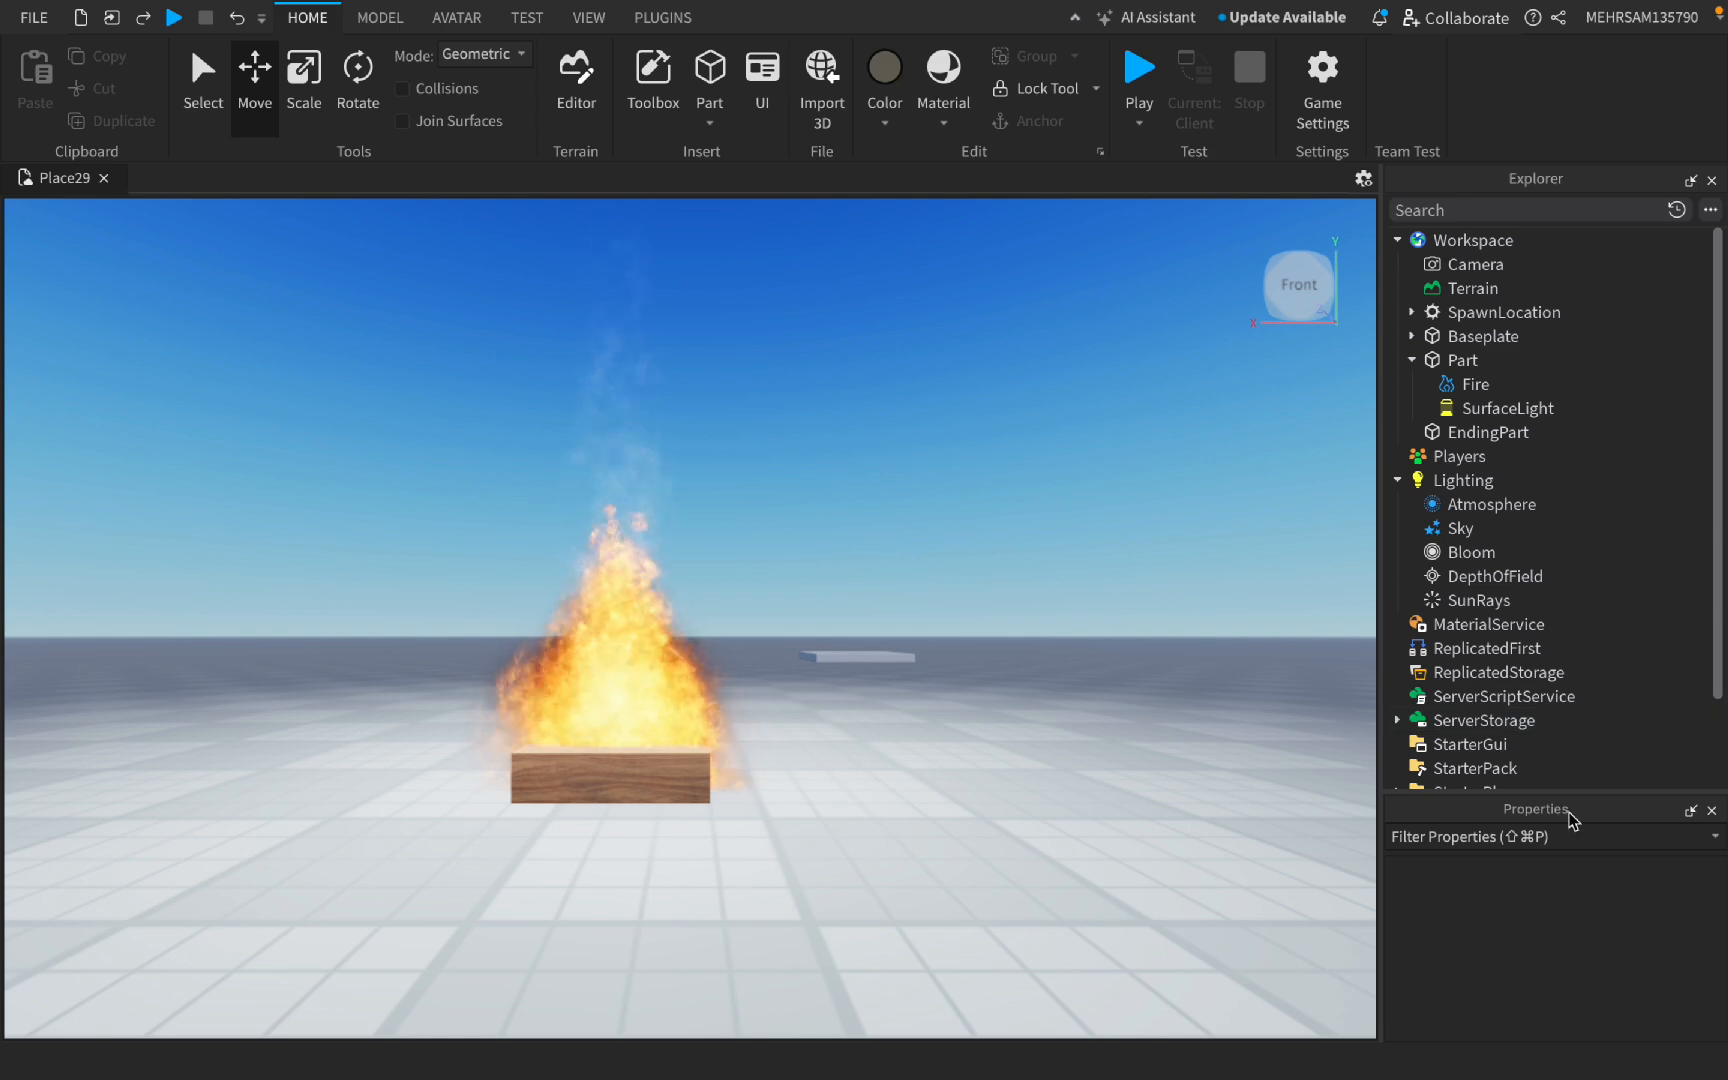
click(591, 19)
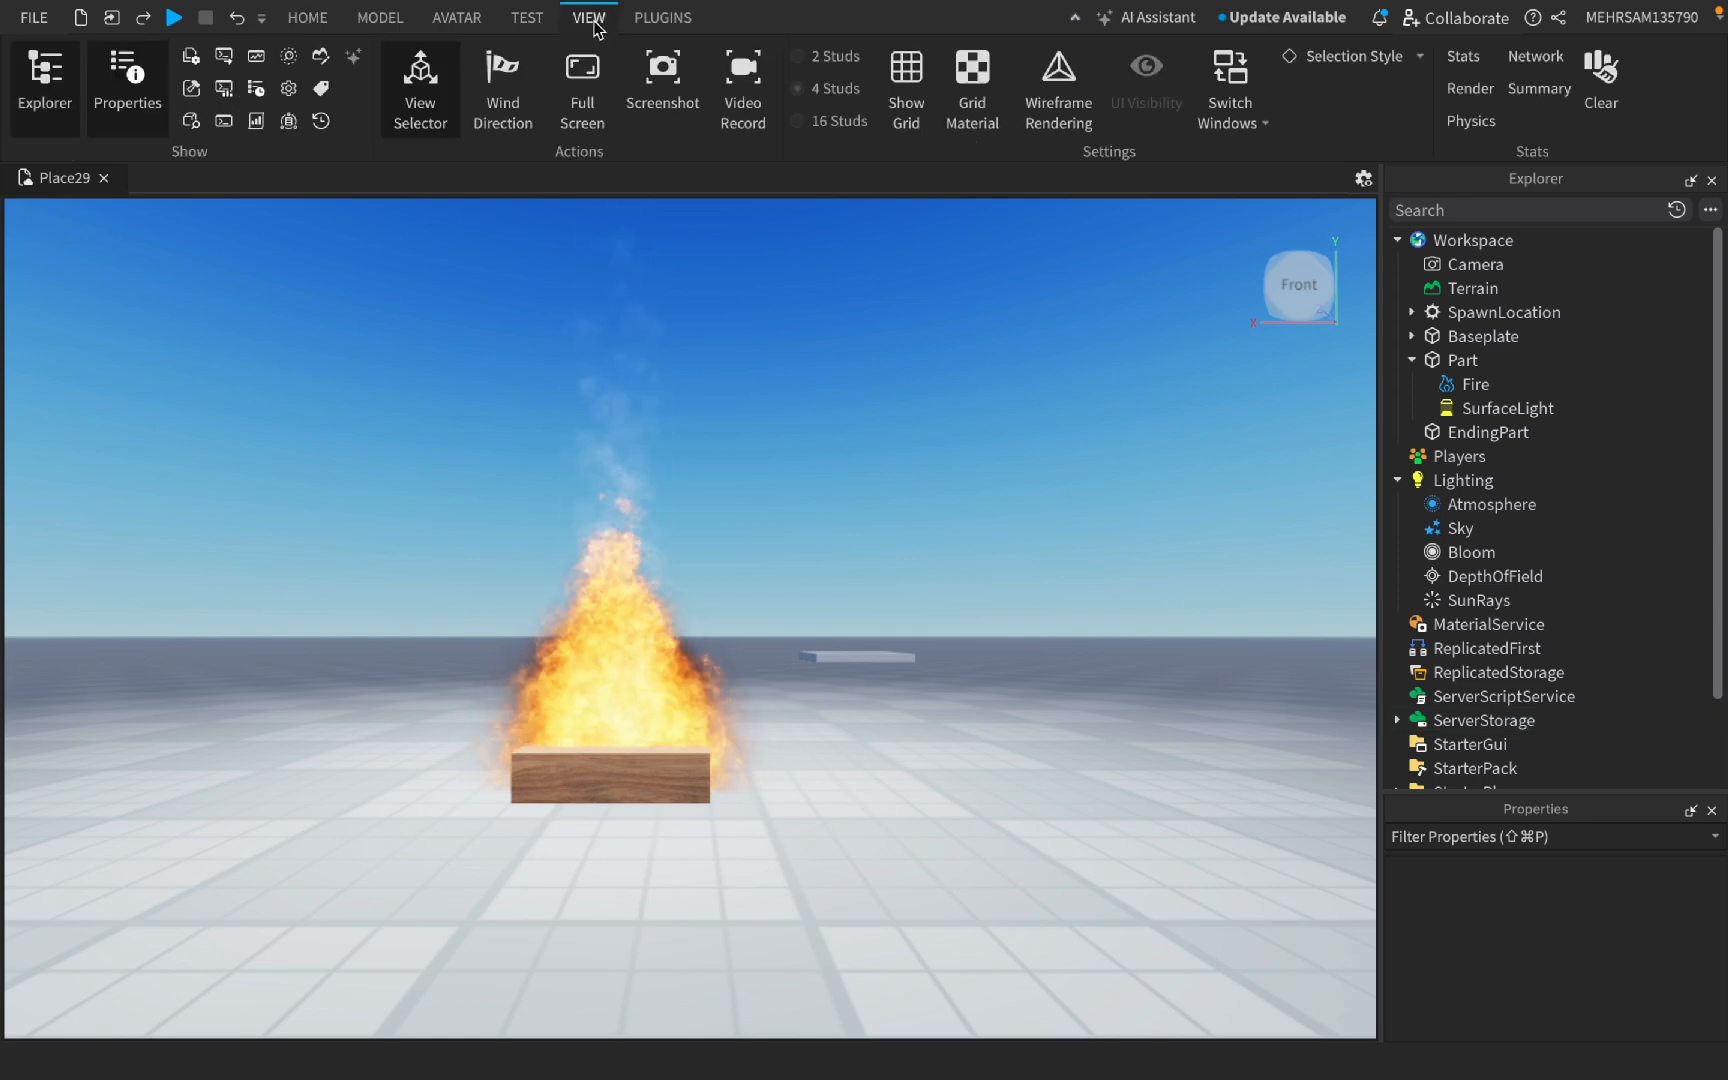
click(308, 18)
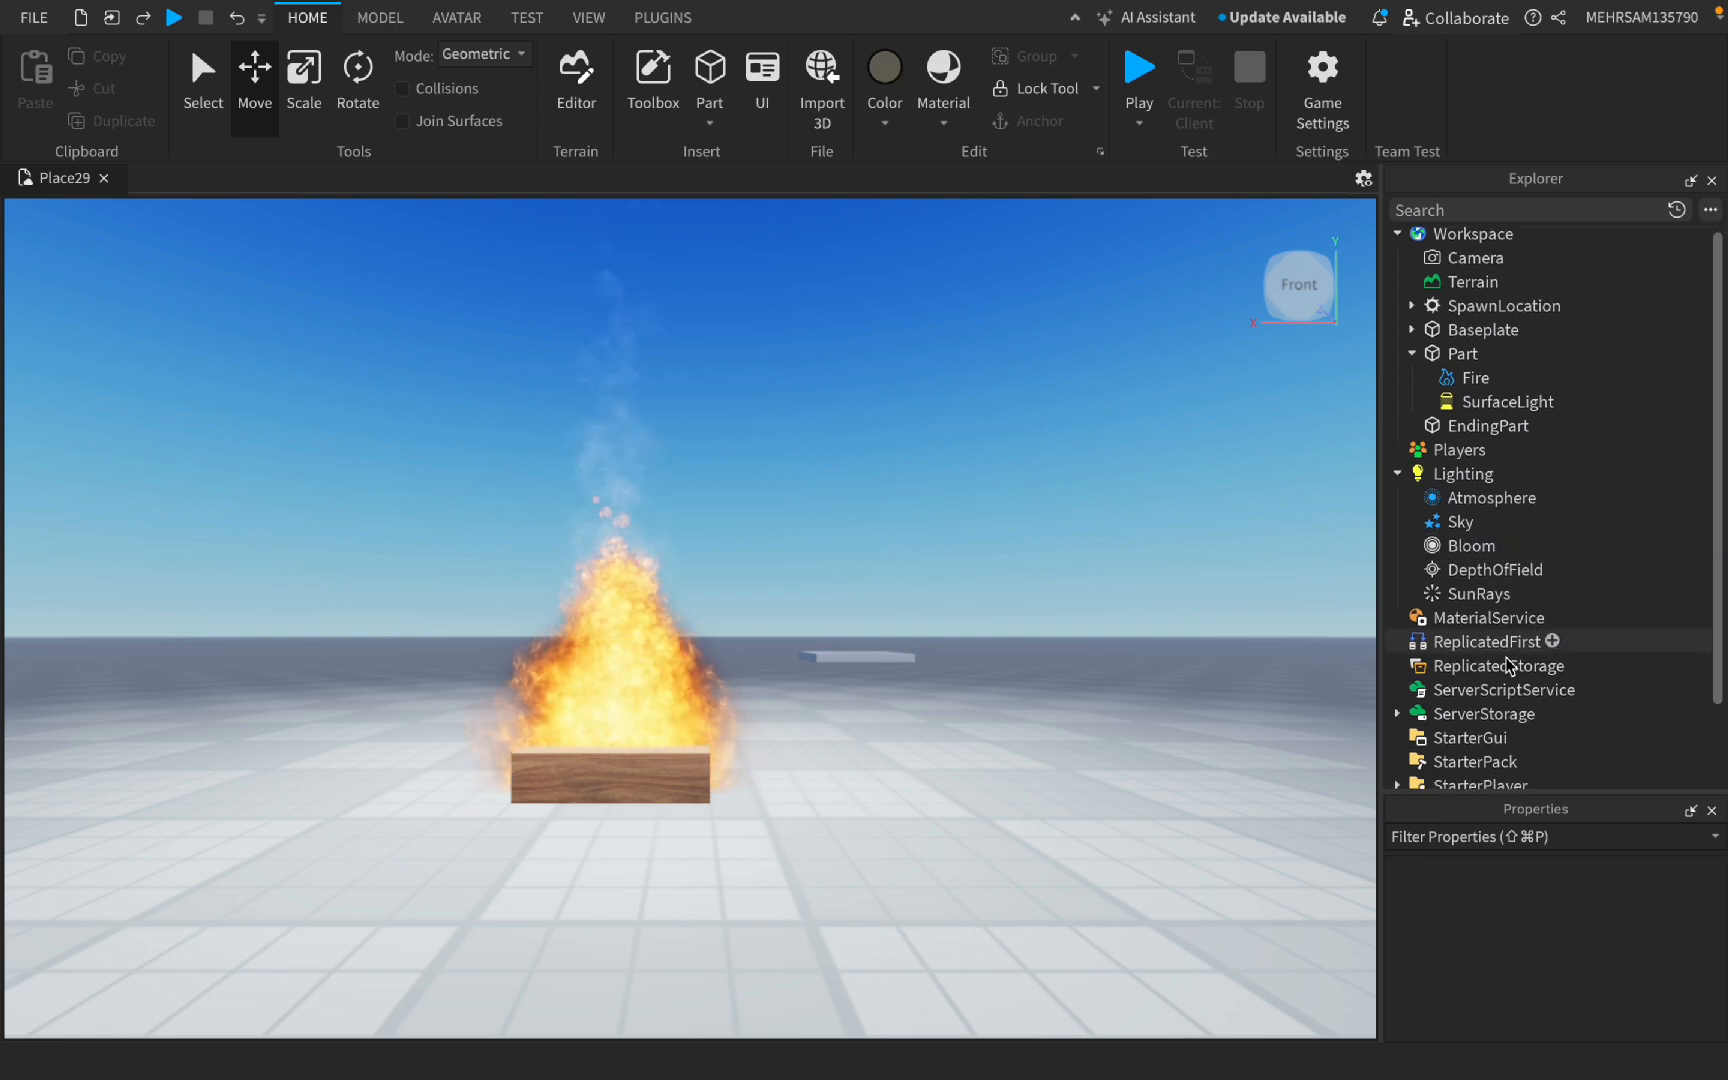
Step: Add a Script to ServerScriptService and name it DeerScript
scroll(1531, 640, down, 1)
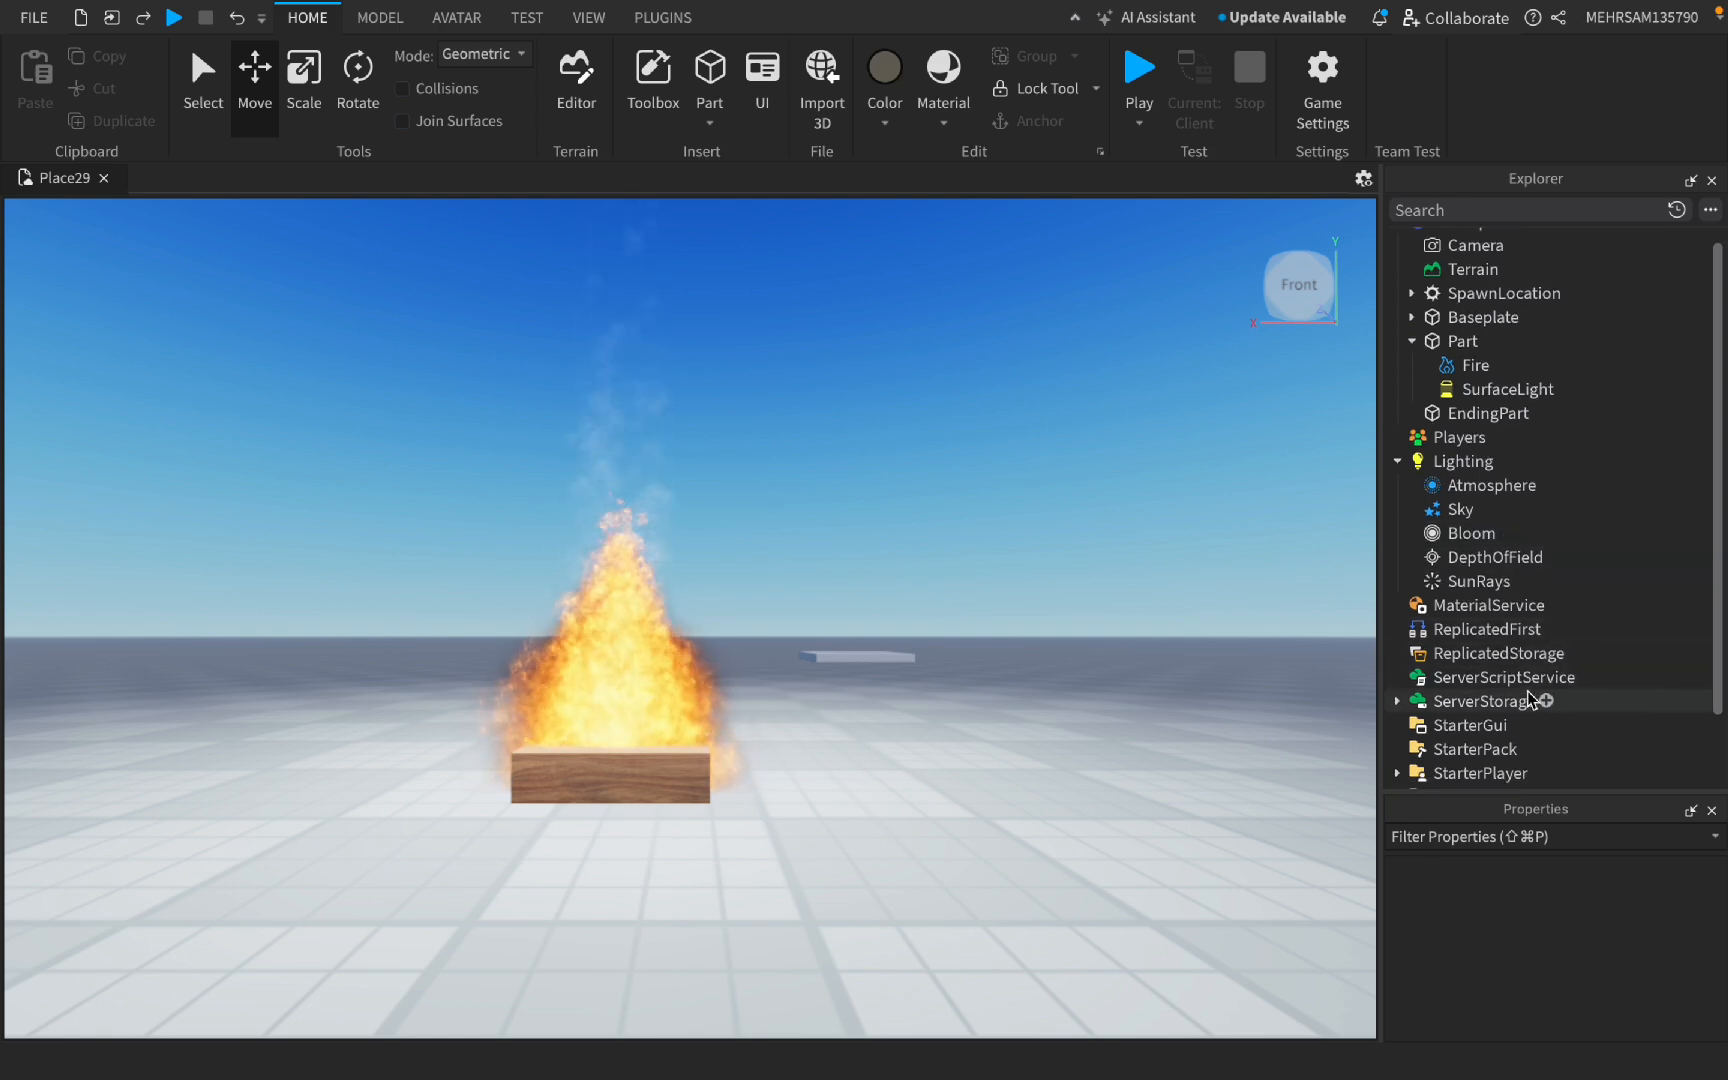
click(1596, 677)
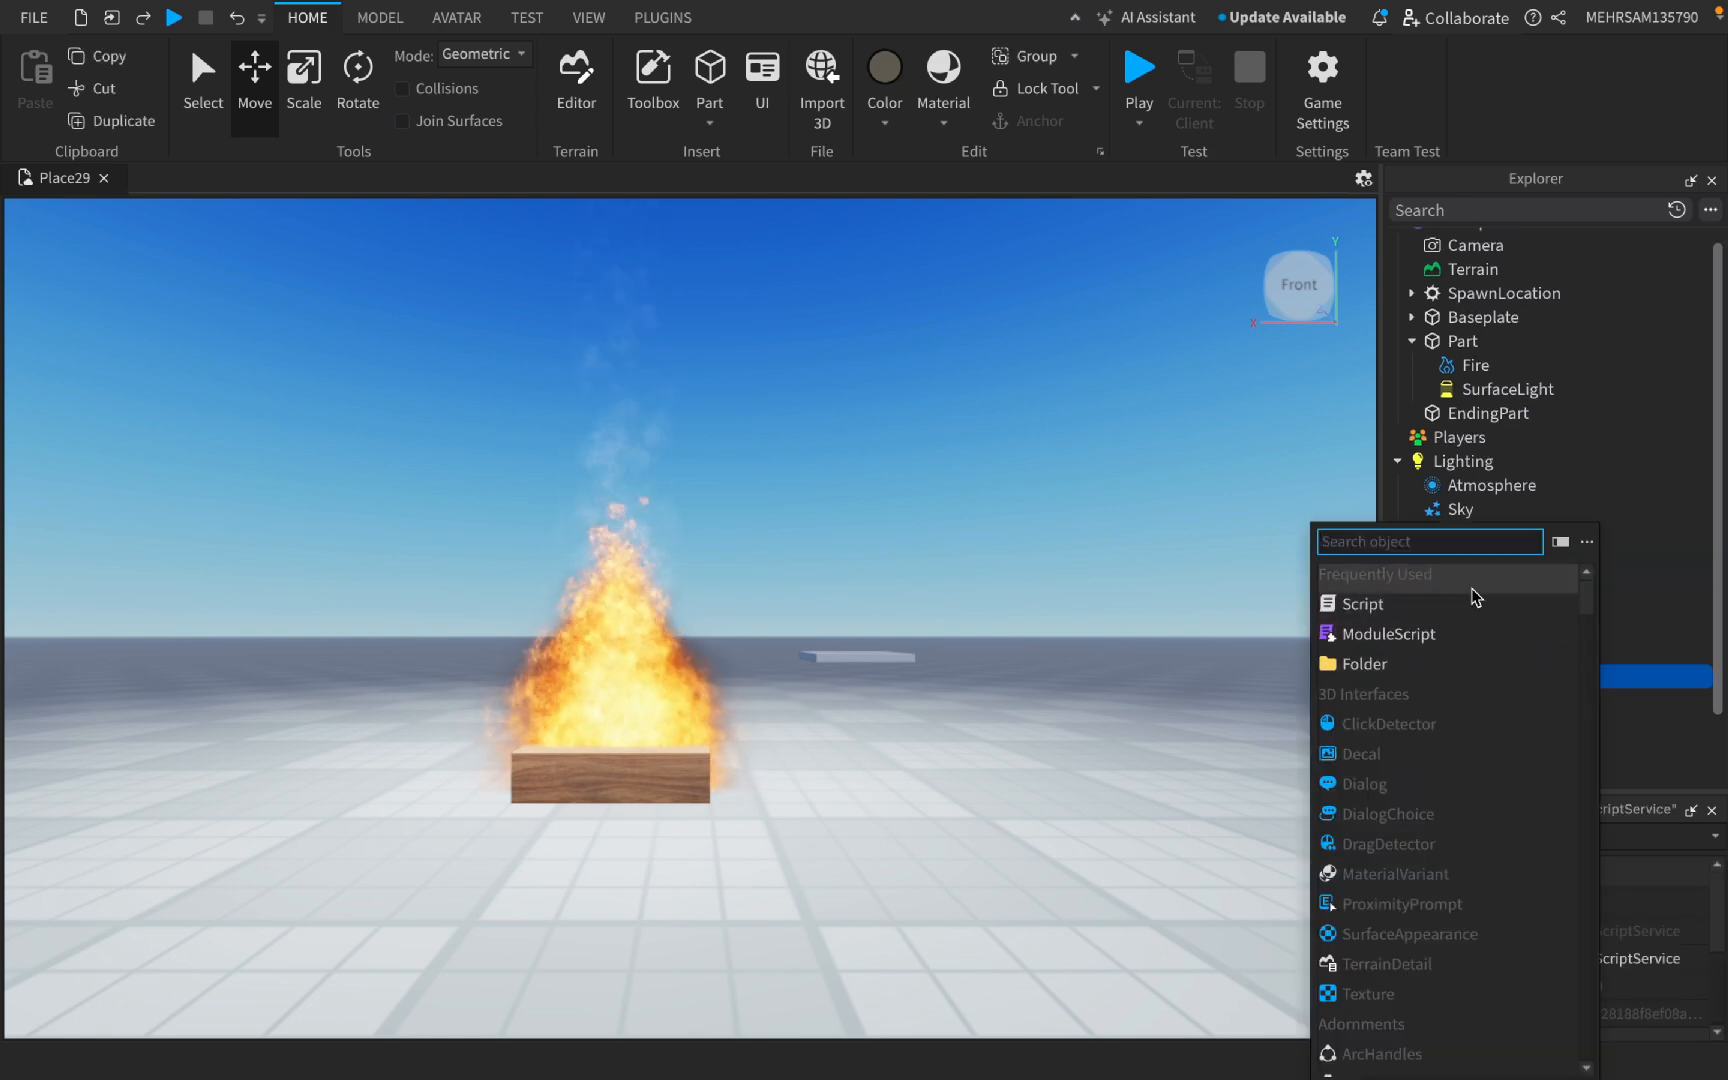
click(1420, 604)
click(1590, 958)
key(BackSpace)
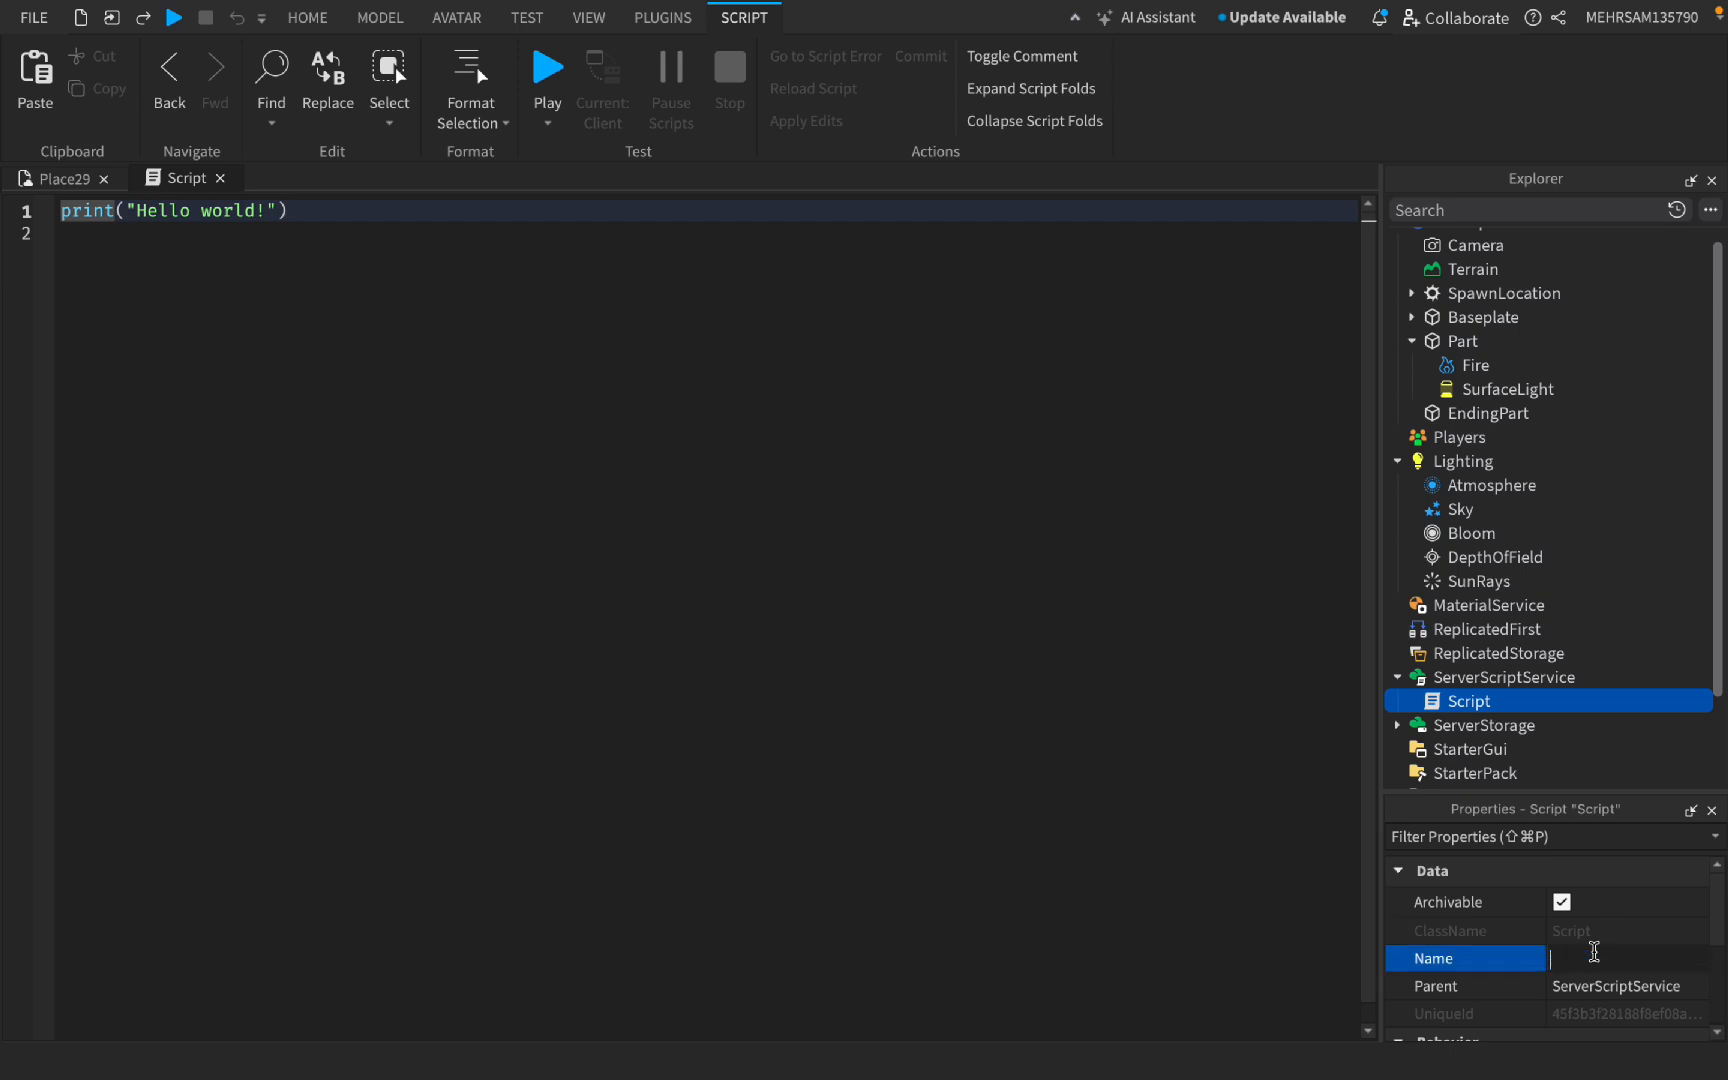
text(DeerScript)
key(Return)
Step: Replace the default code in DeerScript with the copied deer server script
drag(830, 571, 3, 208)
key(BackSpace)
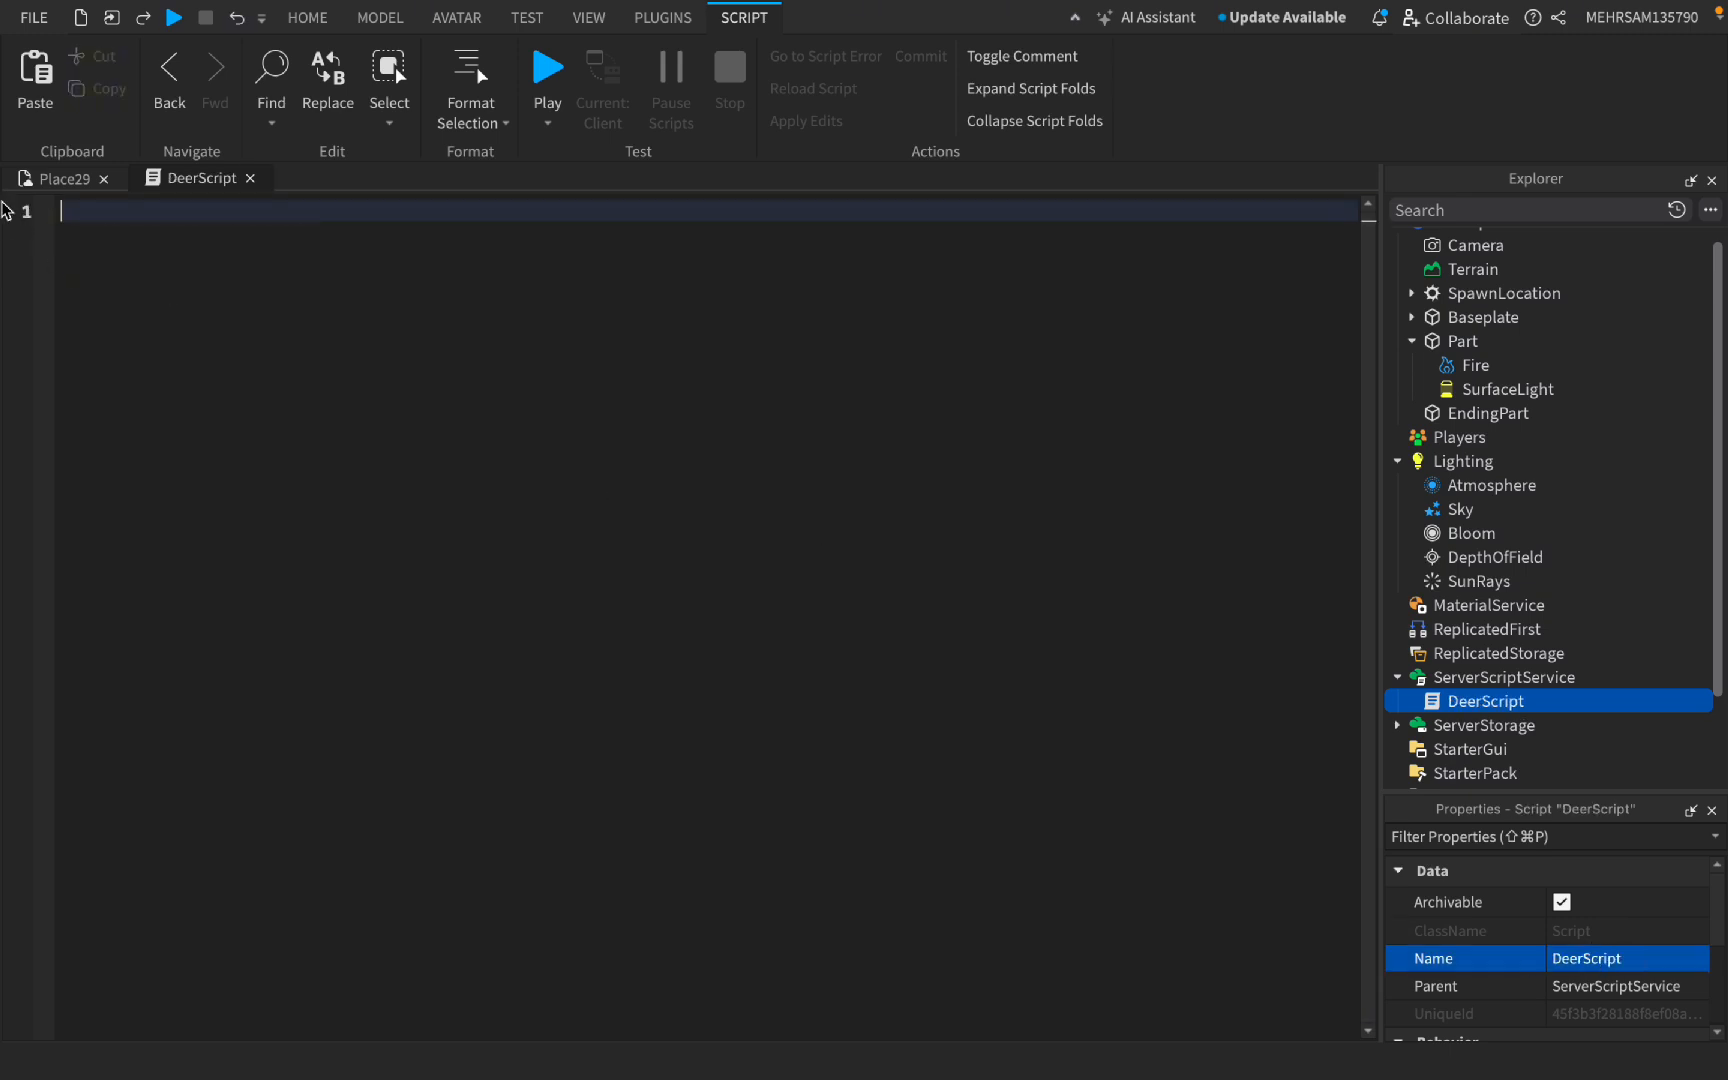
key(super+v)
scroll(490, 484, up, 15)
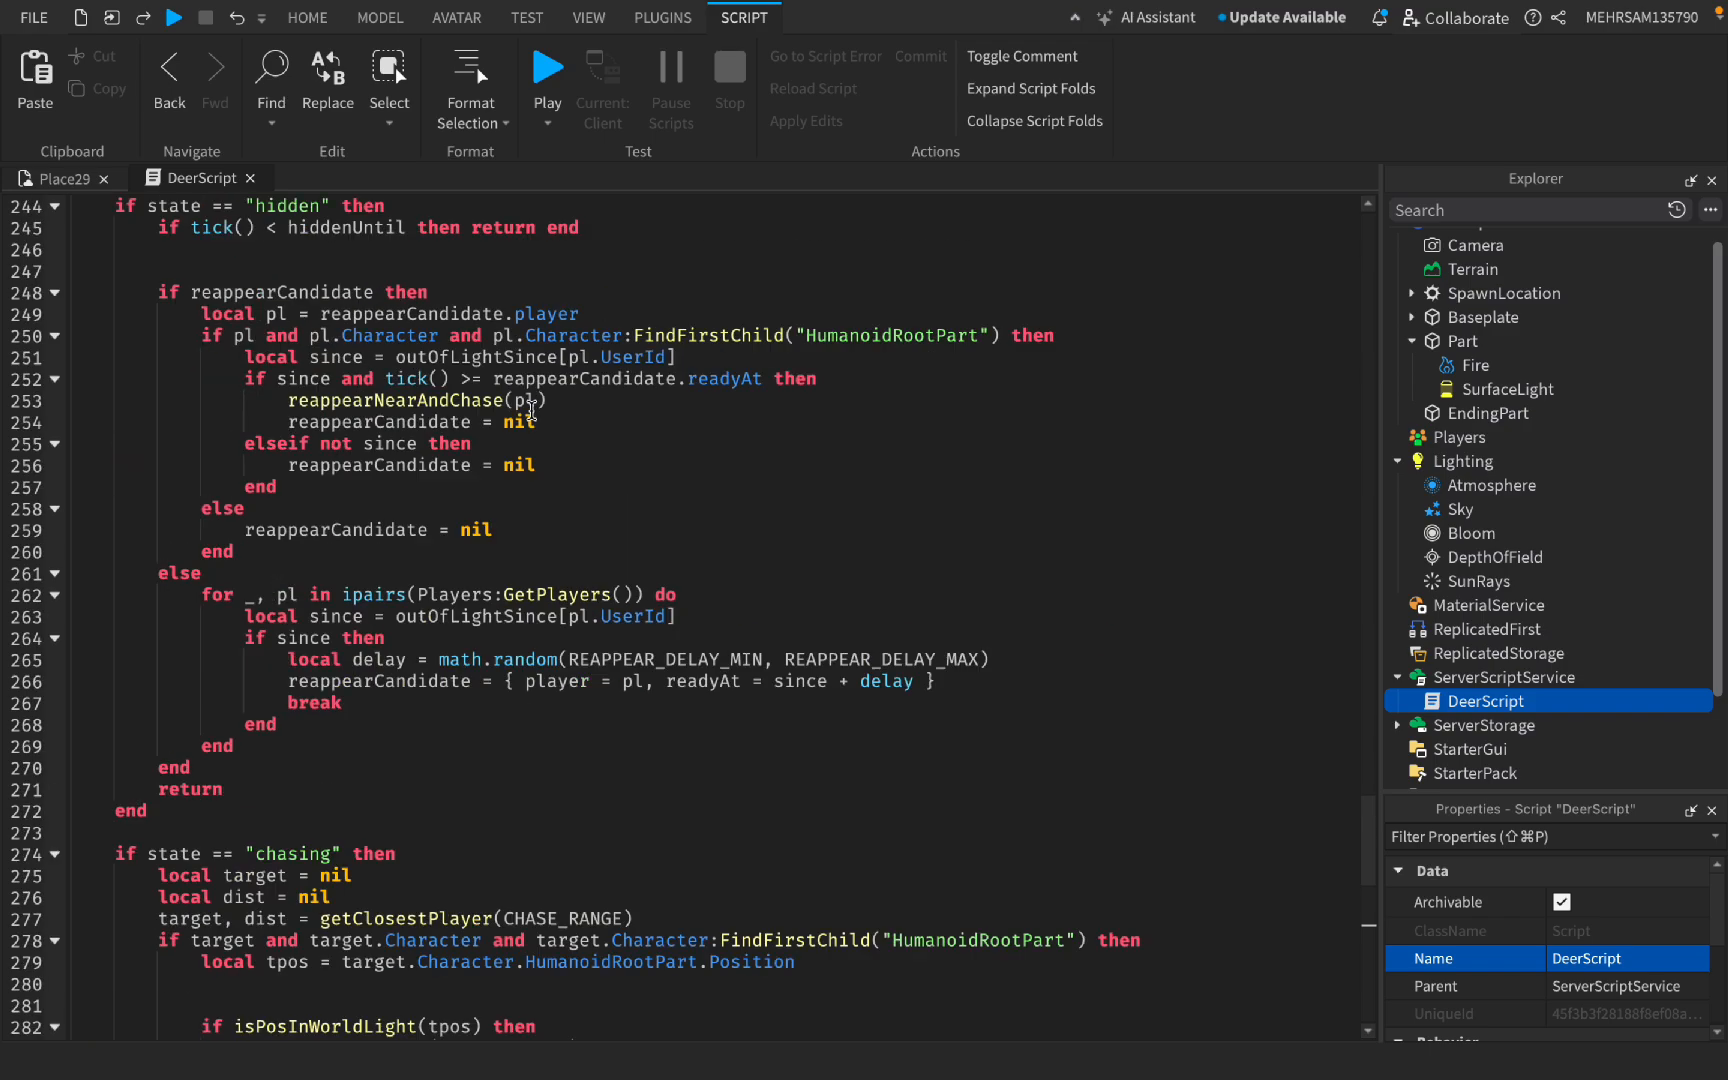
scroll(397, 837, up, 20)
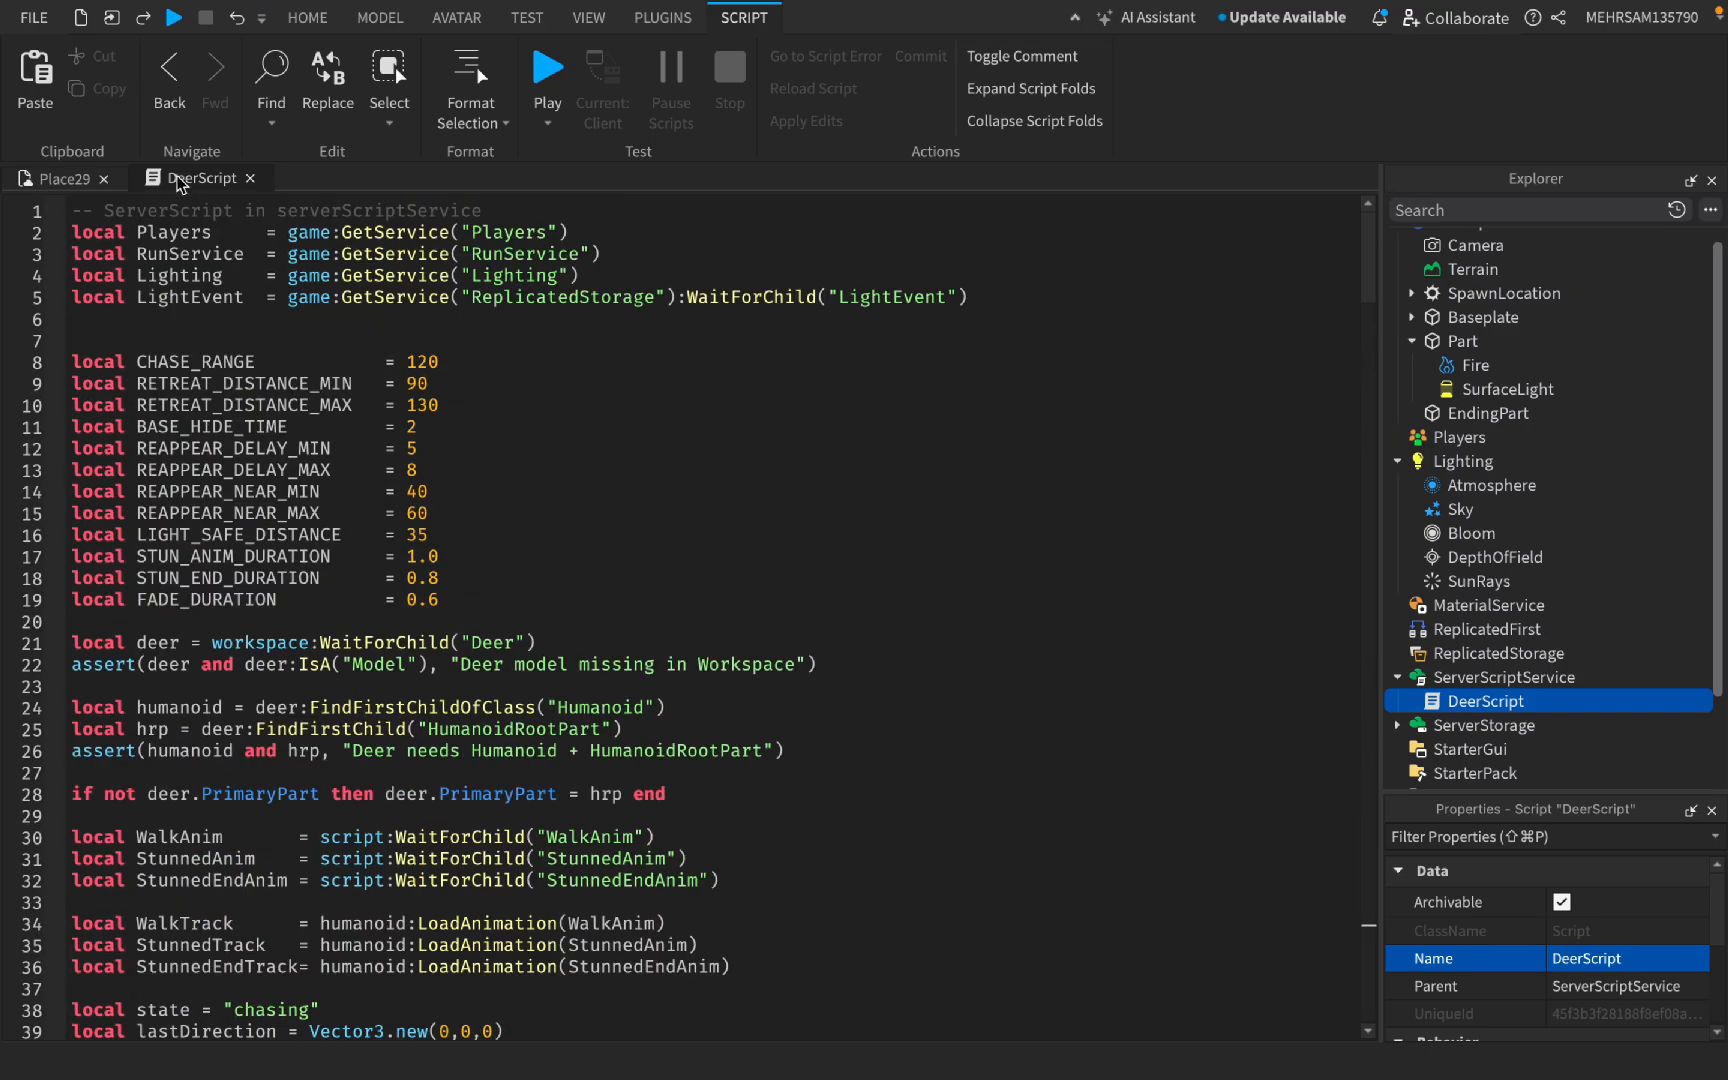
Step: Remove the extra spaces before the equals signs in the Players, RunService, Lighting and LightEvent declarations
click(266, 232)
key(BackSpace)
key(BackSpace)
key(BackSpace)
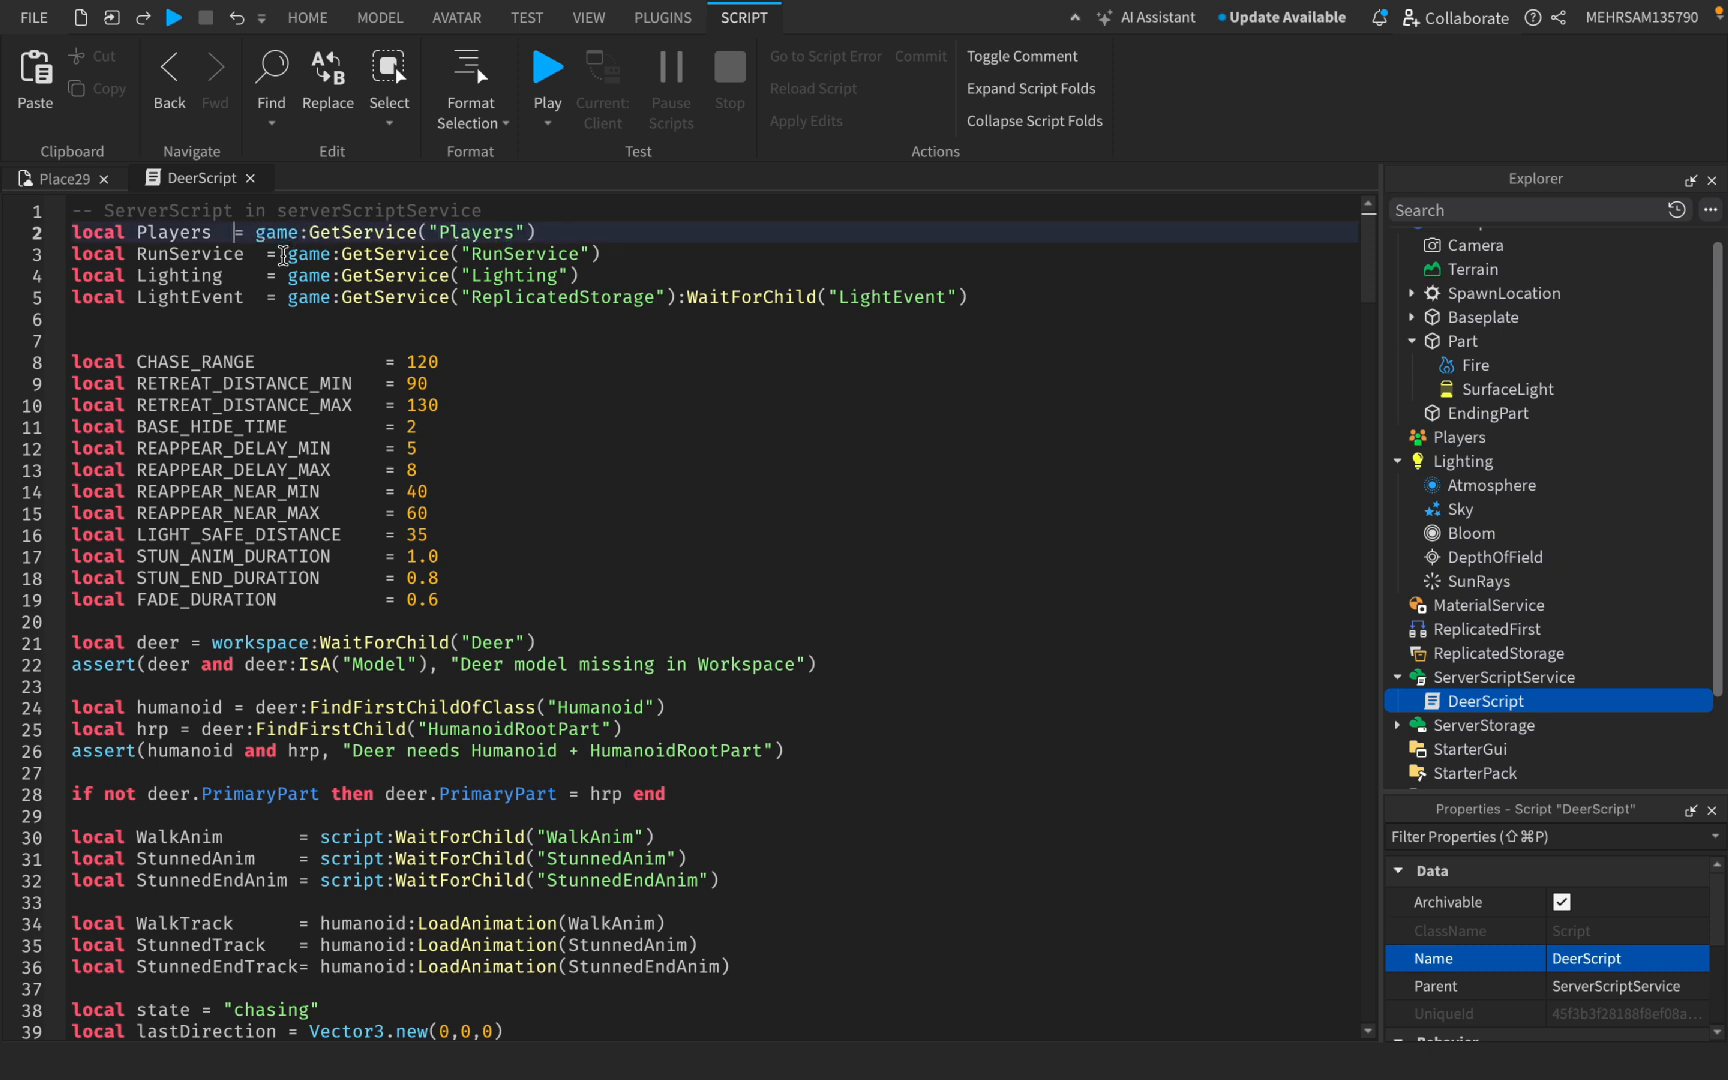
click(266, 254)
key(BackSpace)
key(BackSpace)
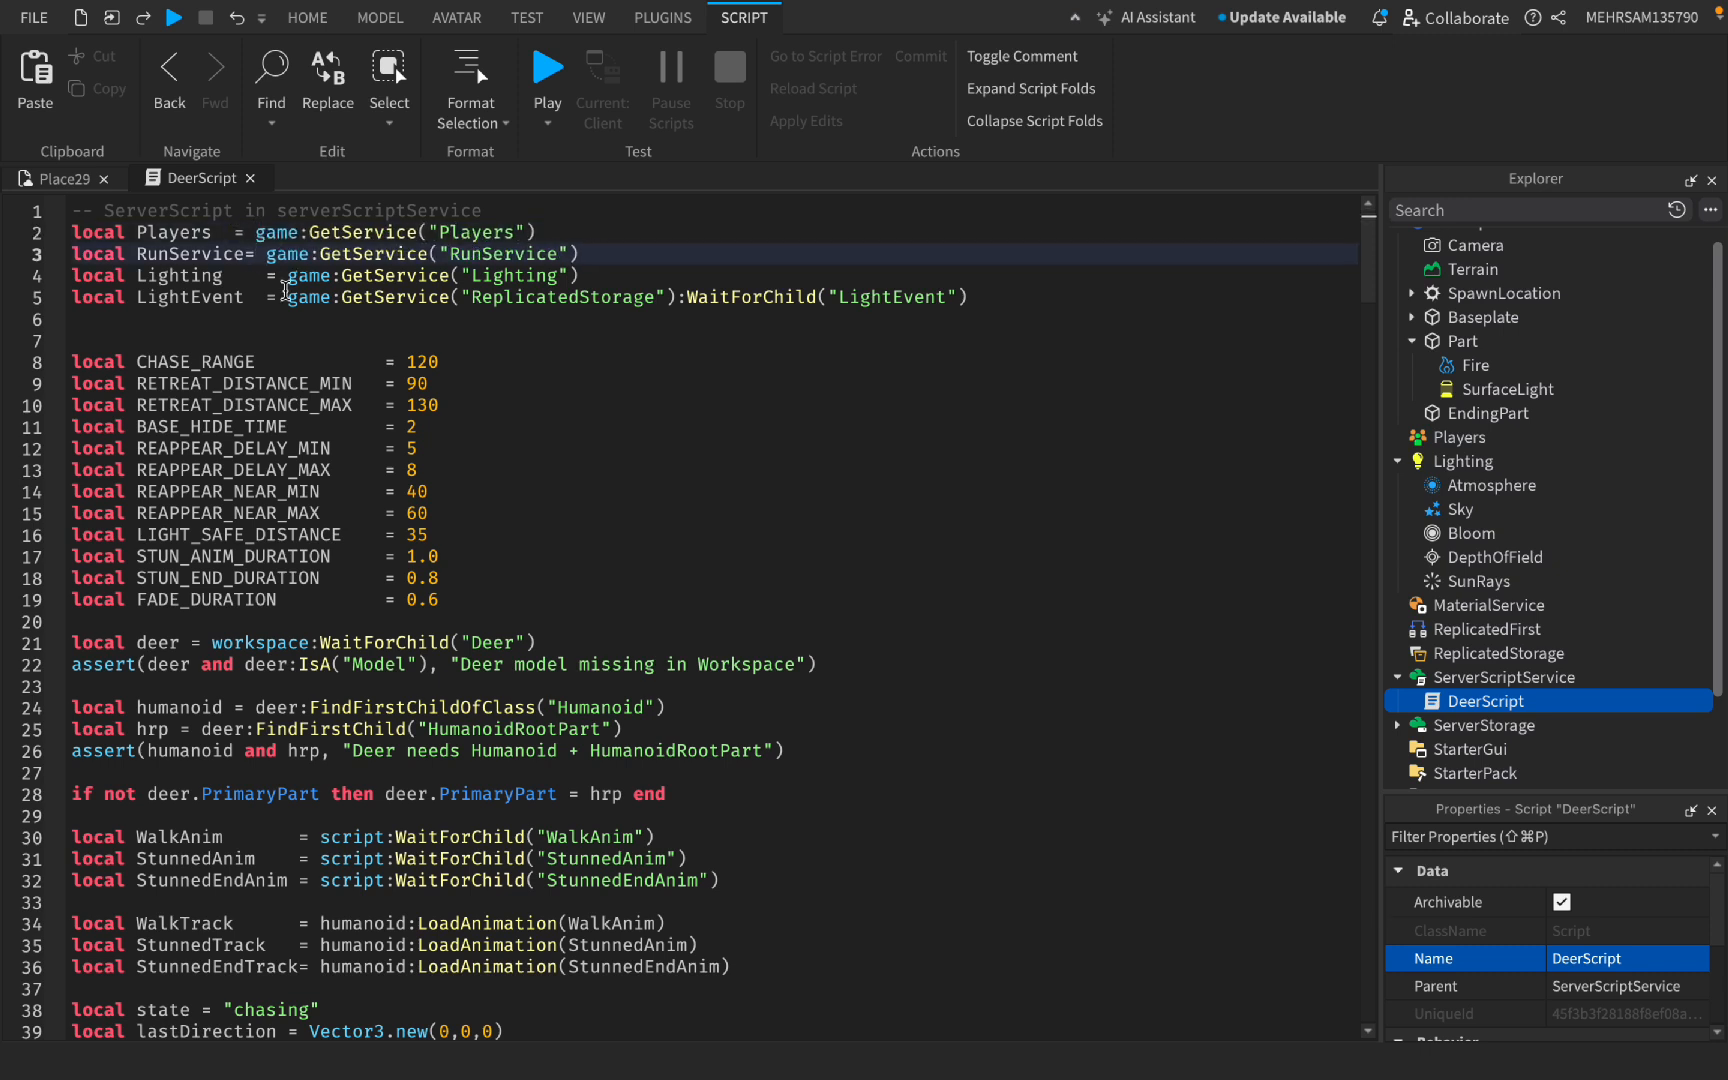
click(268, 276)
key(BackSpace)
key(BackSpace)
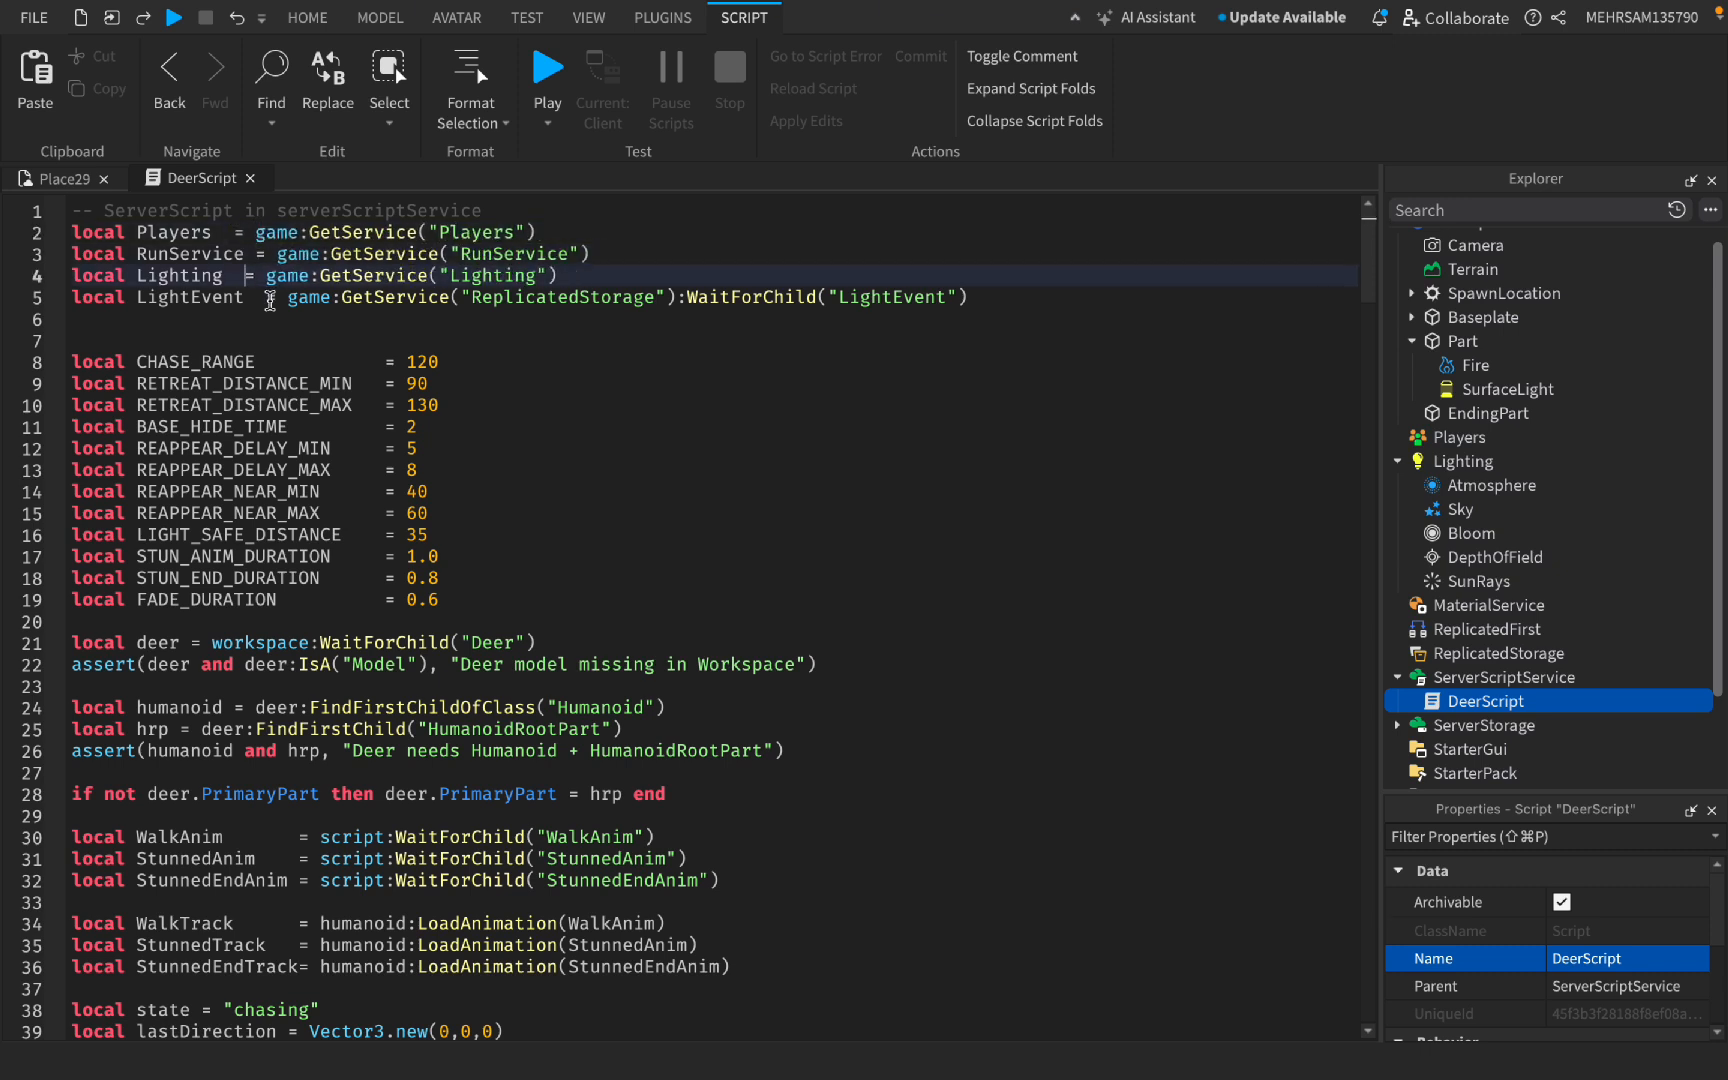
key(BackSpace)
click(268, 297)
key(BackSpace)
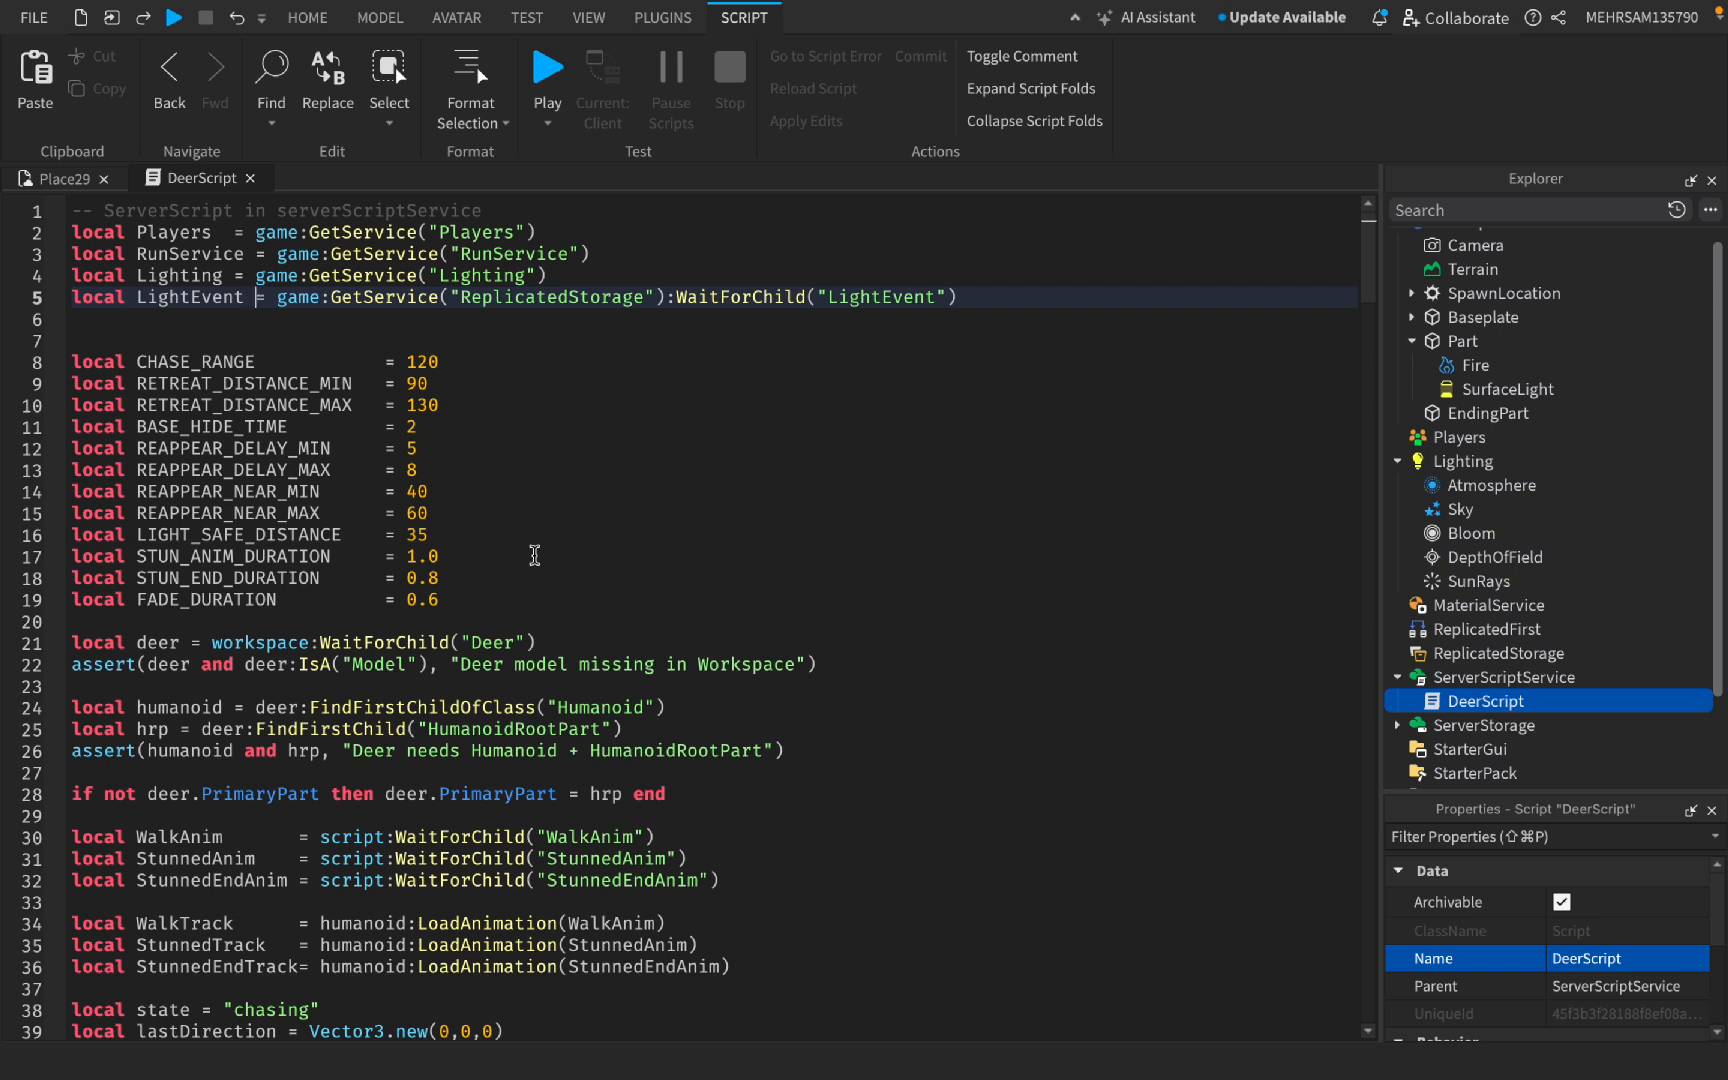
Step: Review the stun and fade duration constants and the deer setup code below them in DeerScript
drag(406, 557, 428, 560)
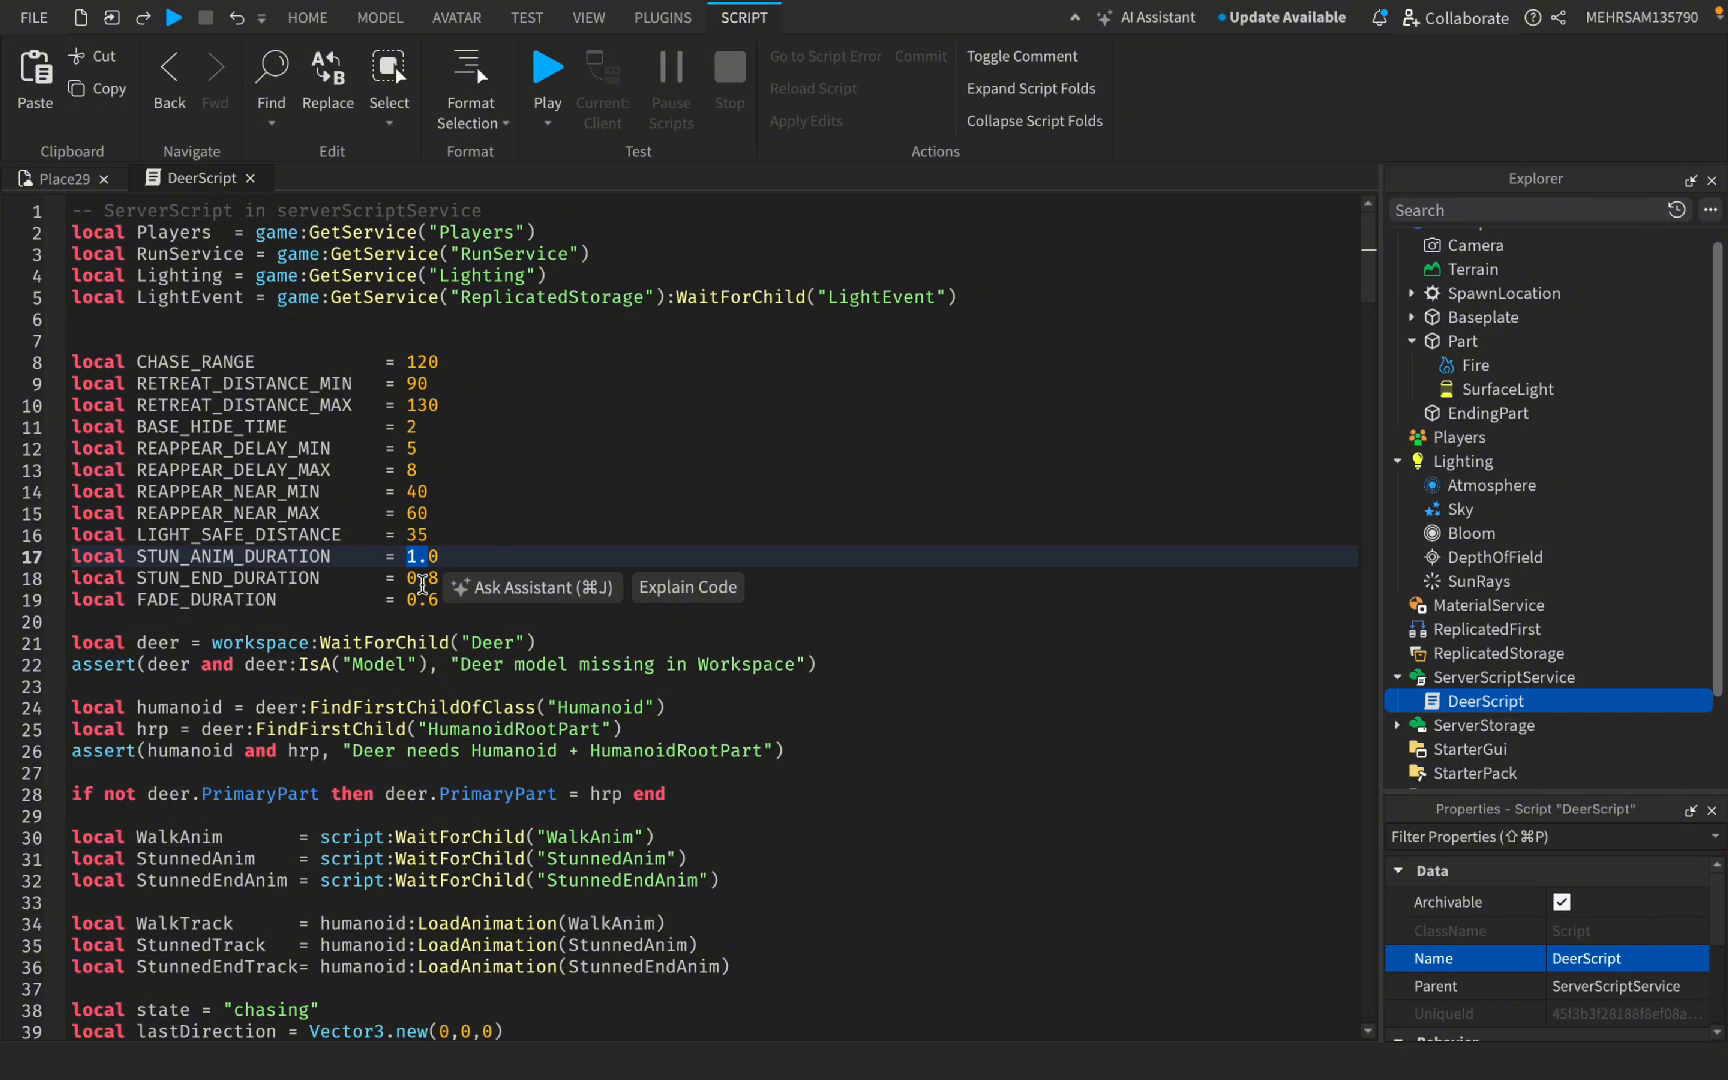
click(268, 601)
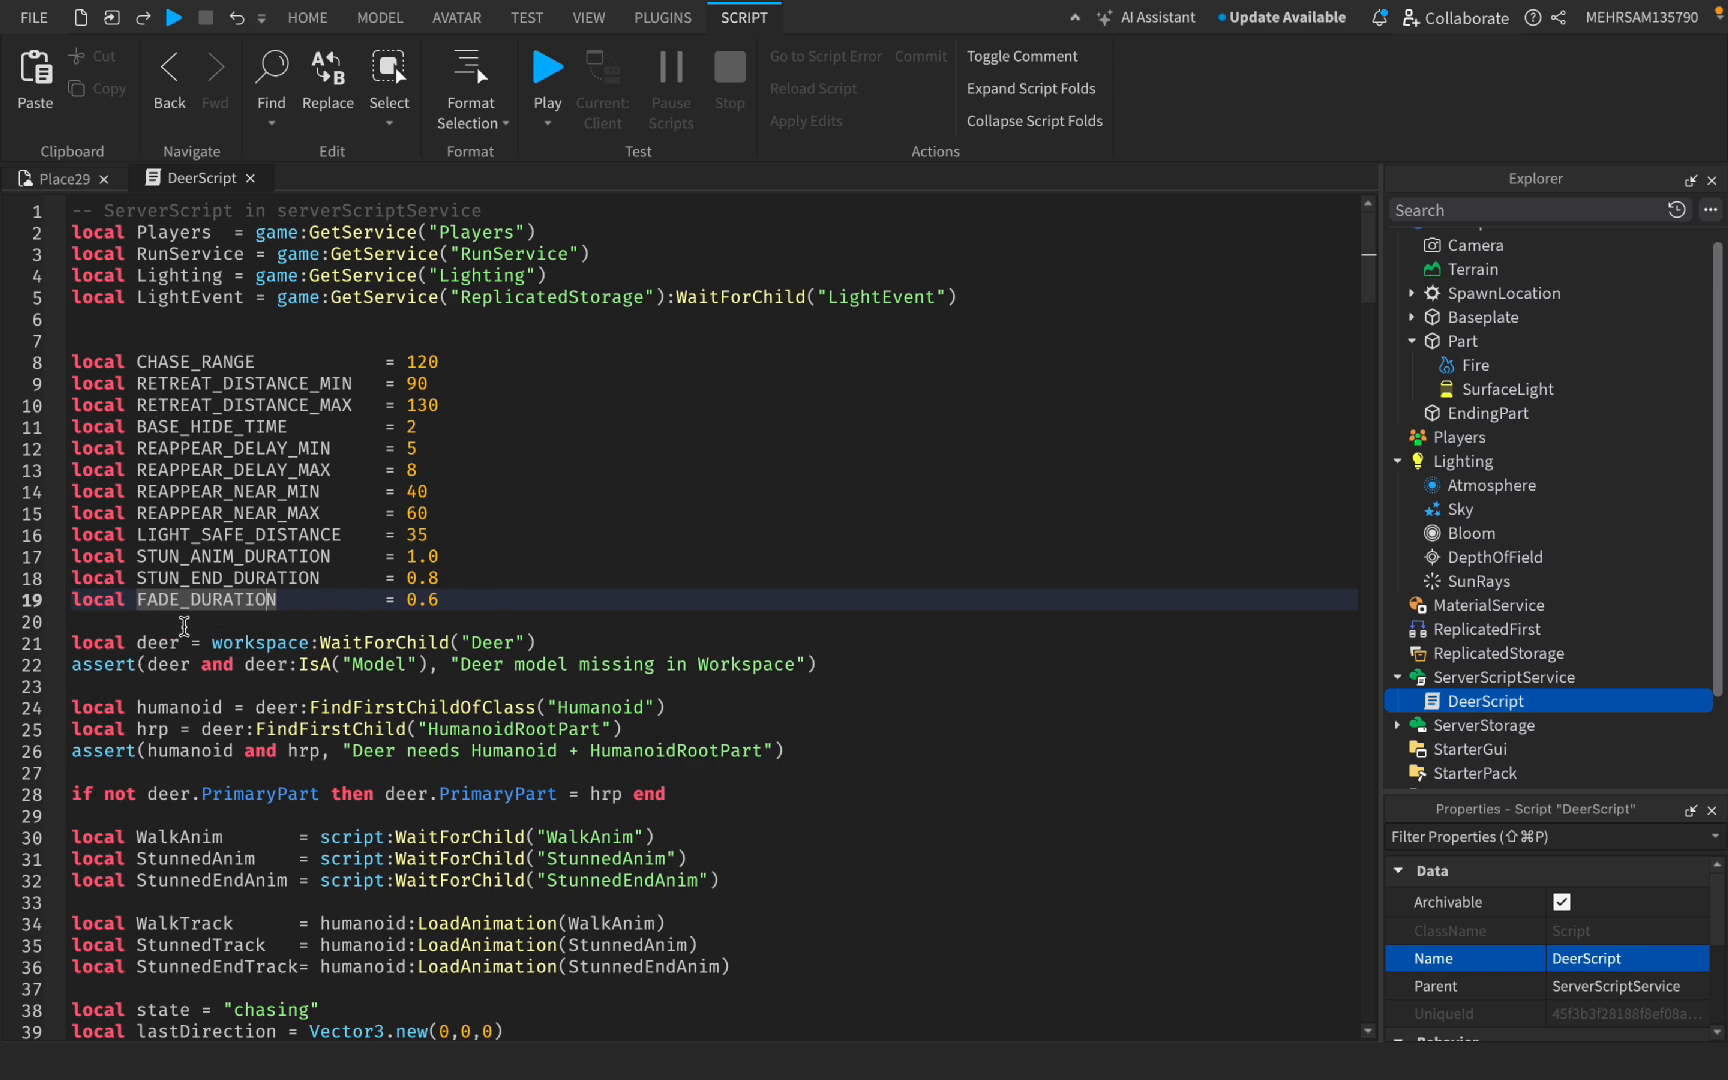
scroll(362, 731, down, 3)
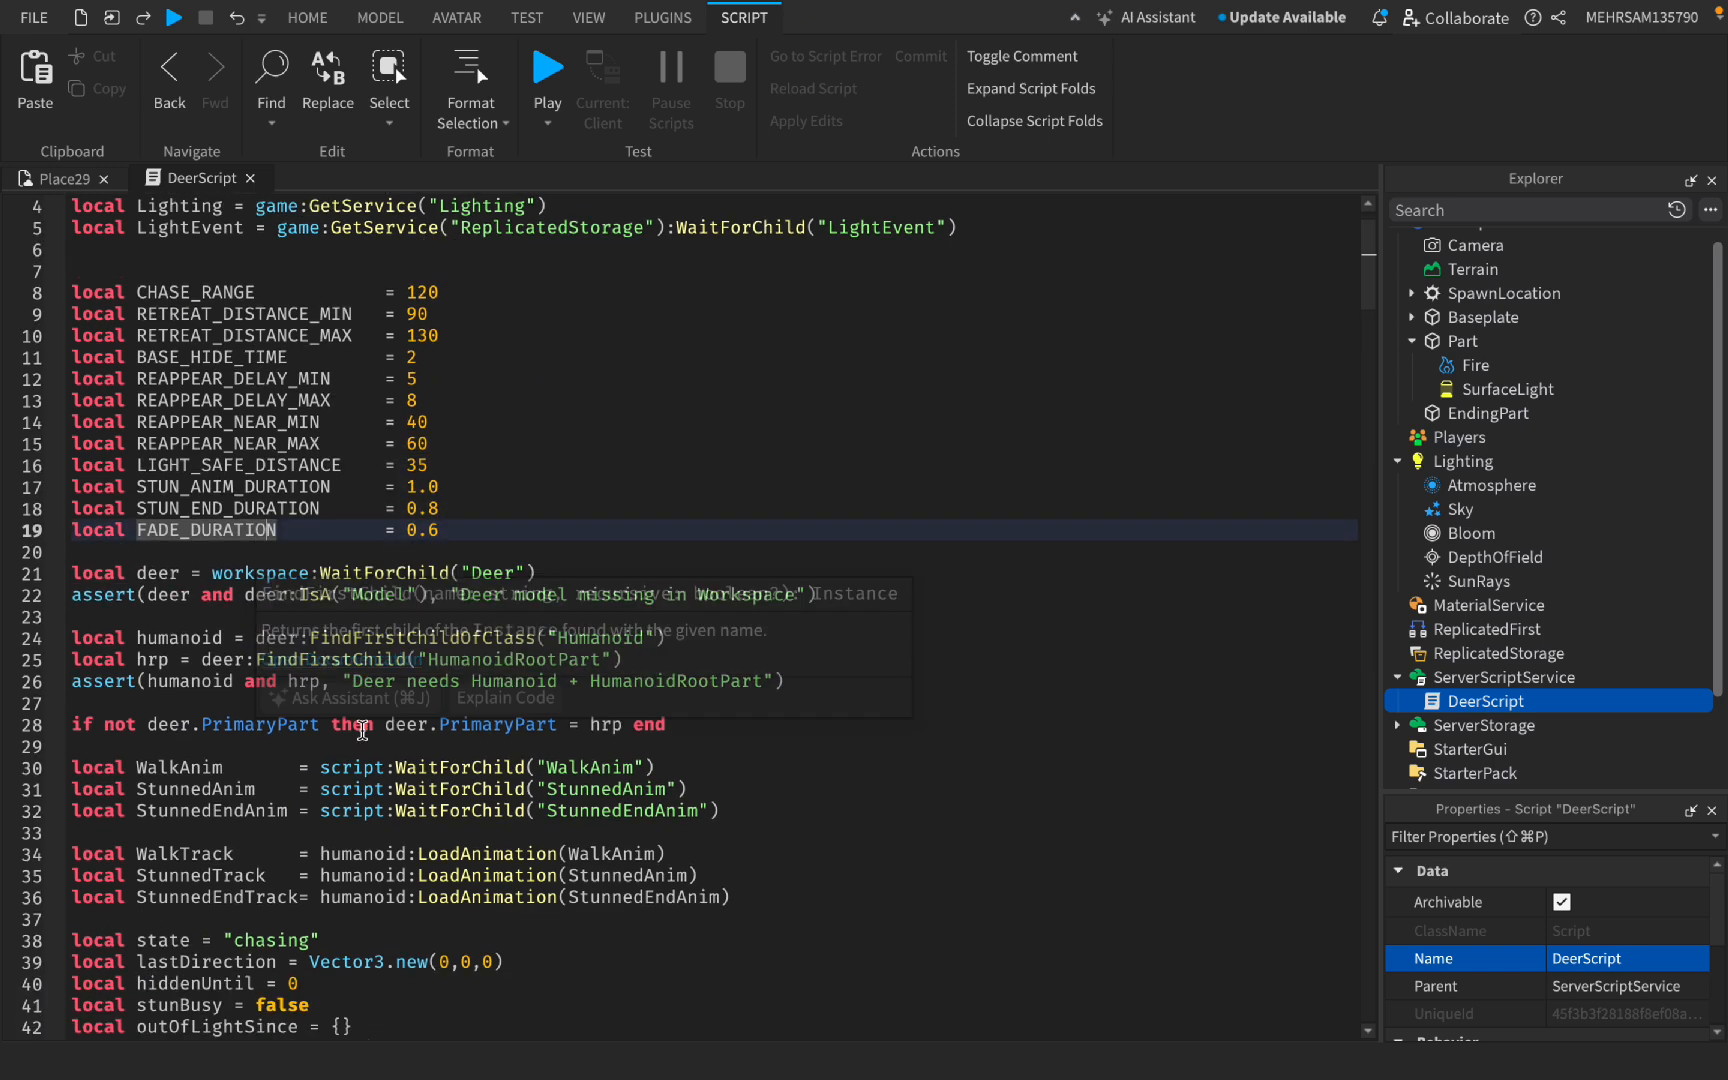
scroll(362, 731, down, 5)
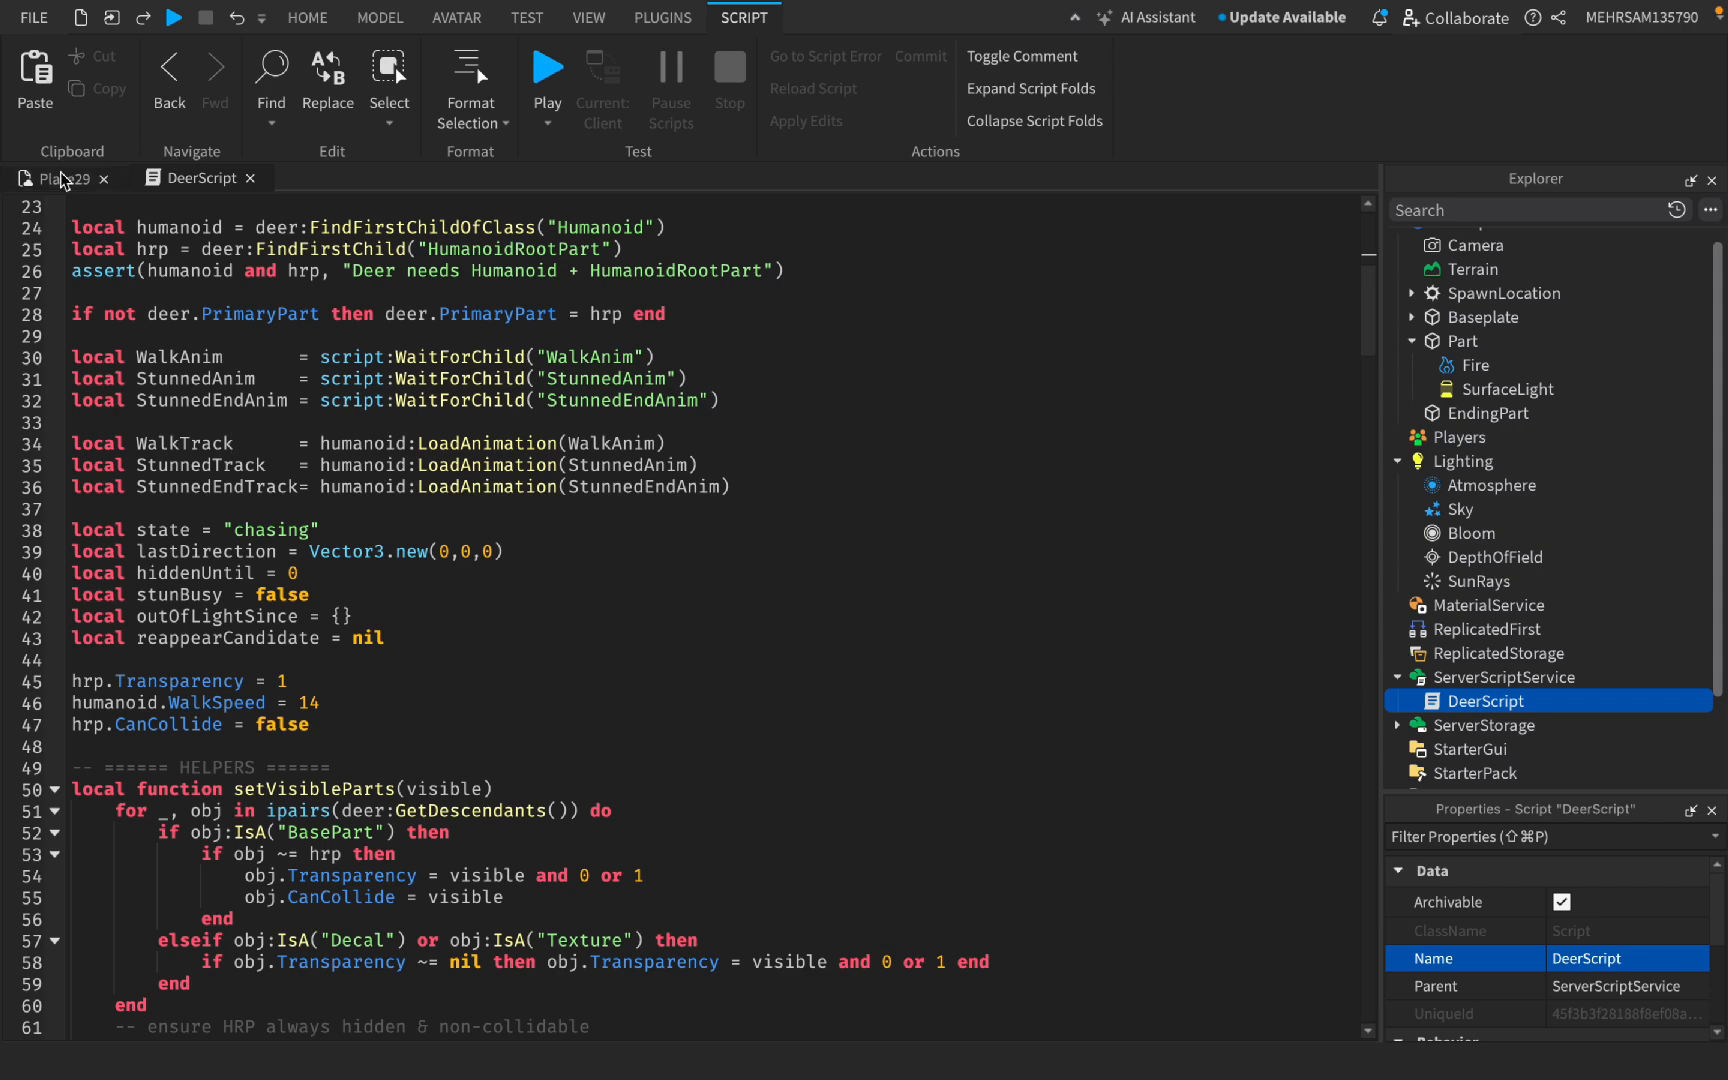
Step: Insert the Creator Store model "{ANIMATIONS}Survive 99 days in the forest:The Deer" into Place29 and close the Toolbox
click(60, 178)
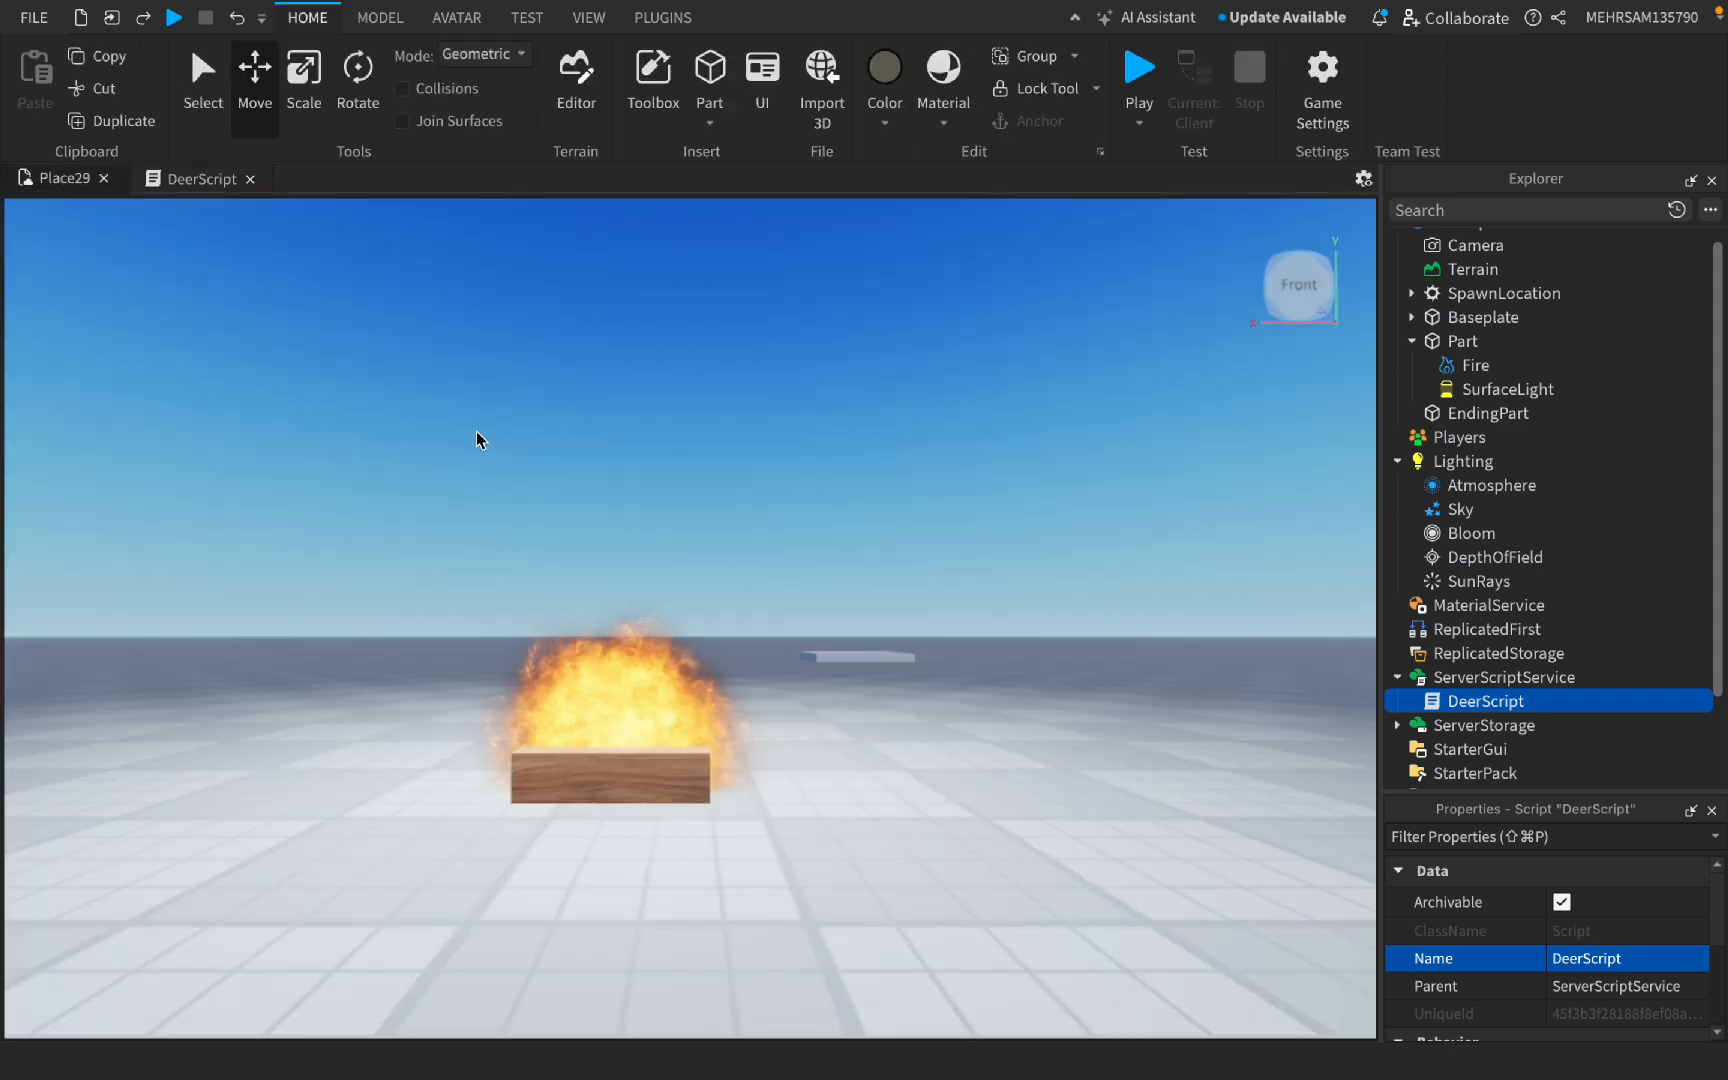
click(656, 90)
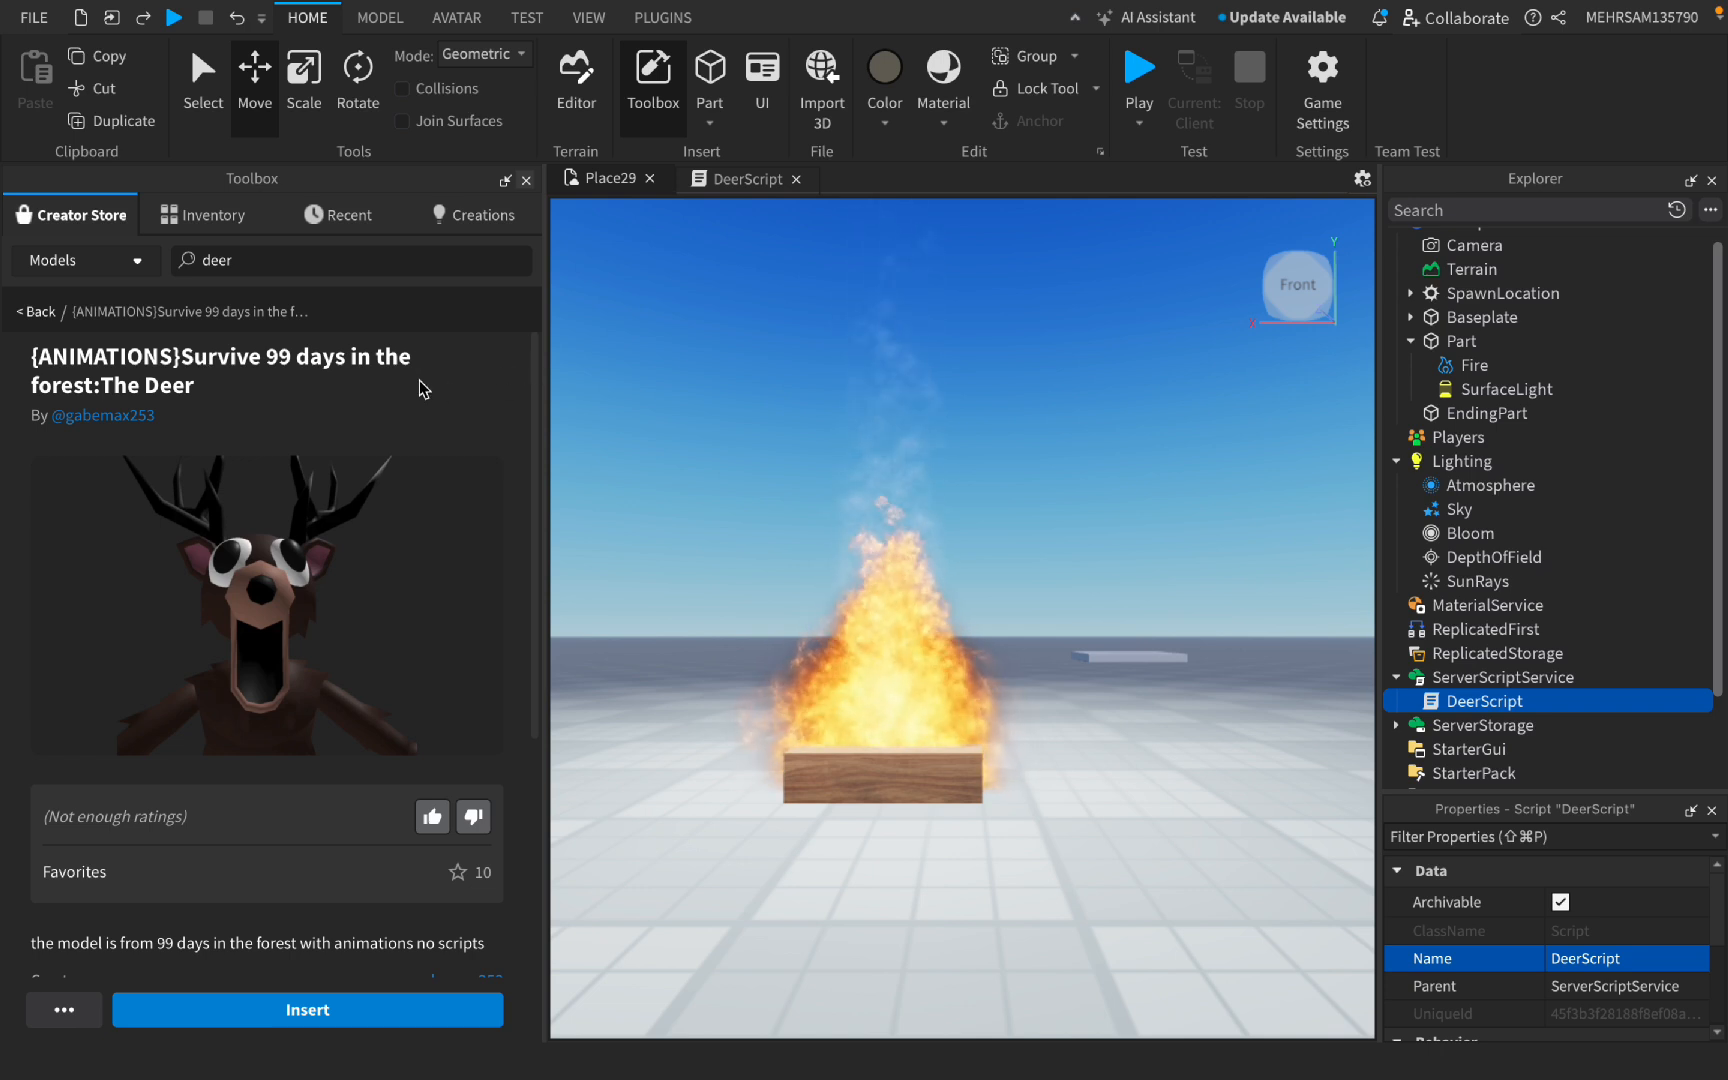
scroll(175, 490, down, 5)
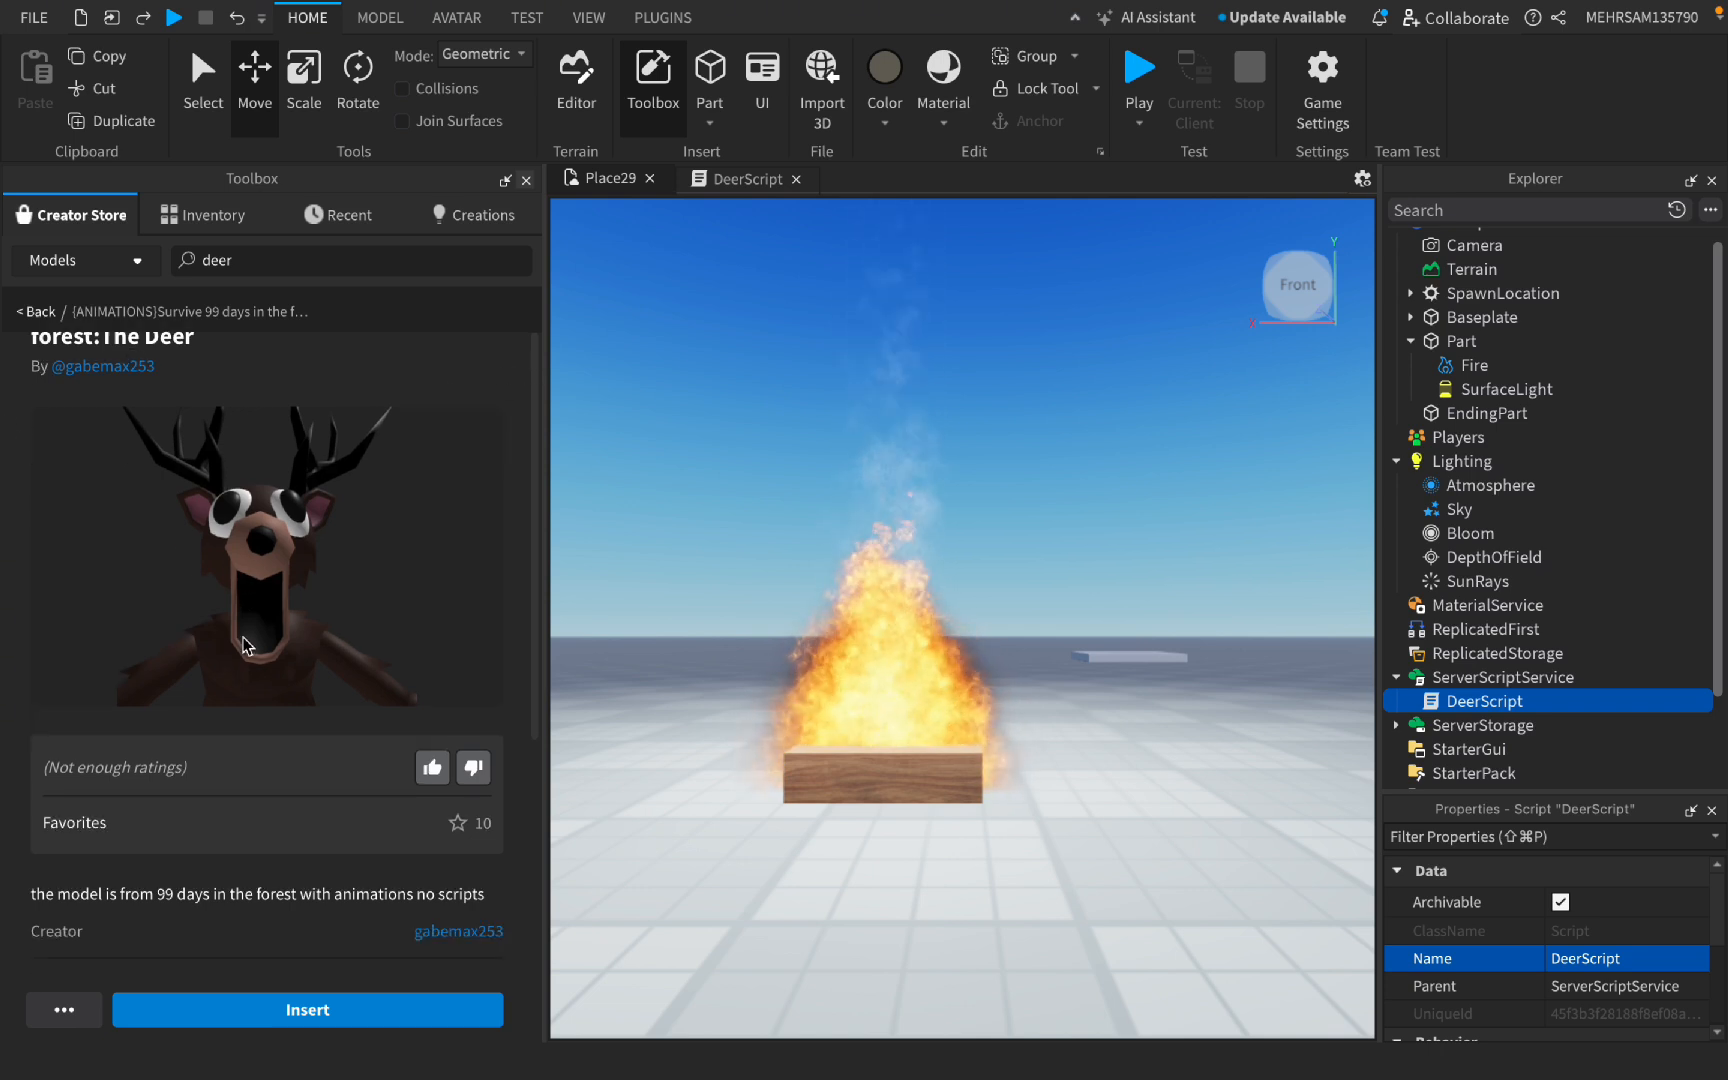
click(349, 1012)
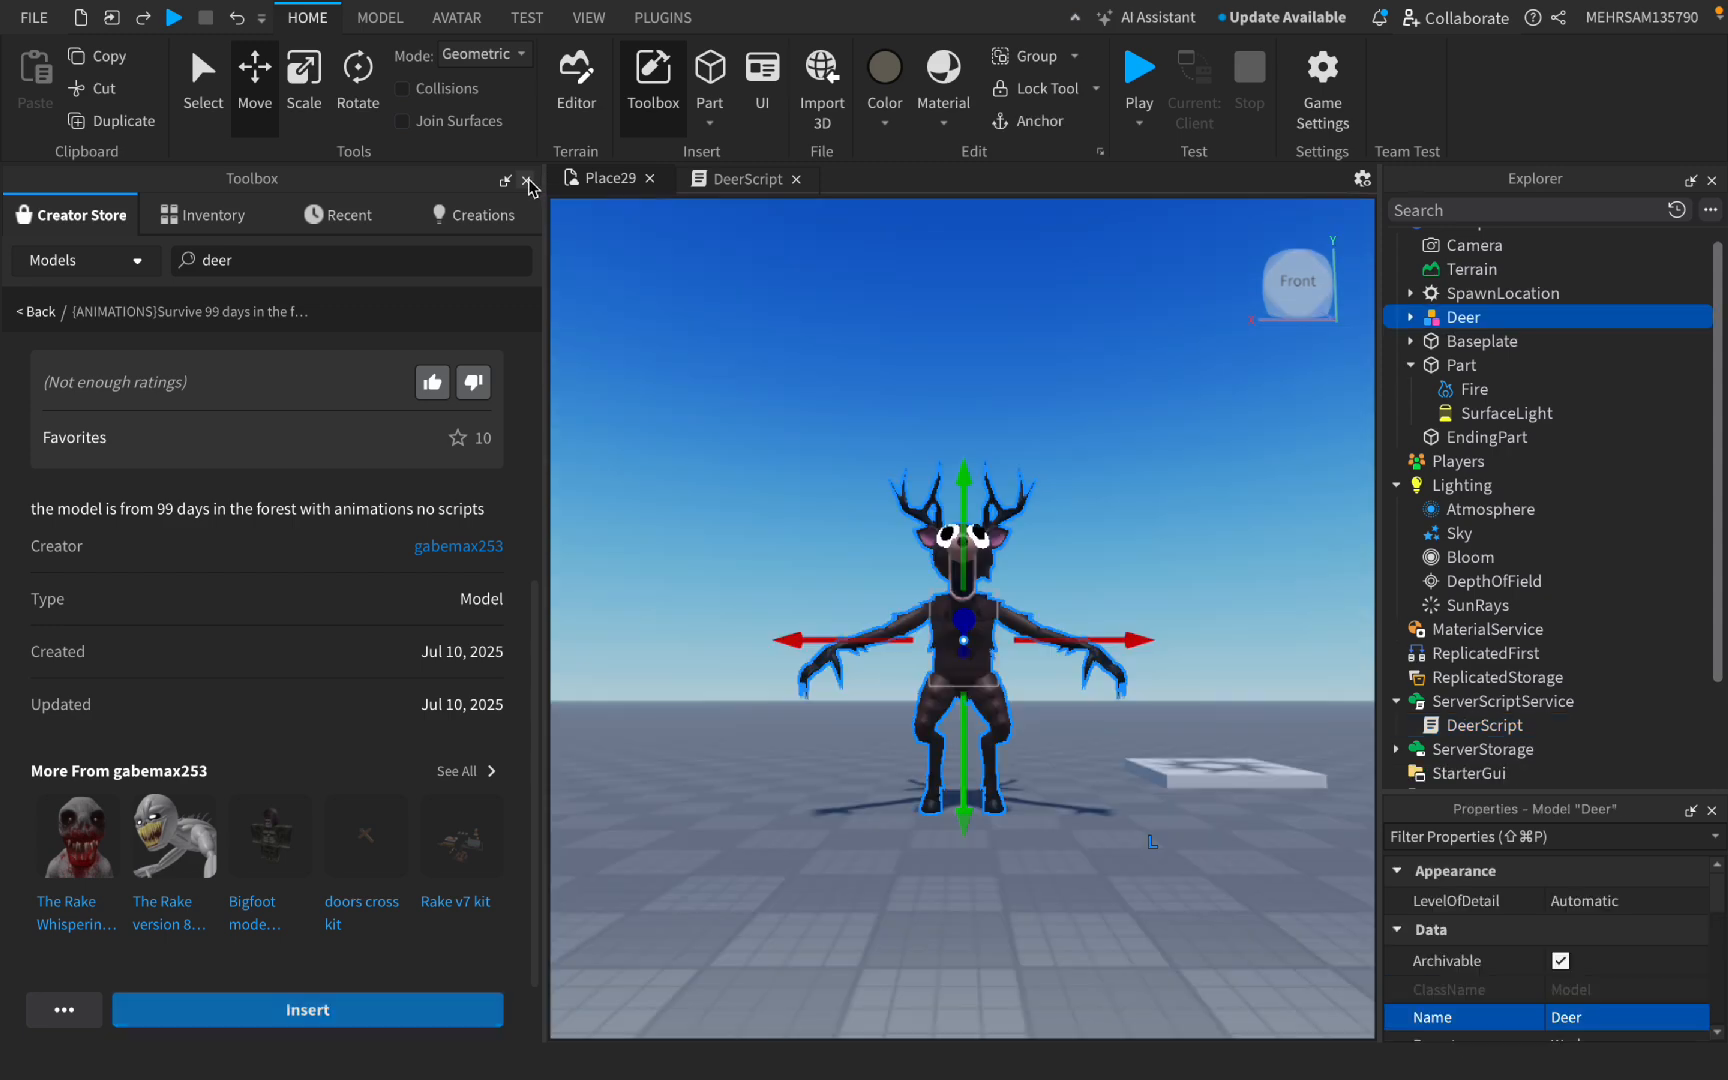
click(526, 180)
click(1035, 608)
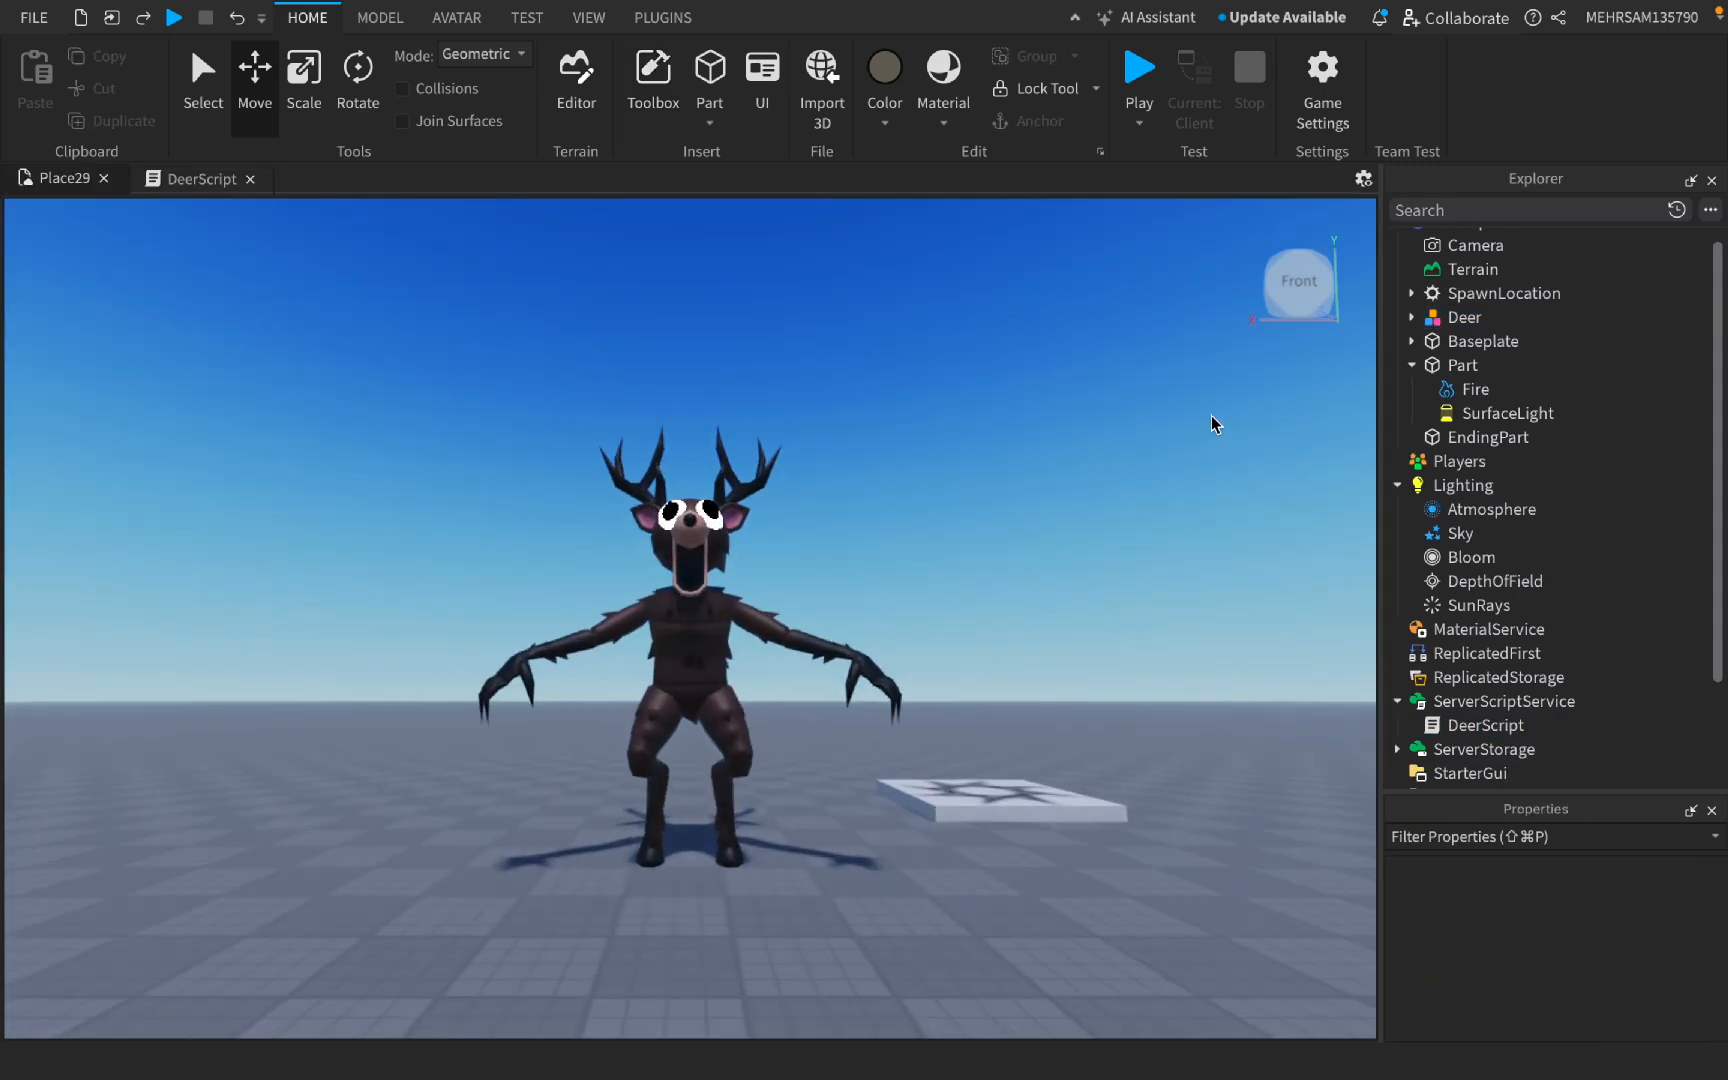
Step: Collapse the Part and Lighting branches of the object hierarchy and show the deer from the front
click(1297, 290)
click(1412, 366)
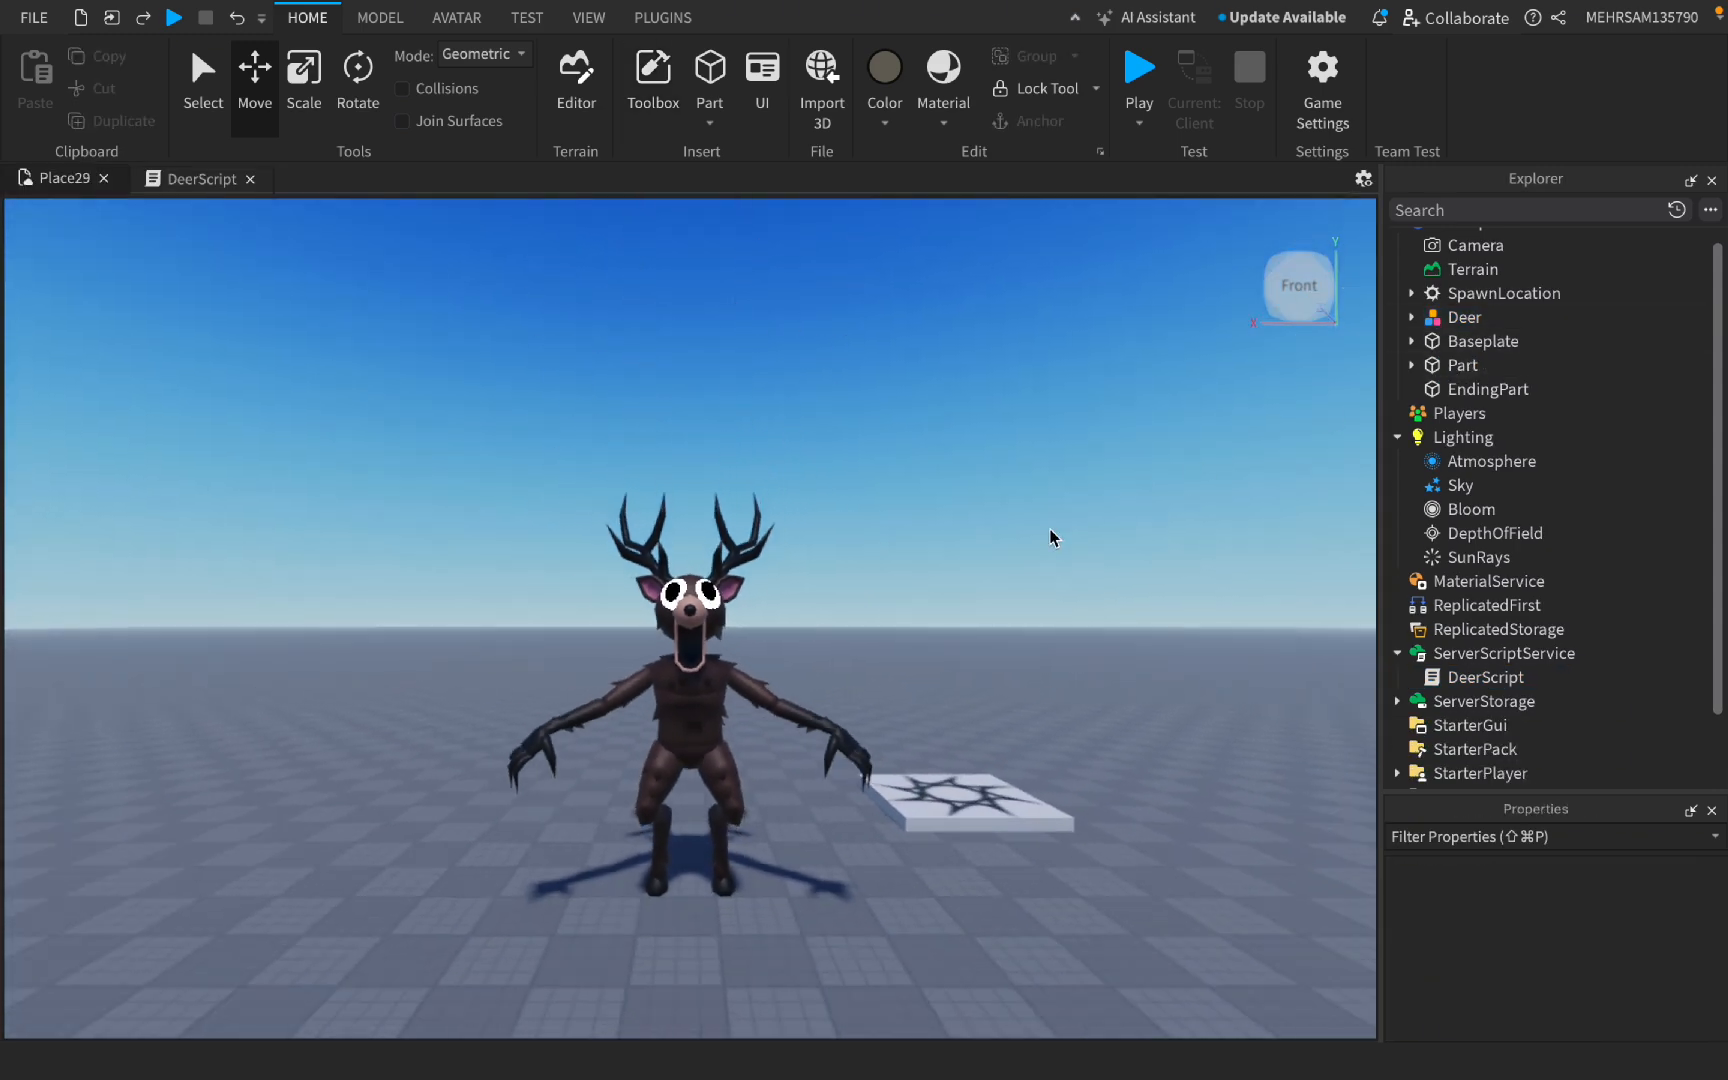
click(1398, 437)
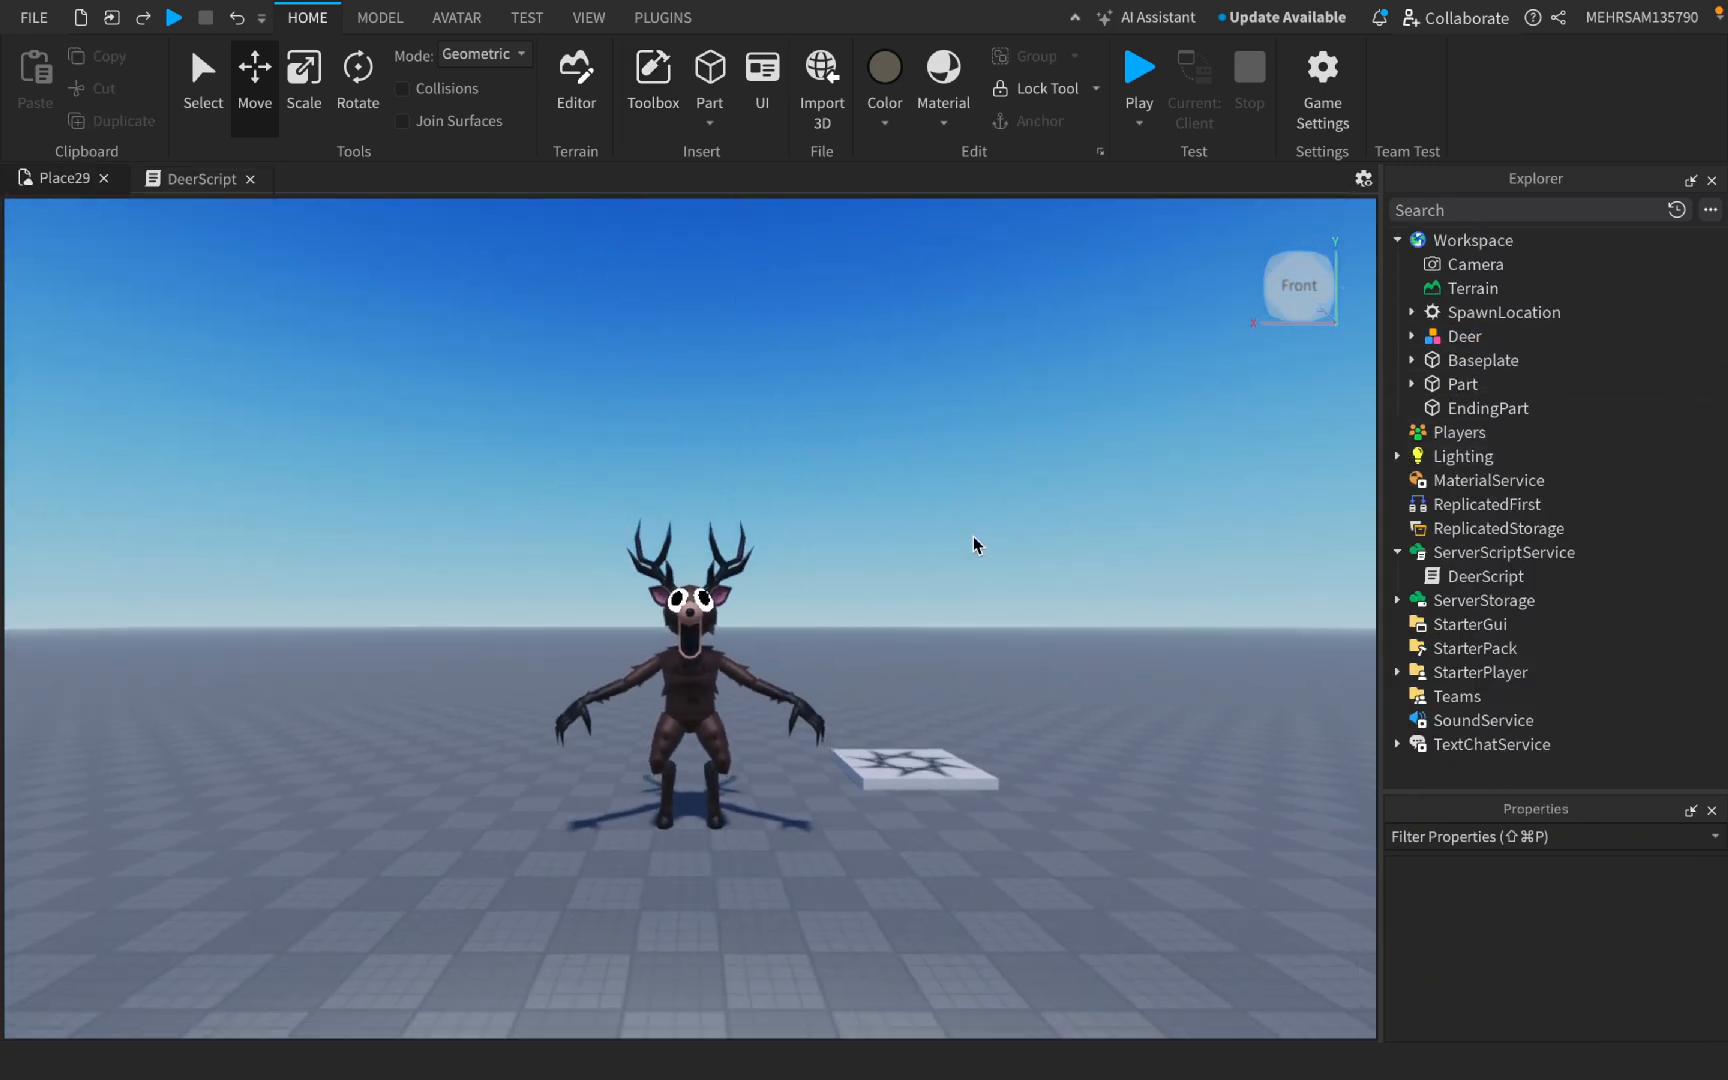
scroll(1238, 528, up, 5)
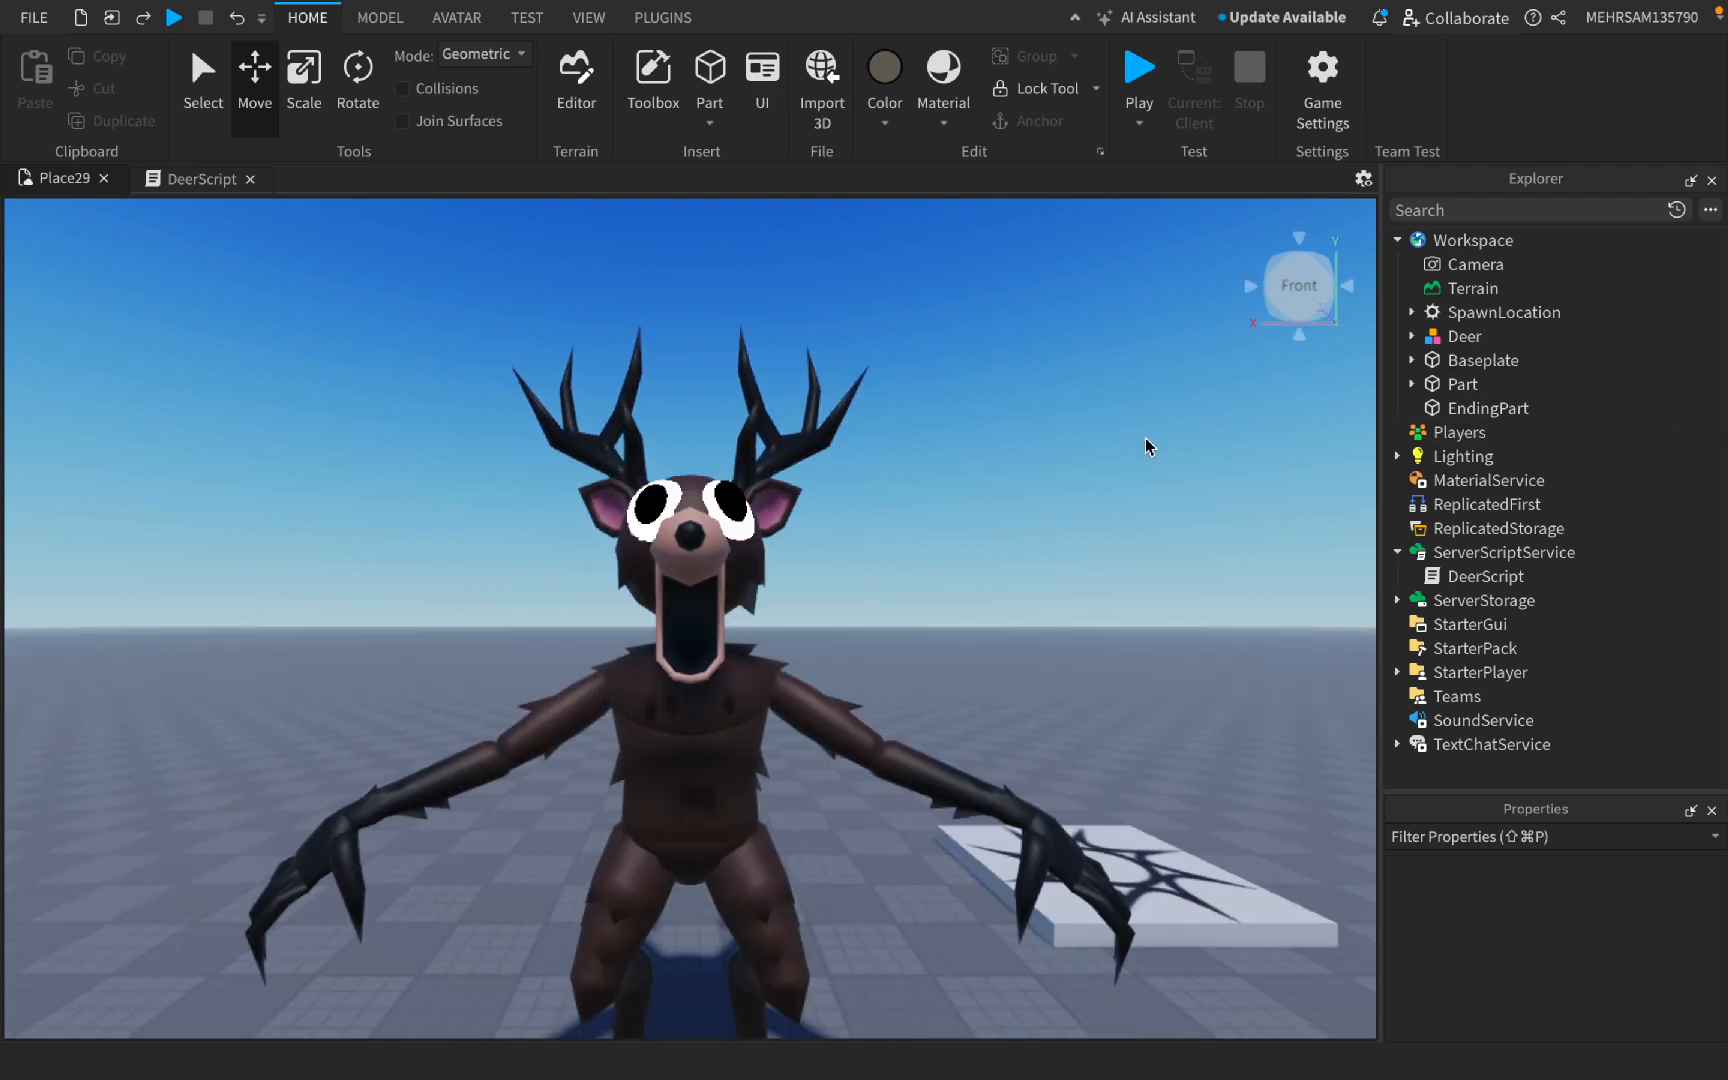
scroll(1148, 446, down, 3)
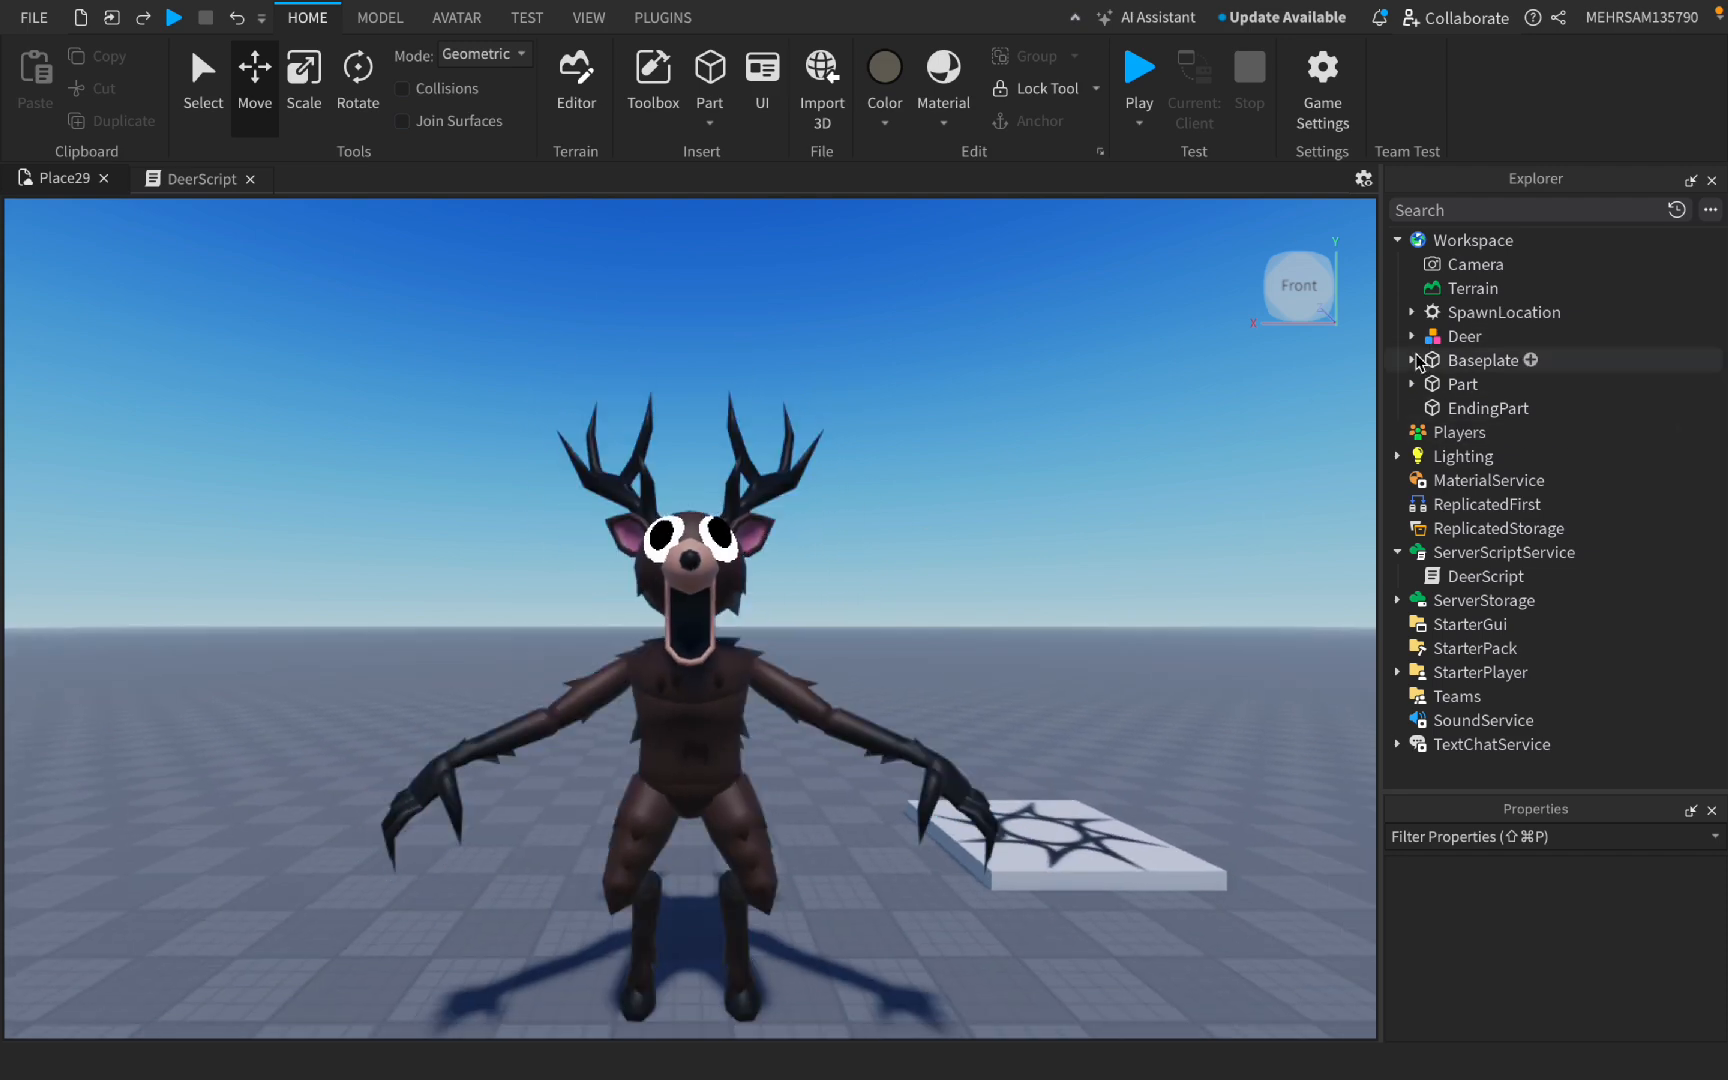
Step: Rename the NPC object inside the Deer model to Humanoid
click(1412, 336)
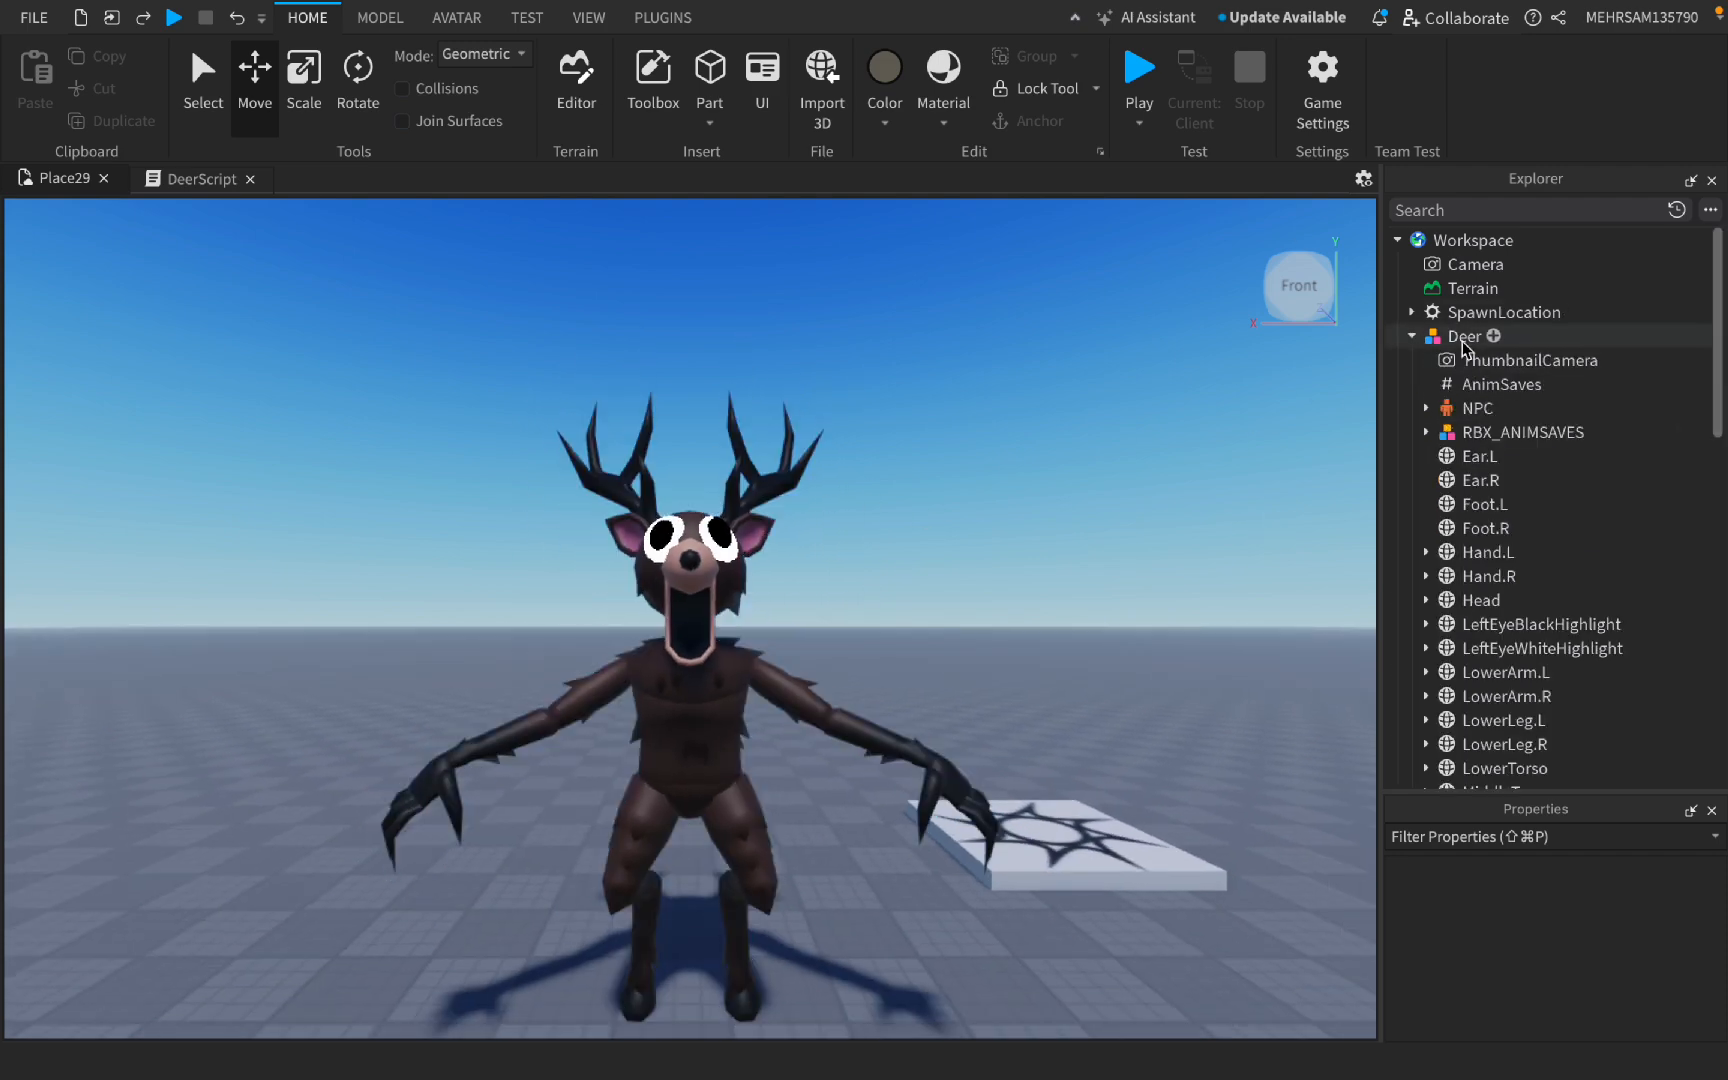
click(1477, 414)
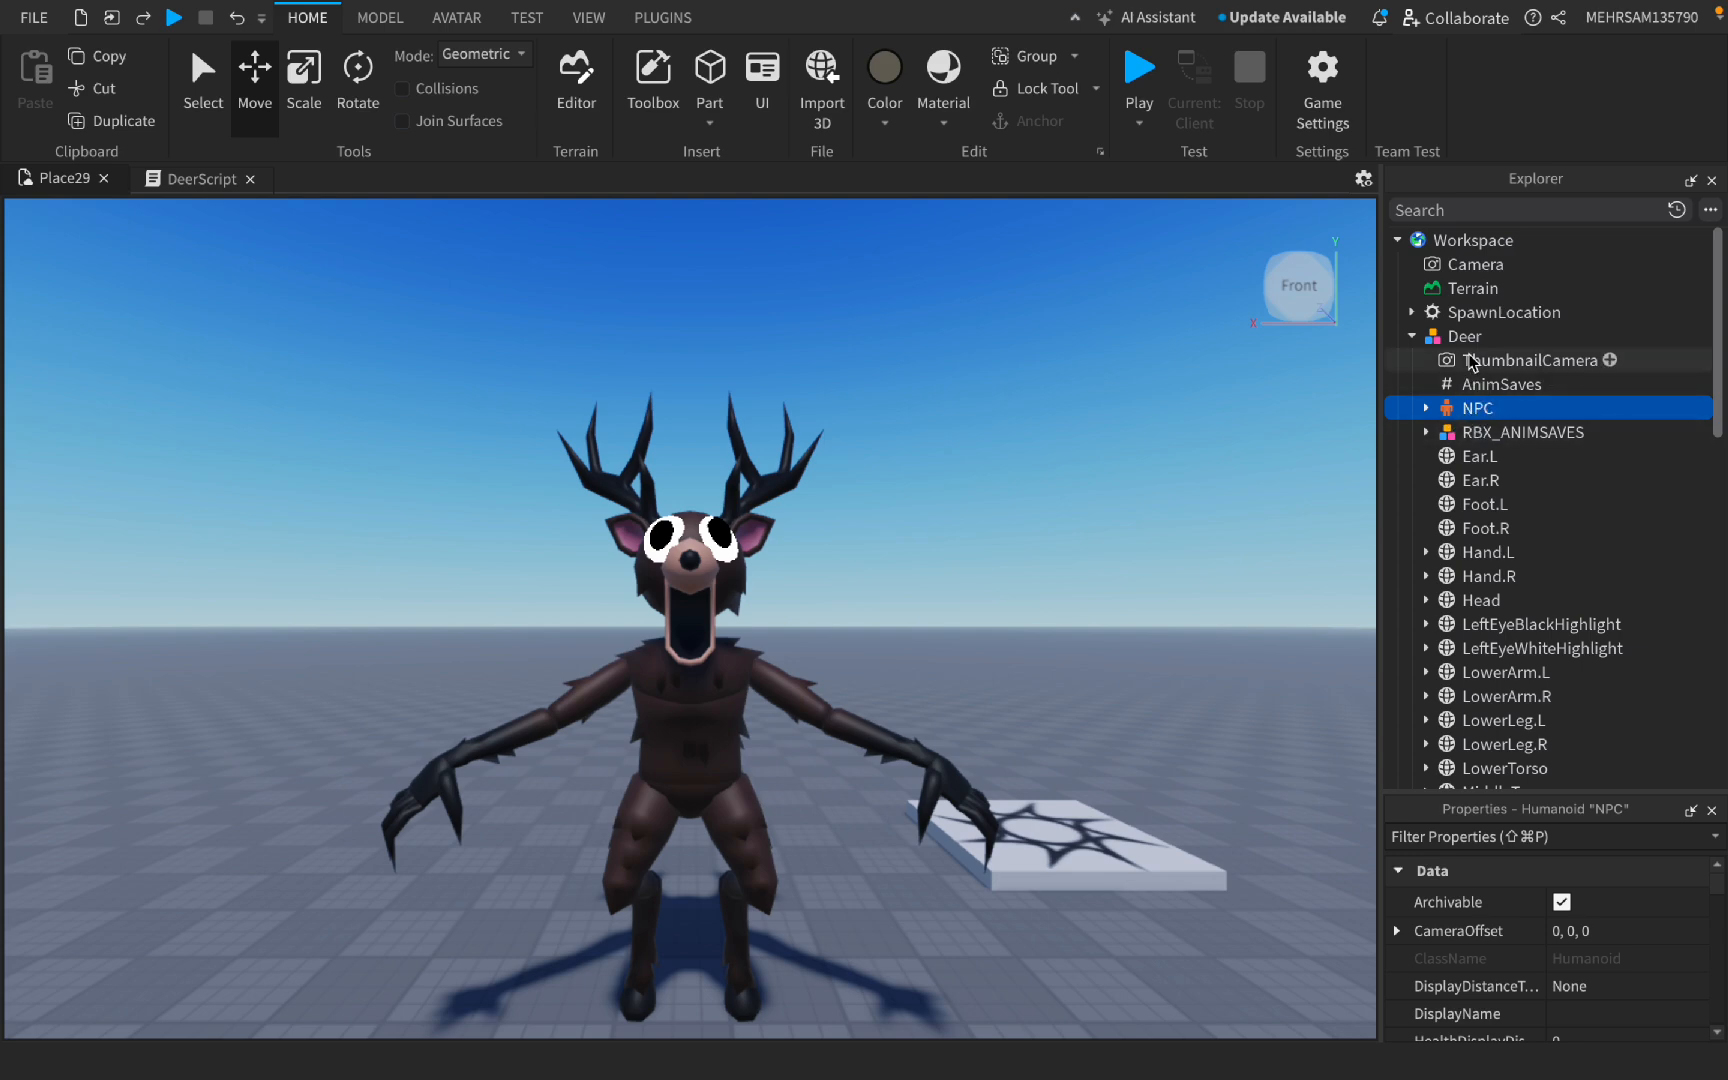
double_click(1441, 340)
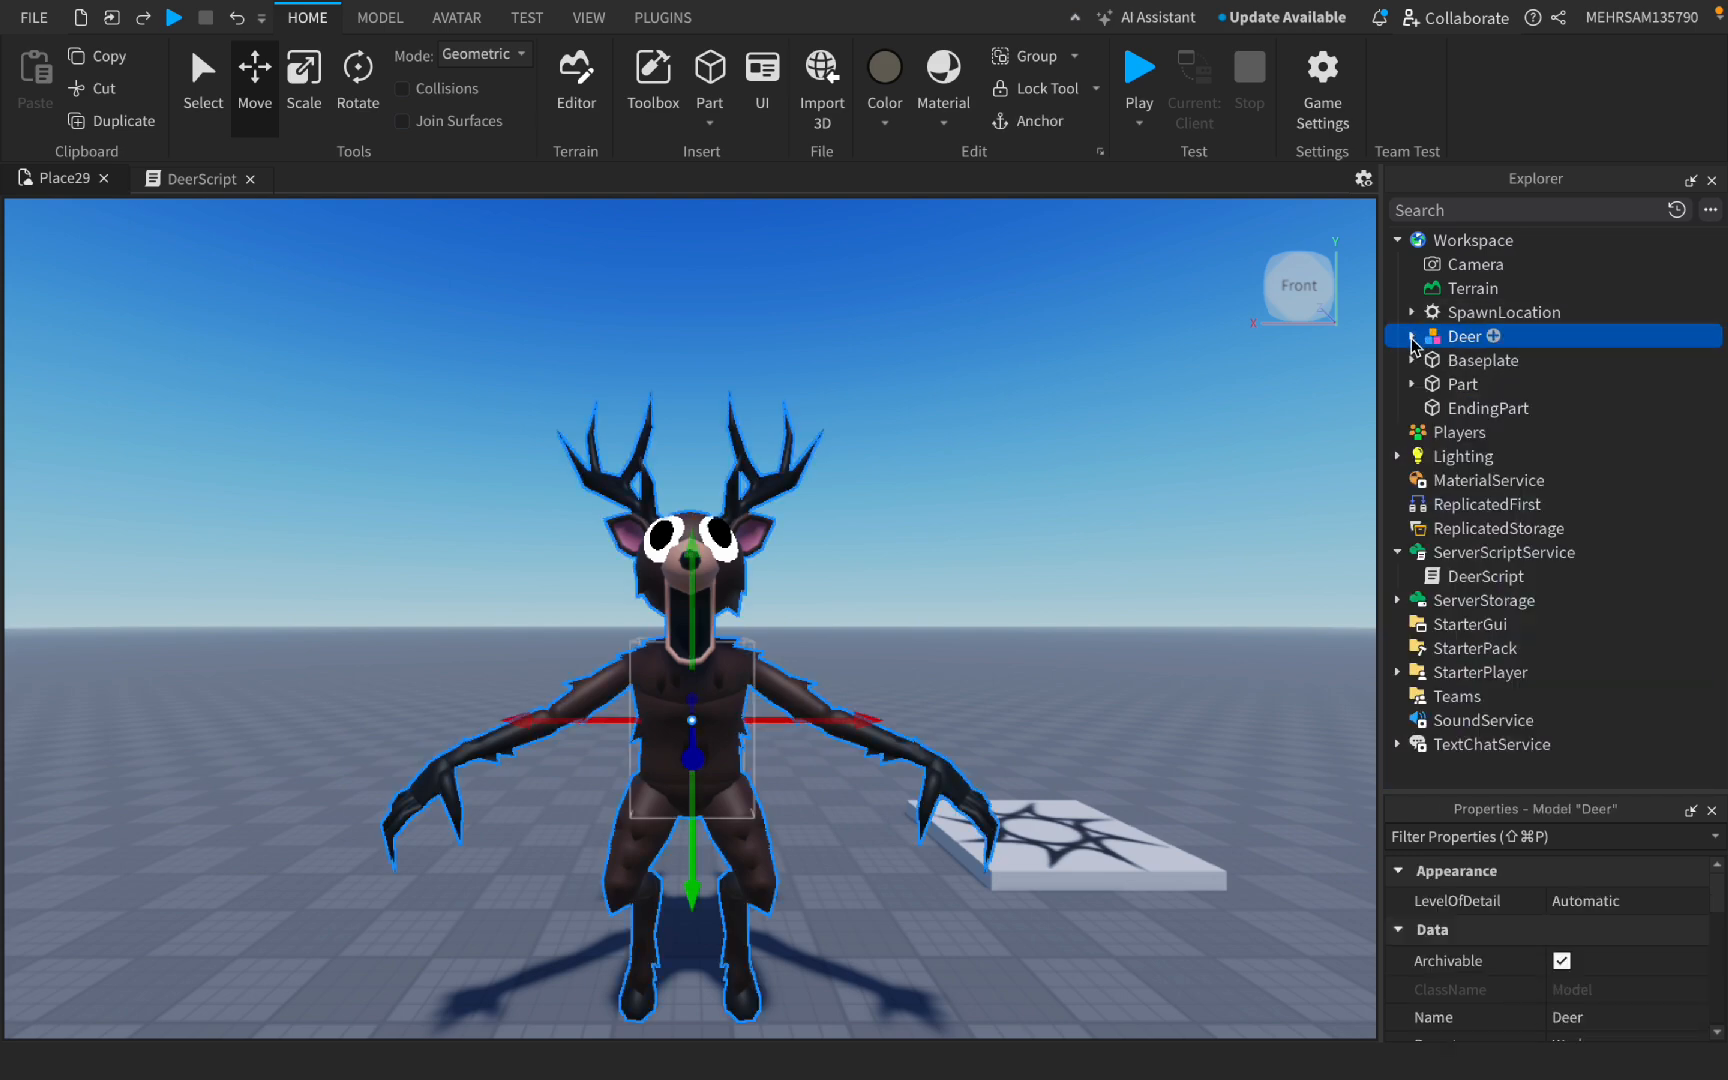
click(1412, 338)
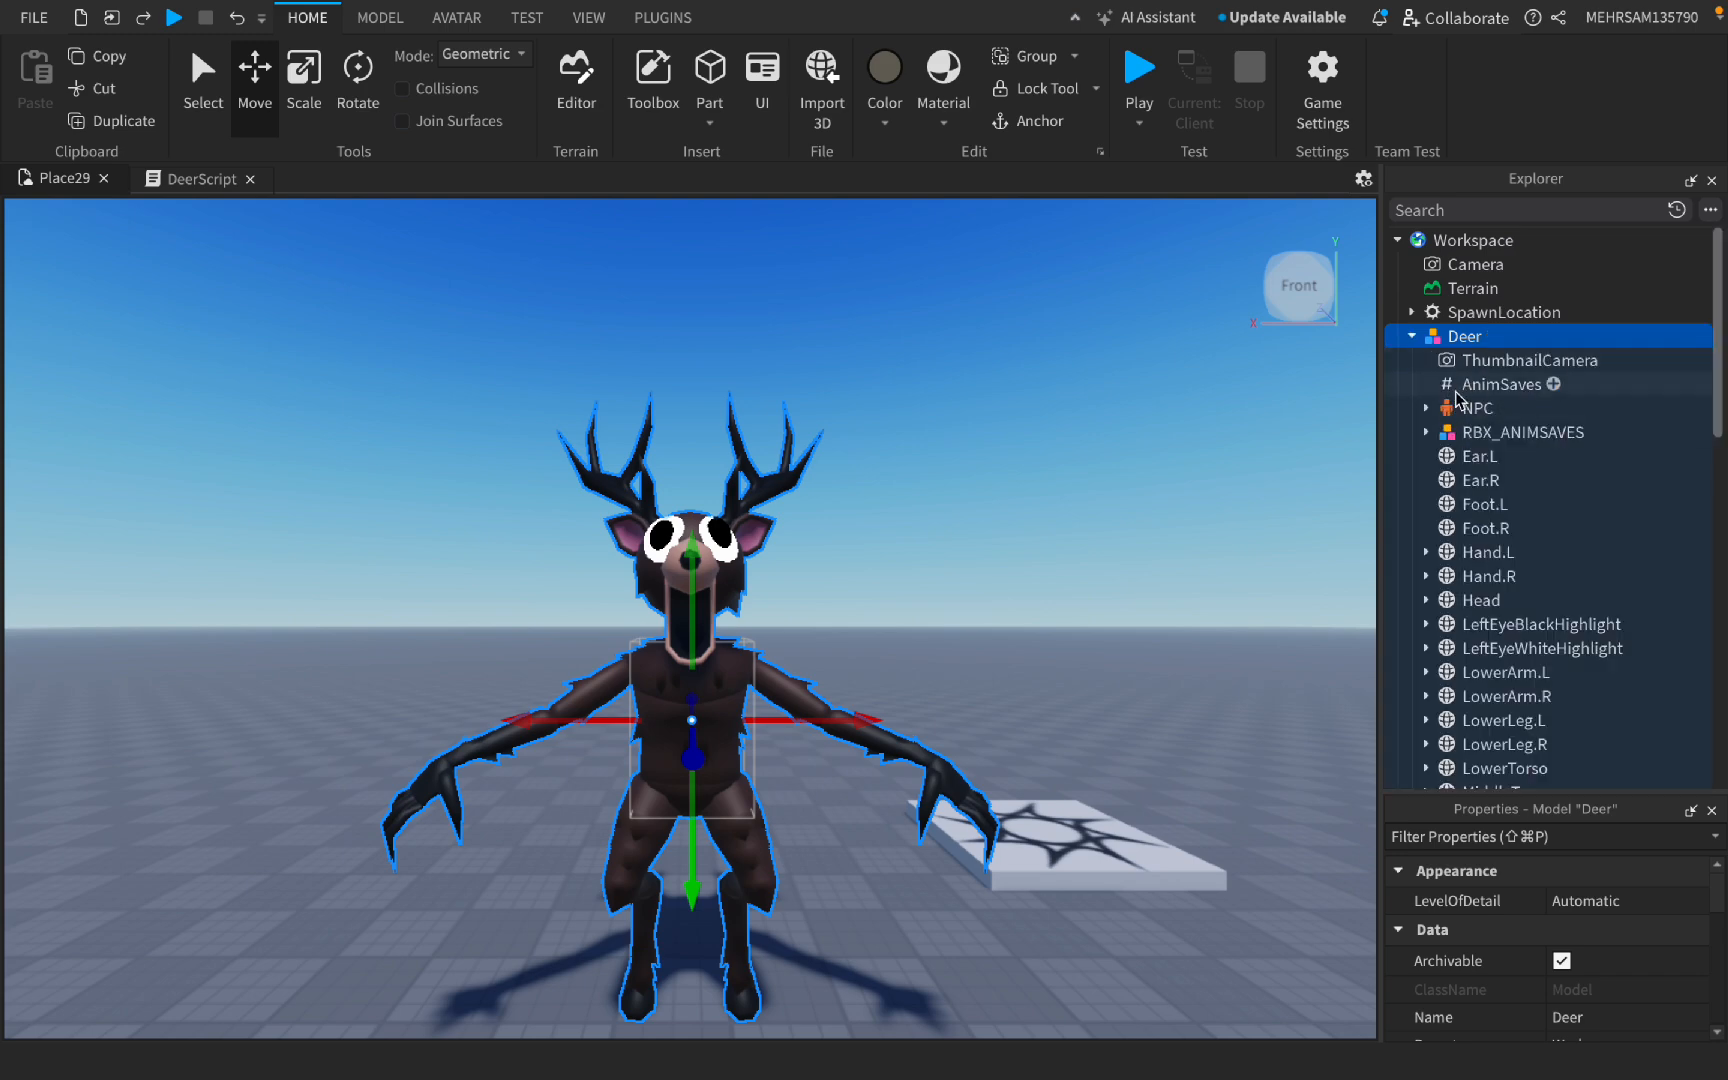
click(1472, 408)
scroll(1565, 982, down, 2)
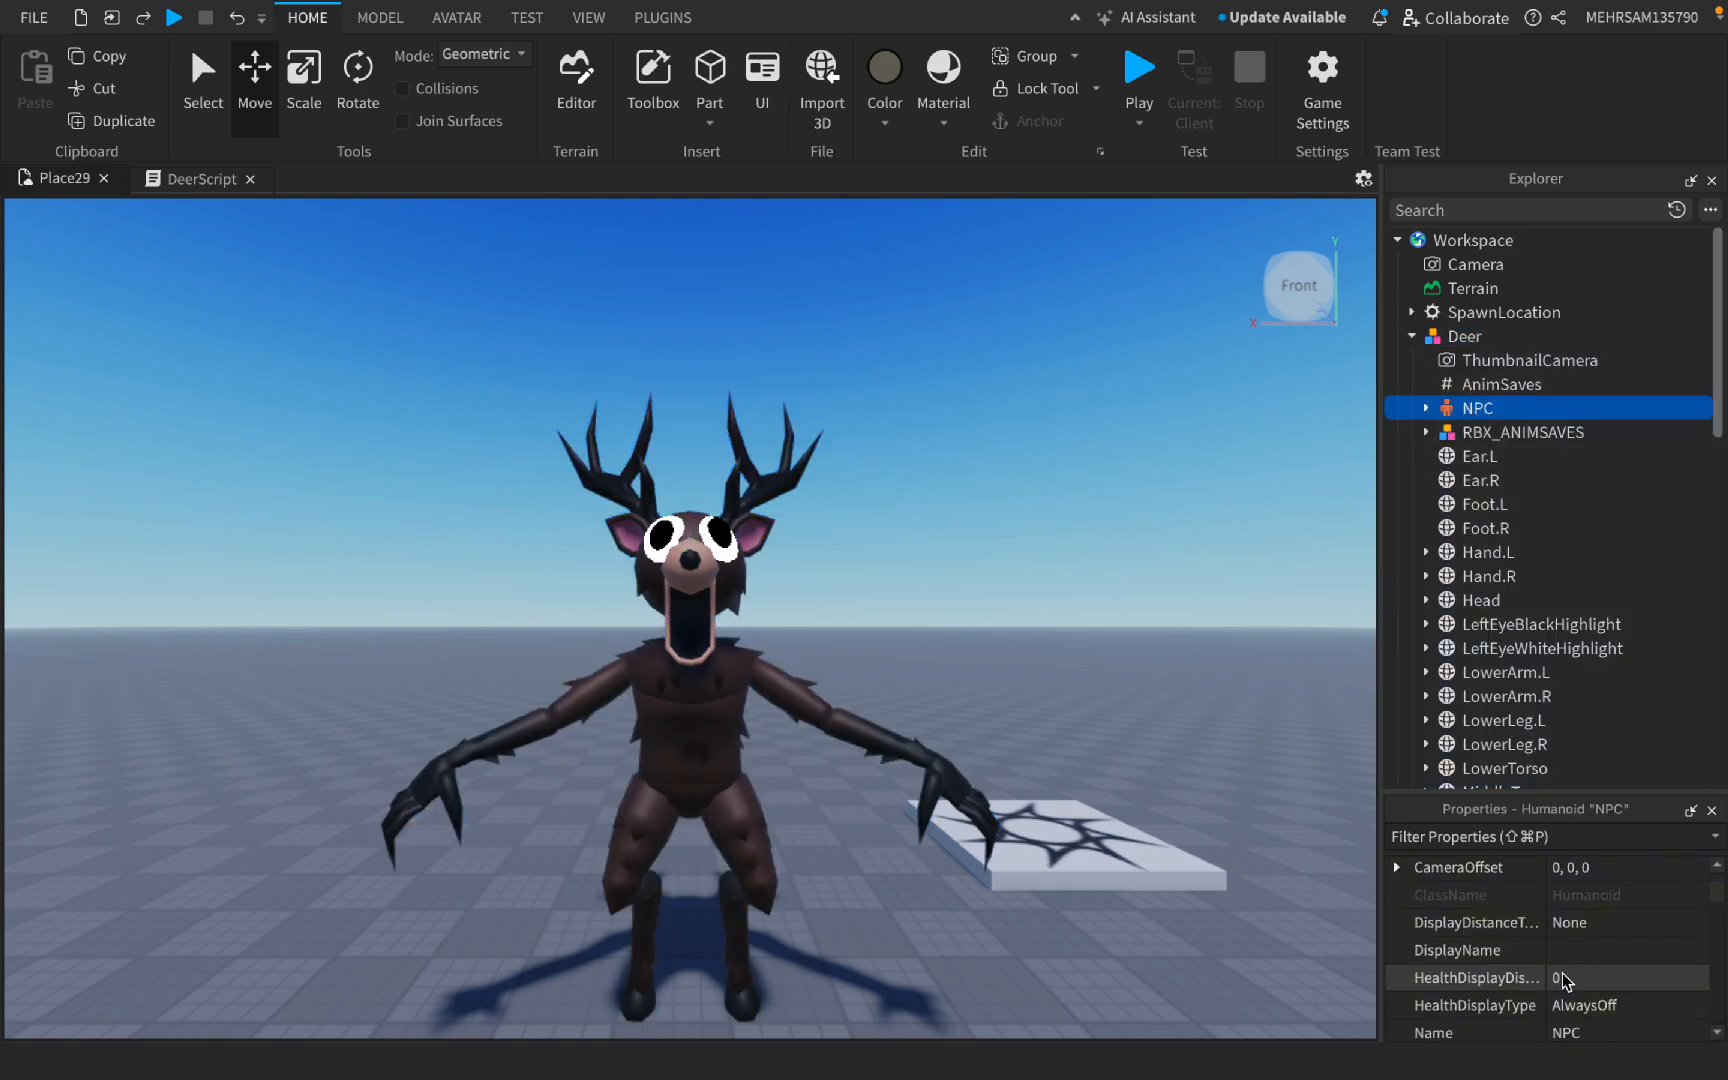
scroll(1564, 960, down, 6)
scroll(1566, 912, up, 2)
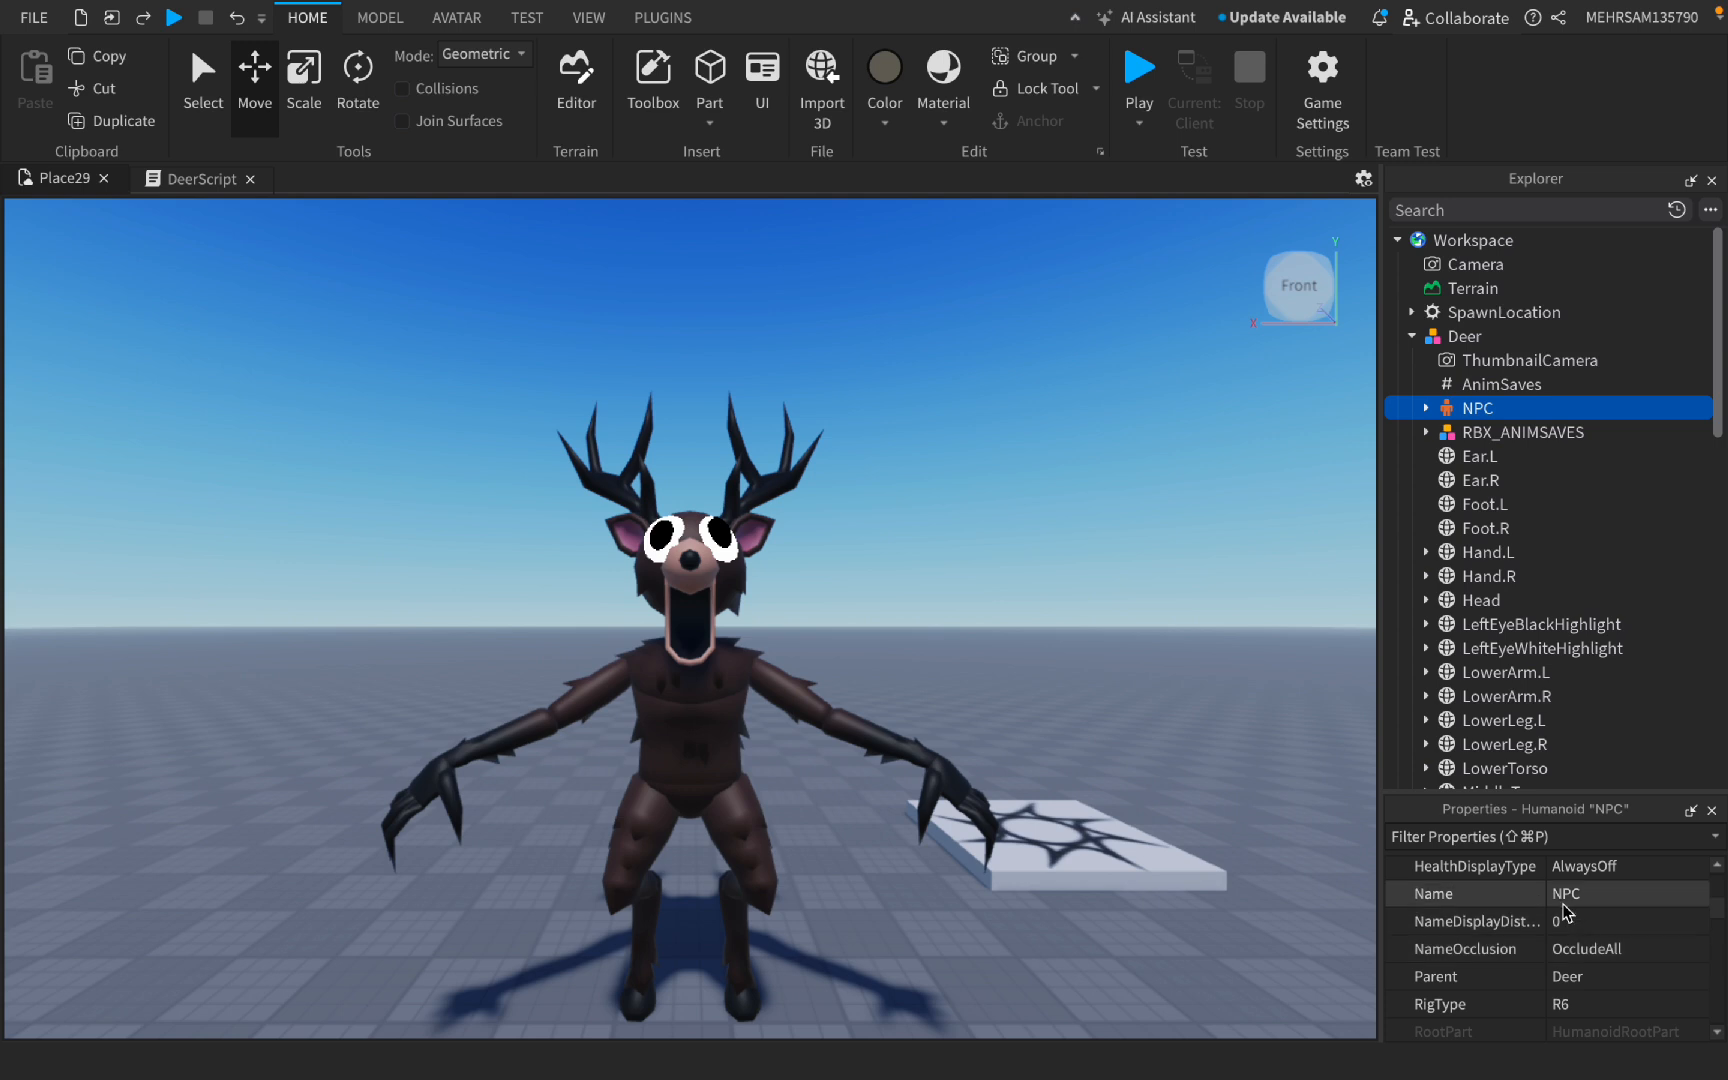
click(1568, 893)
key(BackSpace)
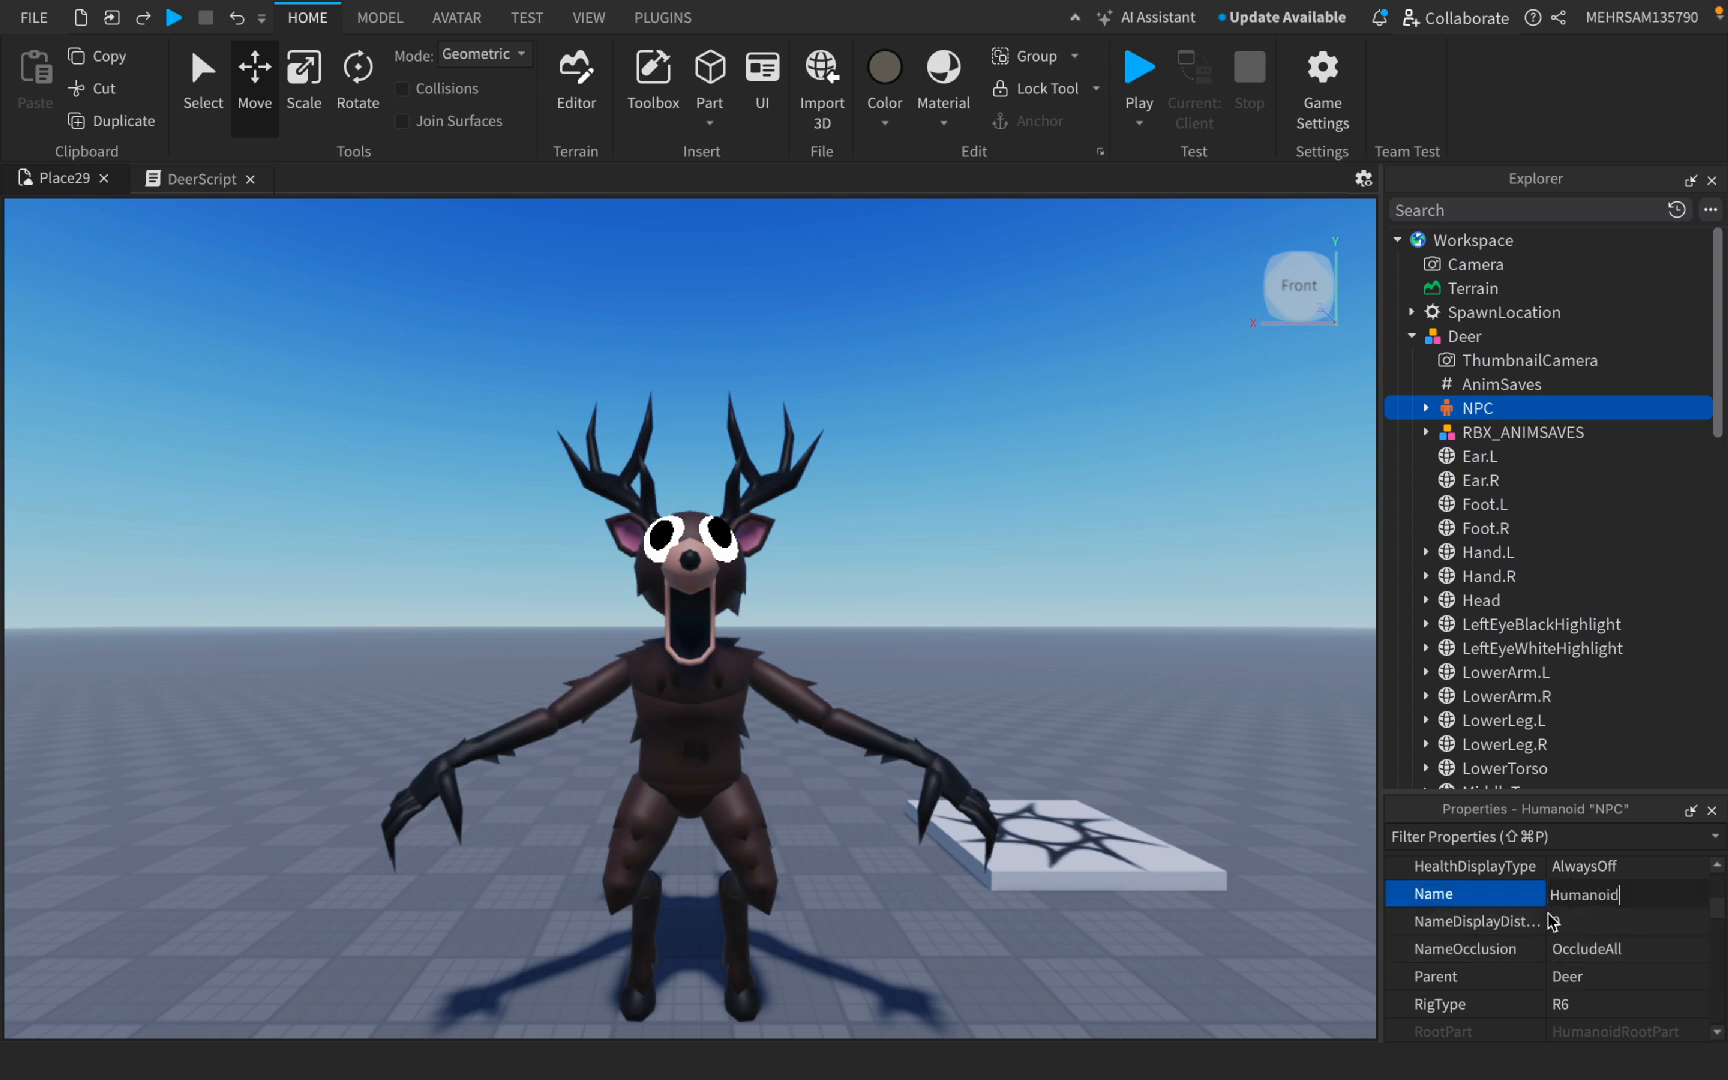
key(Return)
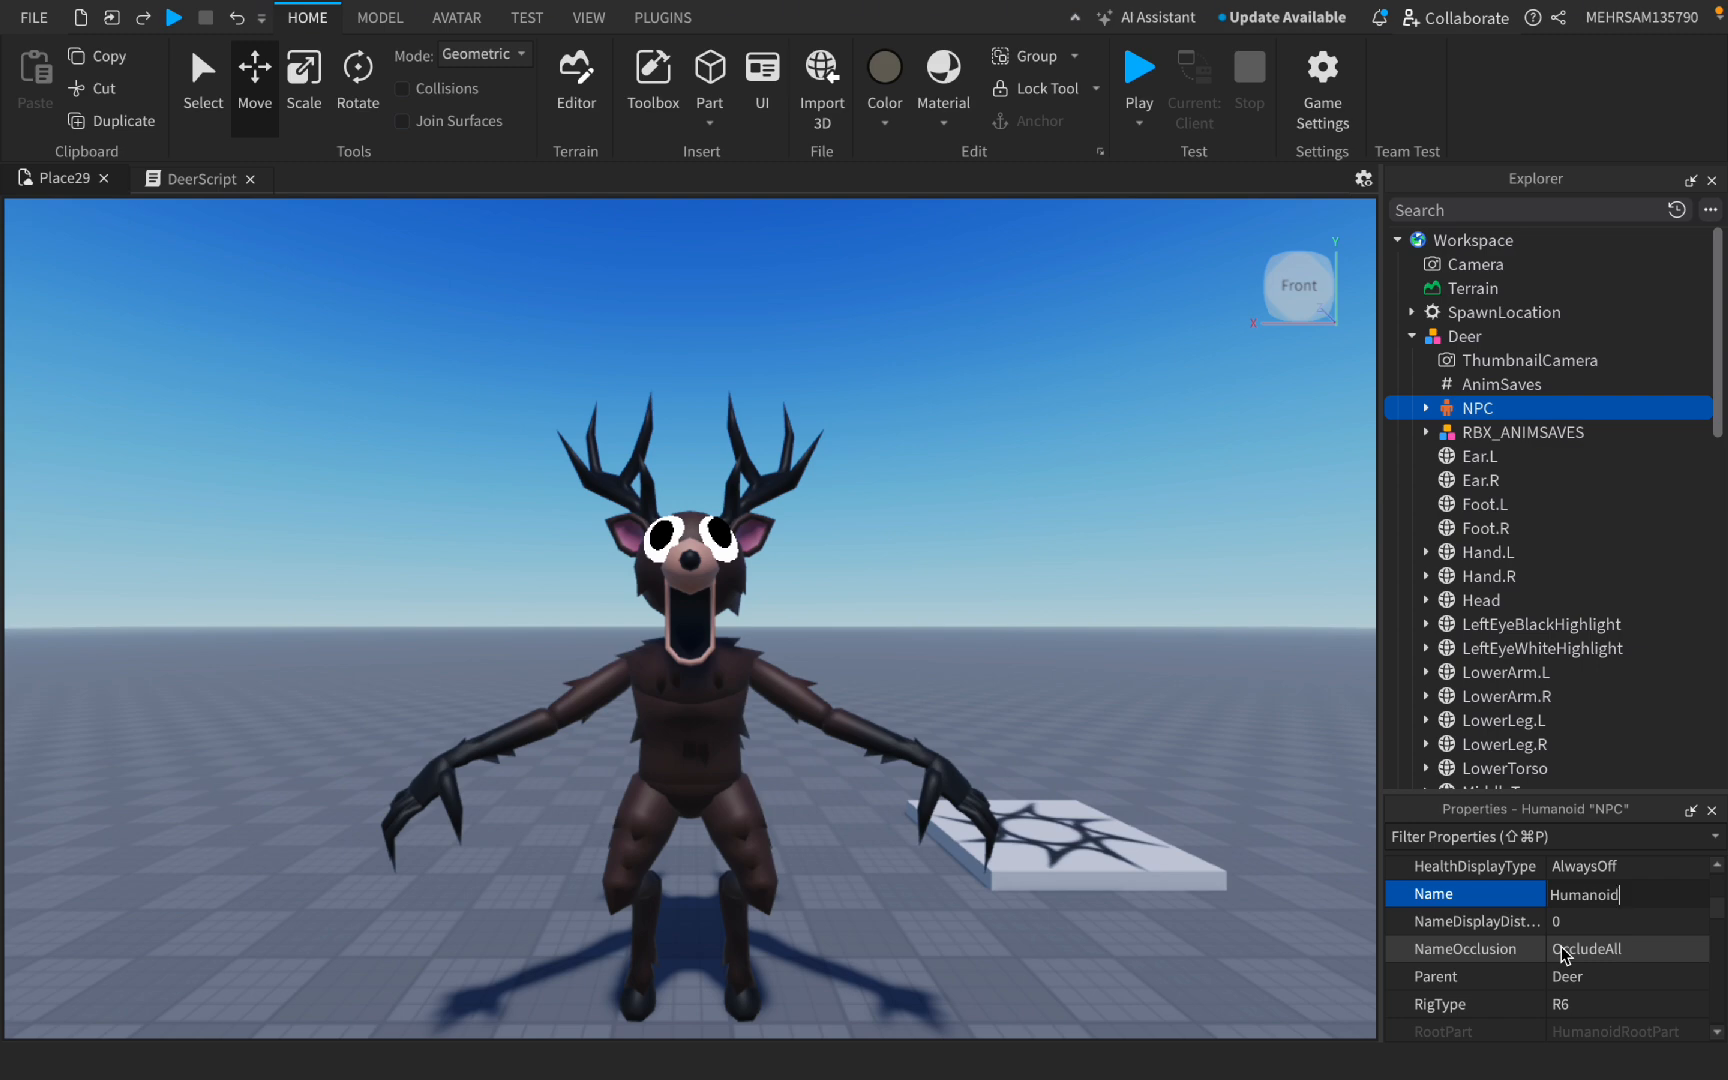
Step: Move the LowerTorso Motor6D from the Deer's HRP part into HumanoidRootPart
scroll(1440, 480, down, 10)
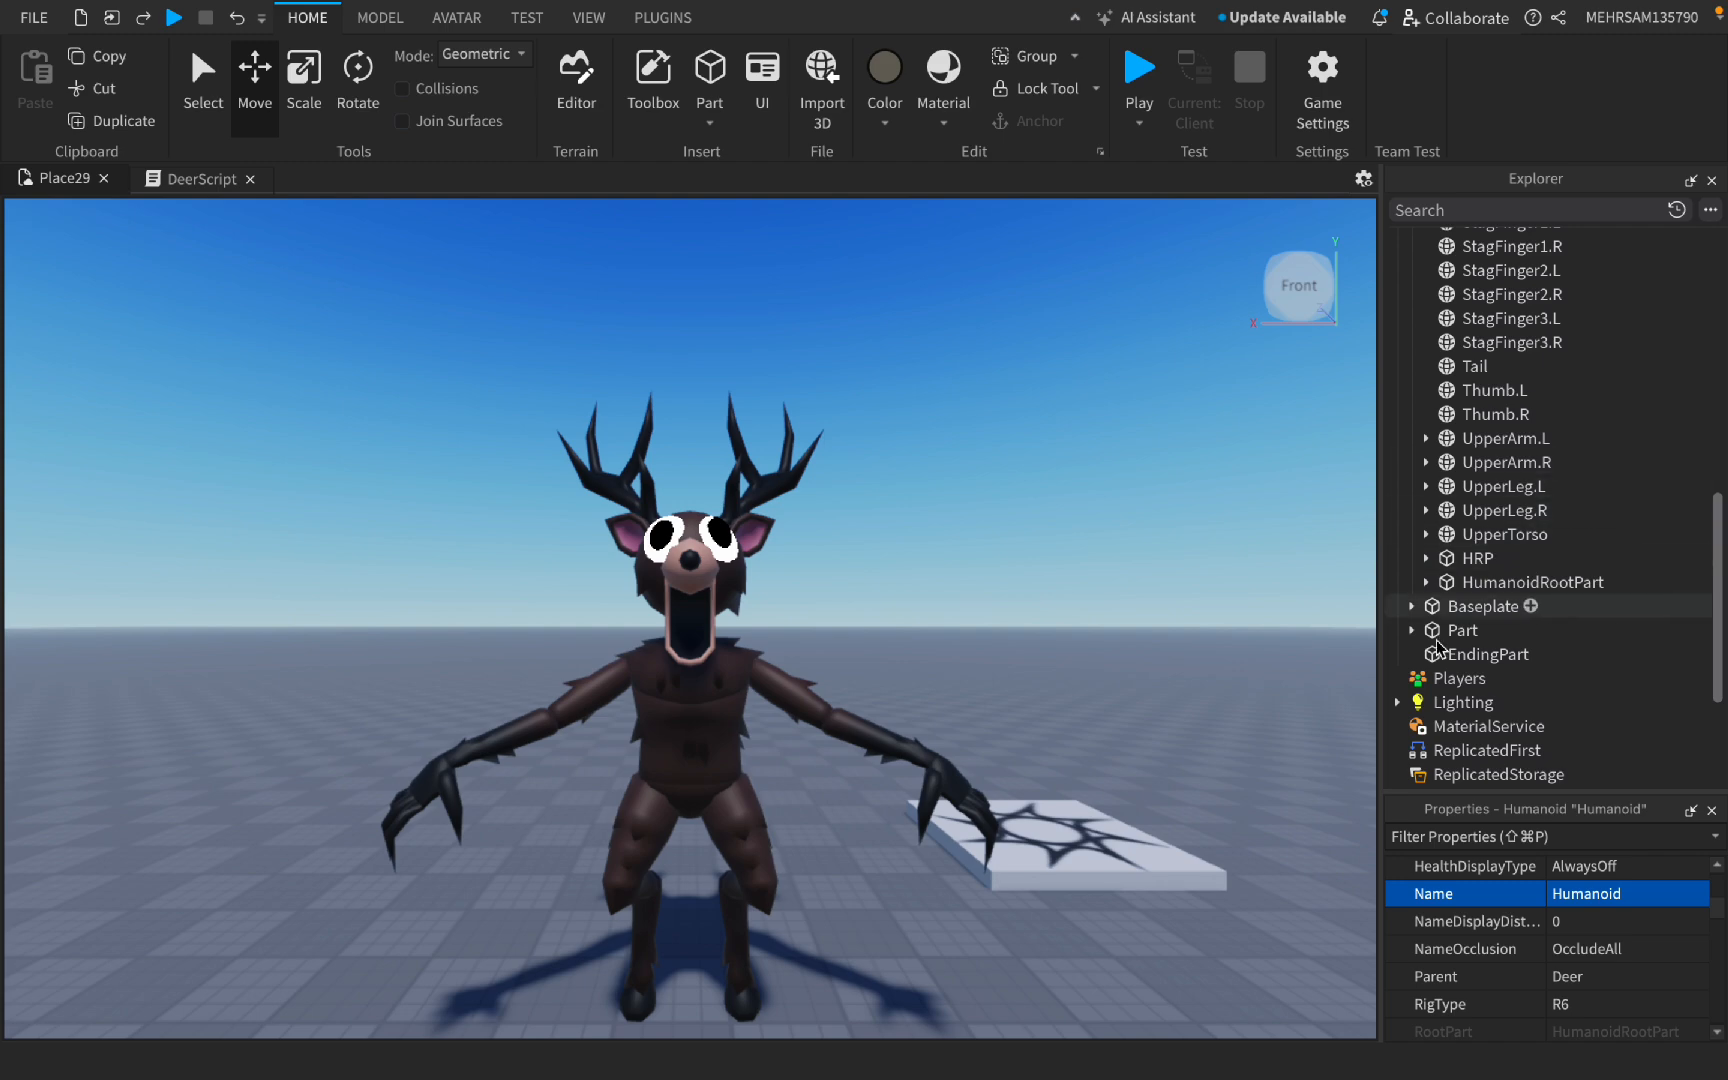
click(1466, 566)
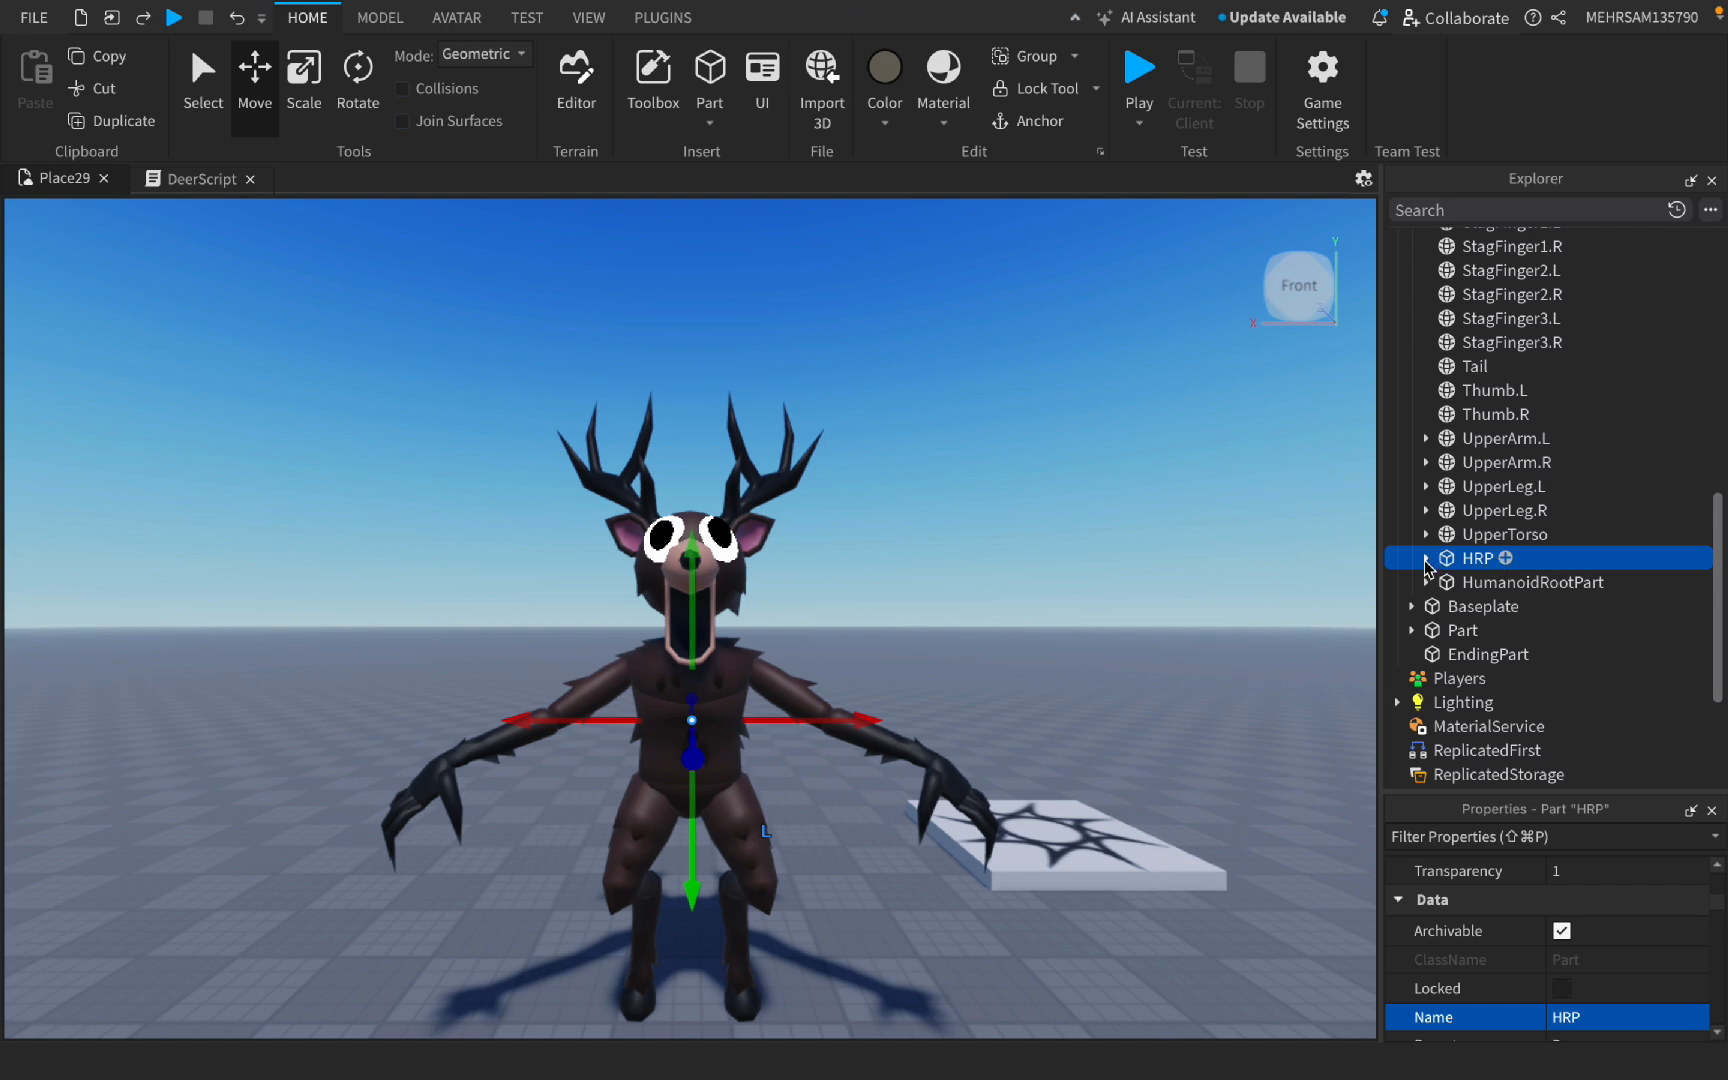
click(1426, 560)
click(1475, 584)
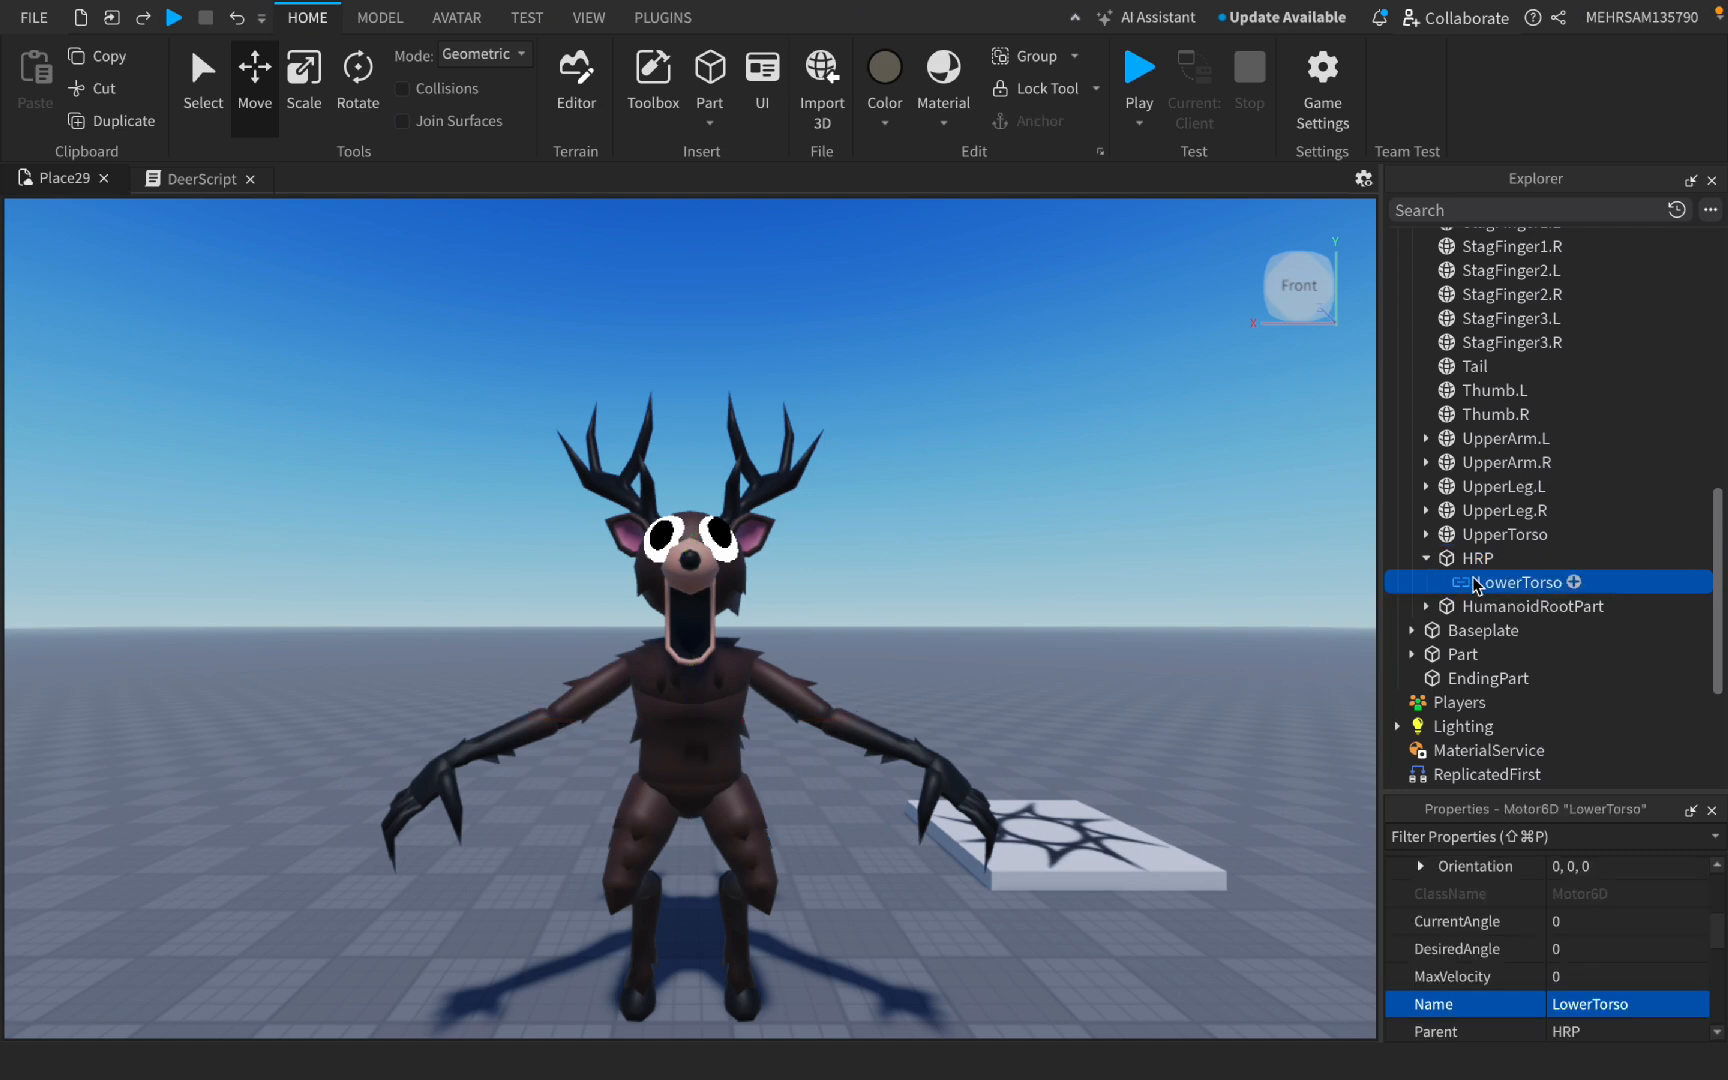
drag(1477, 586, 1500, 614)
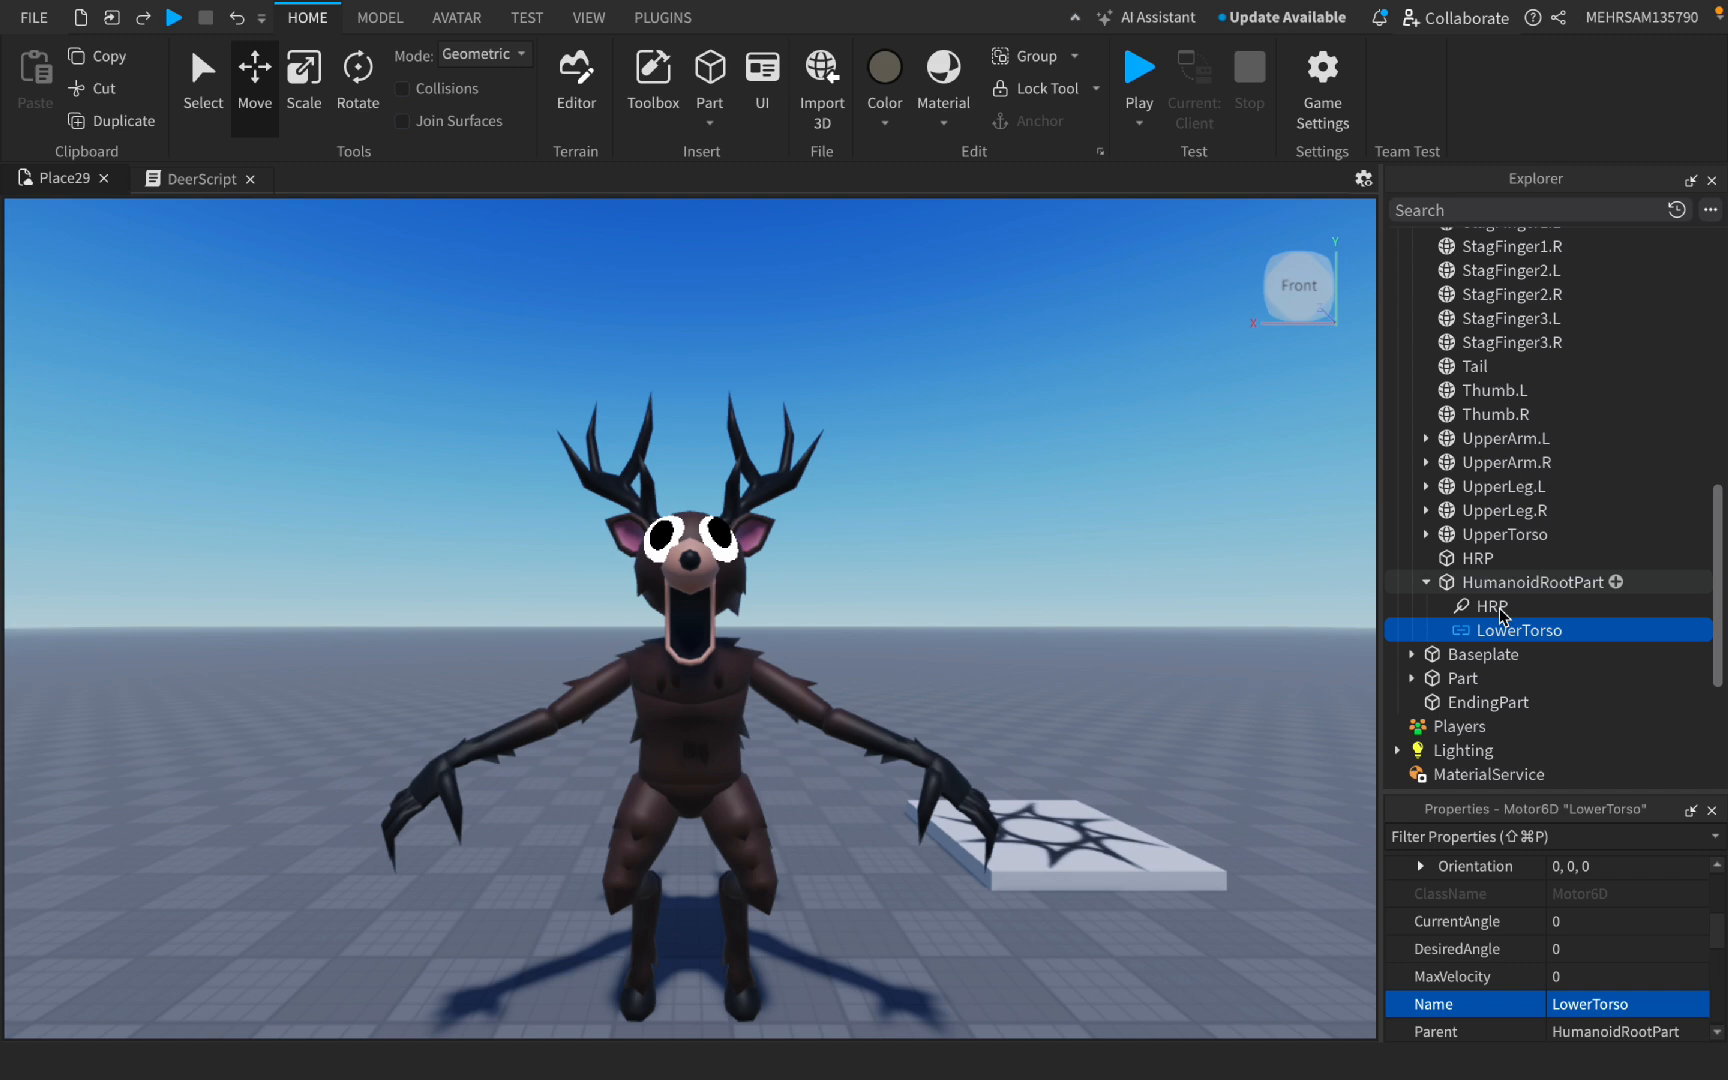
Step: Set the Part0 property of the LowerTorso Motor6D to HumanoidRootPart
scroll(1645, 990, down, 3)
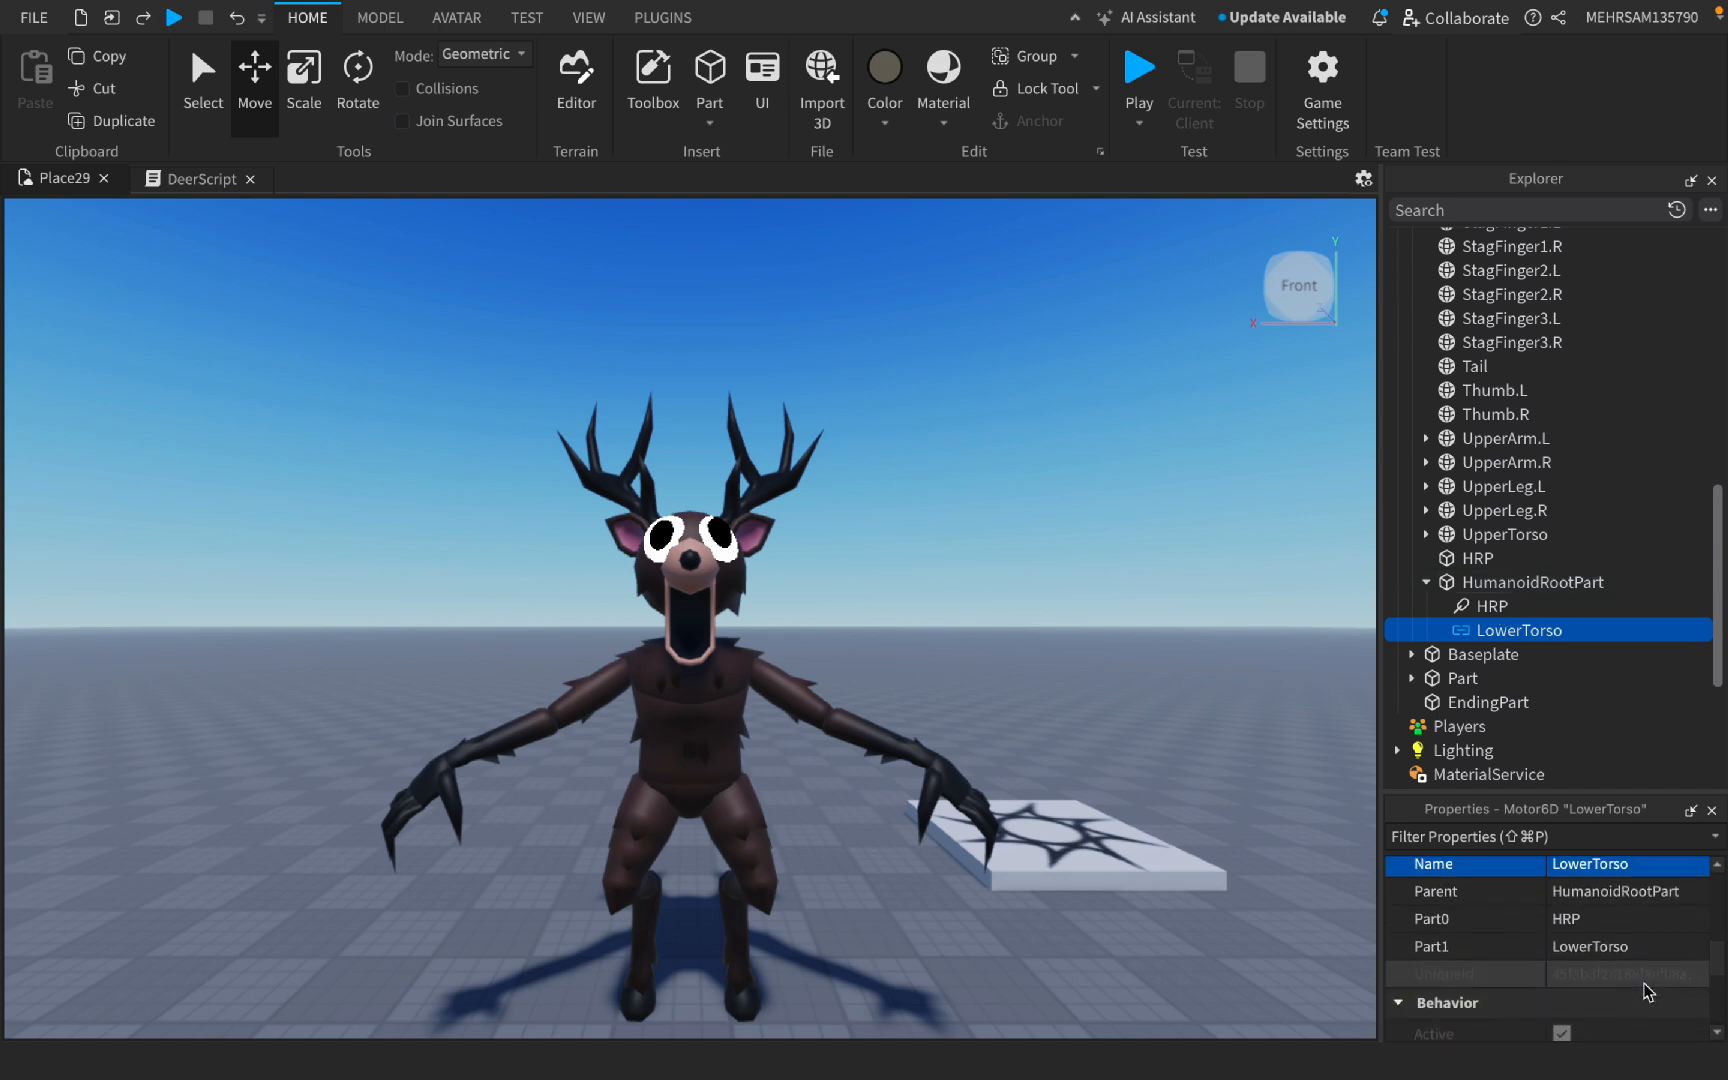
click(1577, 918)
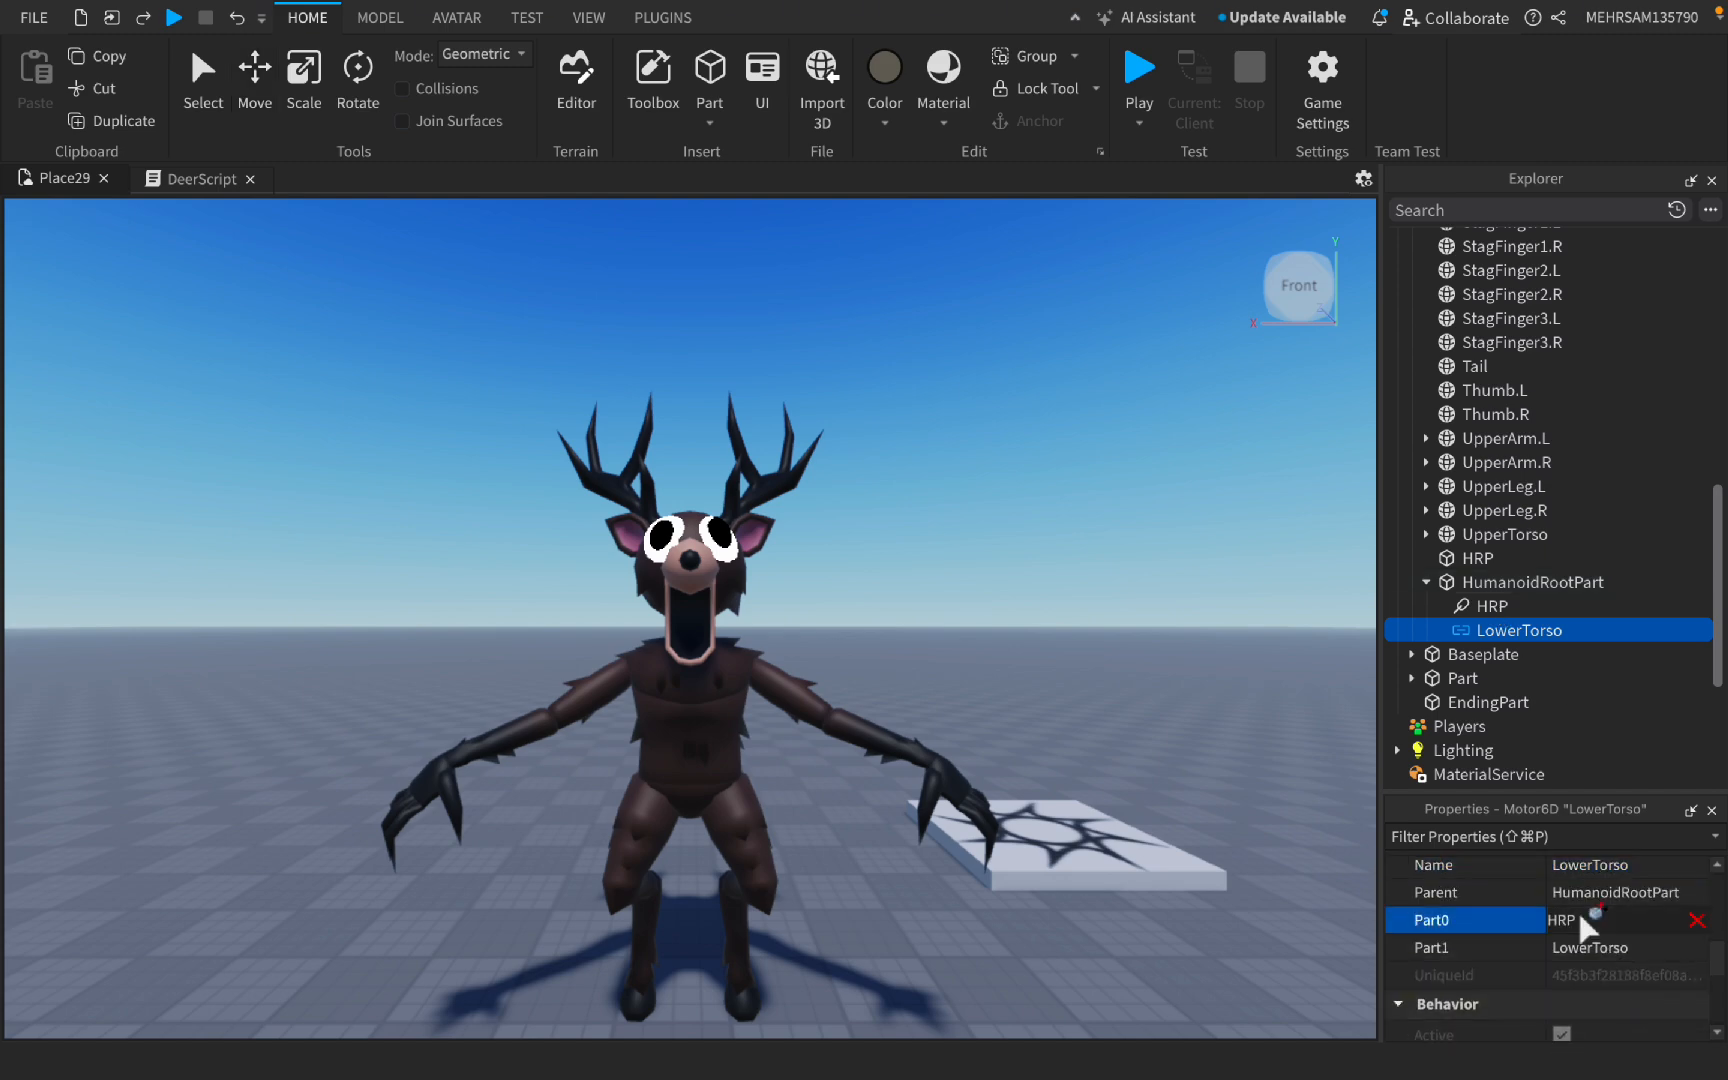
click(1504, 582)
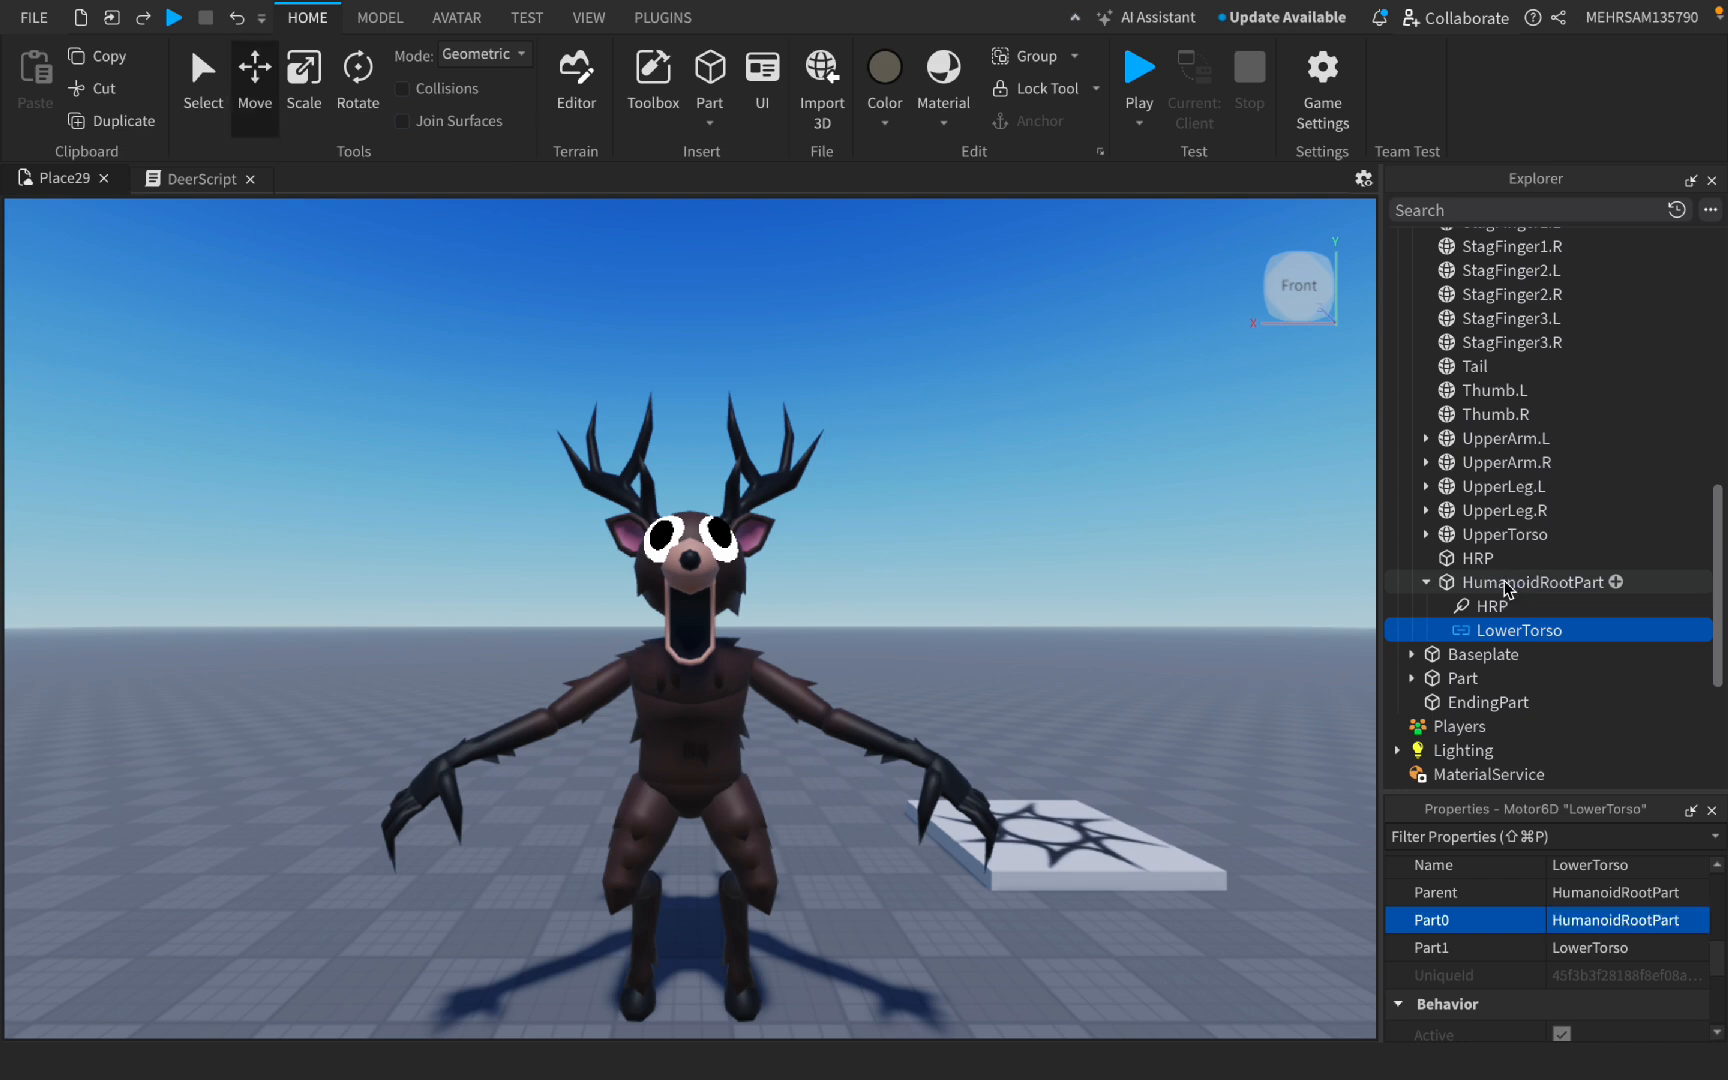
Step: Delete the HRP part from the Deer model and collapse the Deer hierarchy
click(1463, 562)
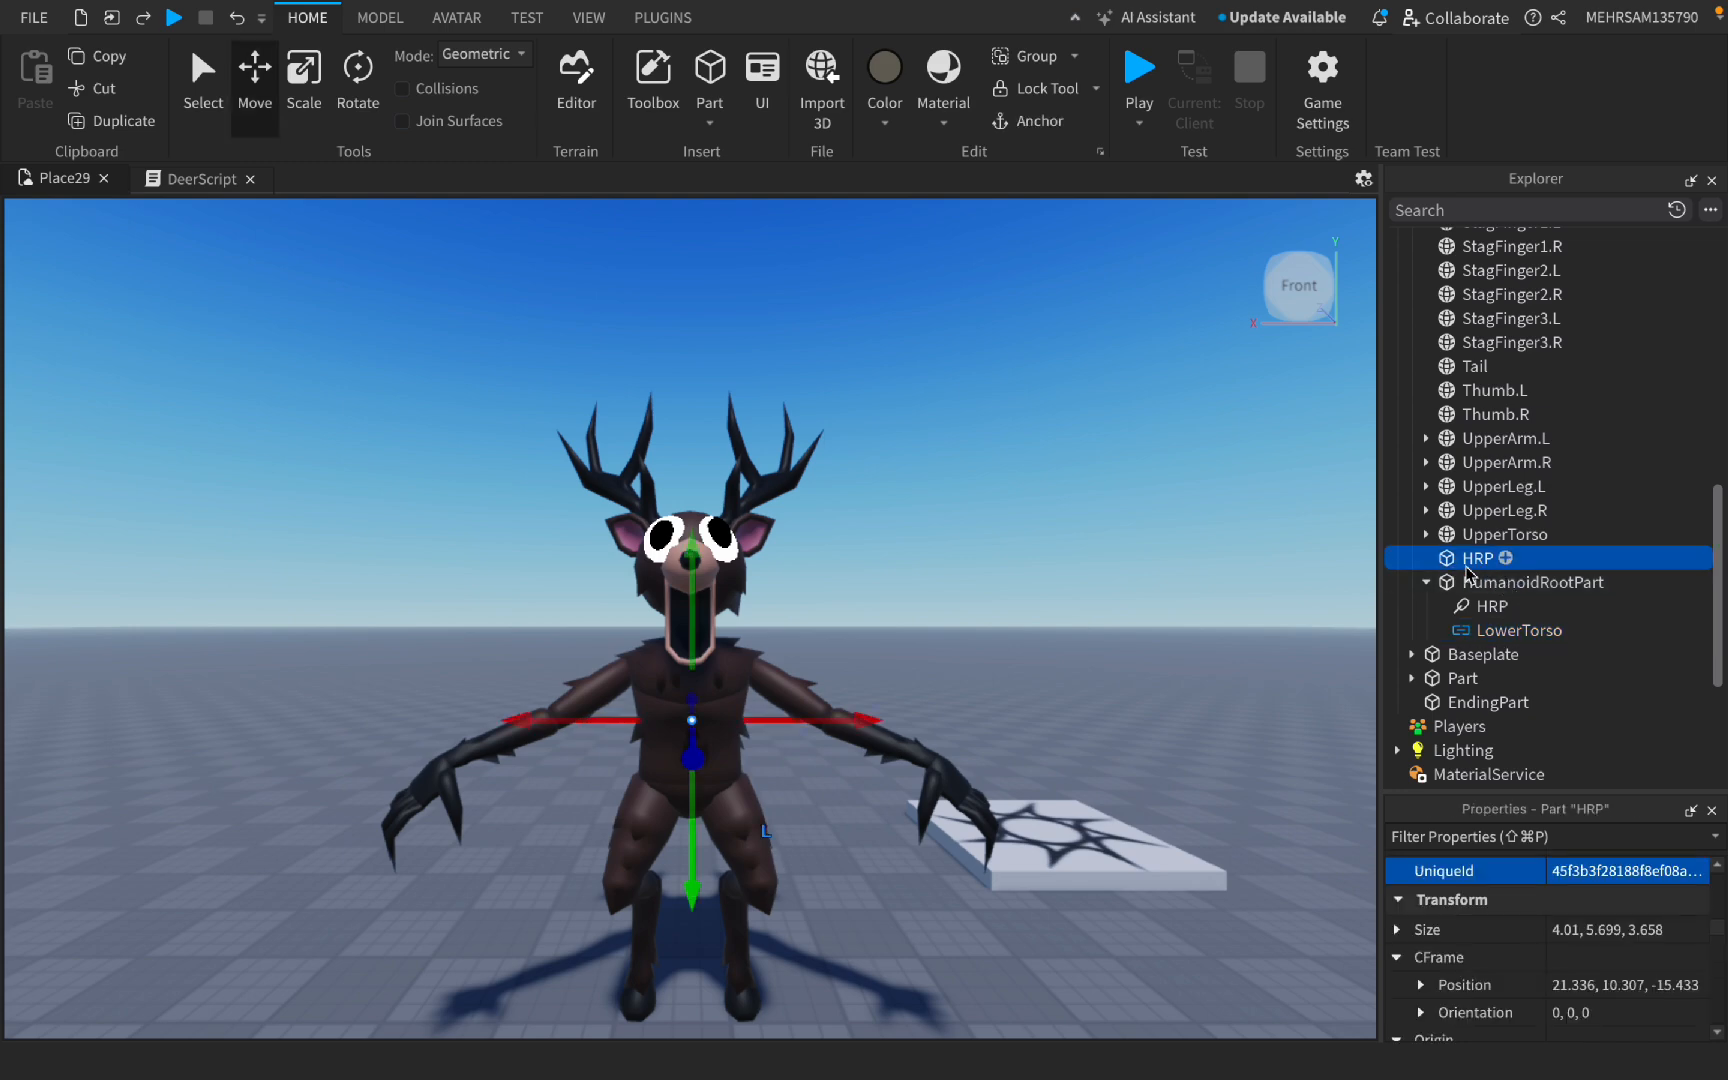
key(Delete)
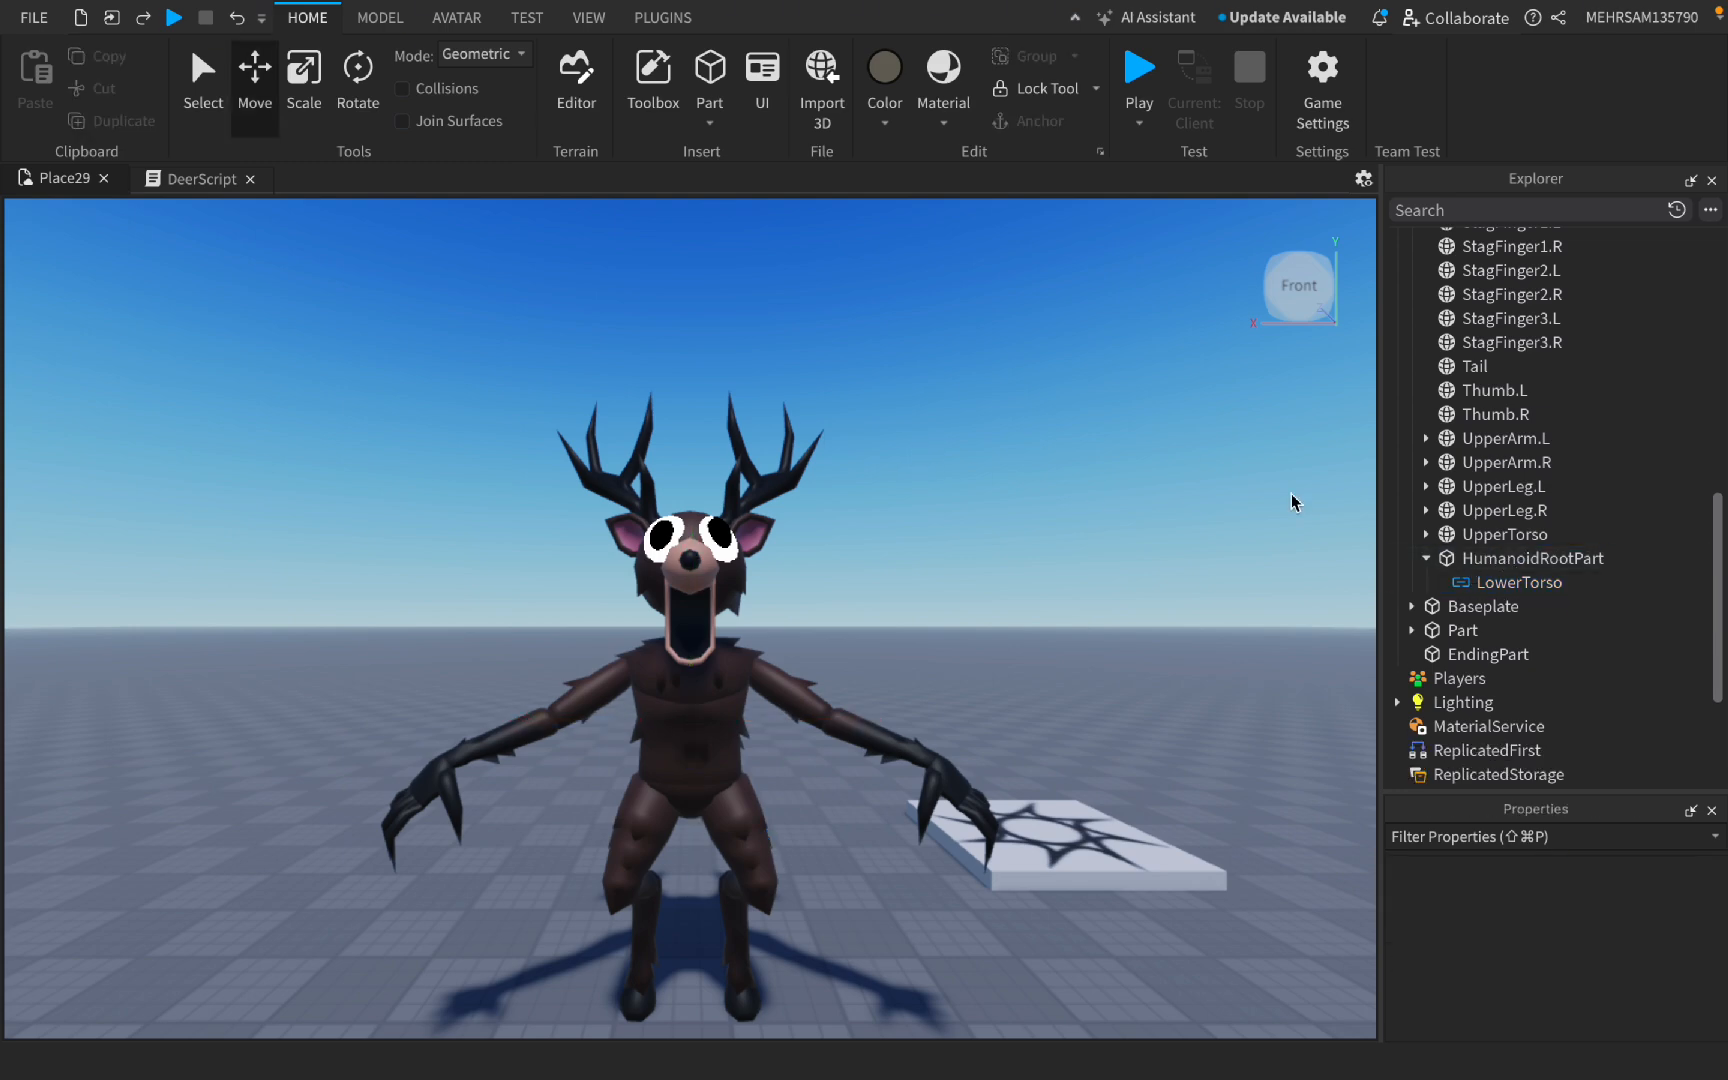
scroll(1552, 490, up, 10)
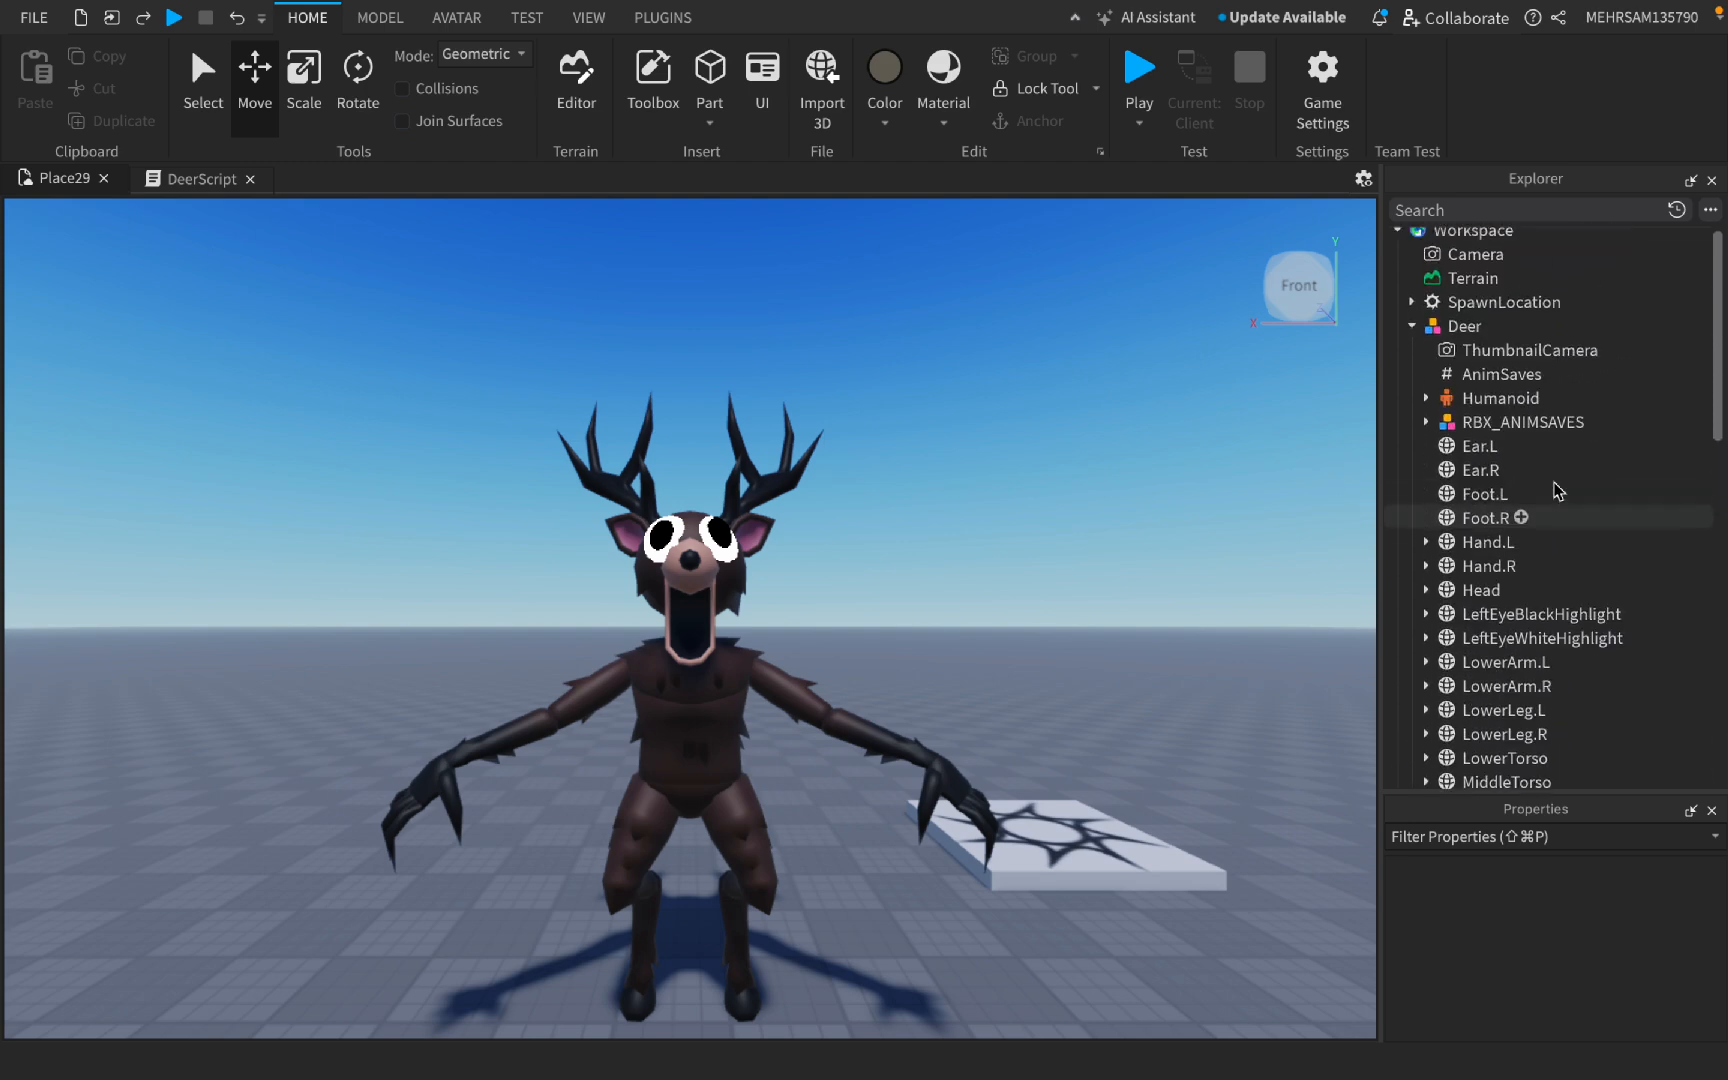
click(1413, 336)
Step: Open the Animation Editor on the Deer rig
click(727, 624)
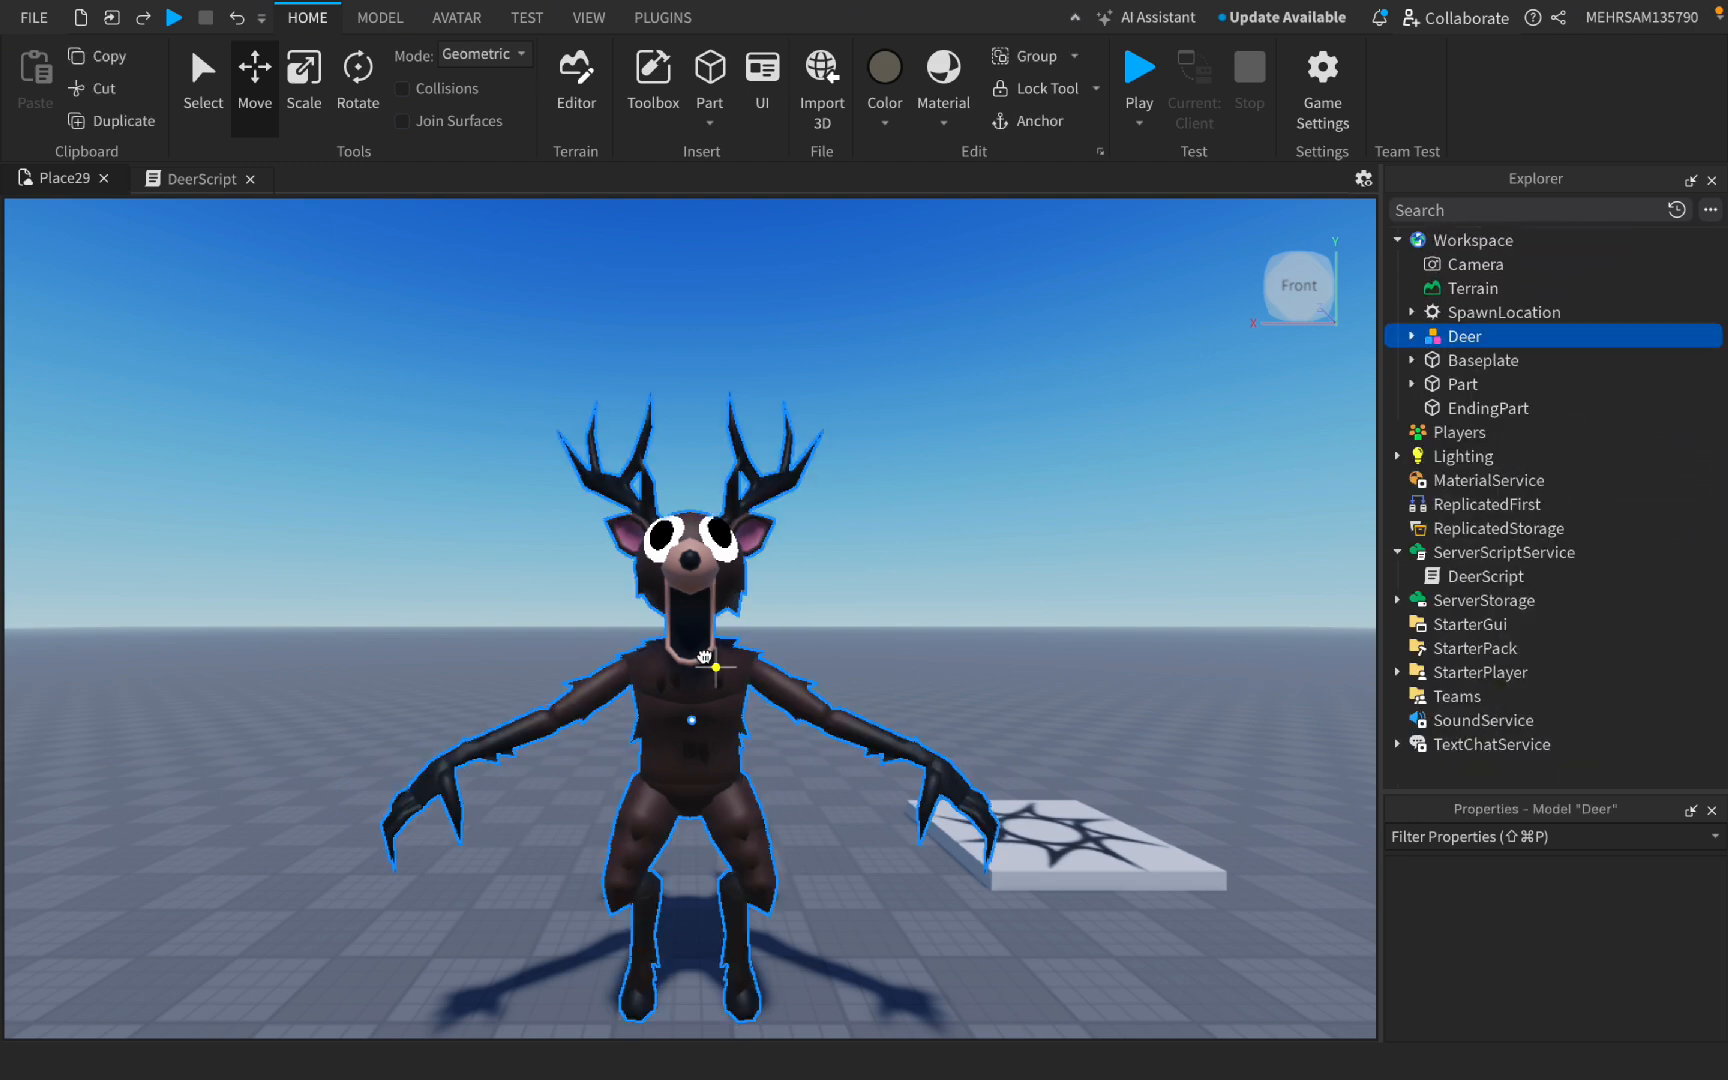
click(468, 22)
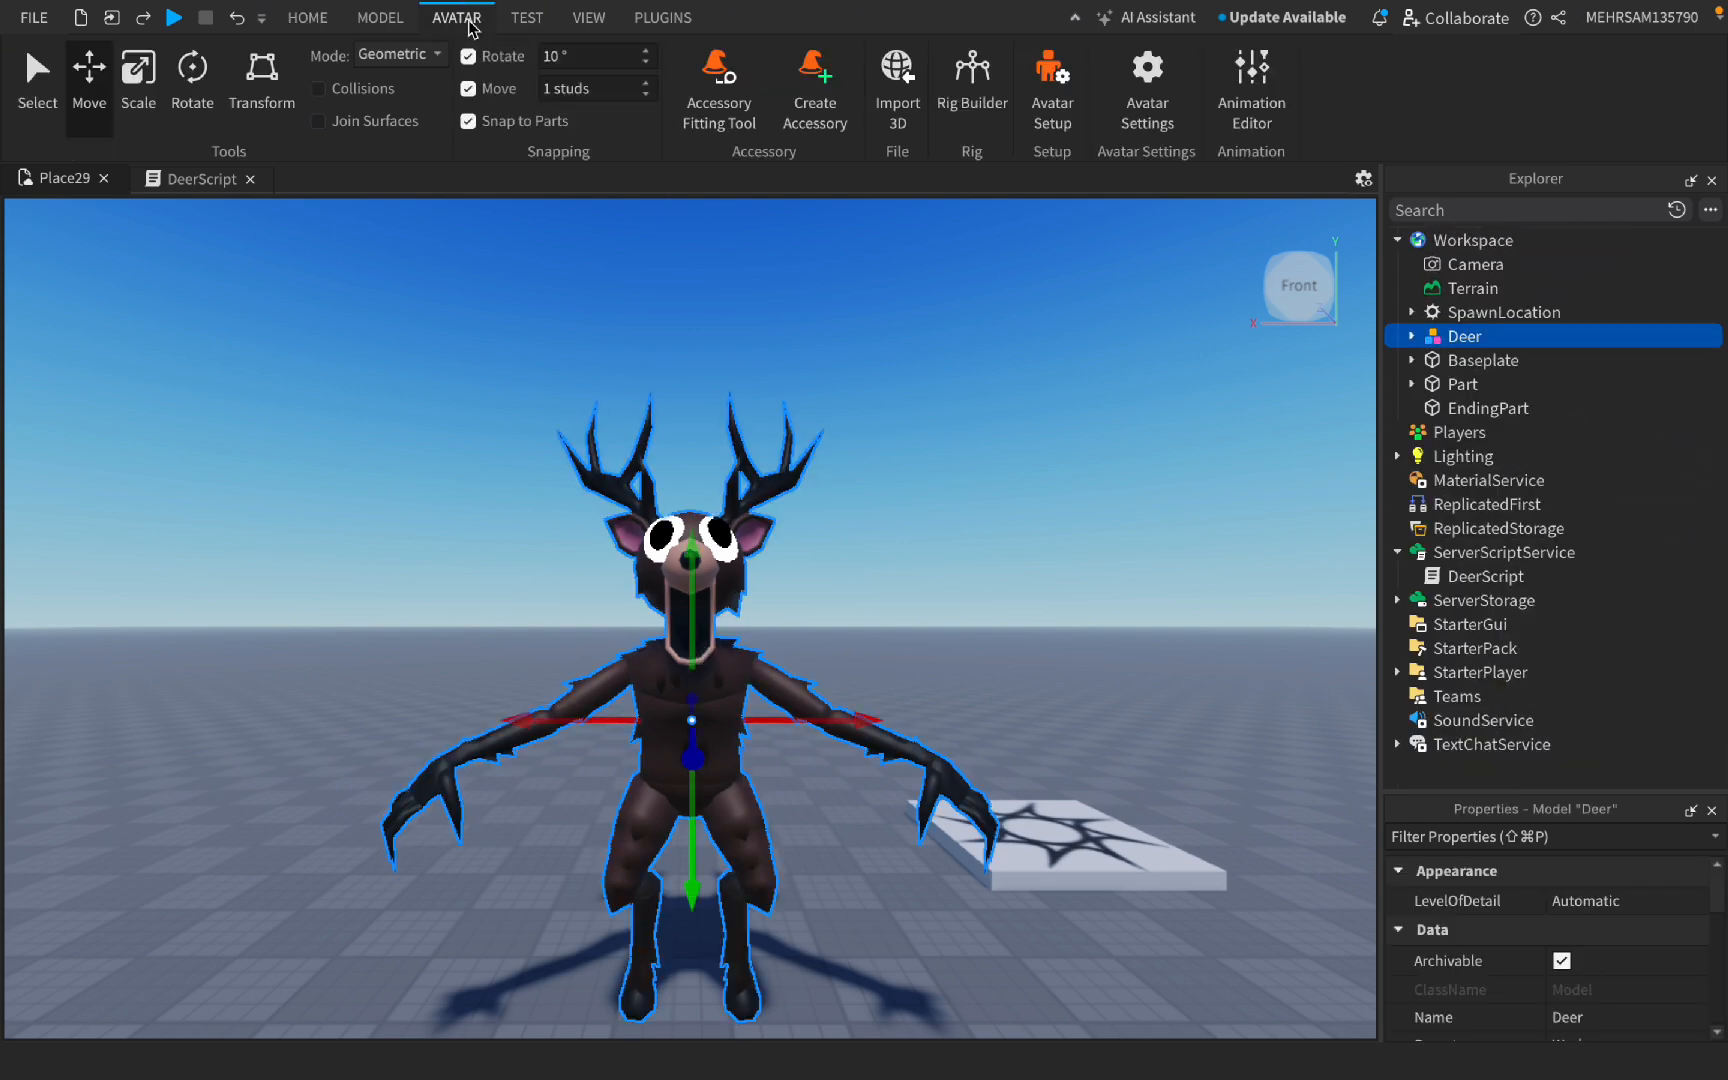
click(1260, 122)
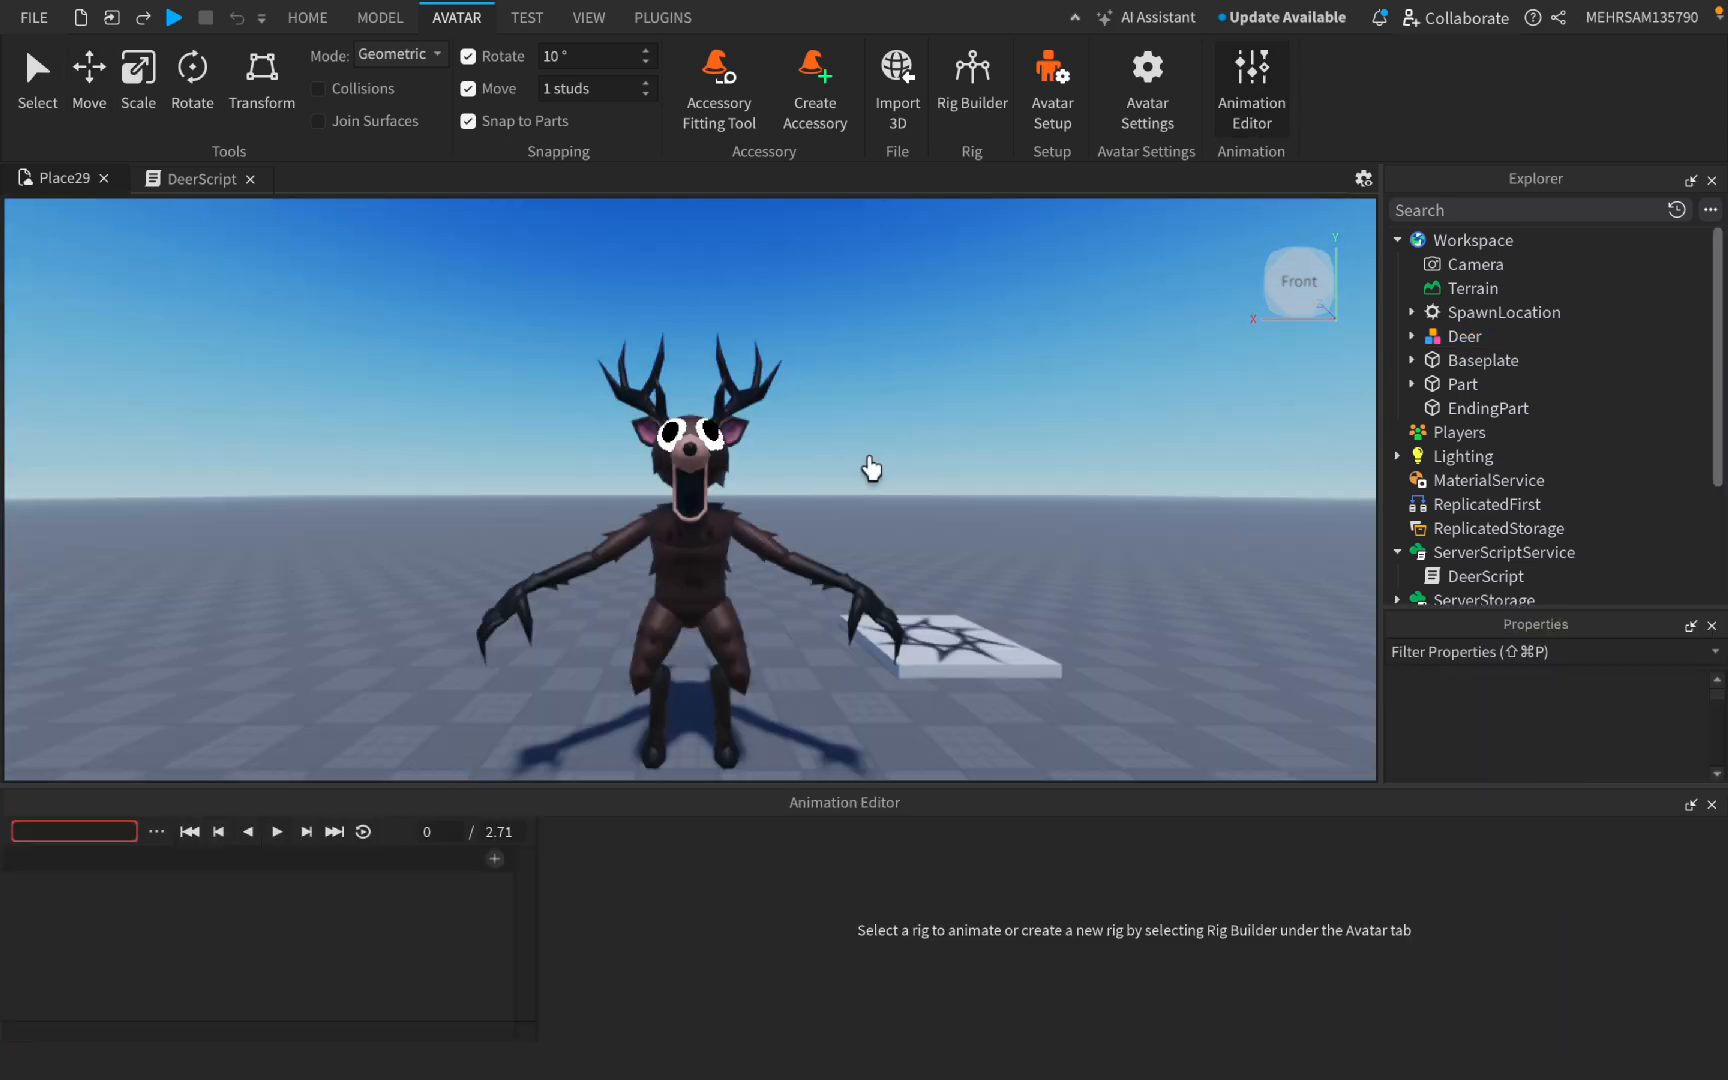
click(717, 540)
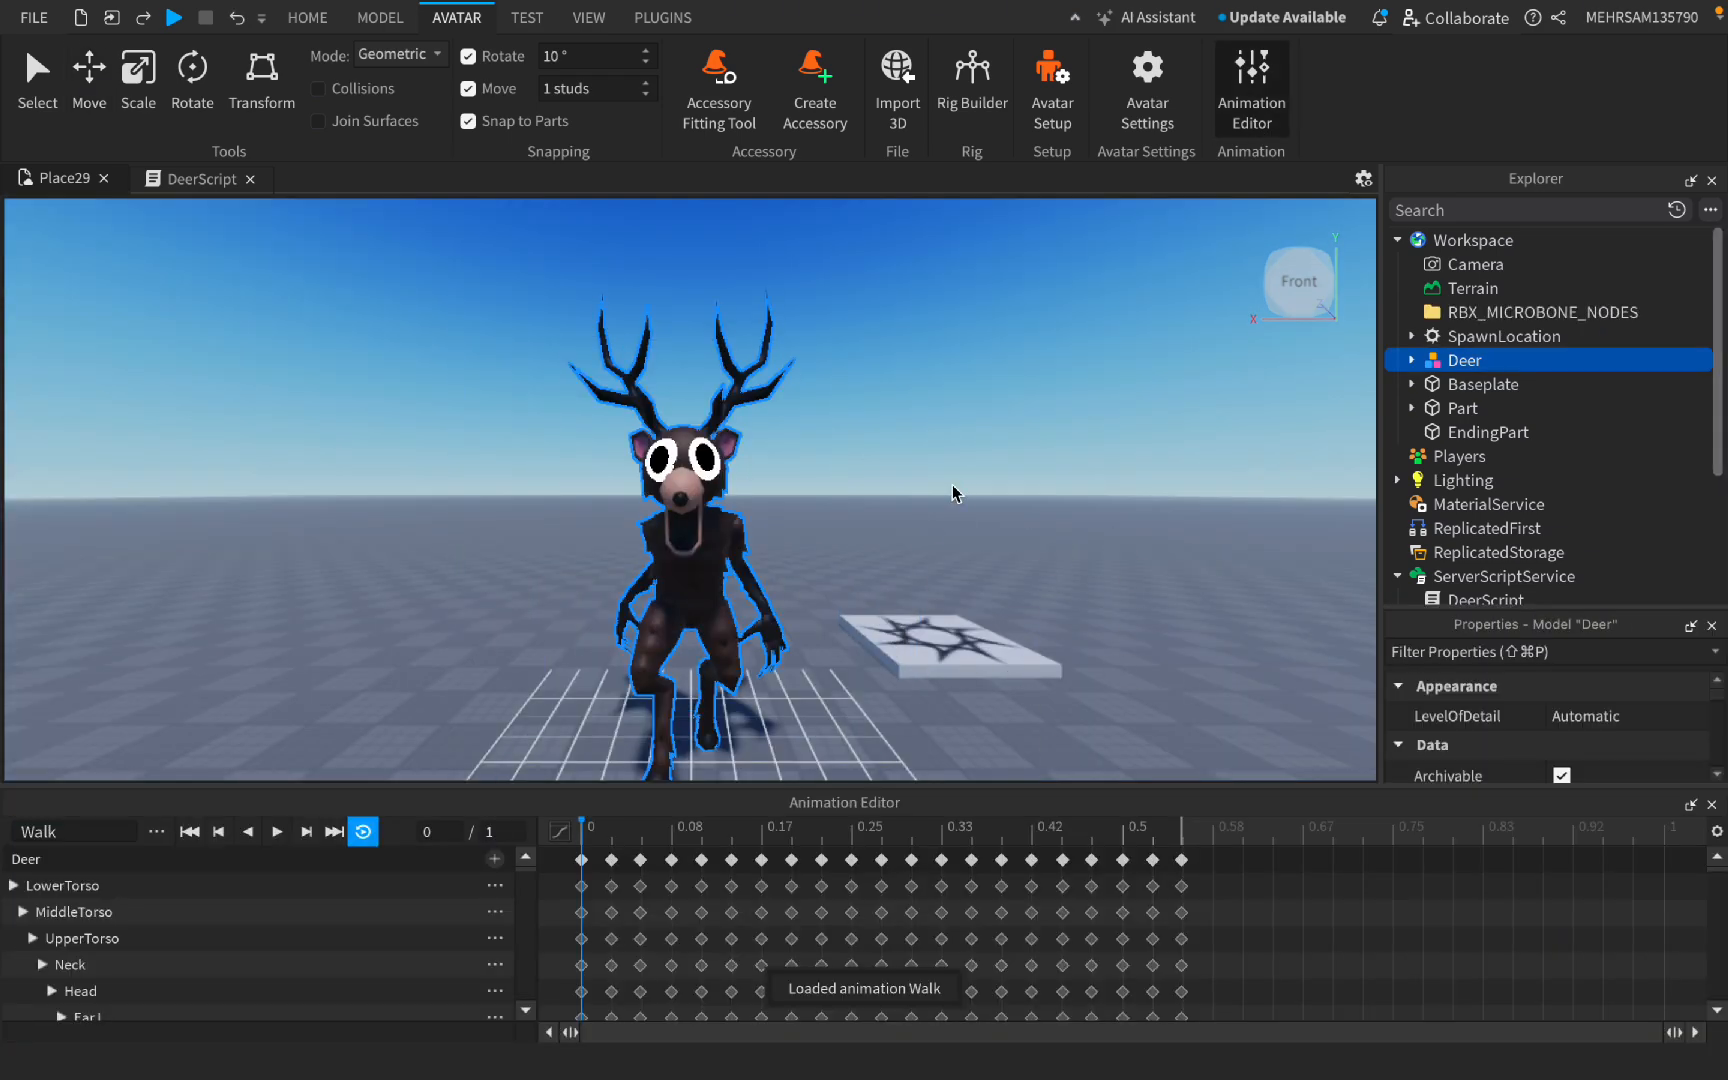
Step: Publish the Walk animation to Roblox under the title Walk, copy its asset ID, and close the Animation Editor
click(156, 831)
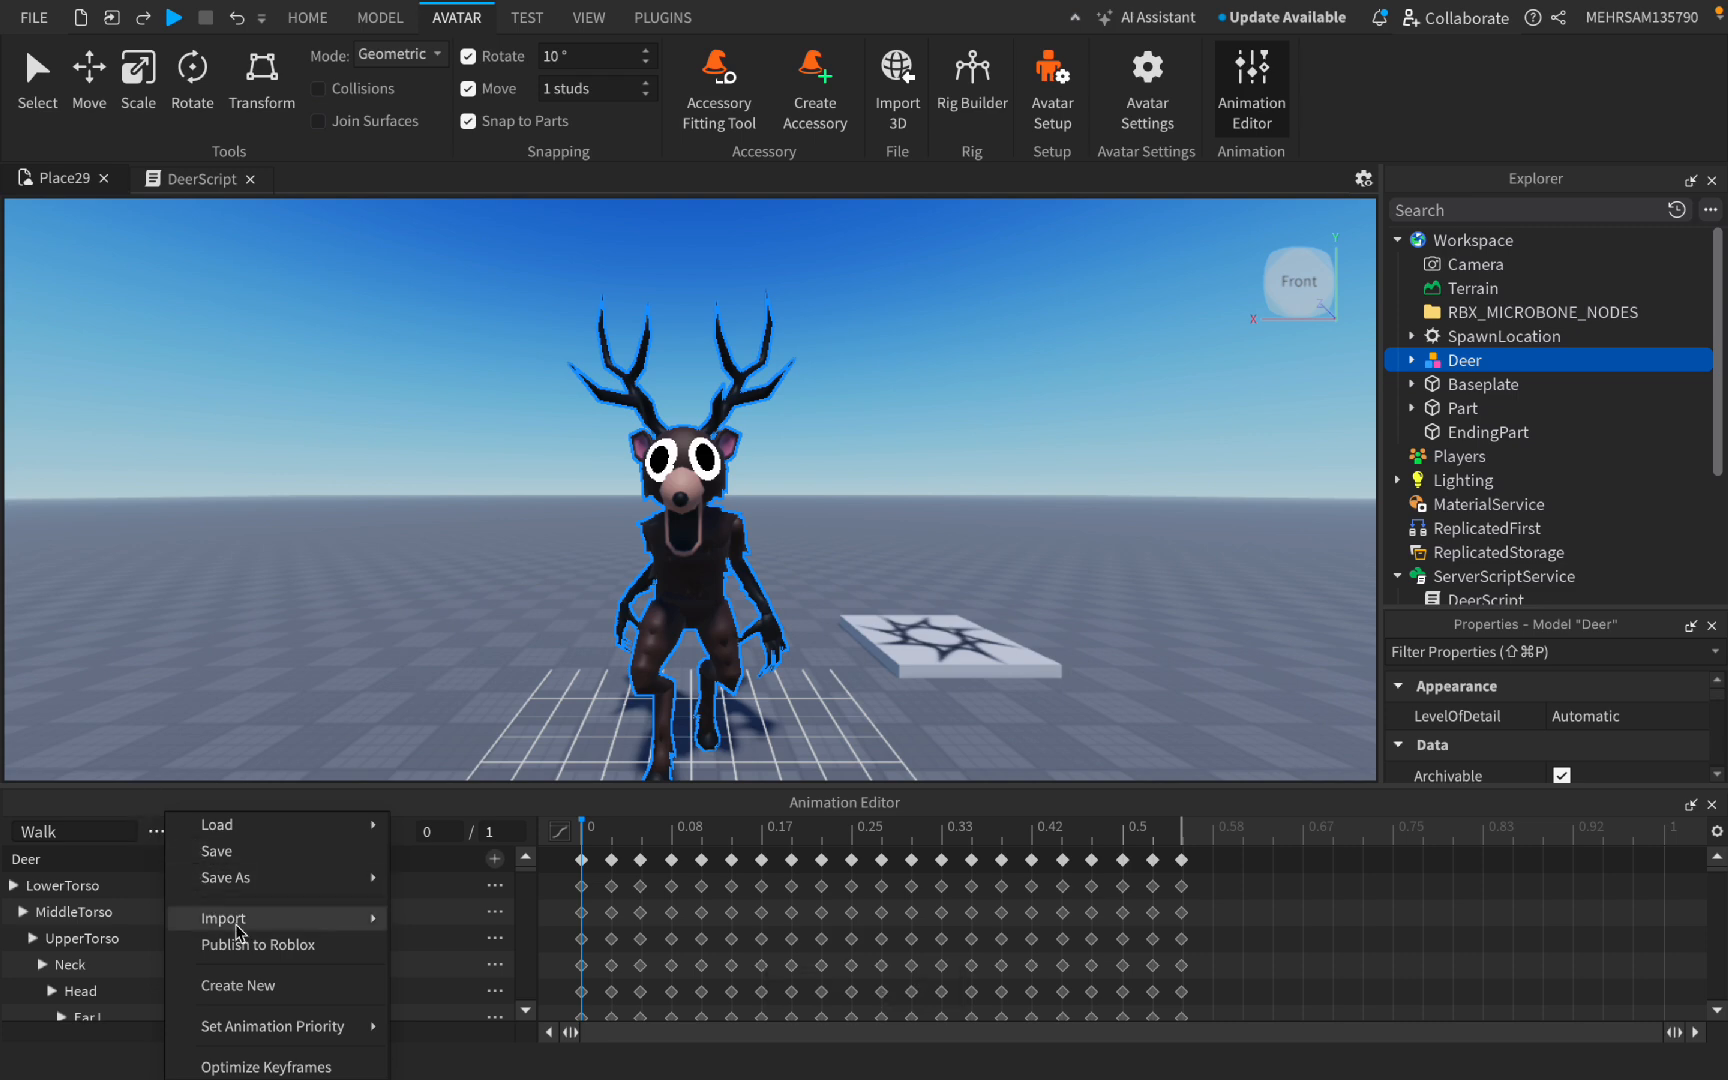
click(262, 945)
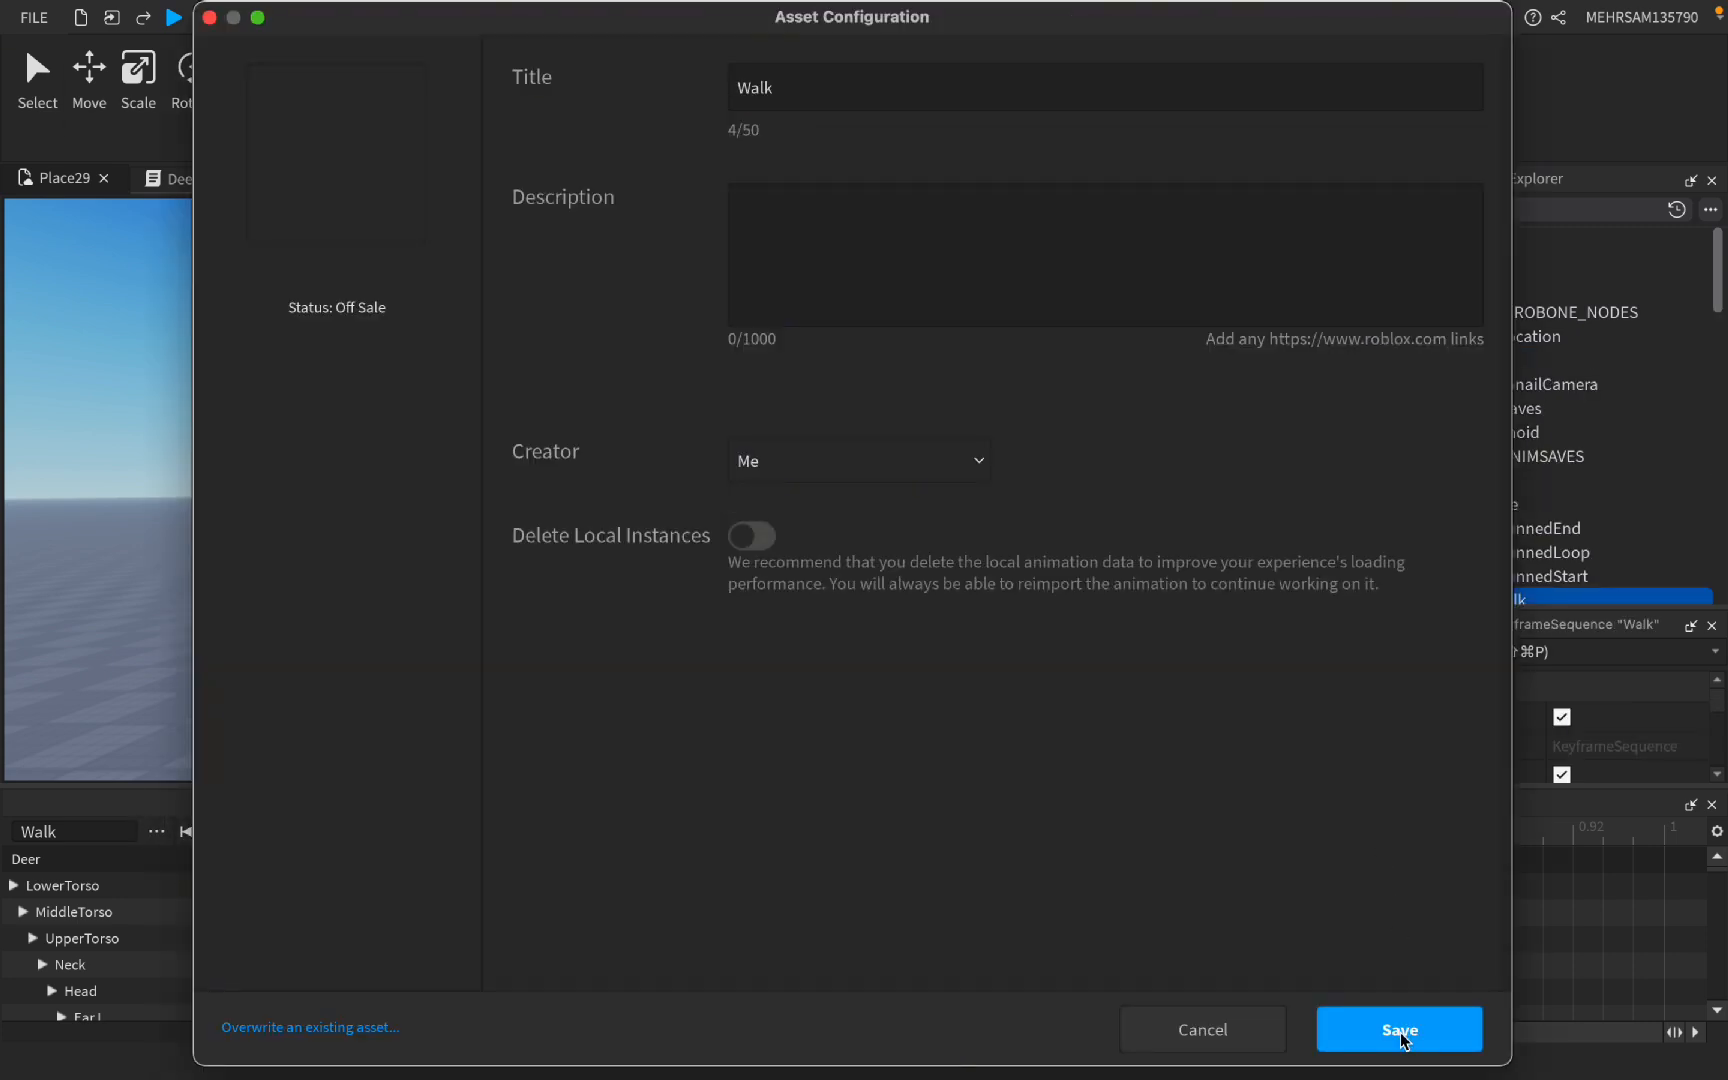
click(1400, 1035)
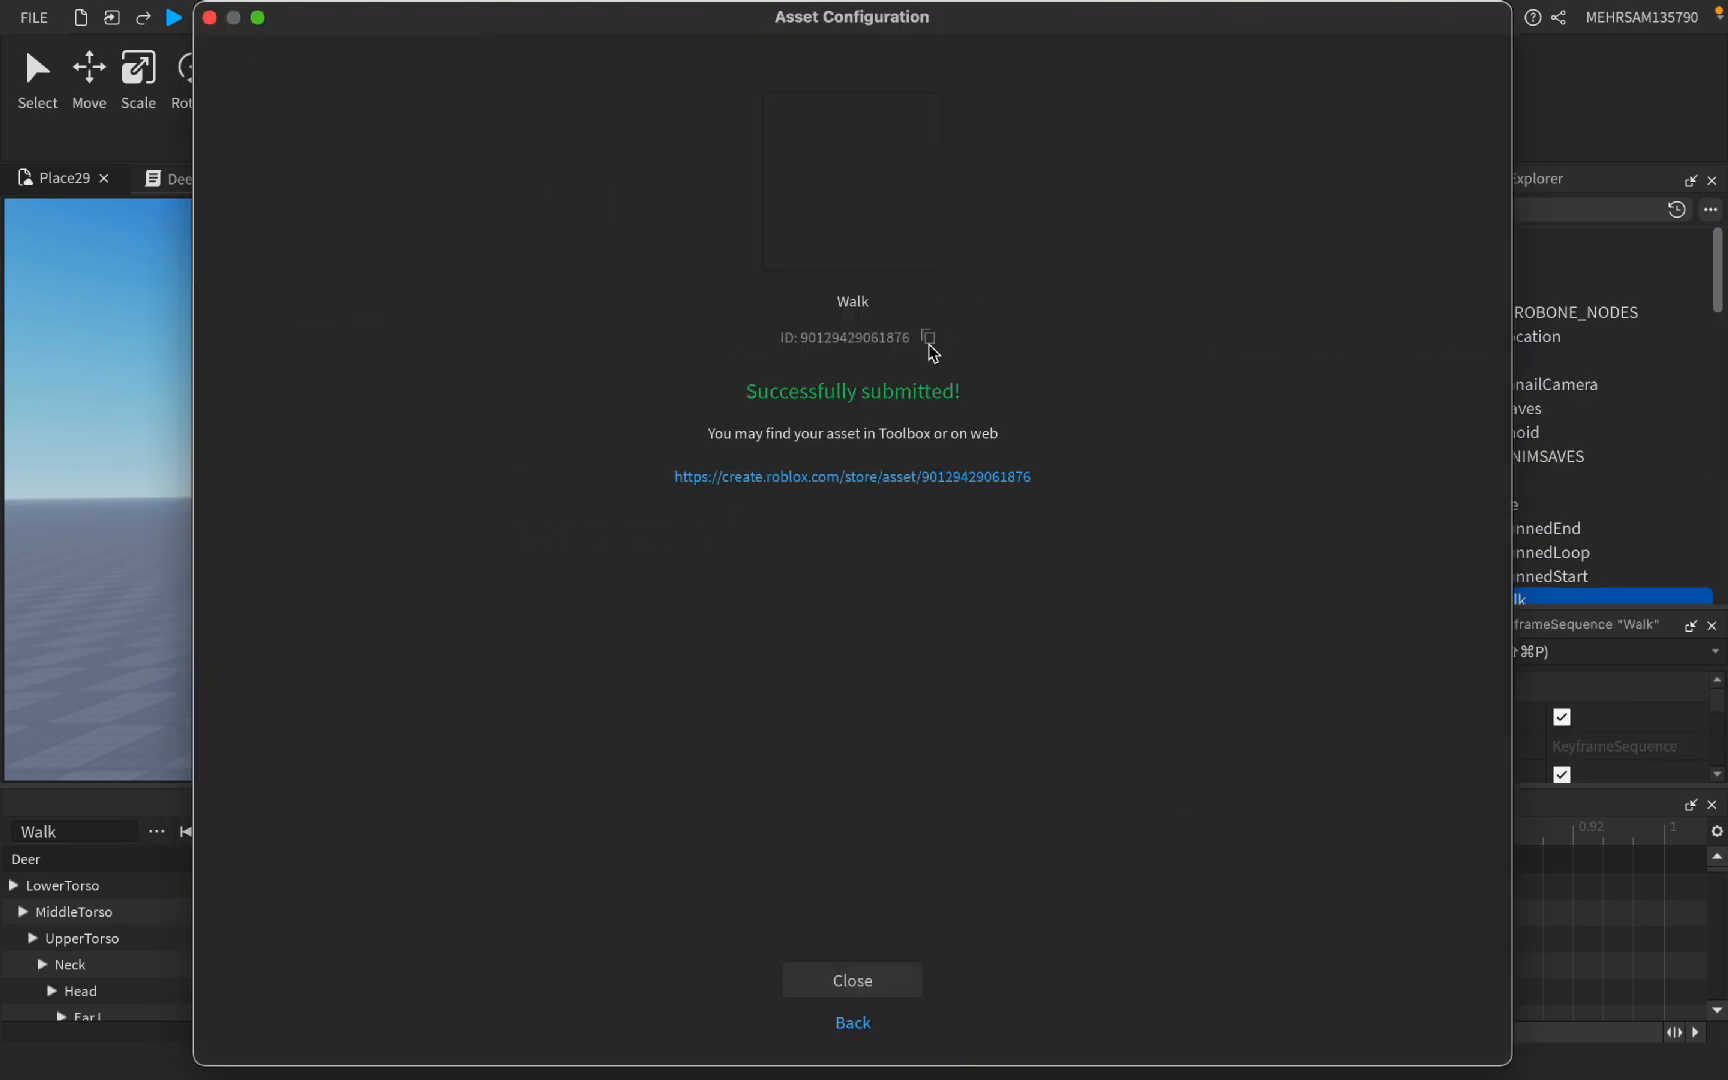
click(928, 338)
click(866, 976)
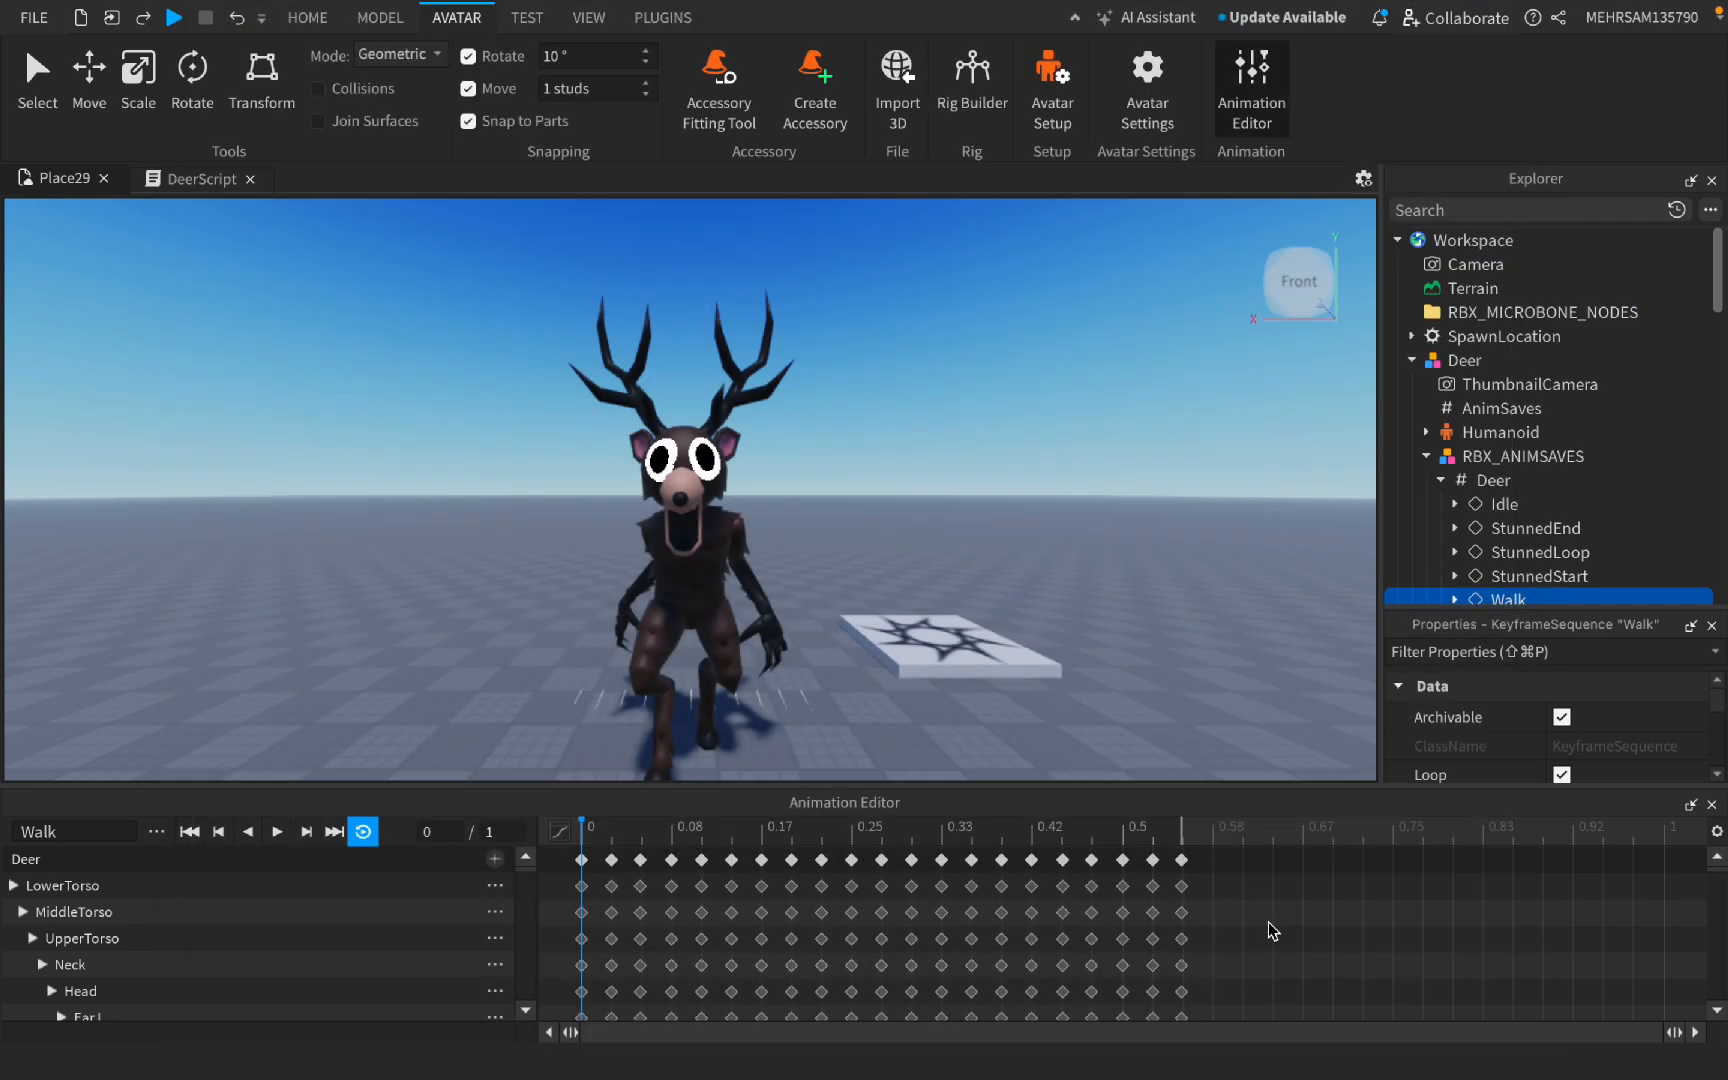
click(1712, 804)
Step: Add an Animation object inside DeerScript in ServerScriptService and name it WalkAnim
scroll(1635, 637, down, 10)
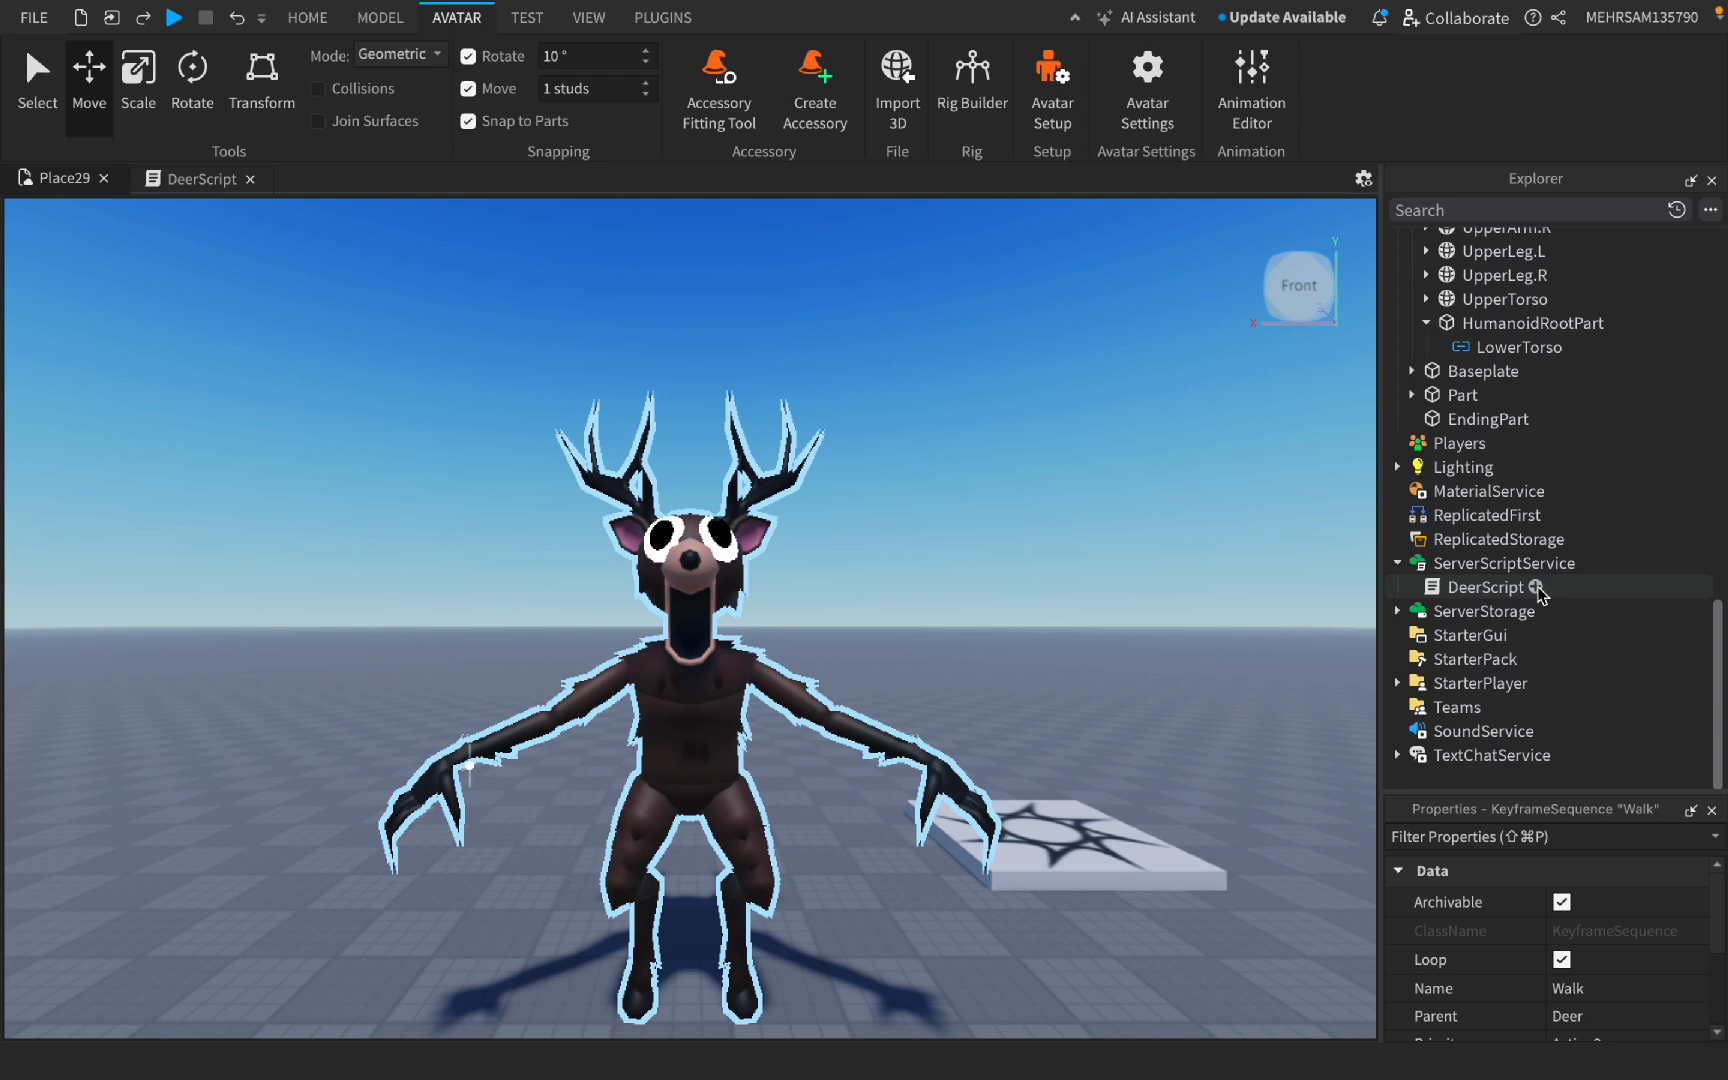
click(1537, 590)
click(1475, 602)
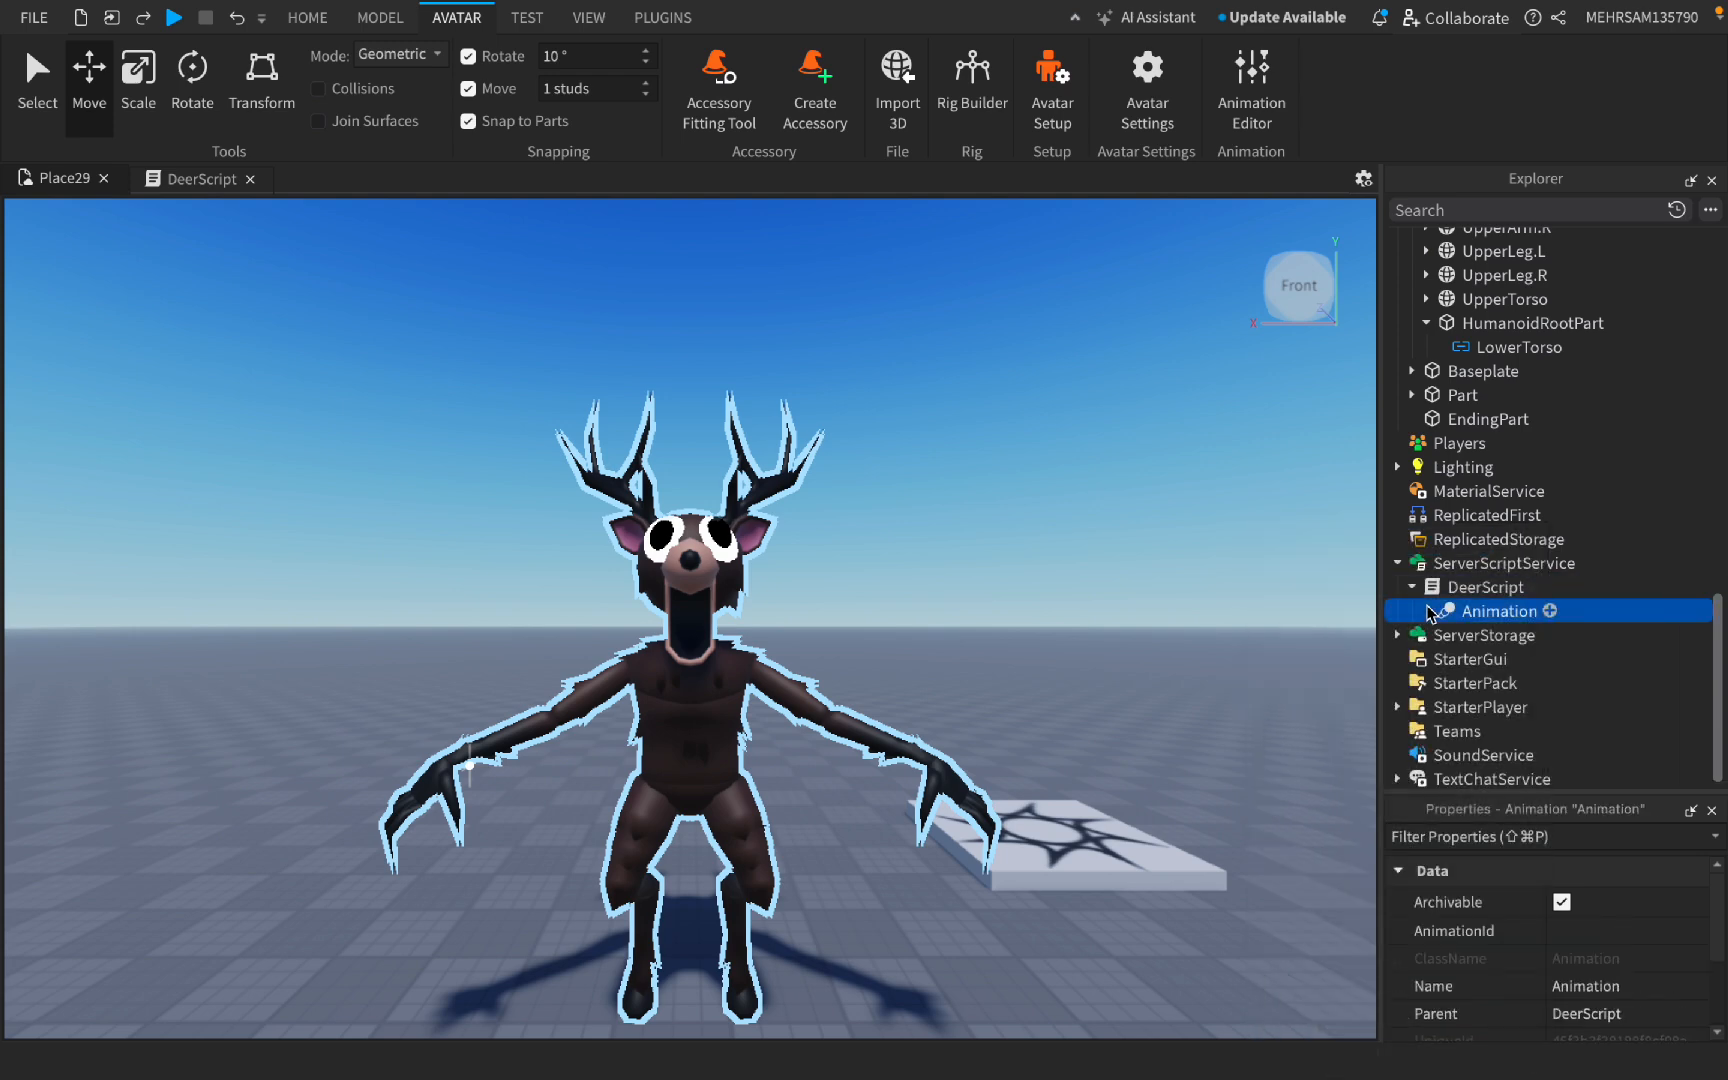
click(1637, 975)
key(BackSpace)
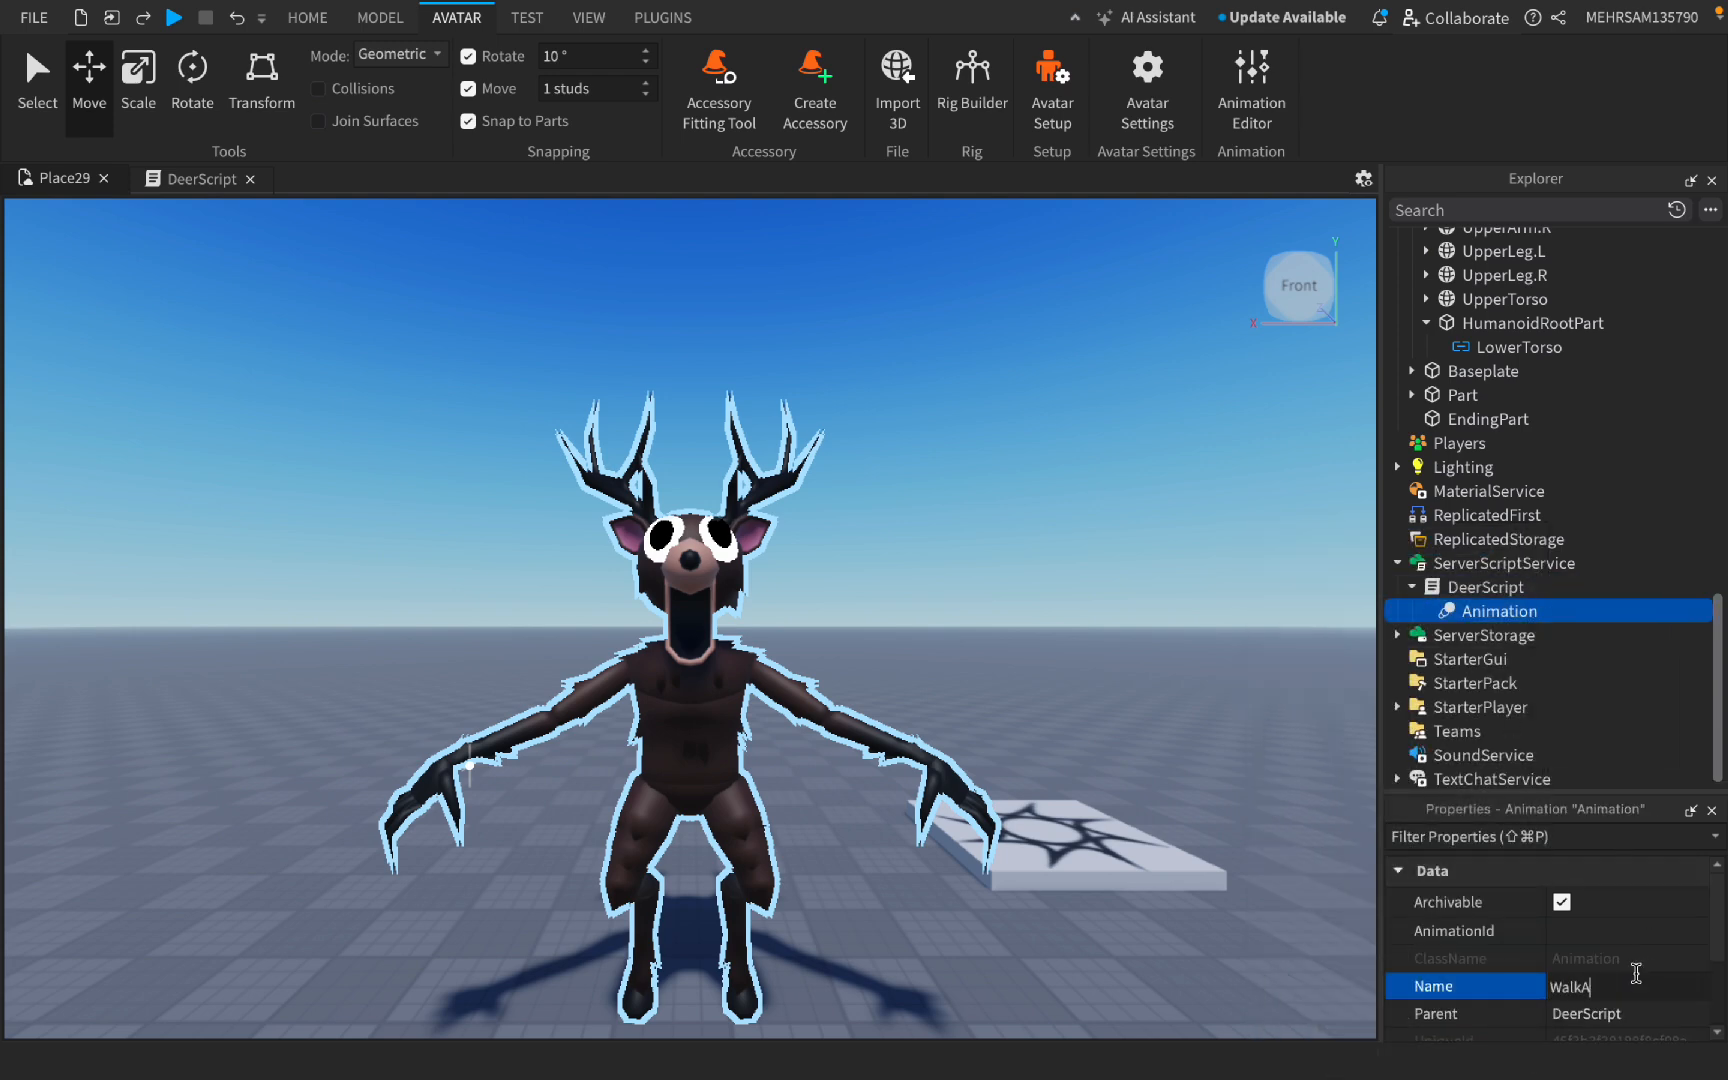
key(Return)
Step: Paste the copied Walk asset ID as WalkAnim's AnimationId
click(1590, 930)
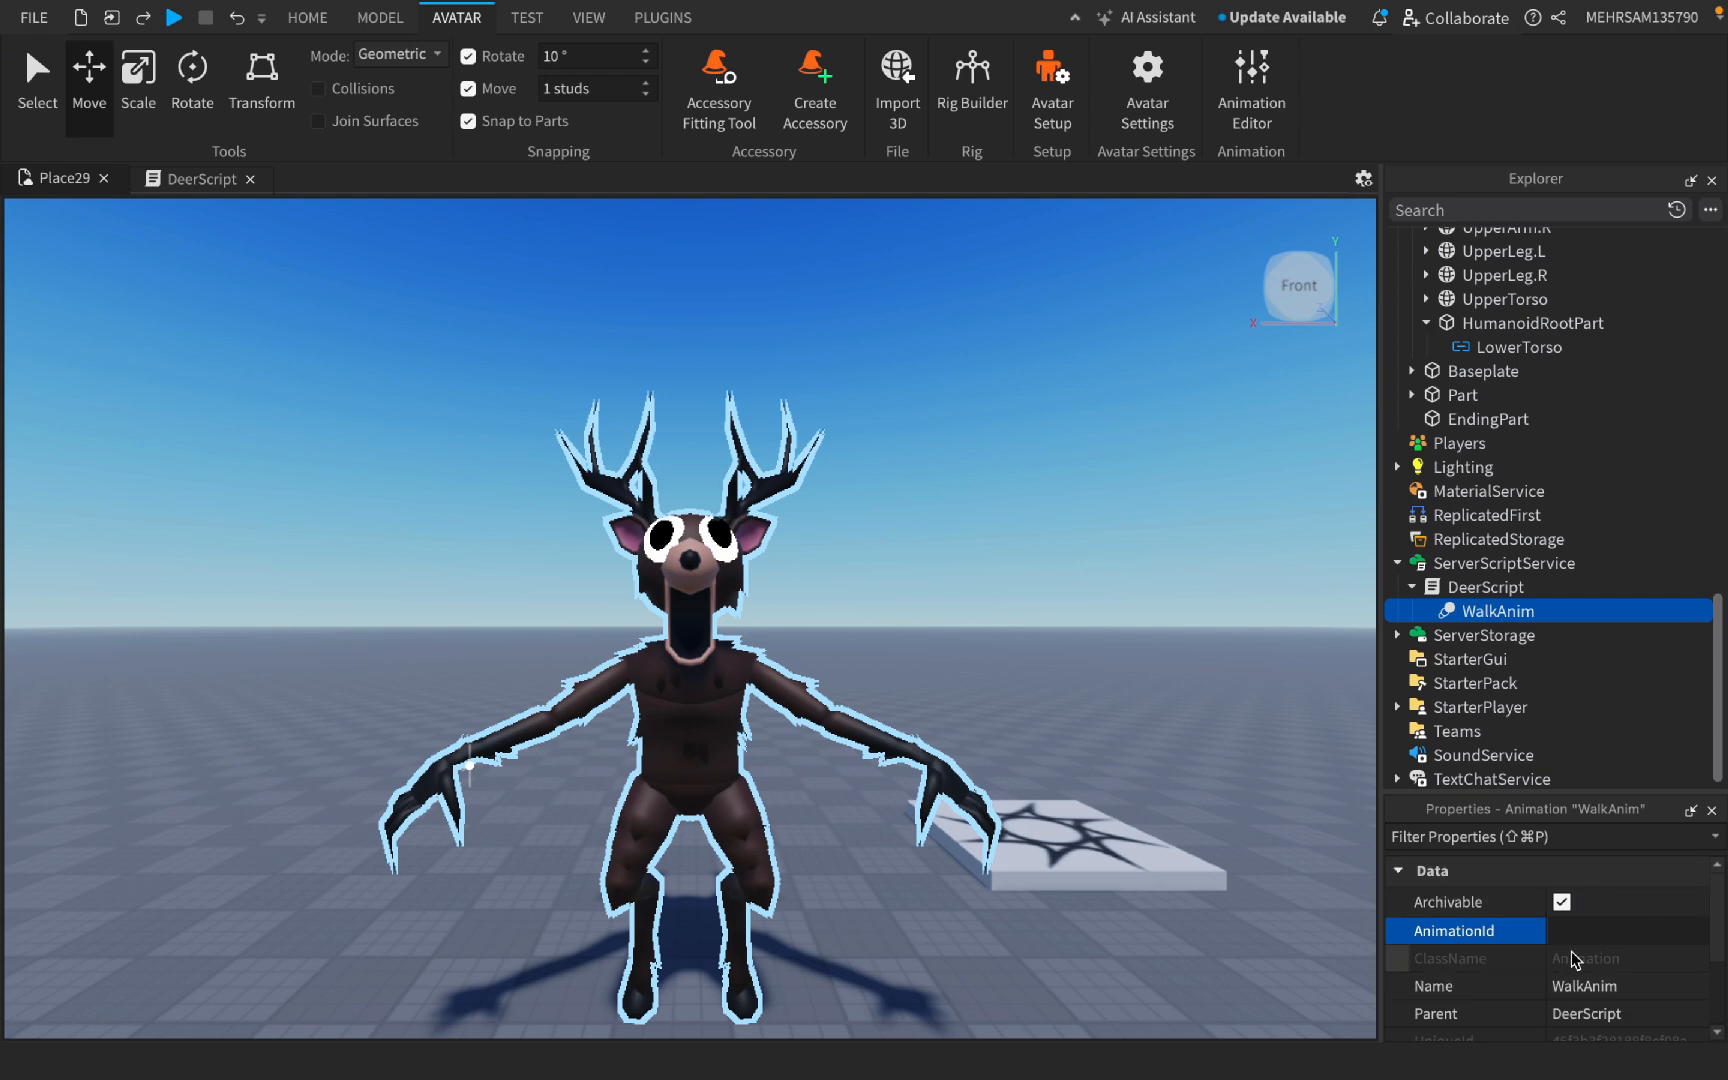
key(super+v)
key(Return)
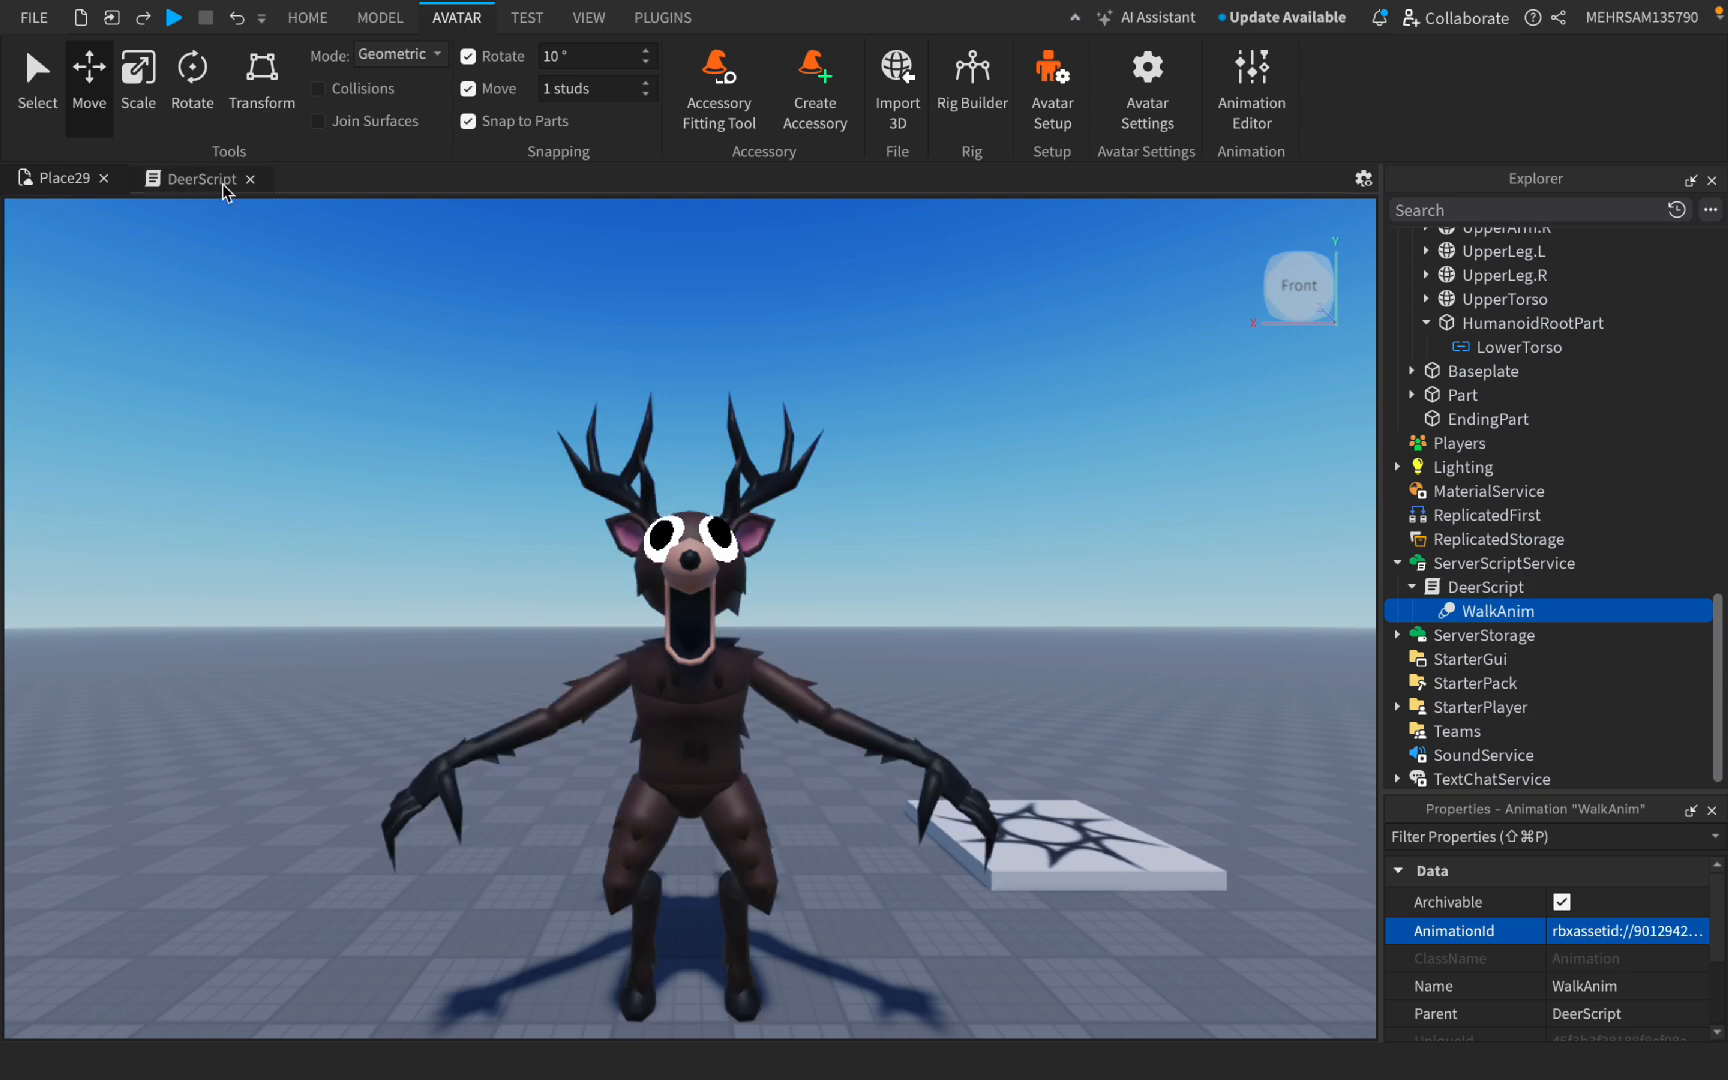
Step: Open DeerScript at the animation references and rename the WalkAnim object to WalkdeerAnim
click(205, 180)
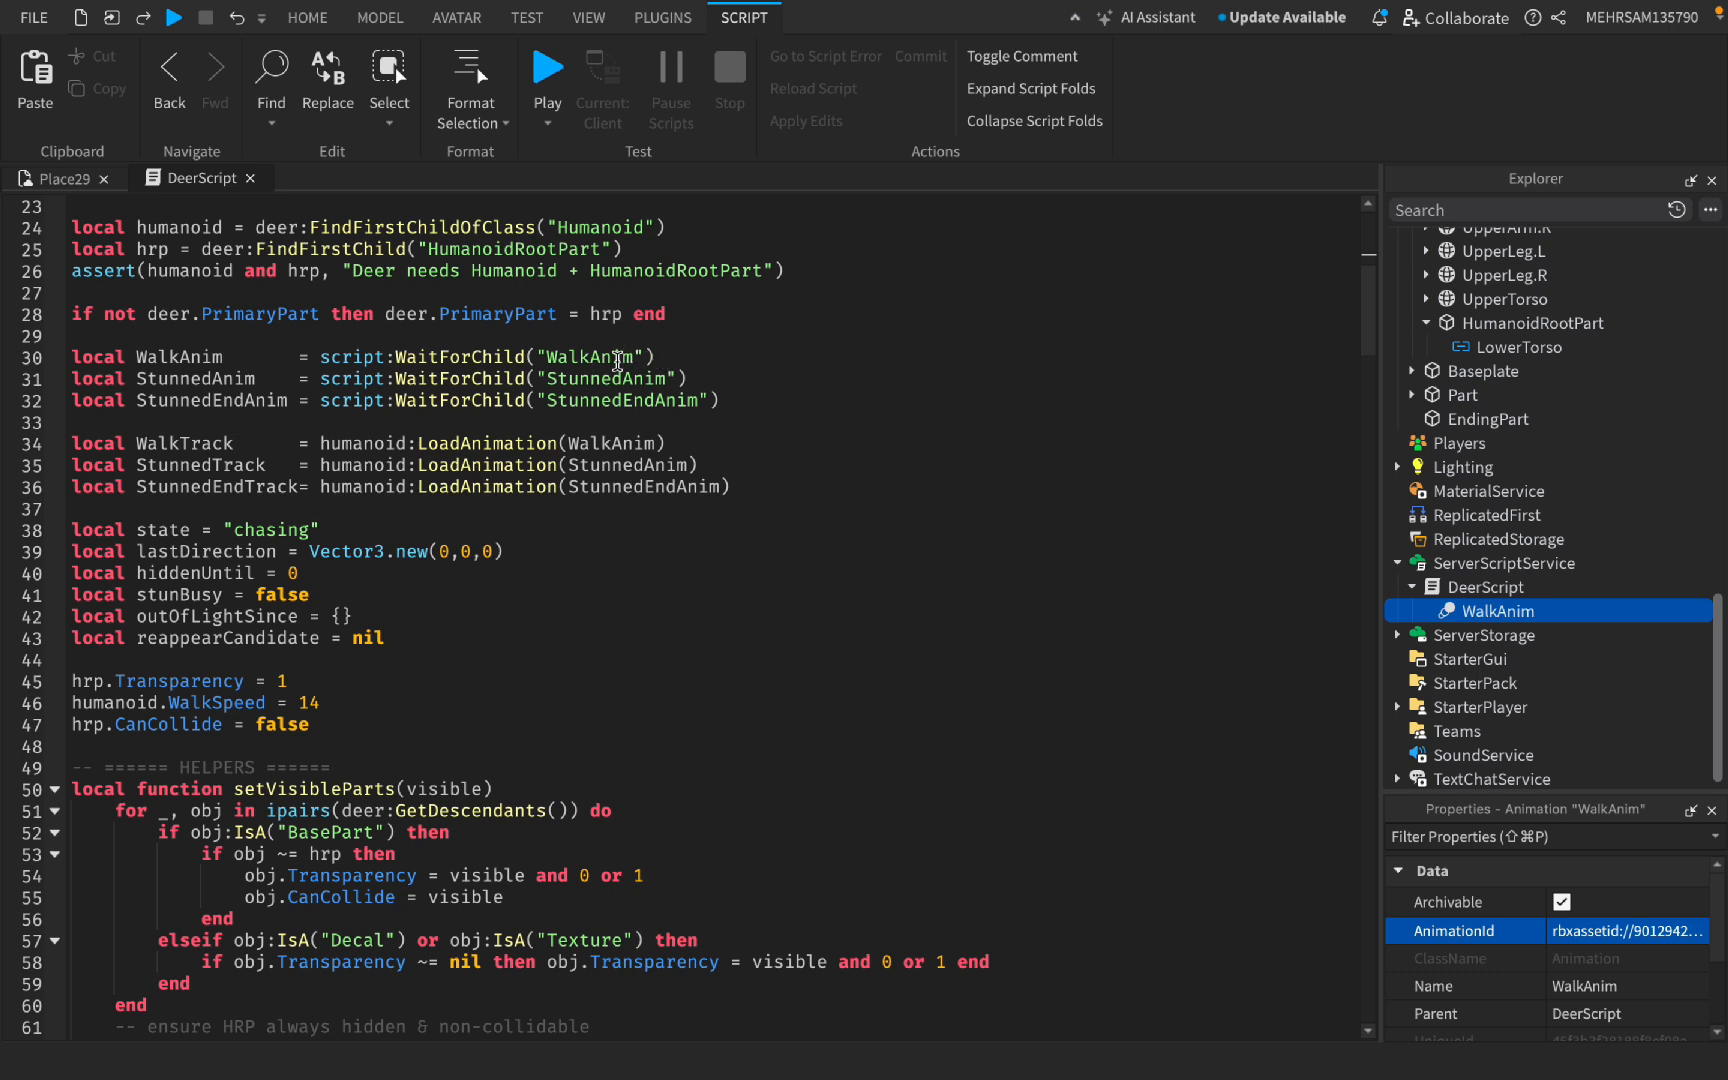
click(1605, 987)
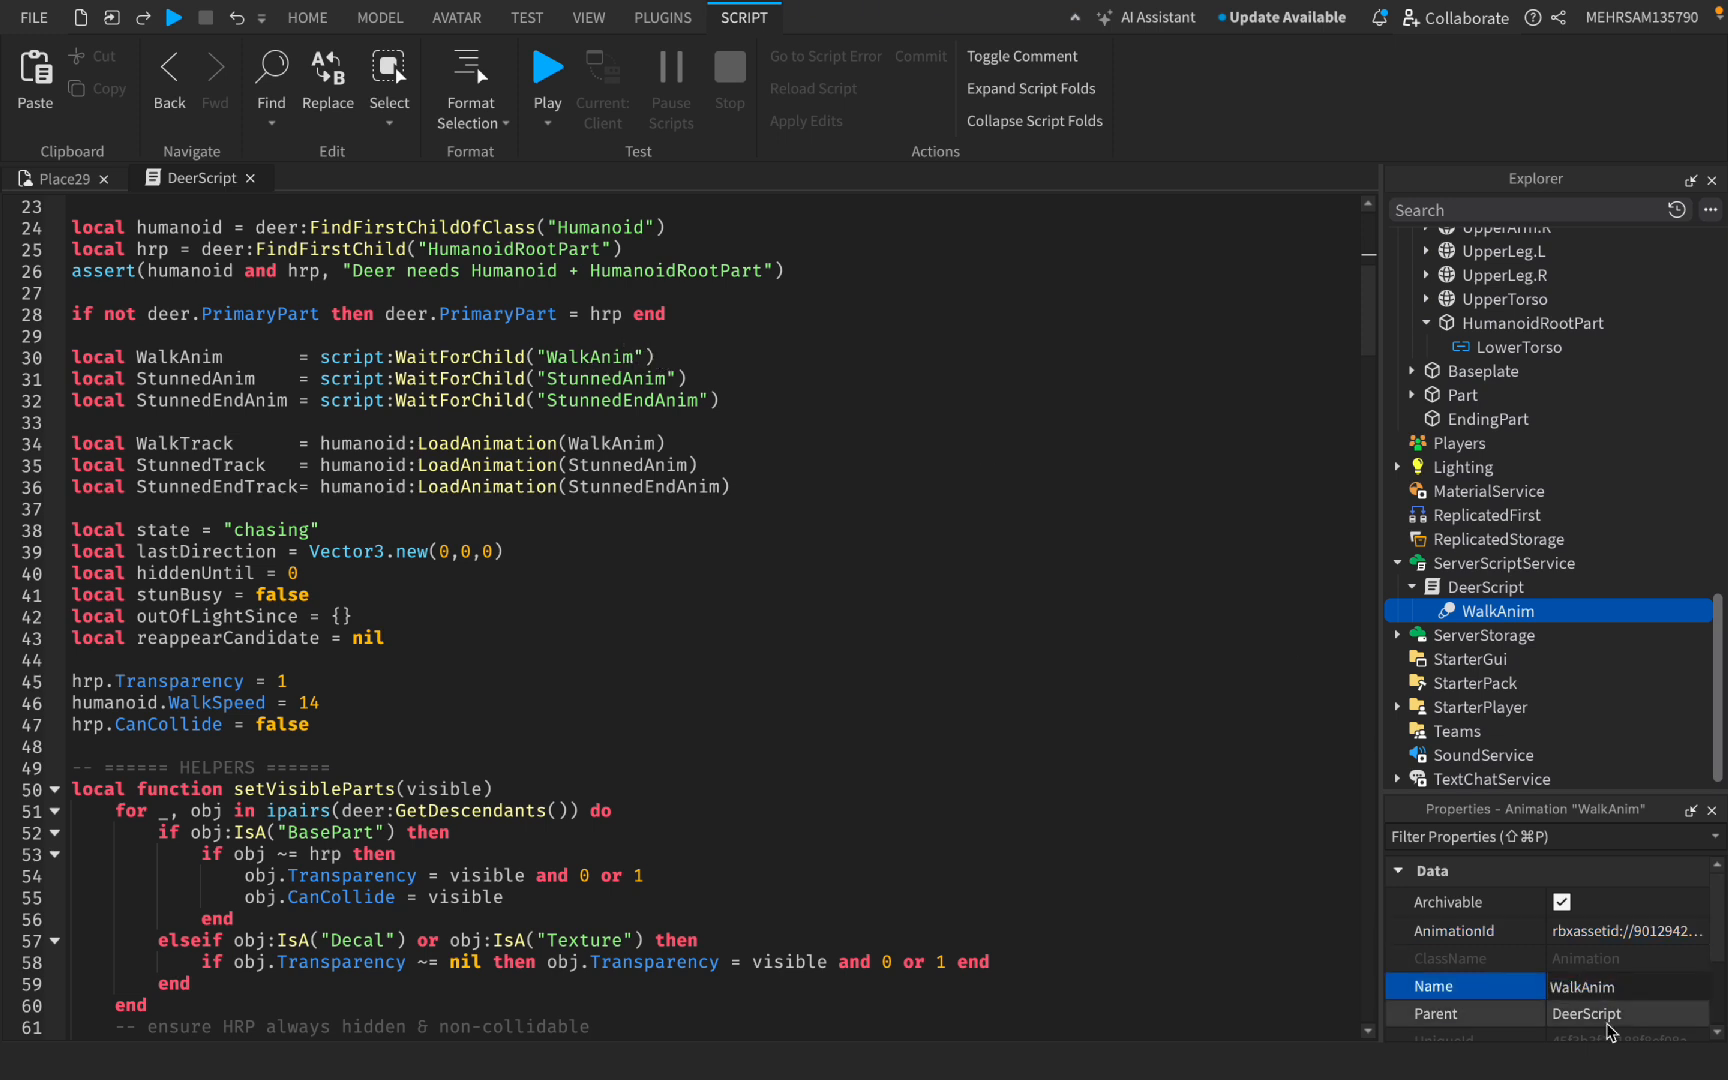
text(deer)
key(Return)
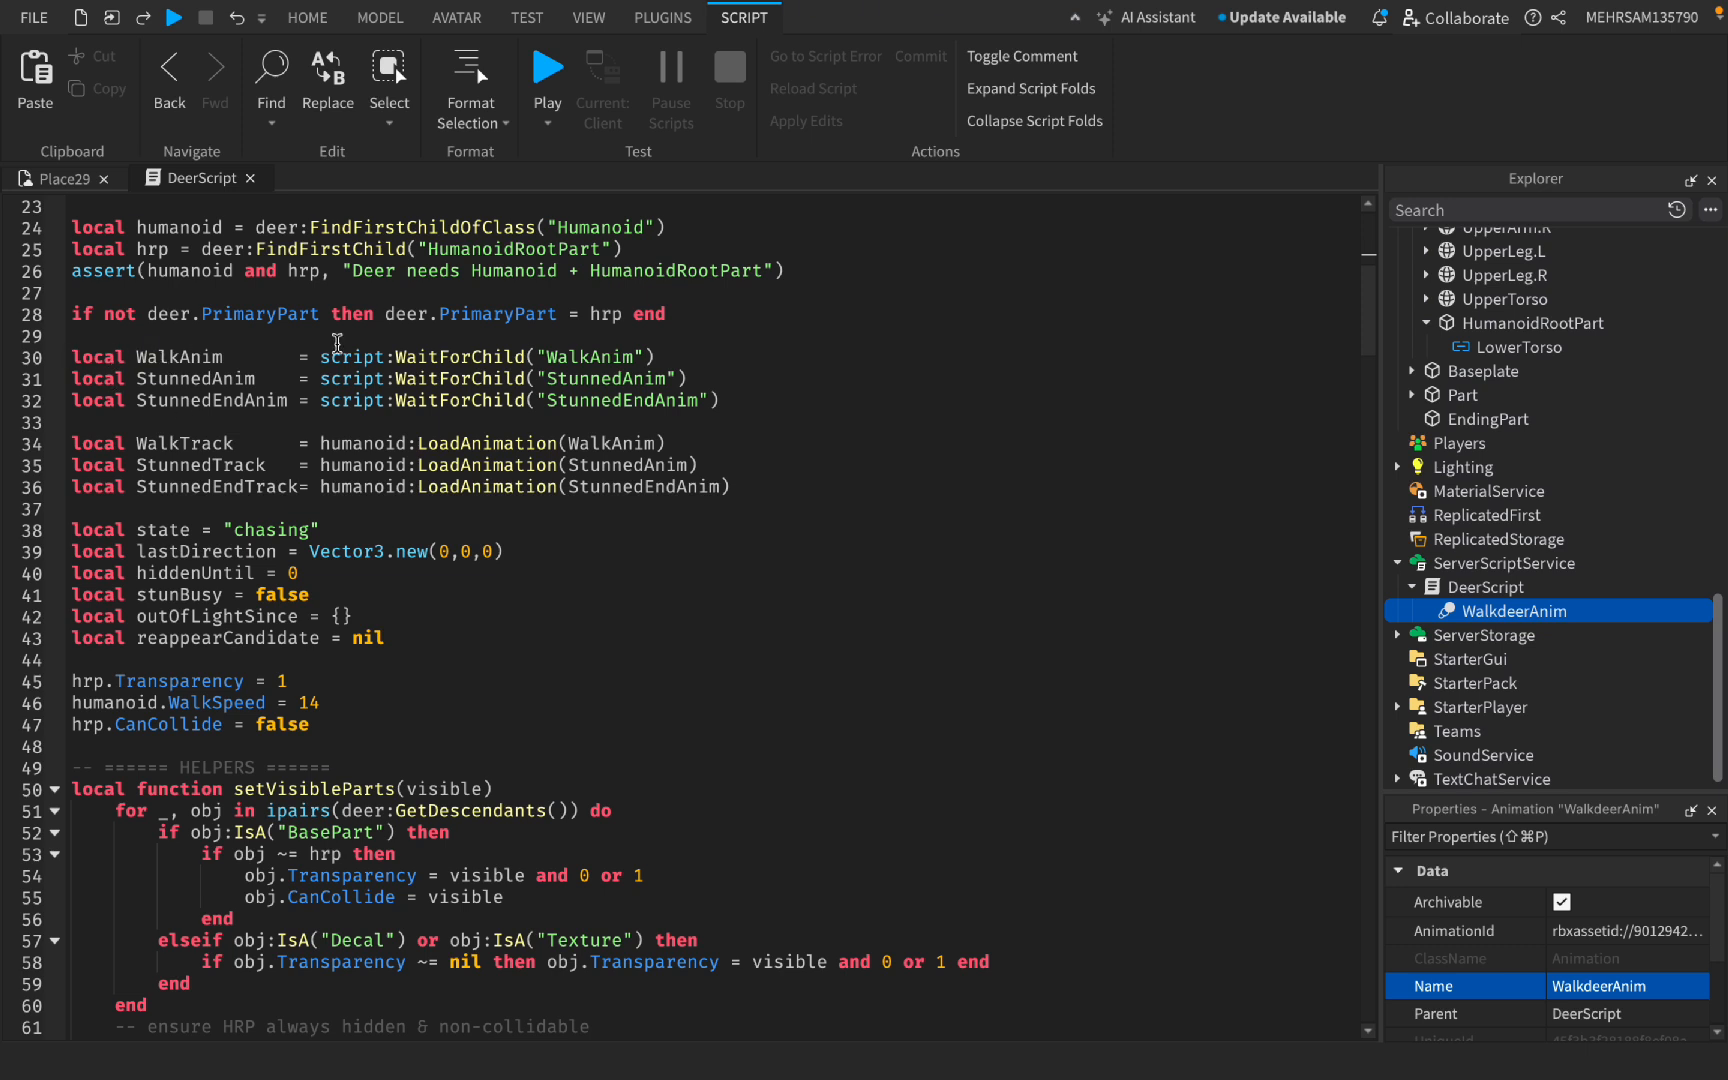
click(592, 357)
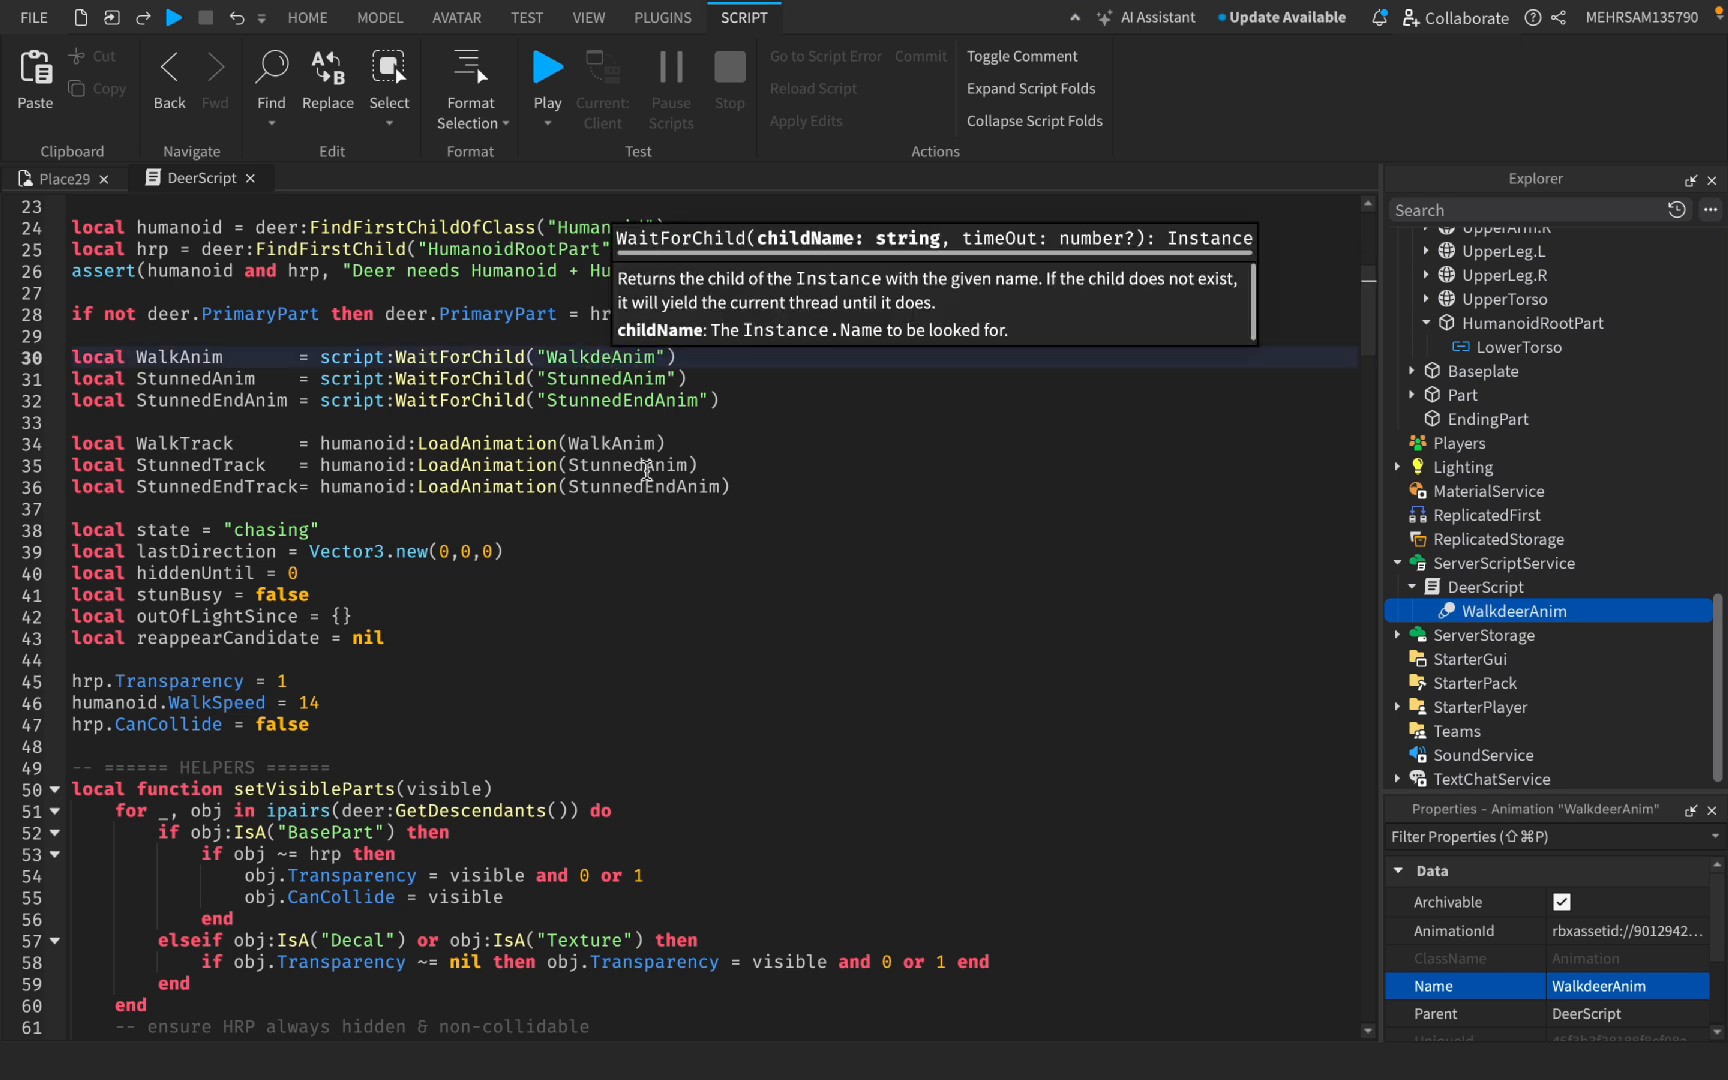
text(de)
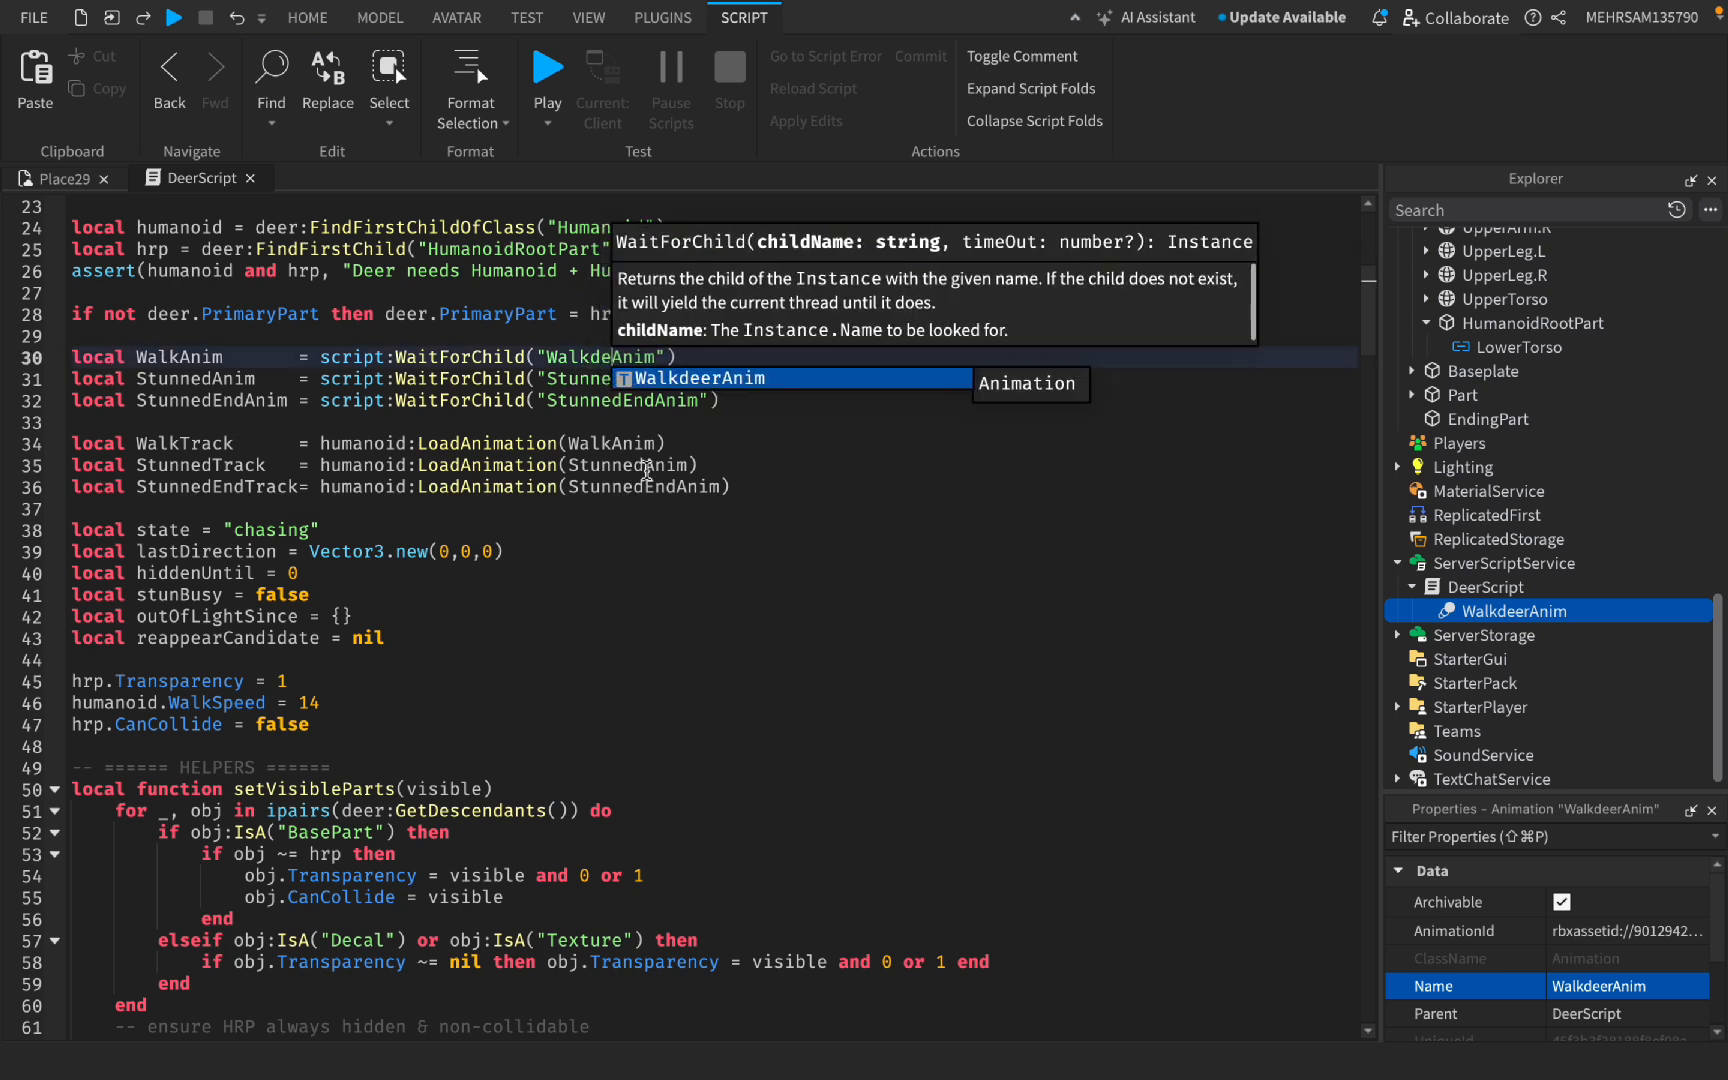
key(BackSpace)
key(BackSpace)
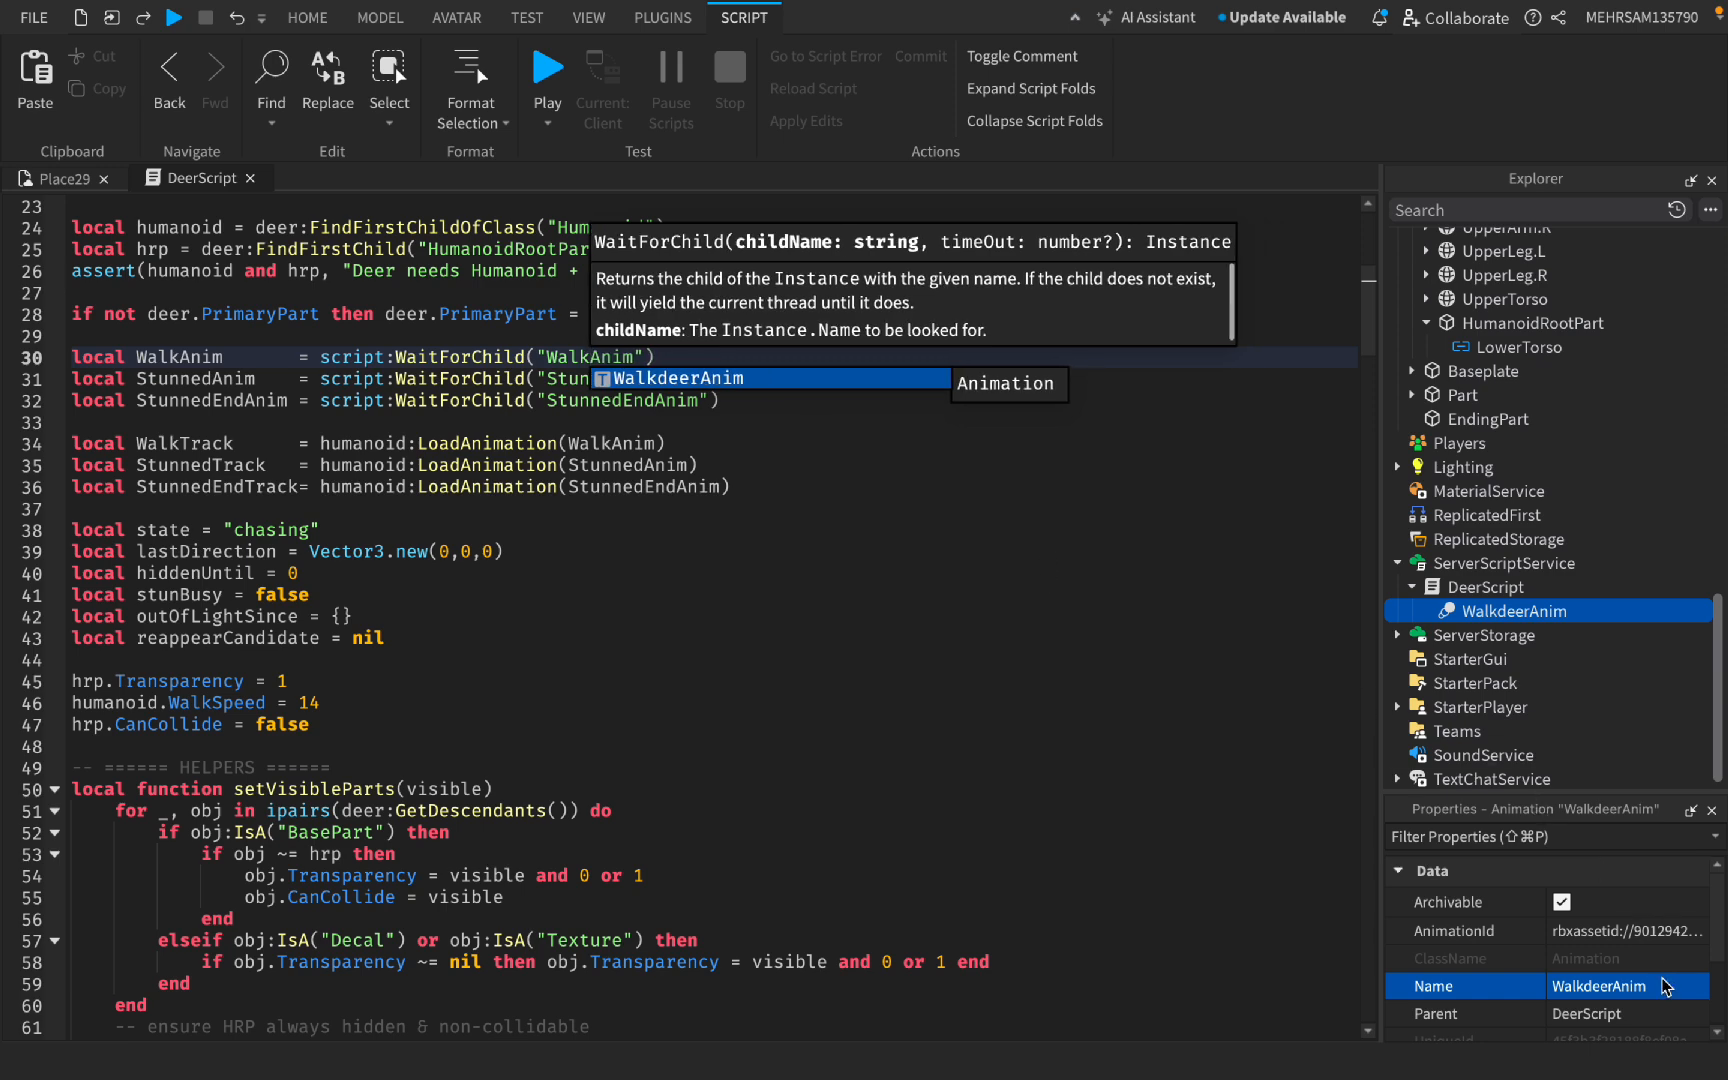
Step: Change the animation object's name back to WalkAnim
click(1613, 986)
click(1611, 984)
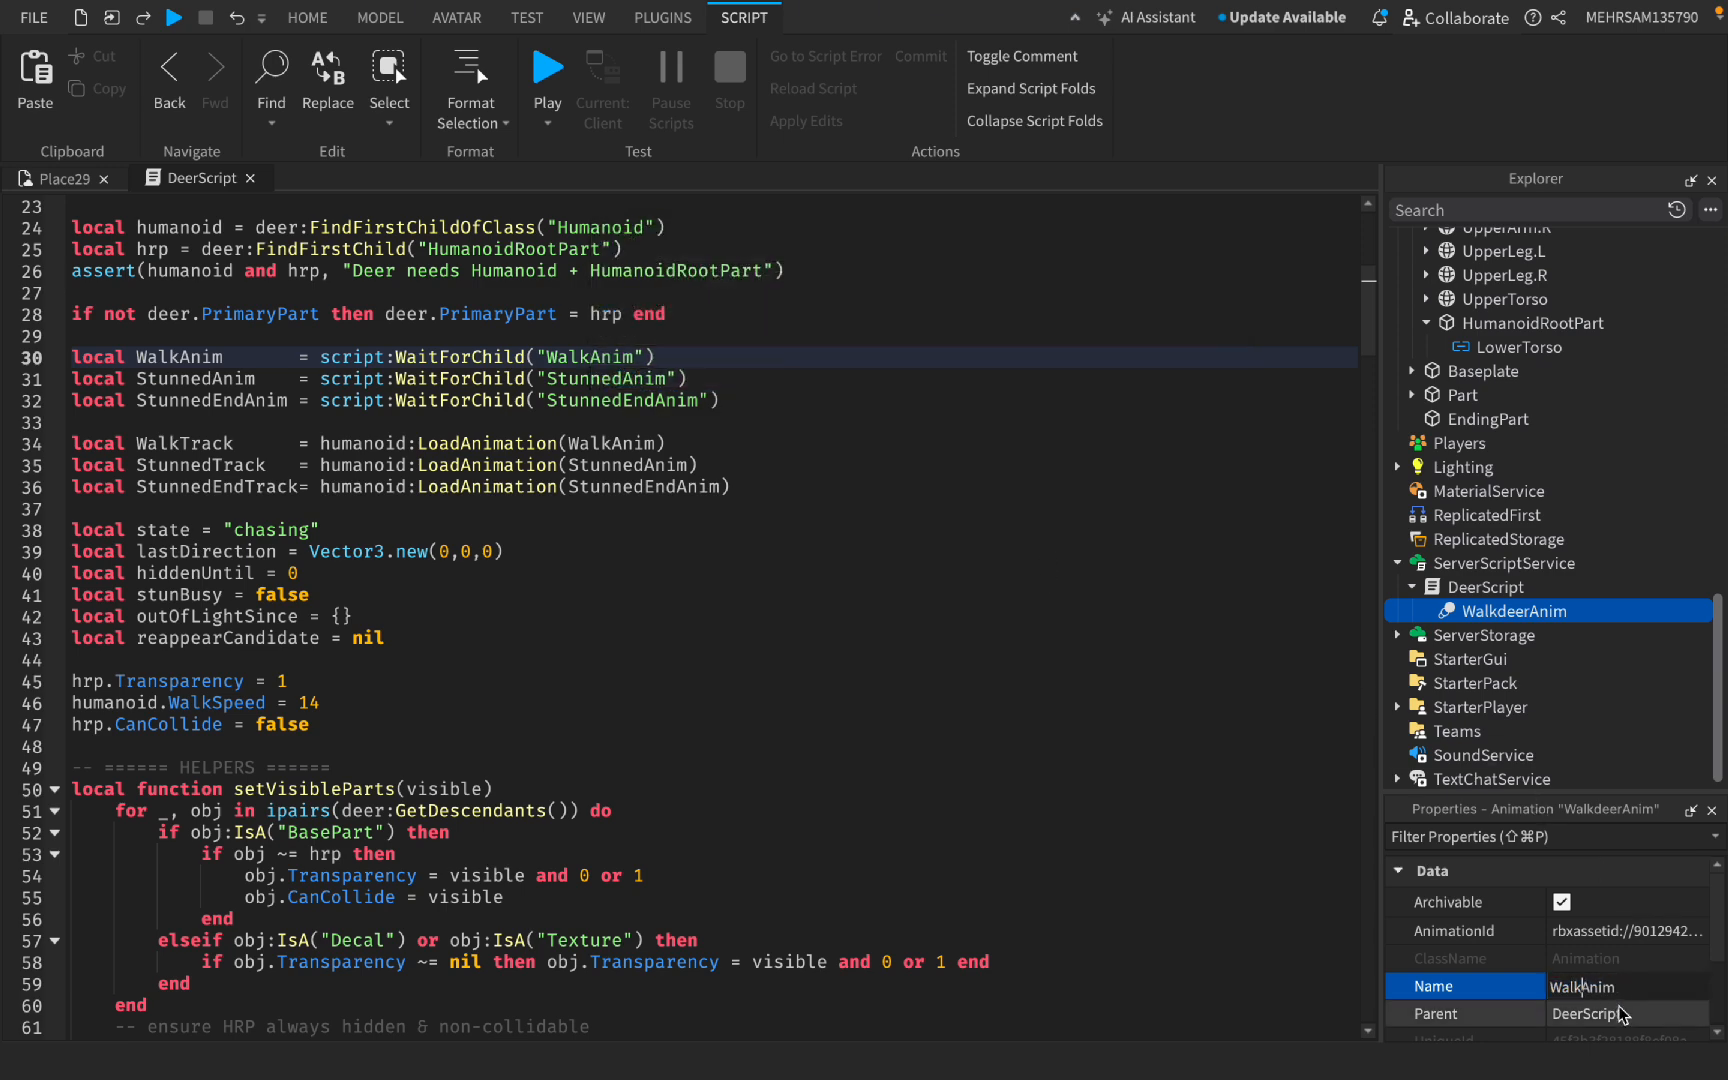
key(Return)
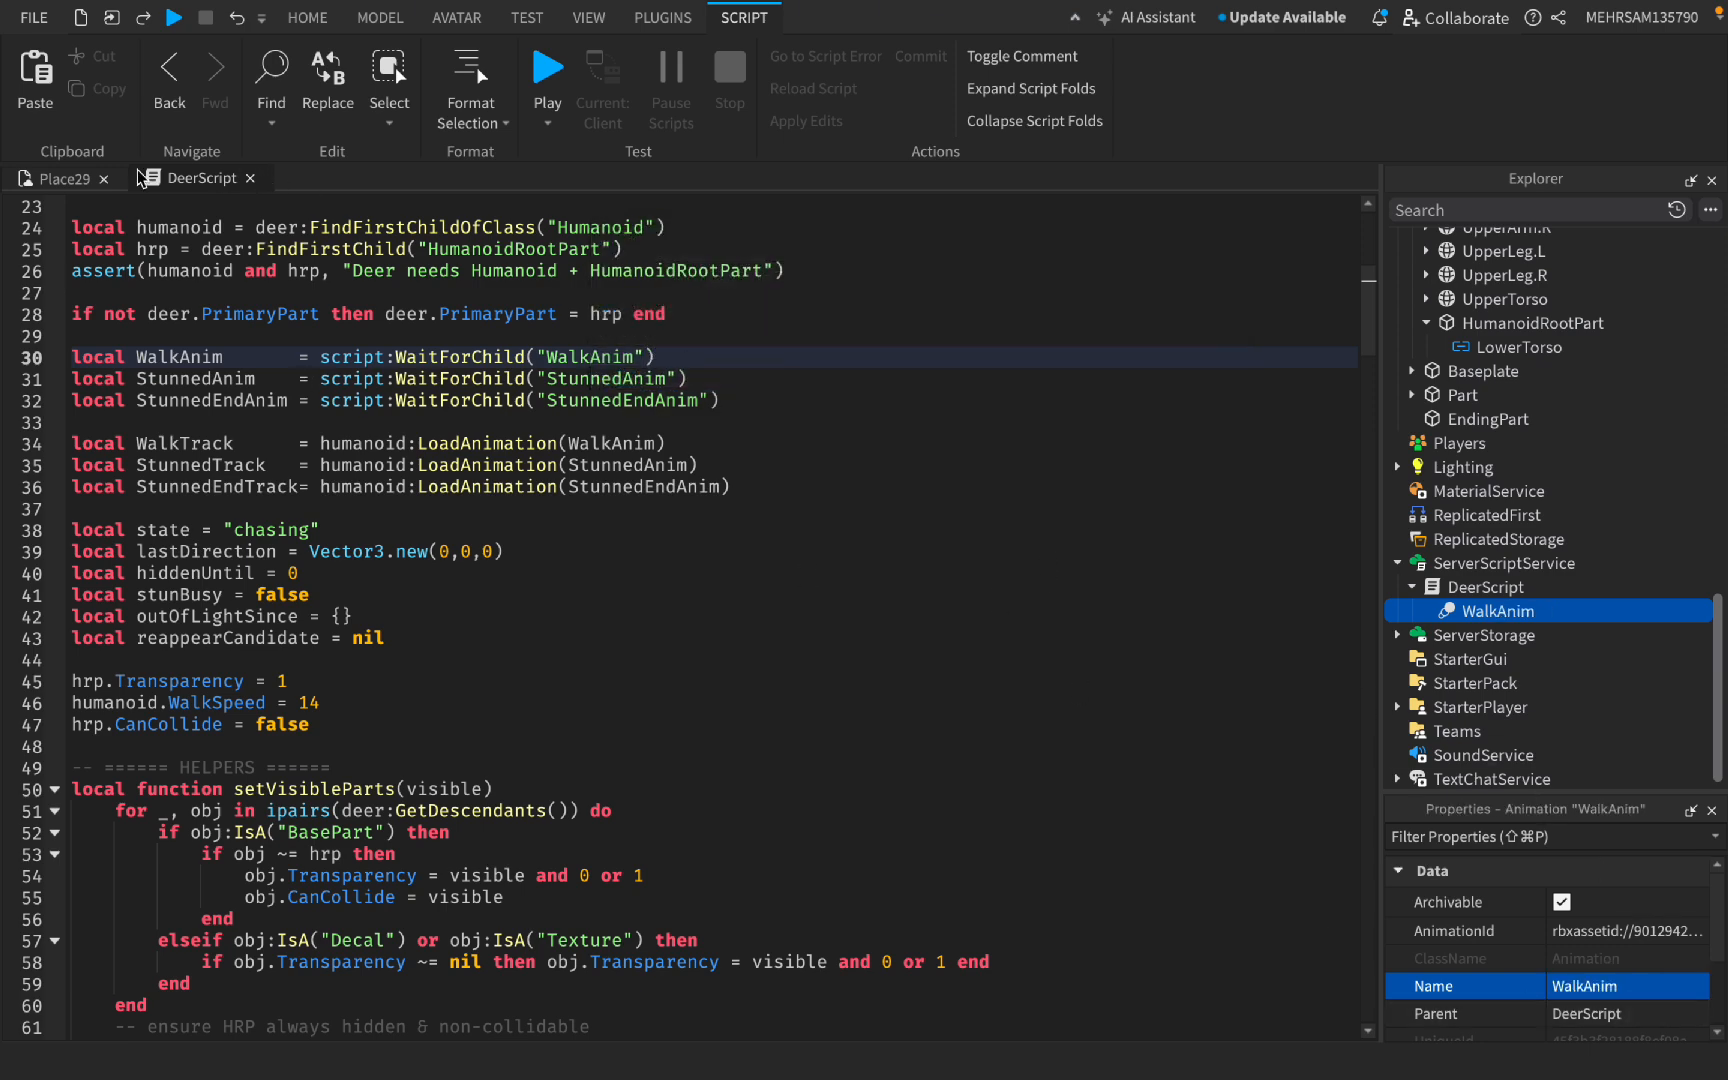
Step: Return to Place29, load the Deer's StunnedStart animation in the Animation Editor, and play it
click(65, 178)
click(747, 681)
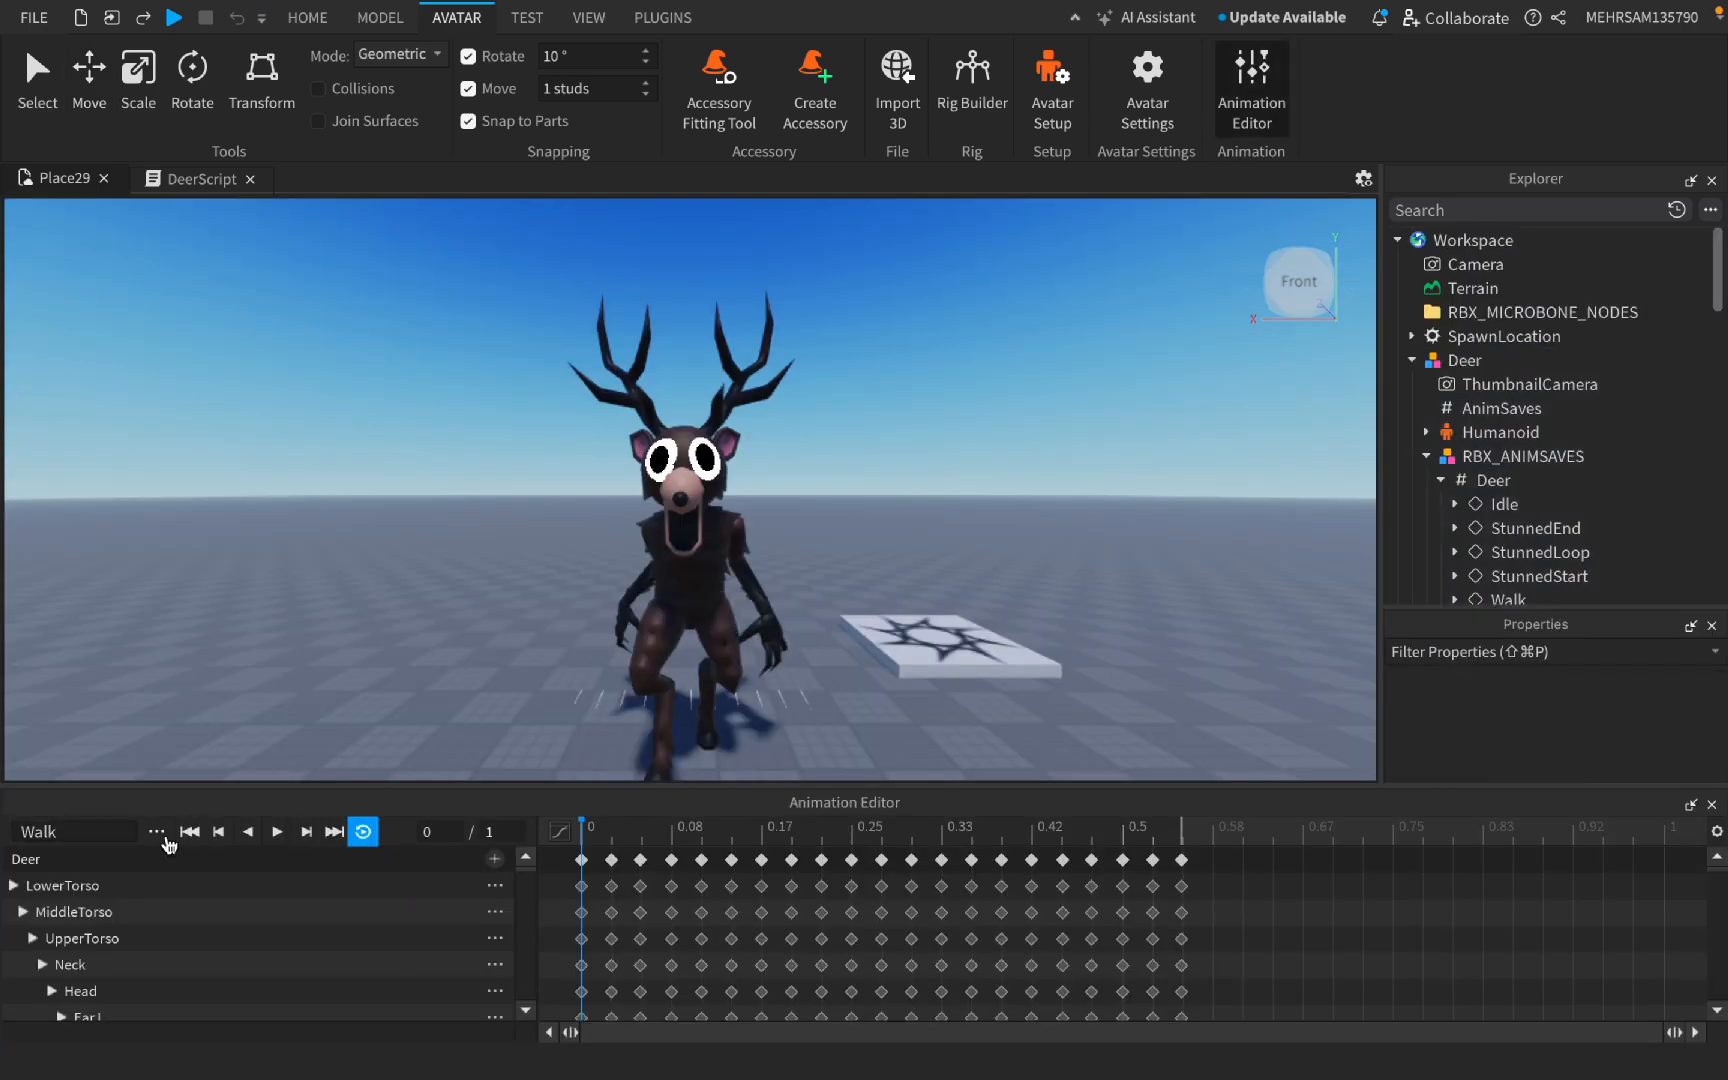
click(164, 837)
mouse_move(247, 832)
click(484, 859)
click(156, 831)
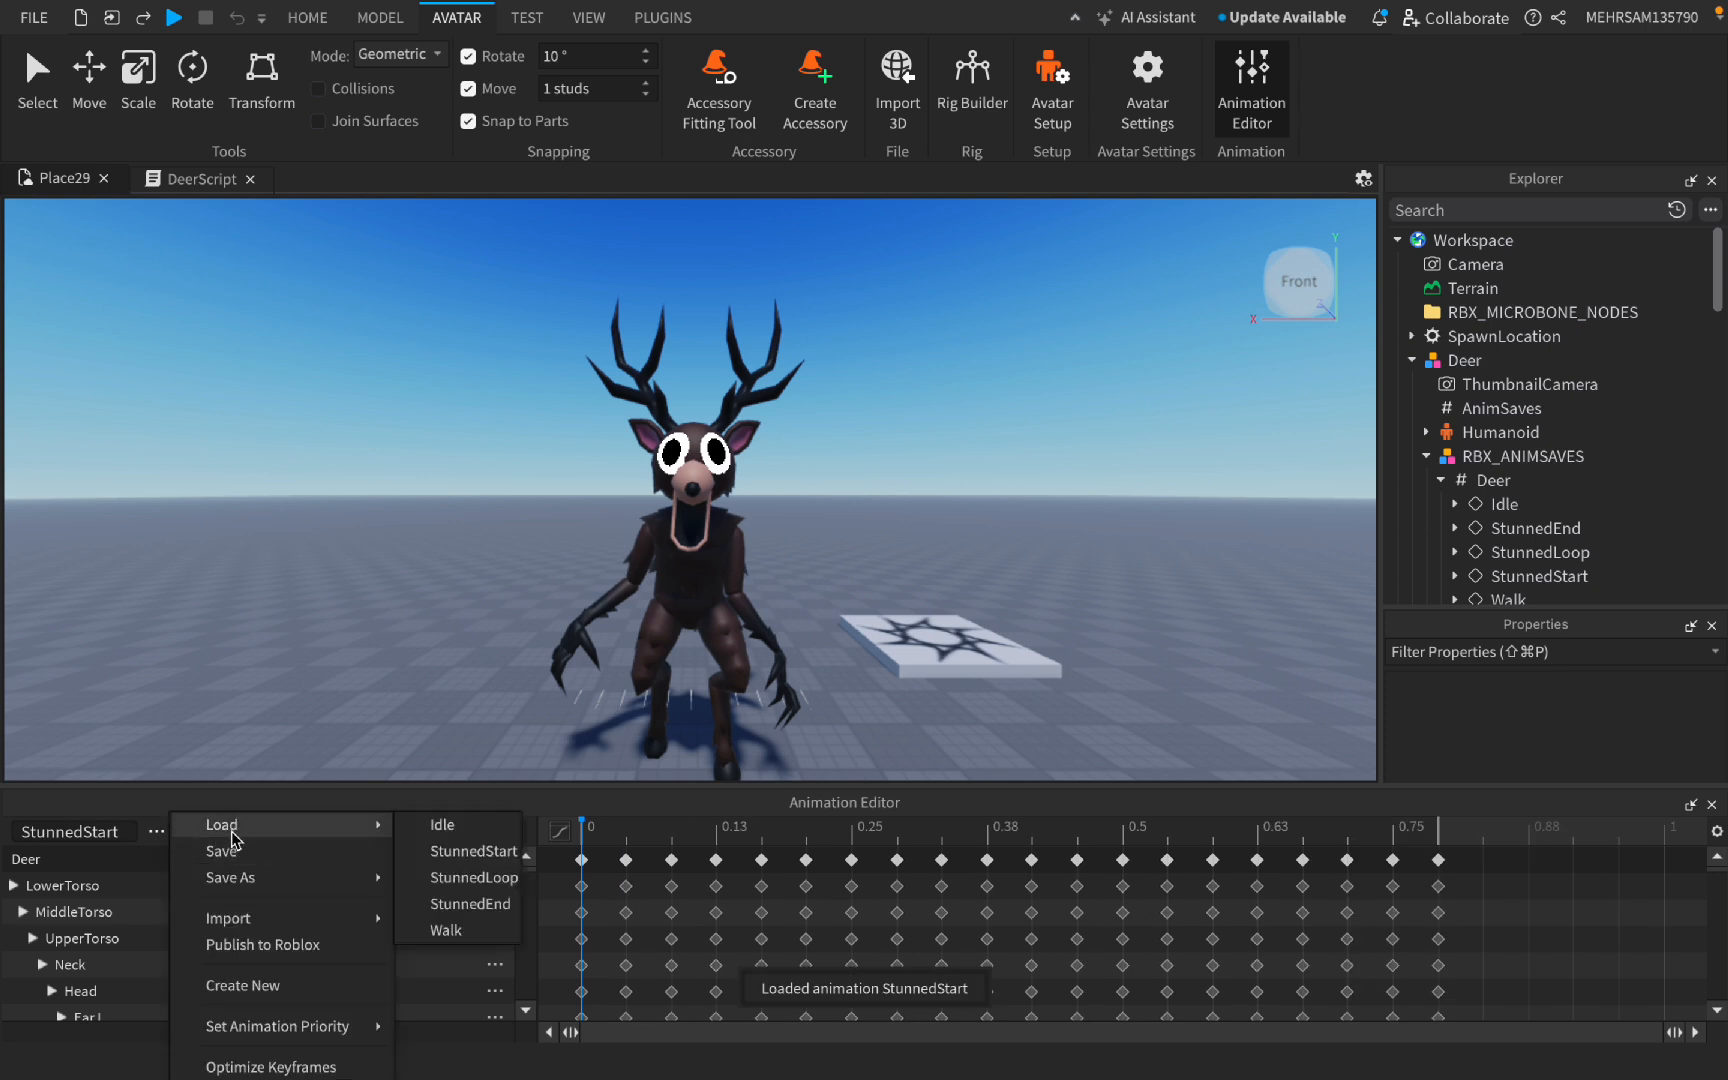
click(478, 852)
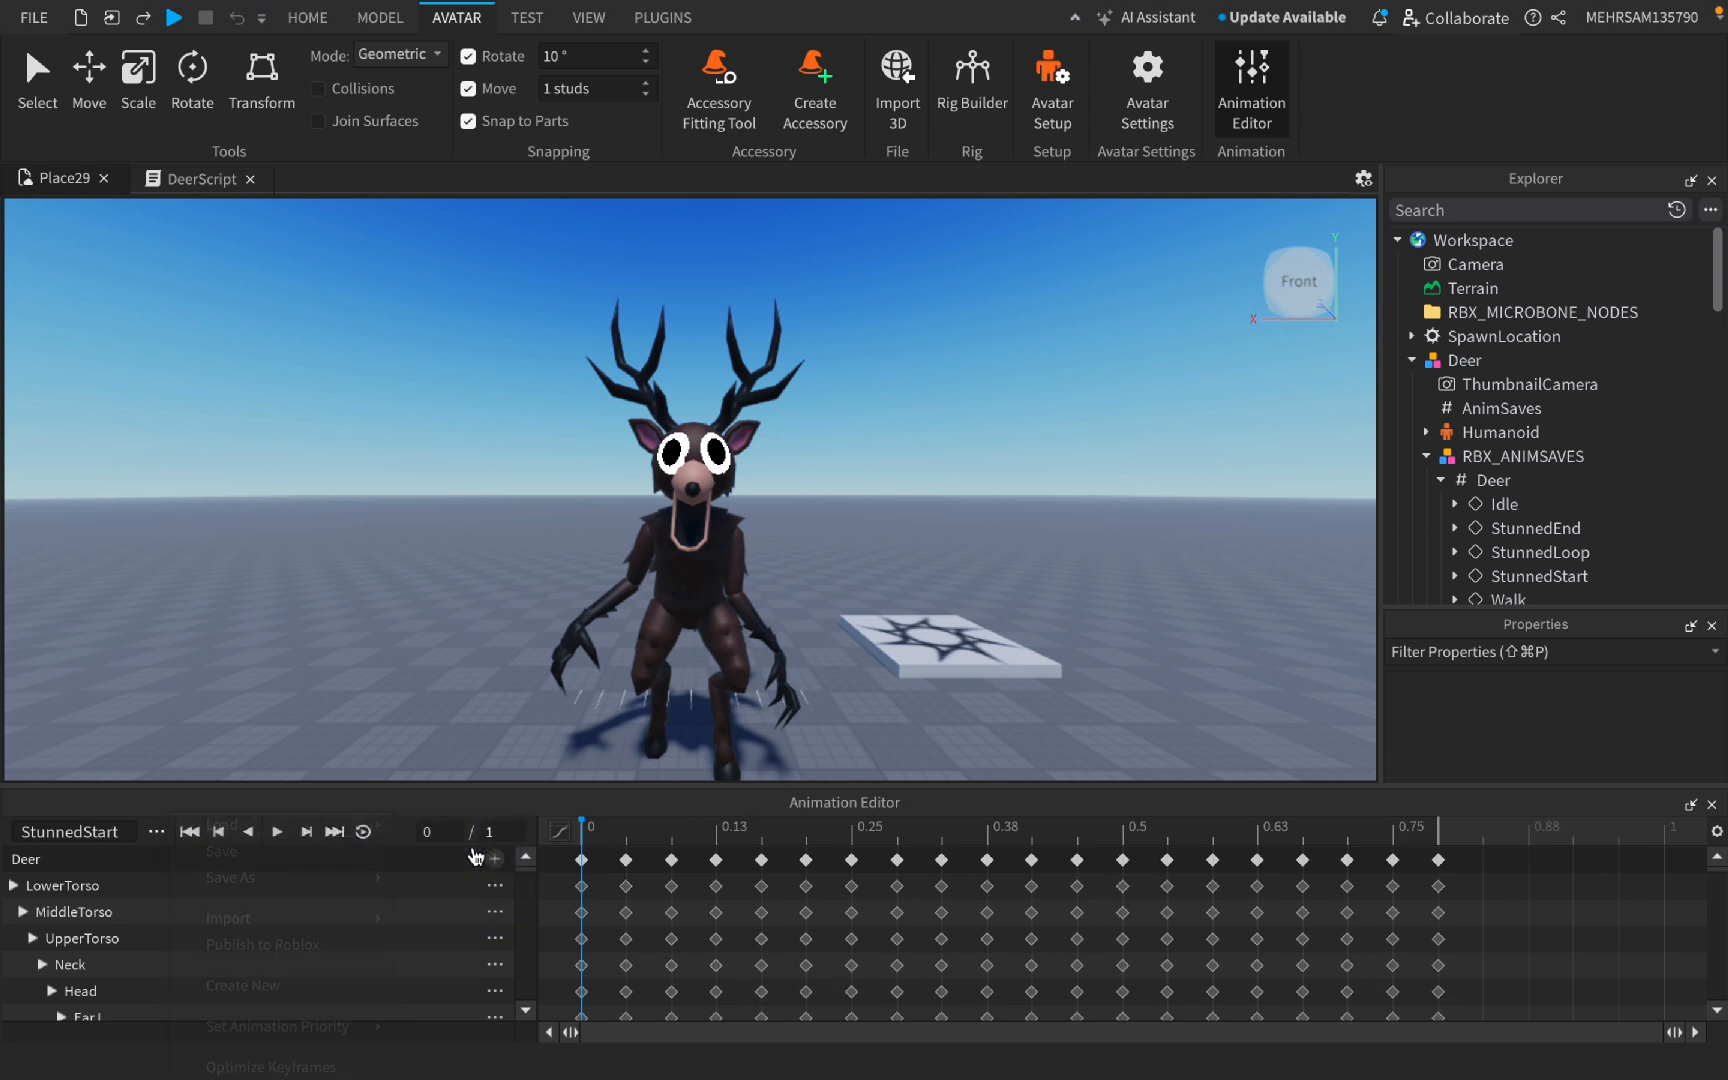
click(279, 832)
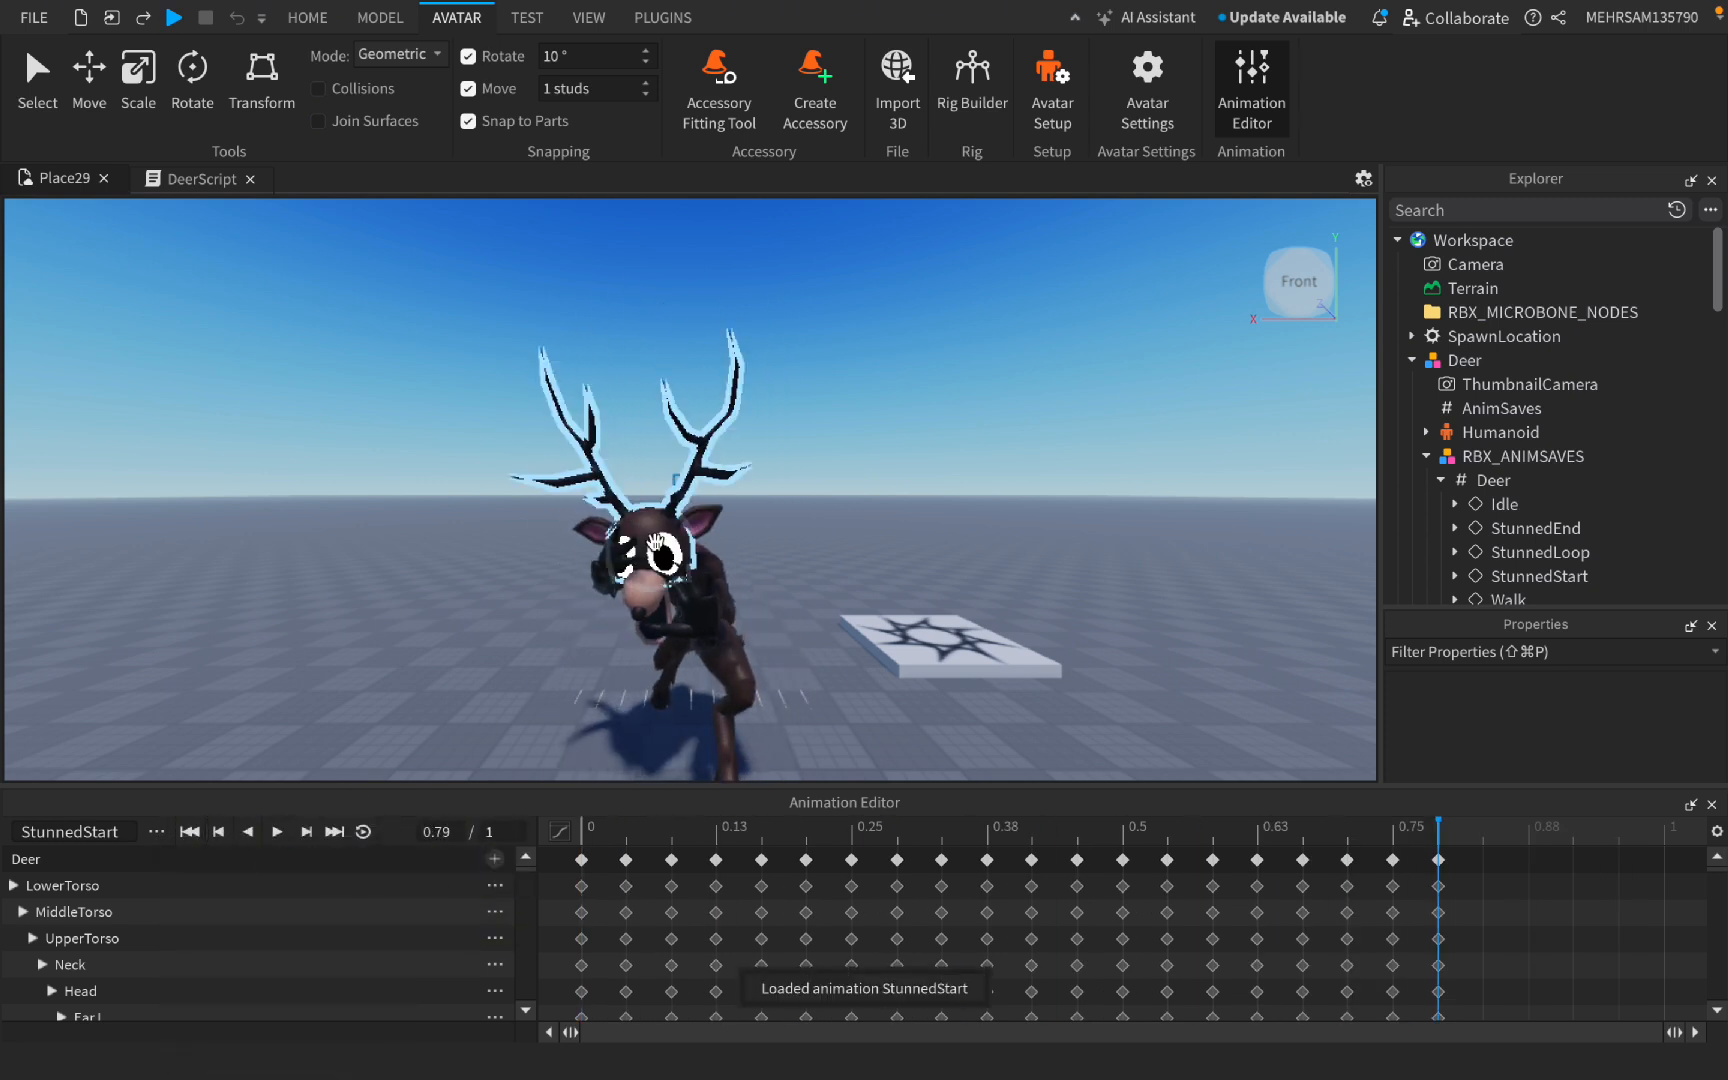
Step: Publish the StunnedStart animation to Roblox, copy its asset ID, and close the Asset Configuration window
click(156, 831)
click(232, 937)
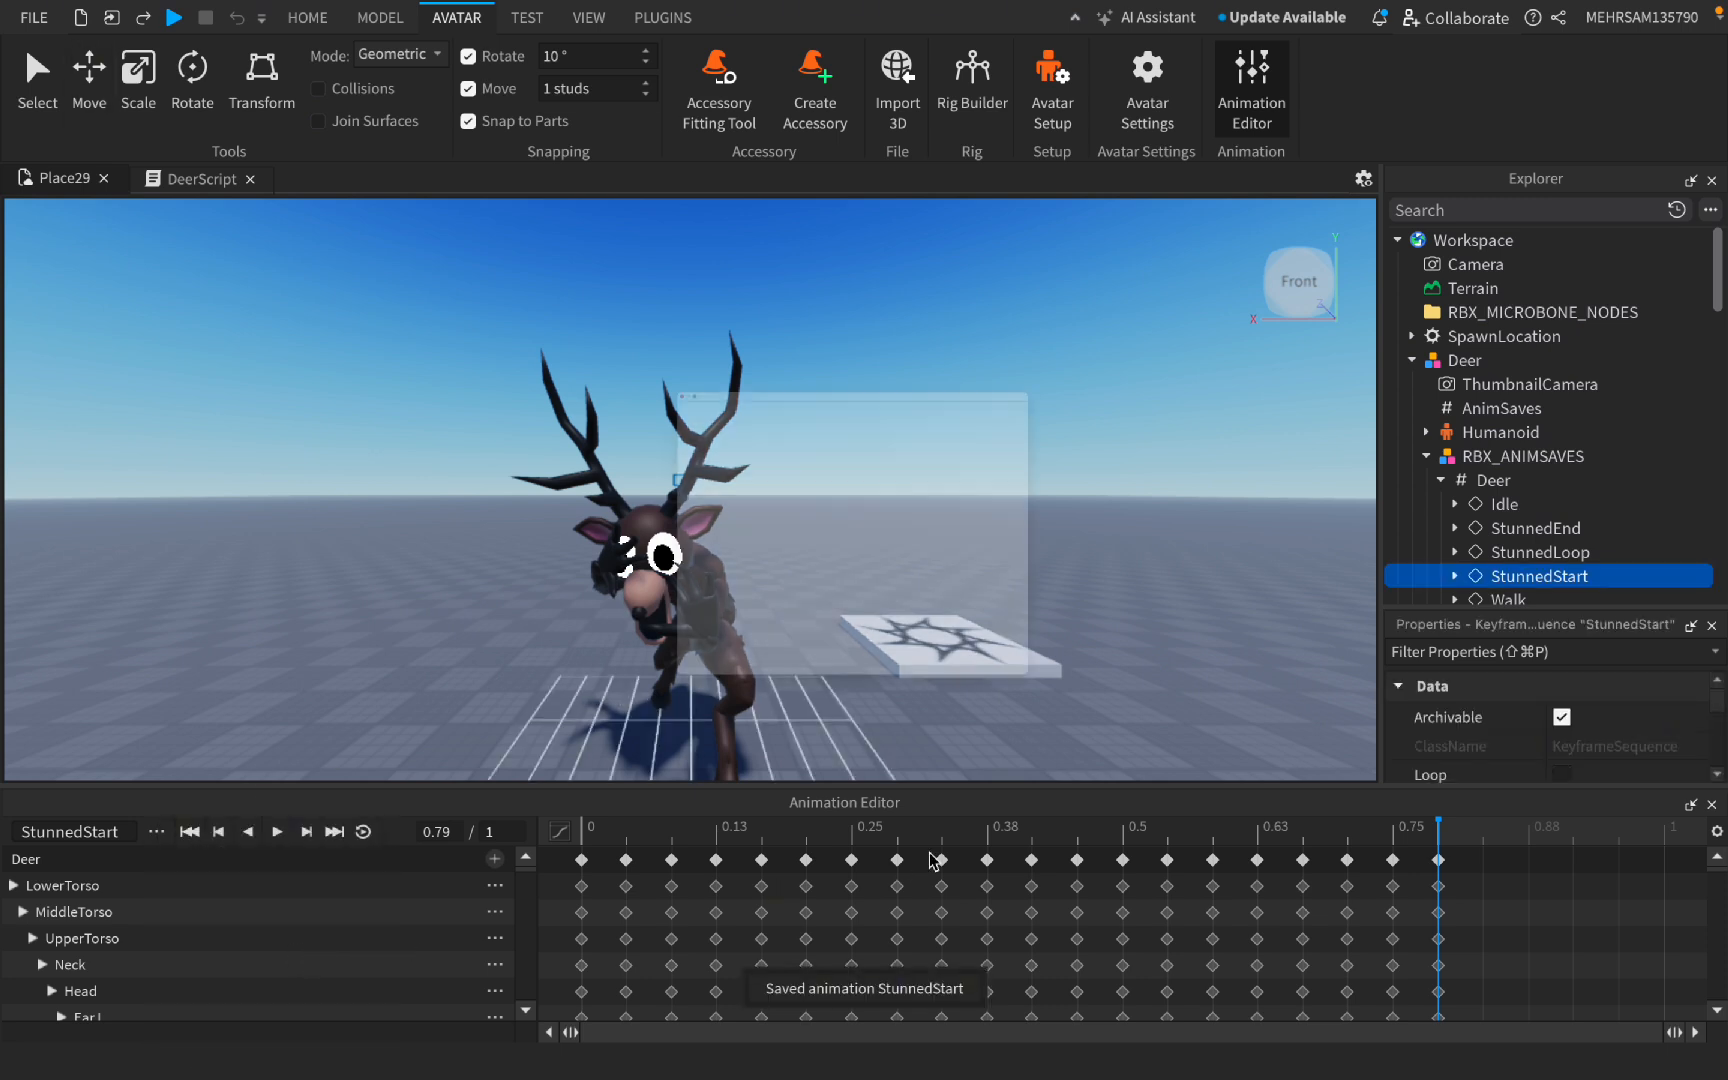
click(1414, 1030)
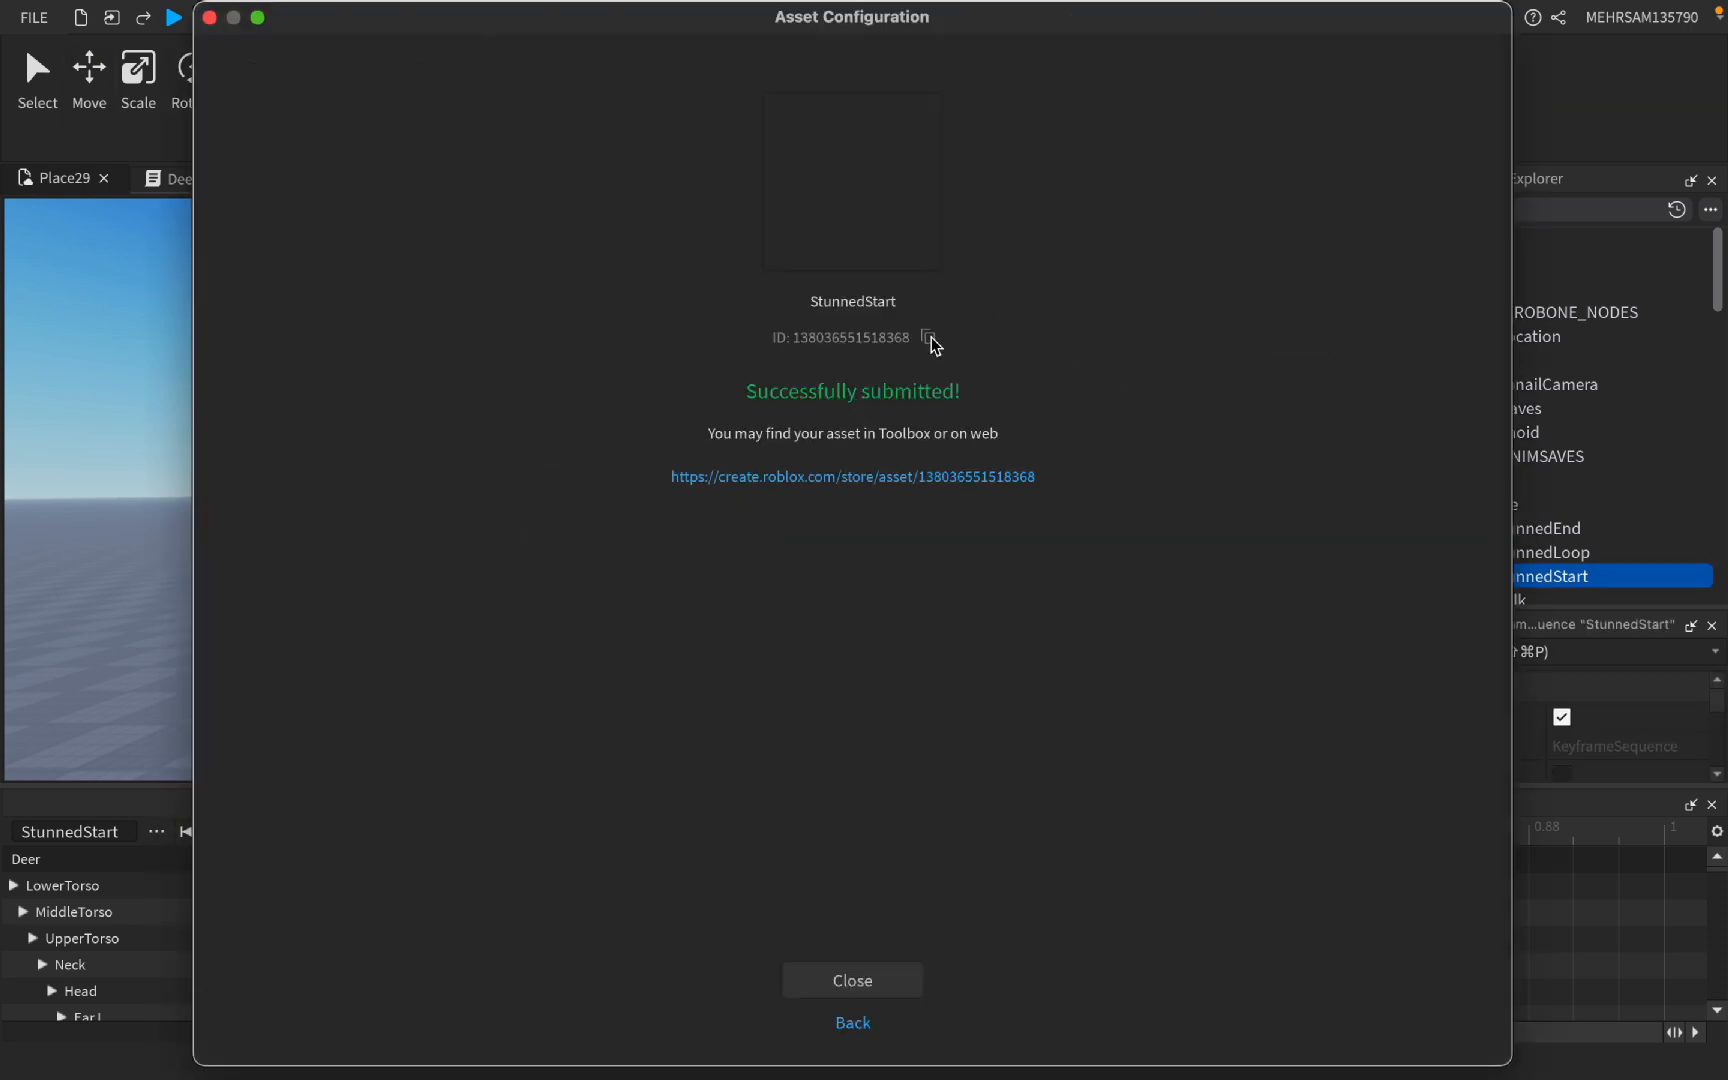
click(928, 338)
click(887, 979)
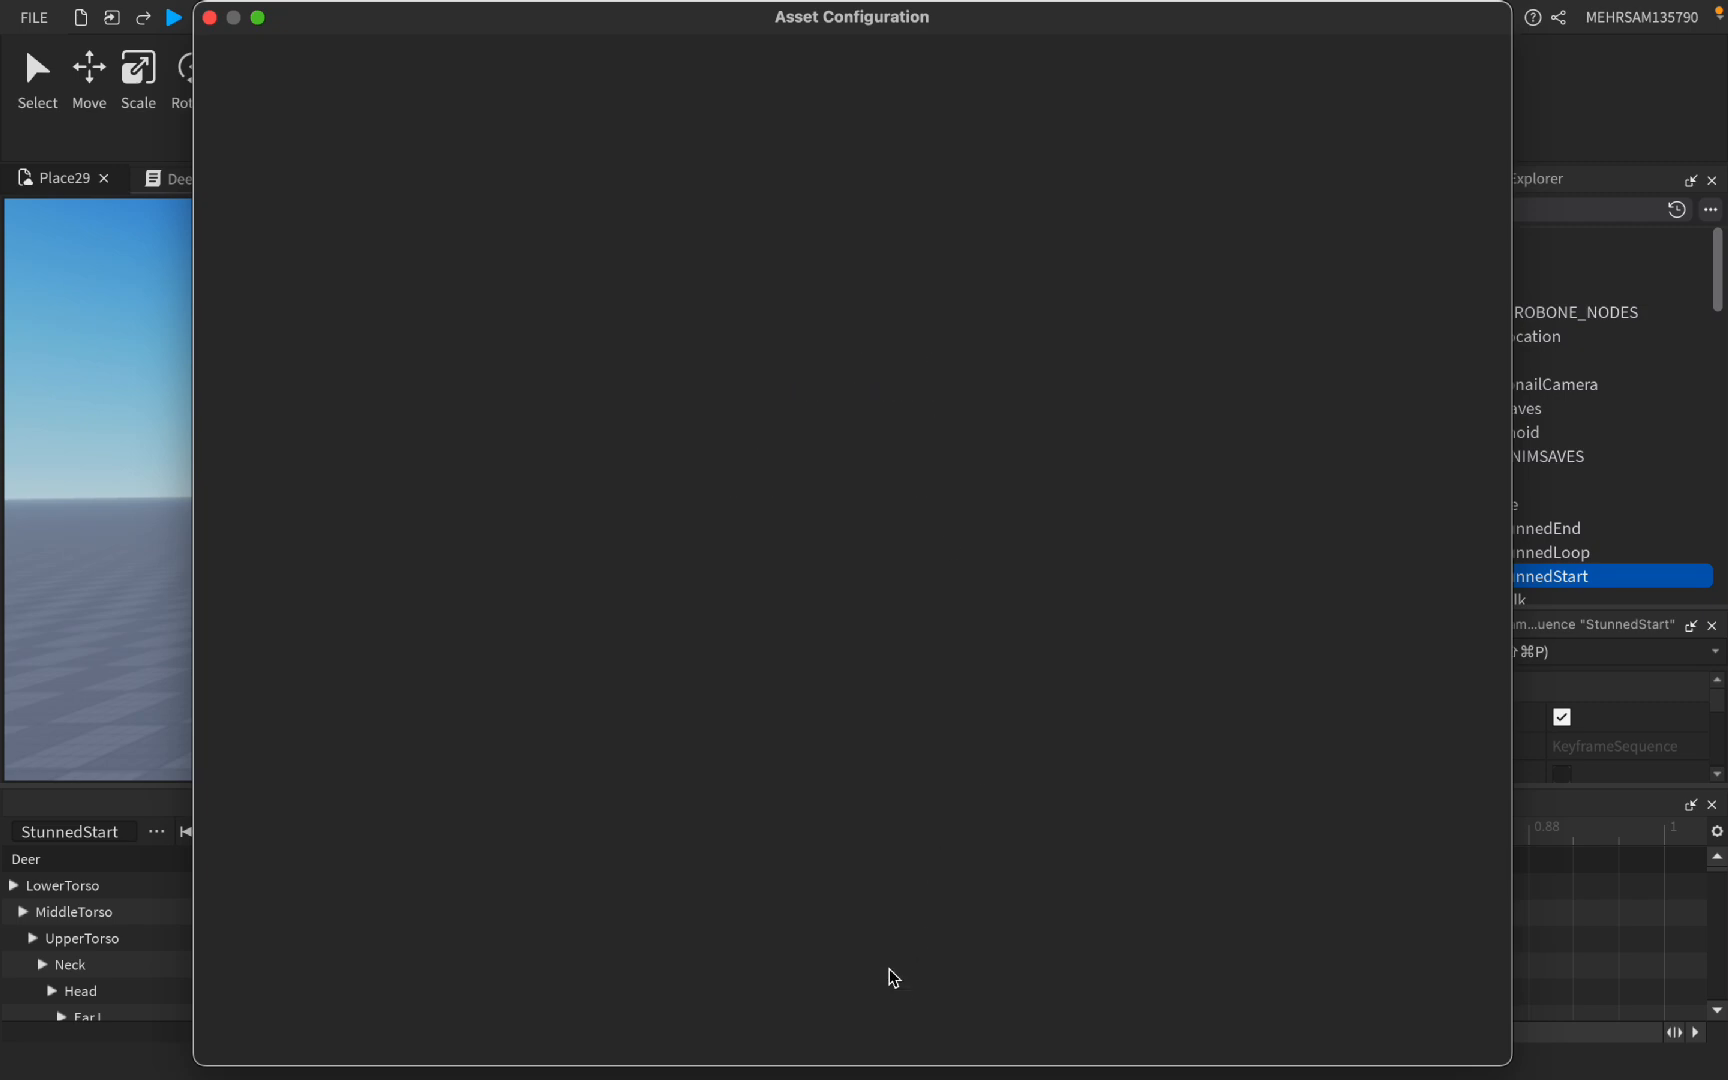
Step: Close the Animation Editor and add an Animation object named StunnedAnim to DeerScript
click(1712, 804)
scroll(1555, 625, down, 10)
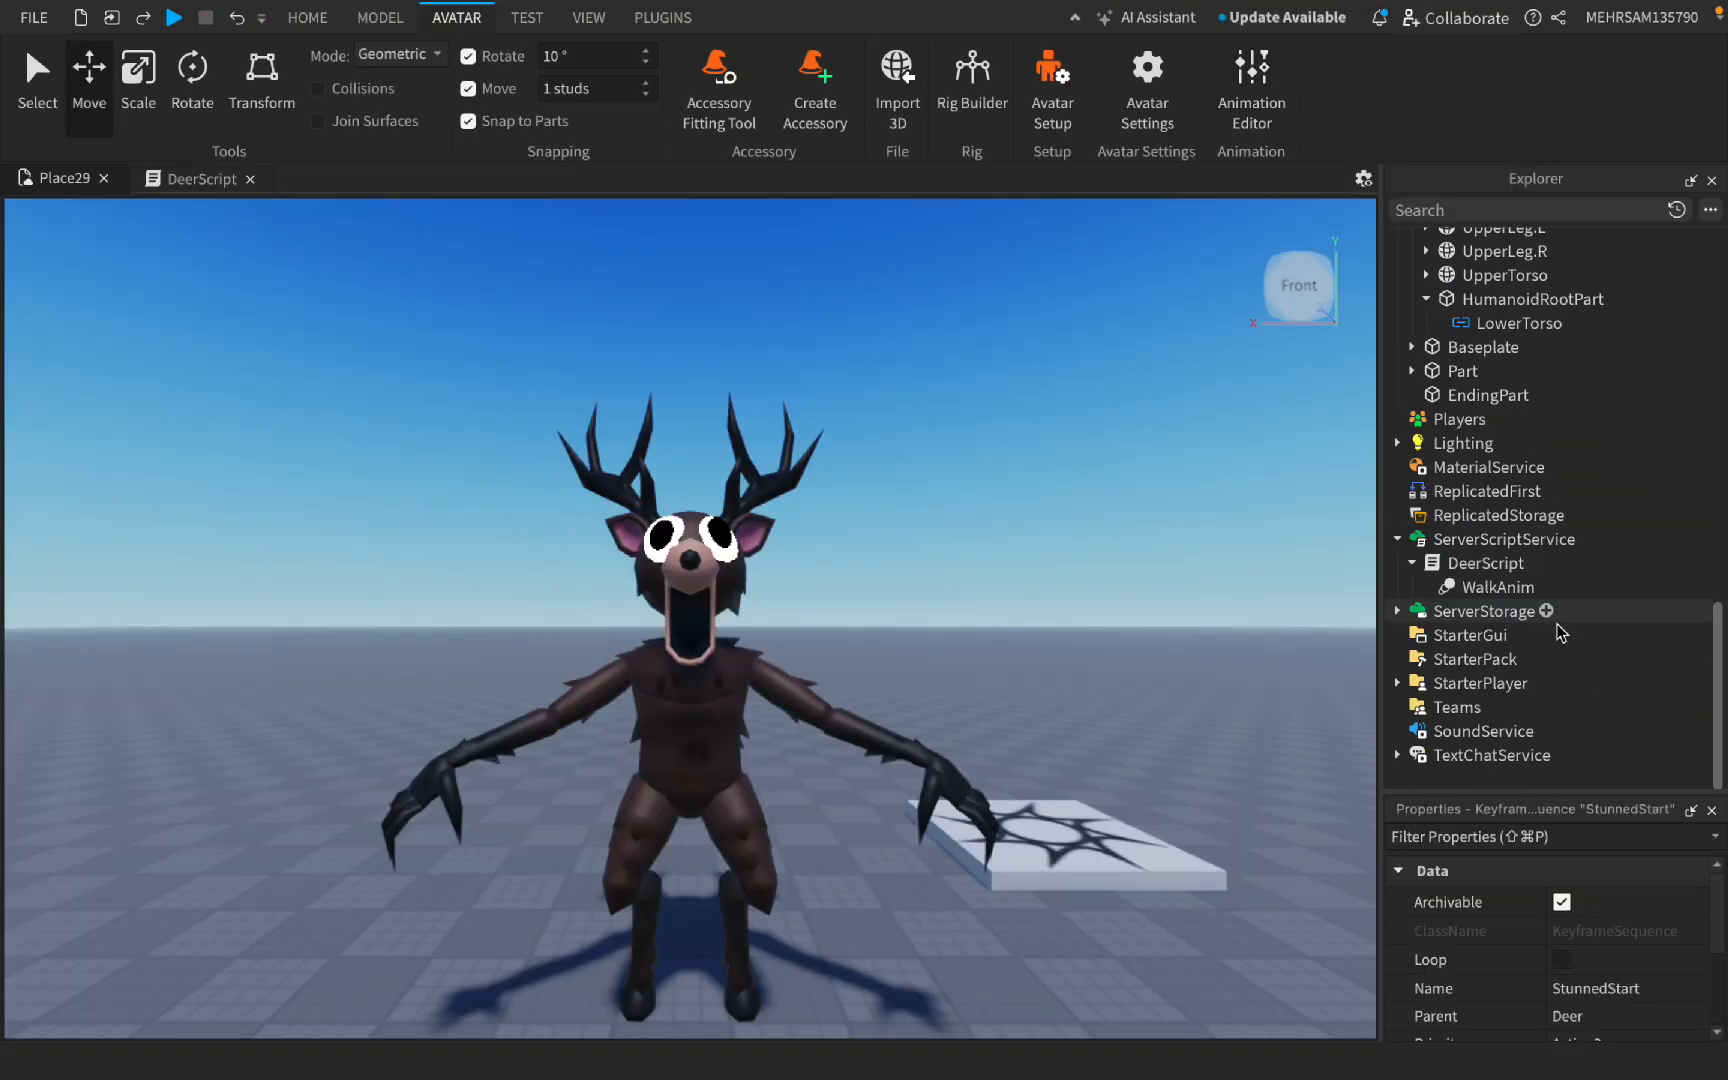
click(1545, 565)
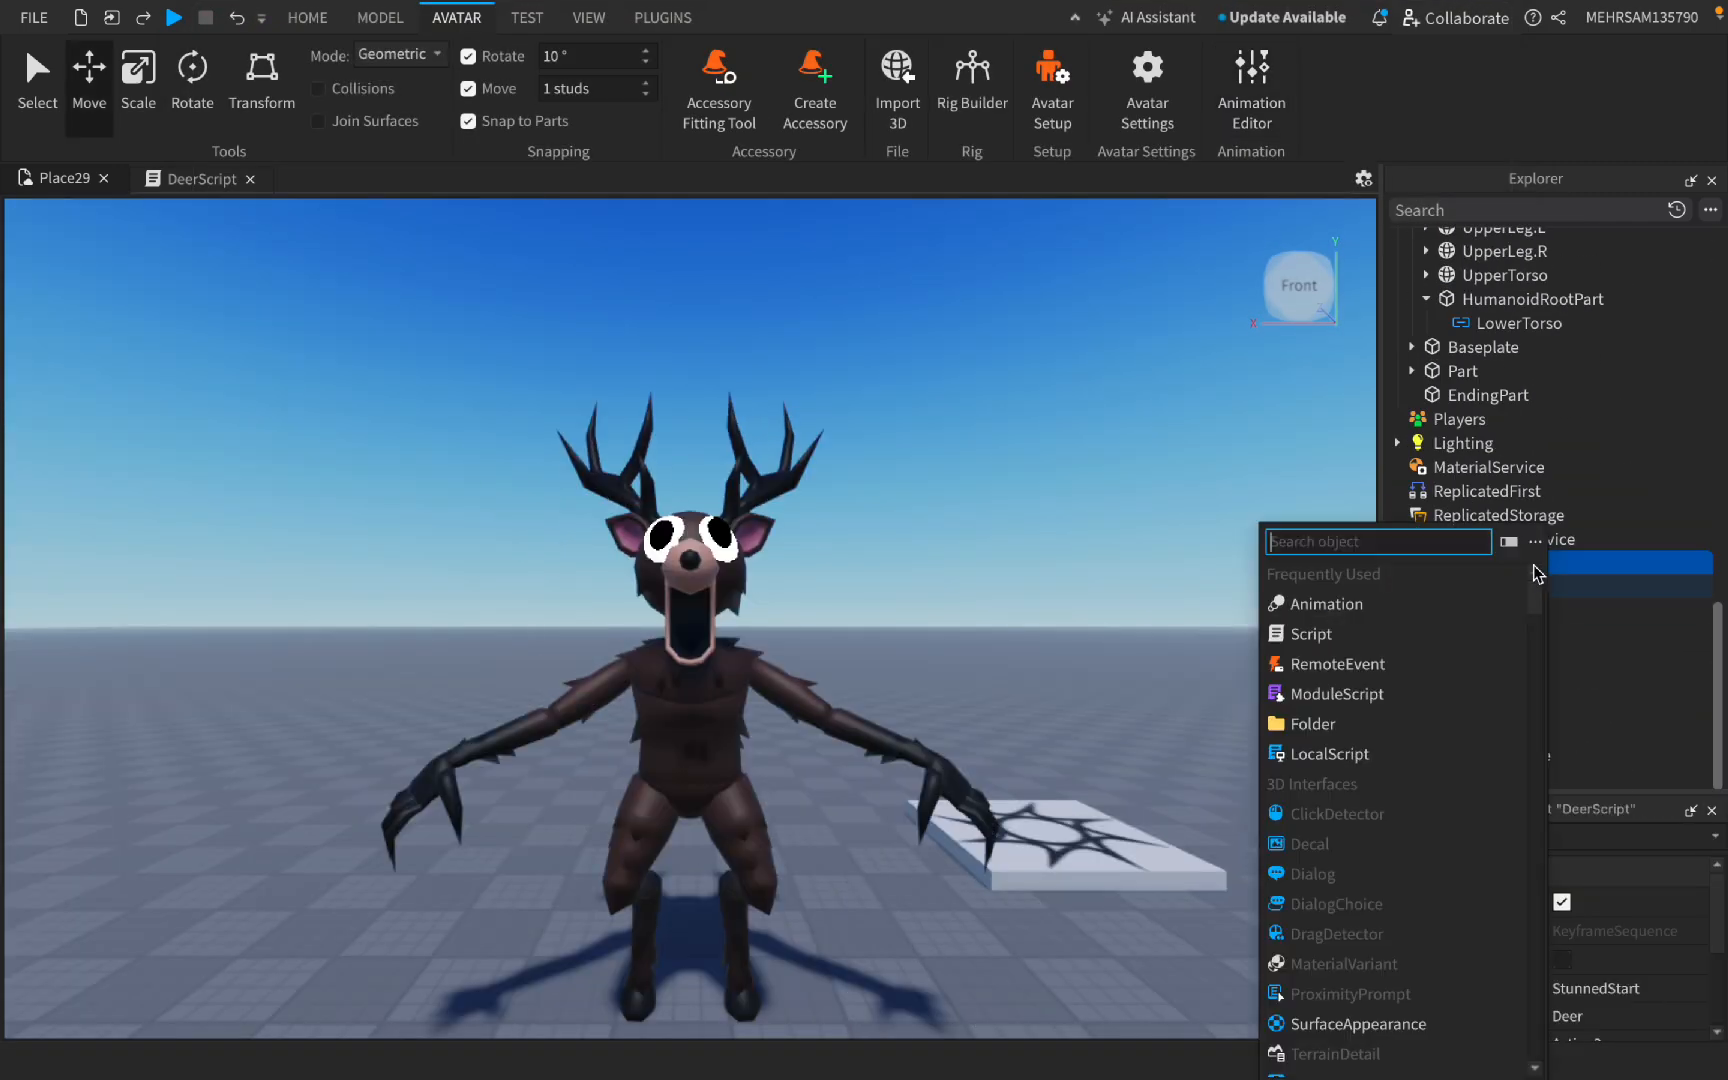
click(1457, 607)
click(1612, 985)
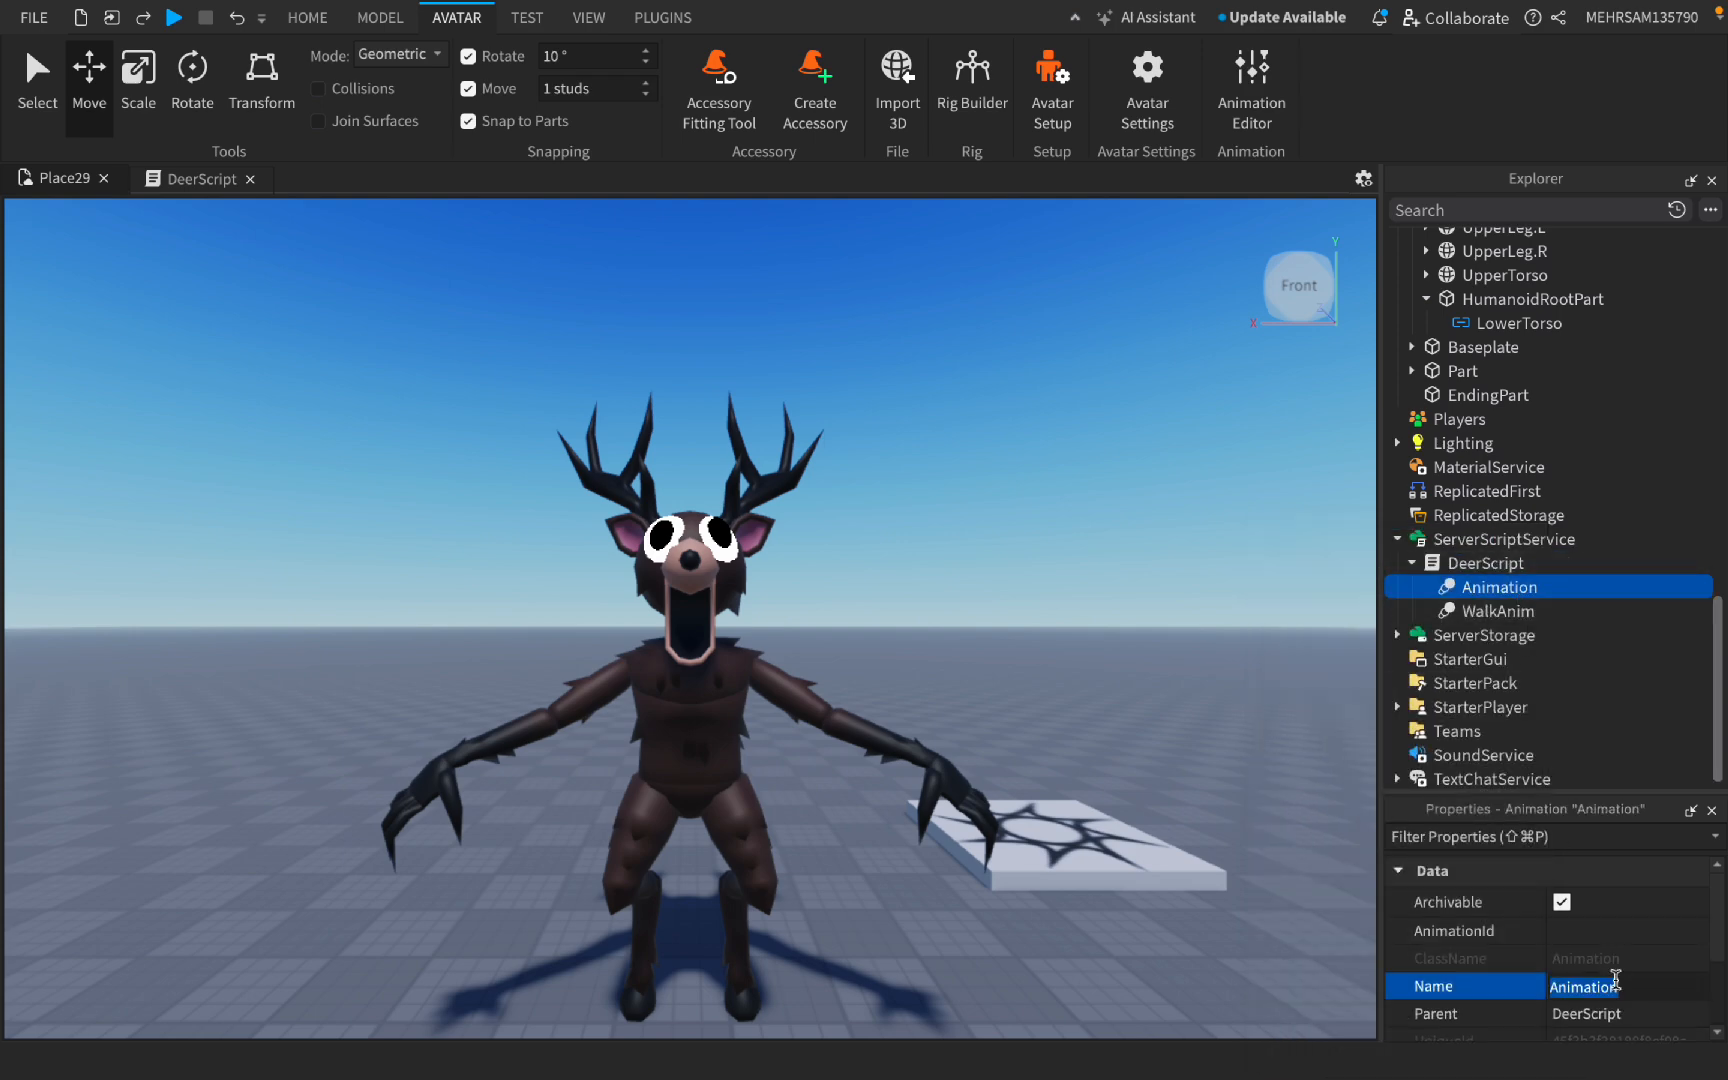
key(BackSpace)
key(Return)
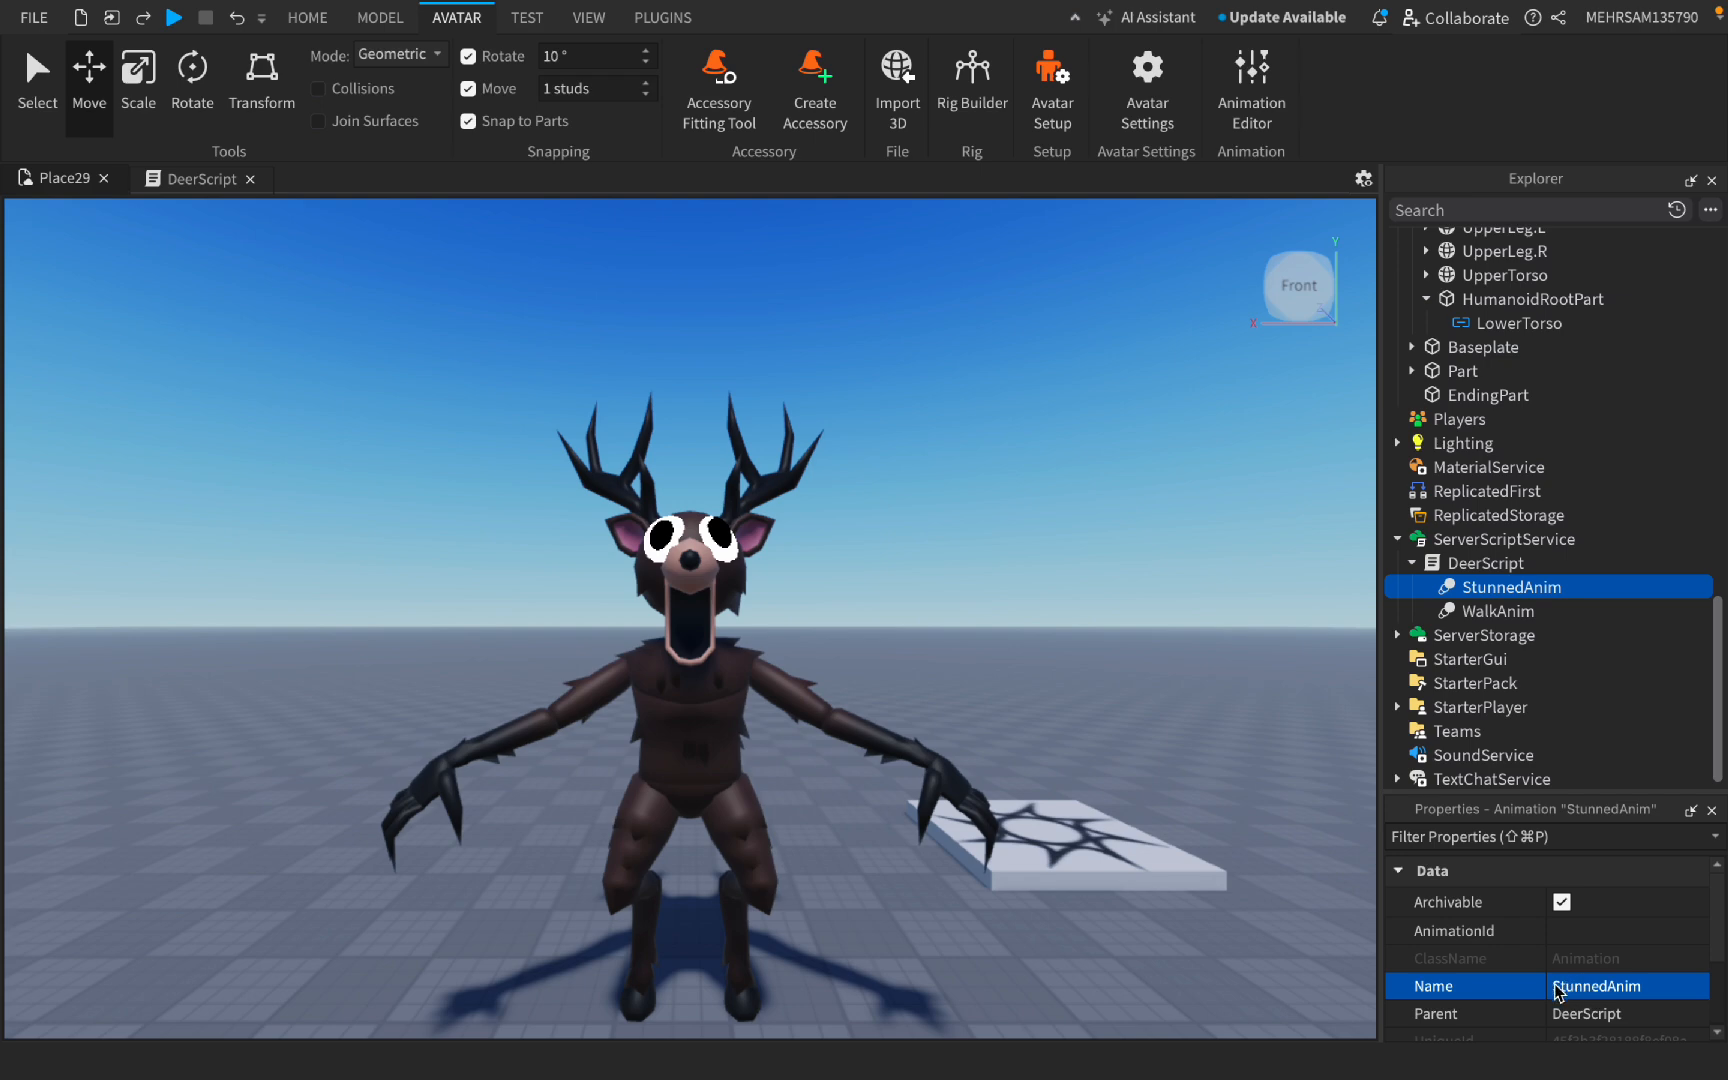
Step: Paste the copied StunnedStart asset ID as StunnedAnim's AnimationId
click(1590, 932)
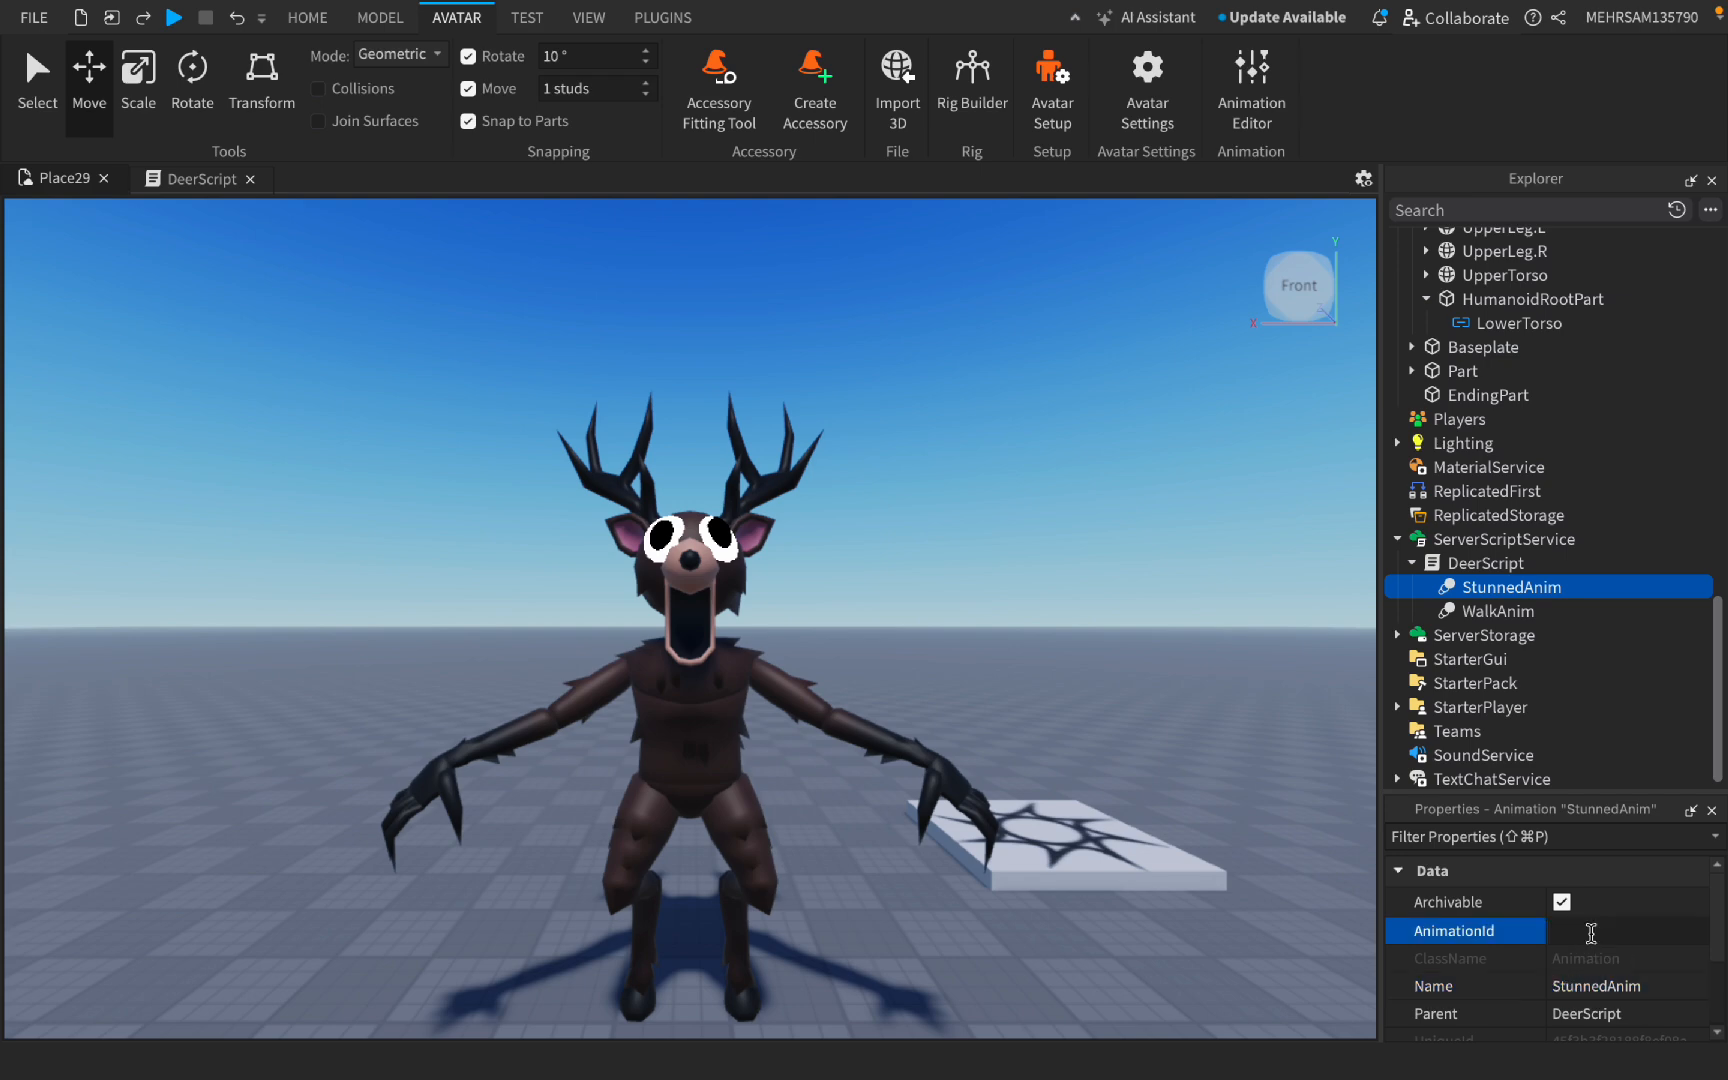
key(super+v)
key(Return)
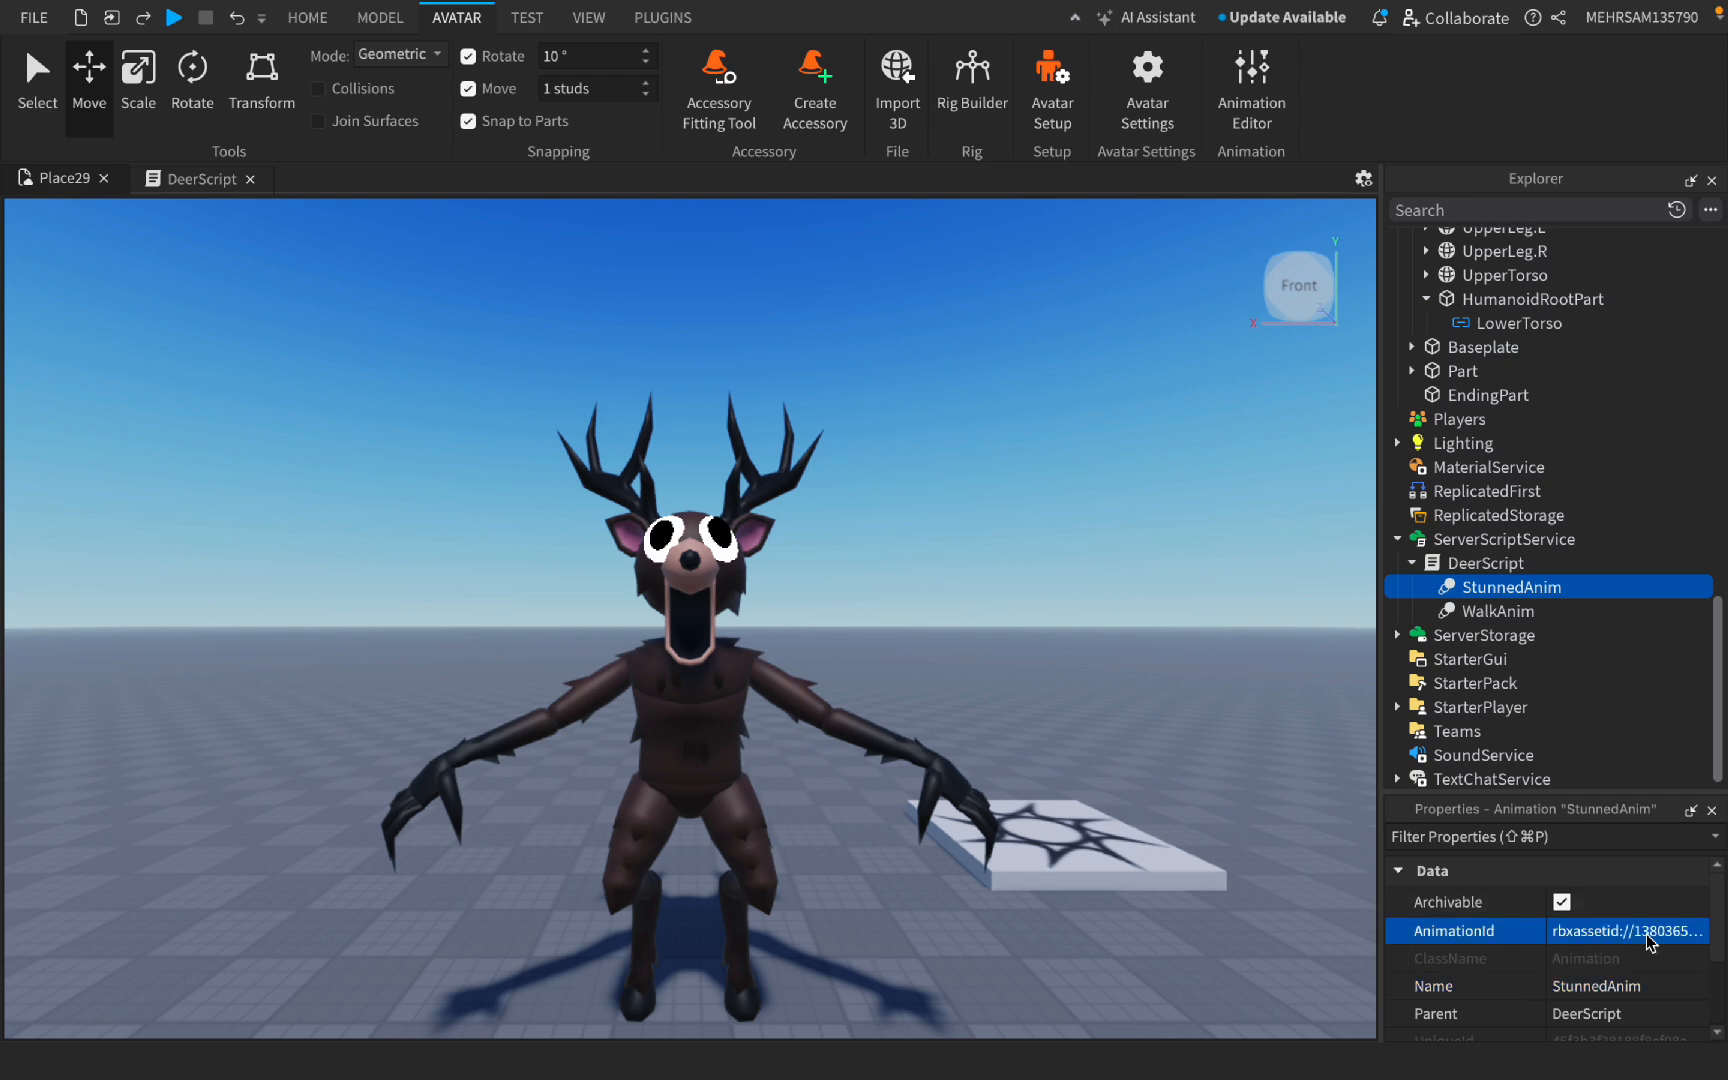
Step: Load the Deer's StunnedEnd animation in the Animation Editor, then preview its playback and pause it
click(715, 655)
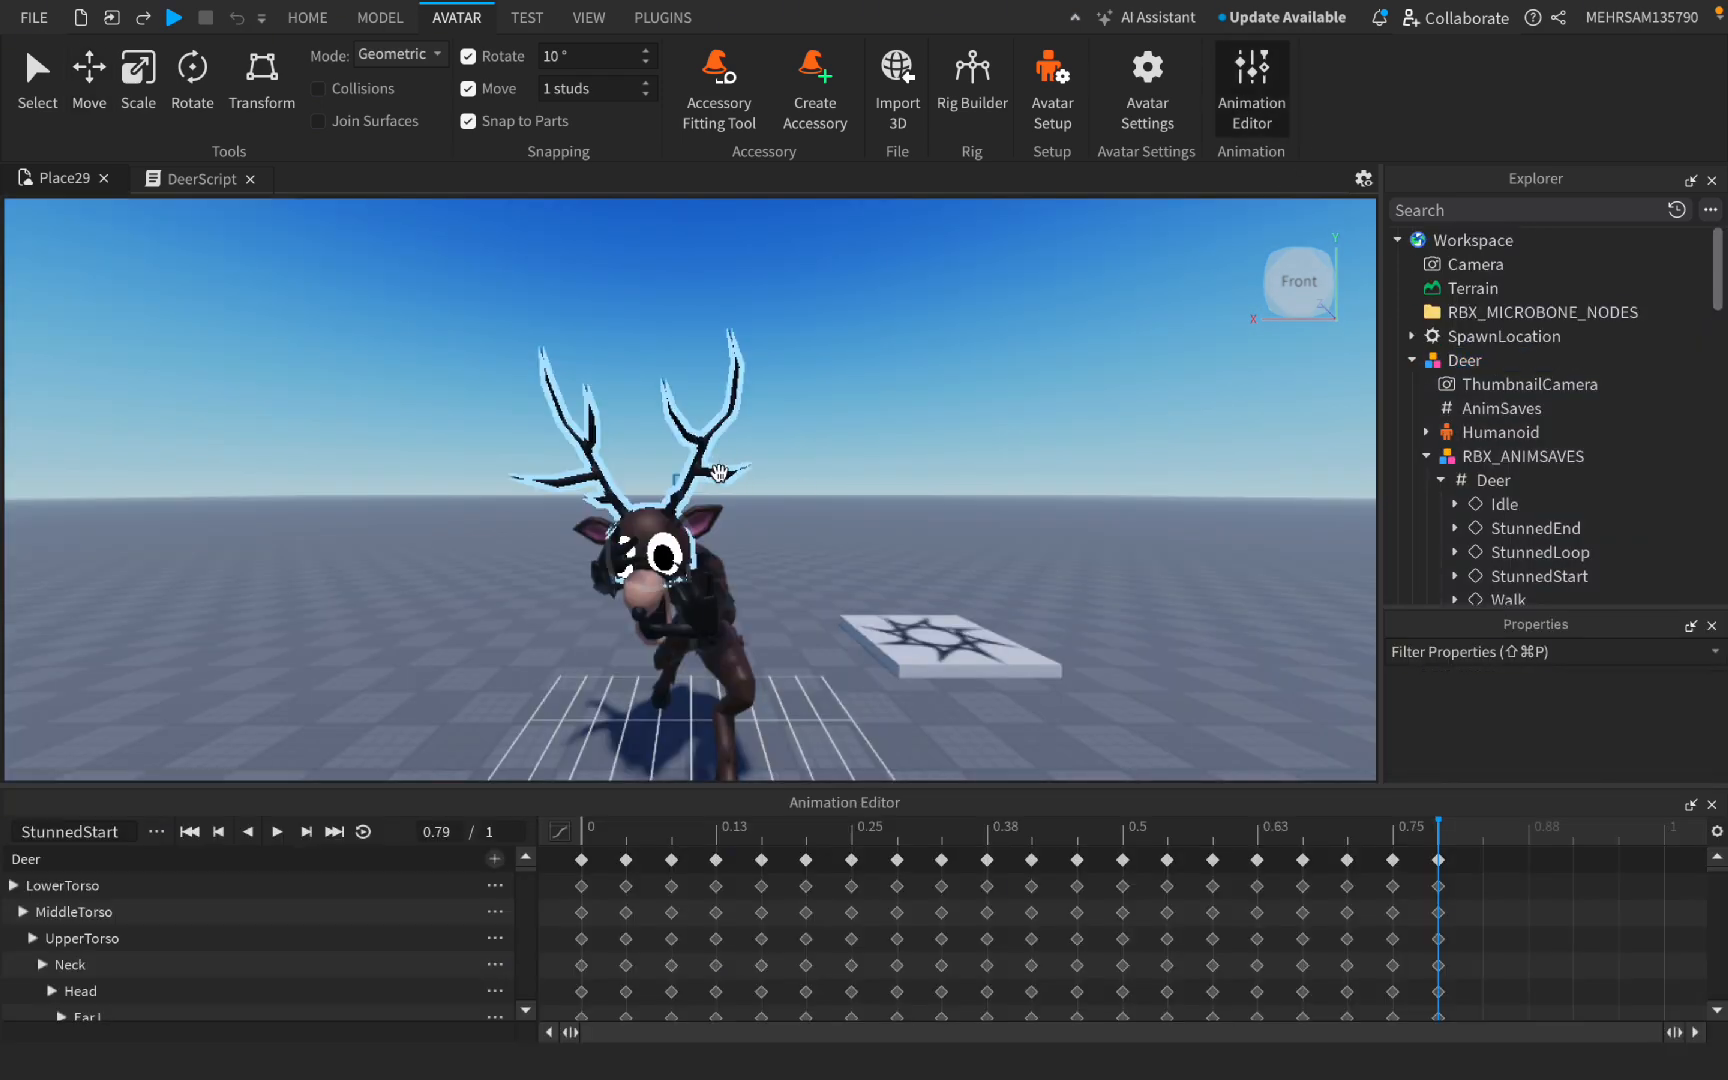
click(156, 831)
mouse_move(320, 822)
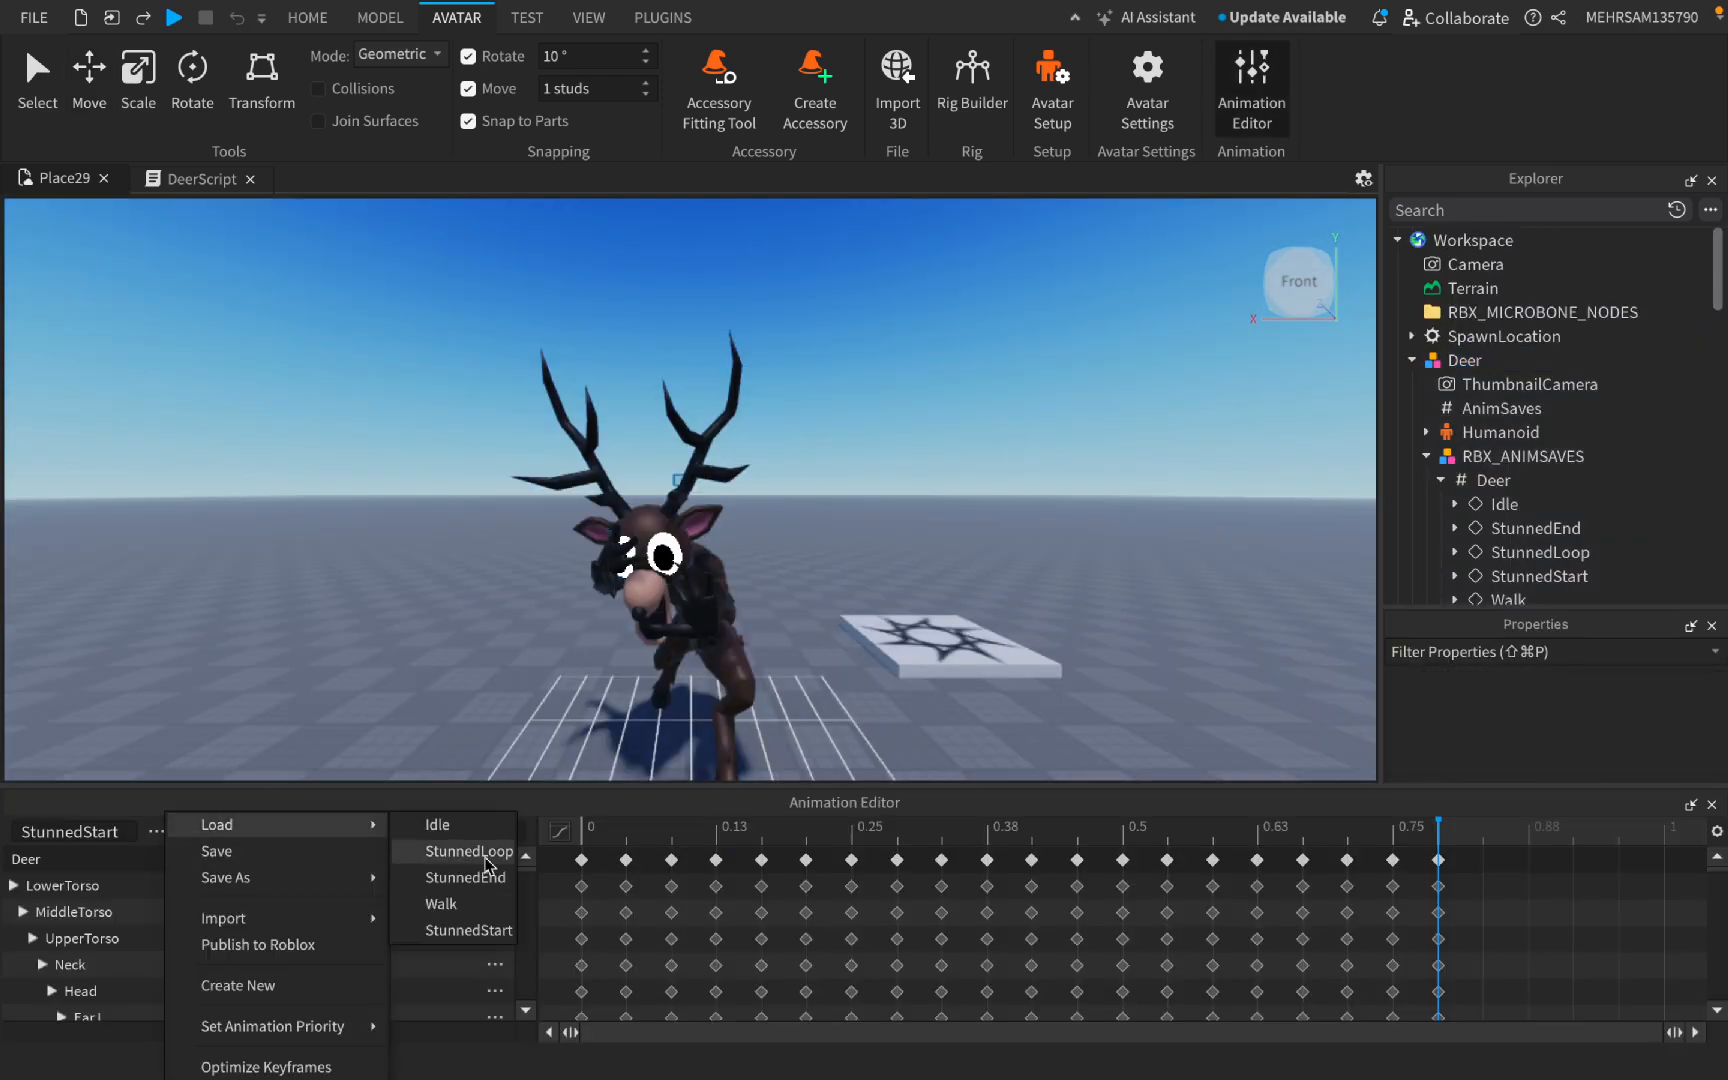
click(492, 882)
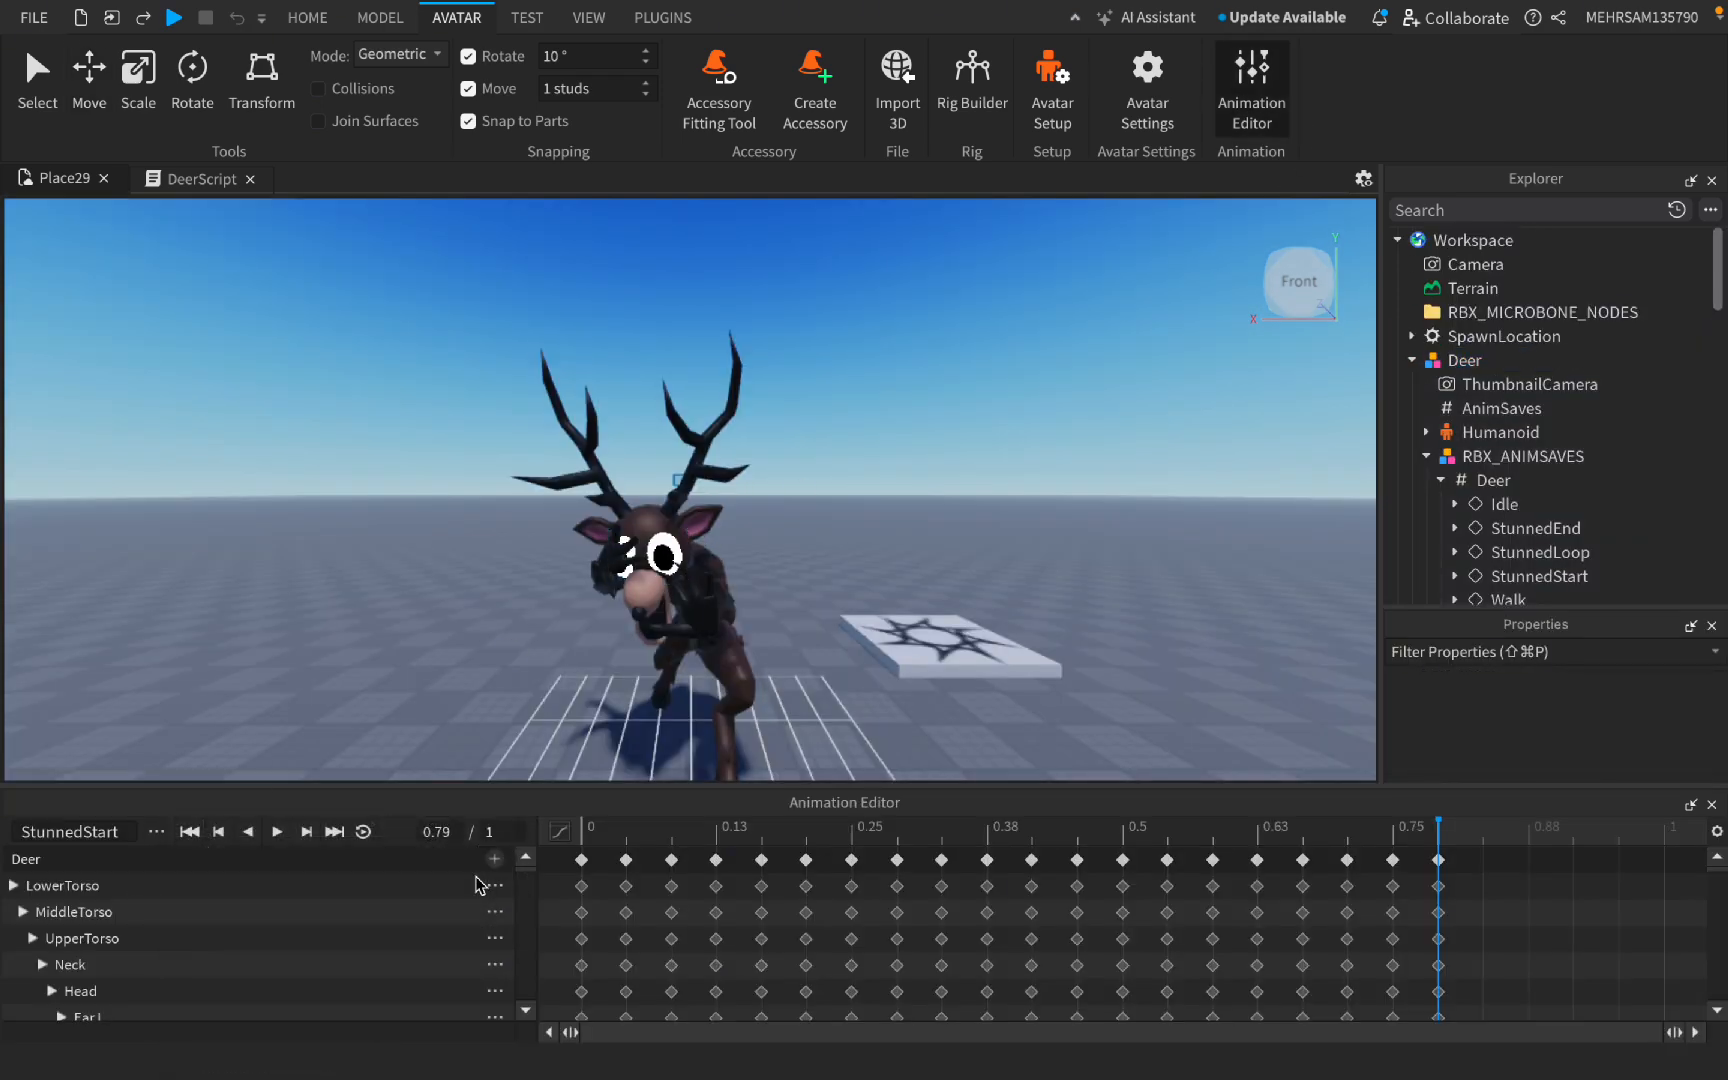
click(277, 831)
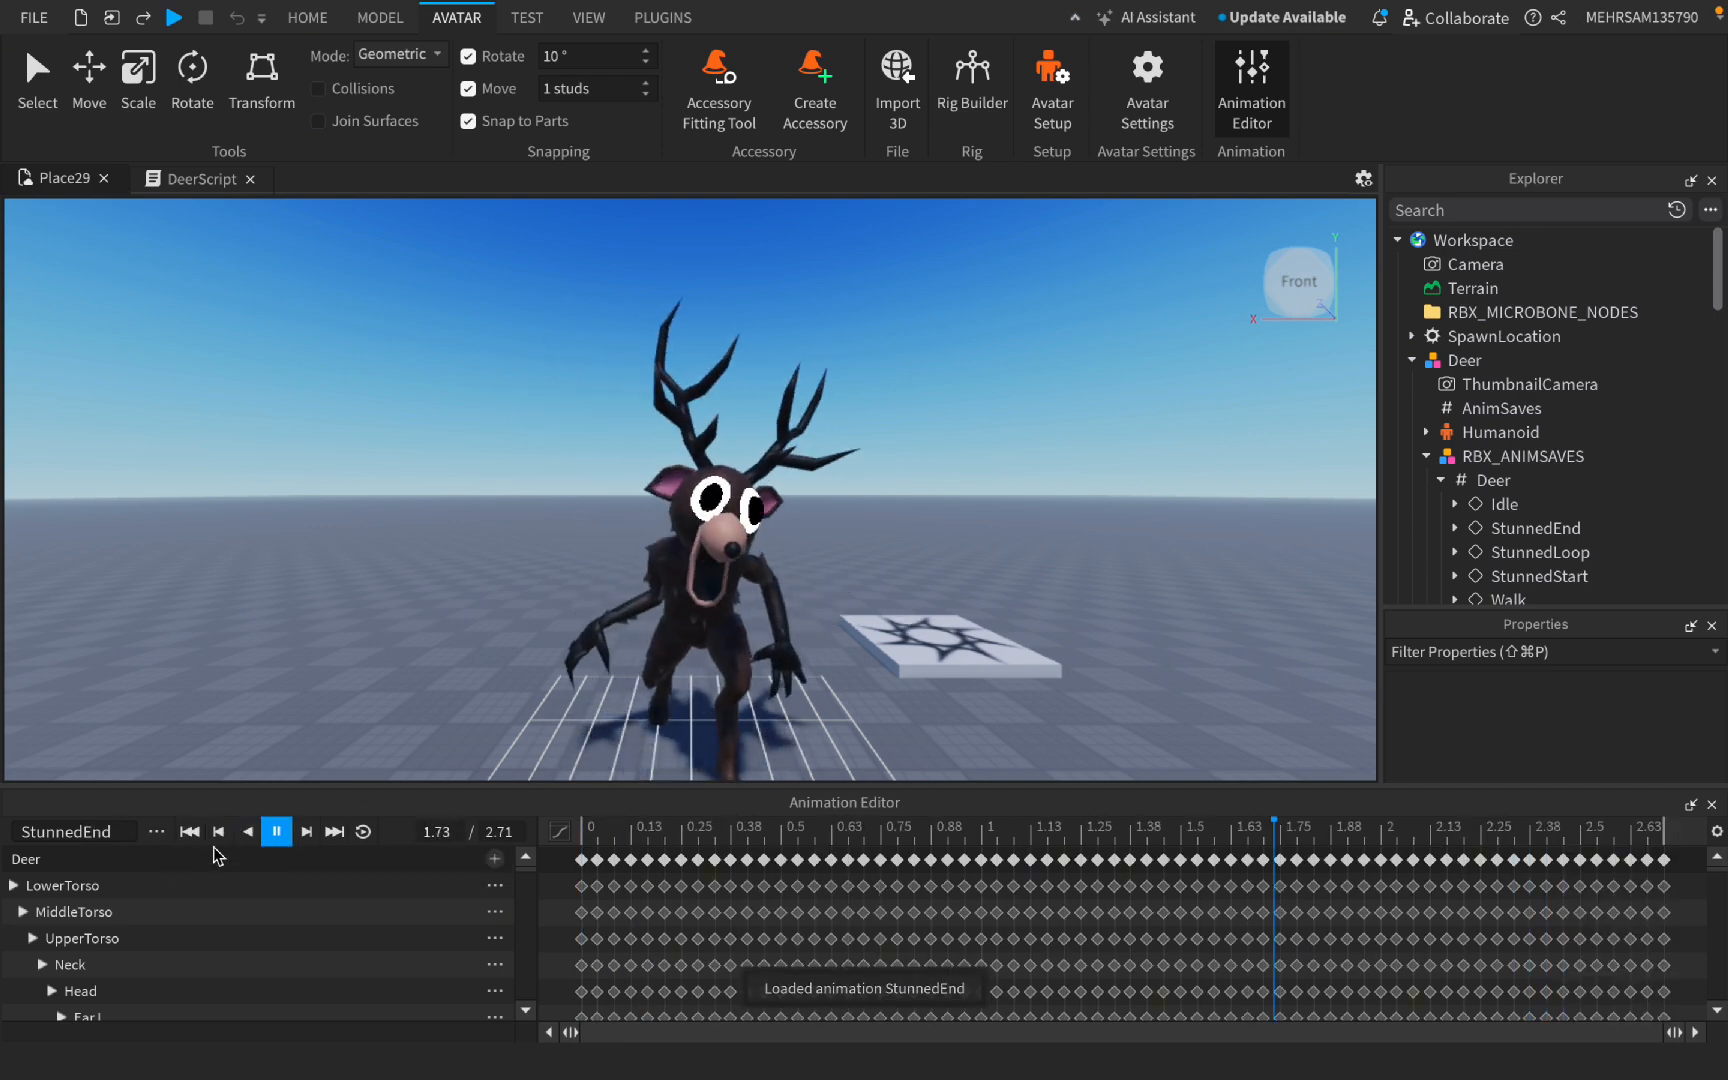
click(277, 831)
Step: Publish the StunnedEnd animation to Roblox, copy its asset ID, and close the Asset Configuration window
click(156, 831)
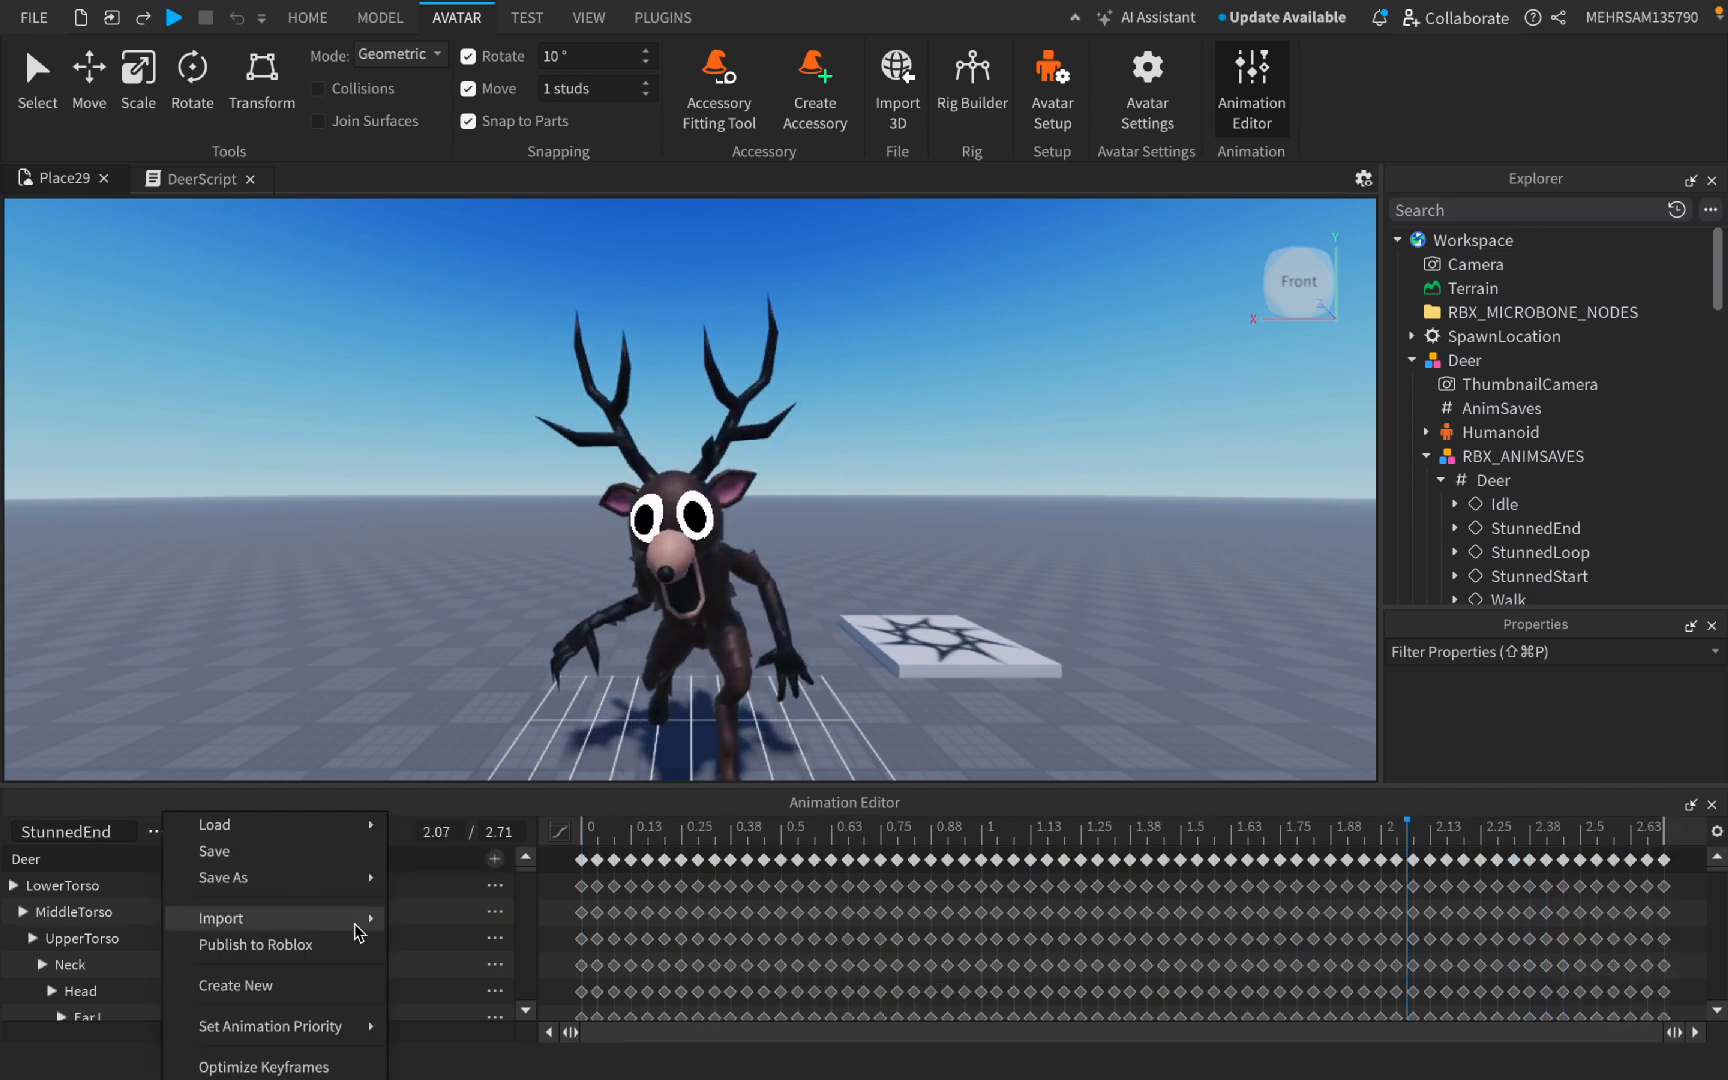
click(300, 941)
click(1434, 1026)
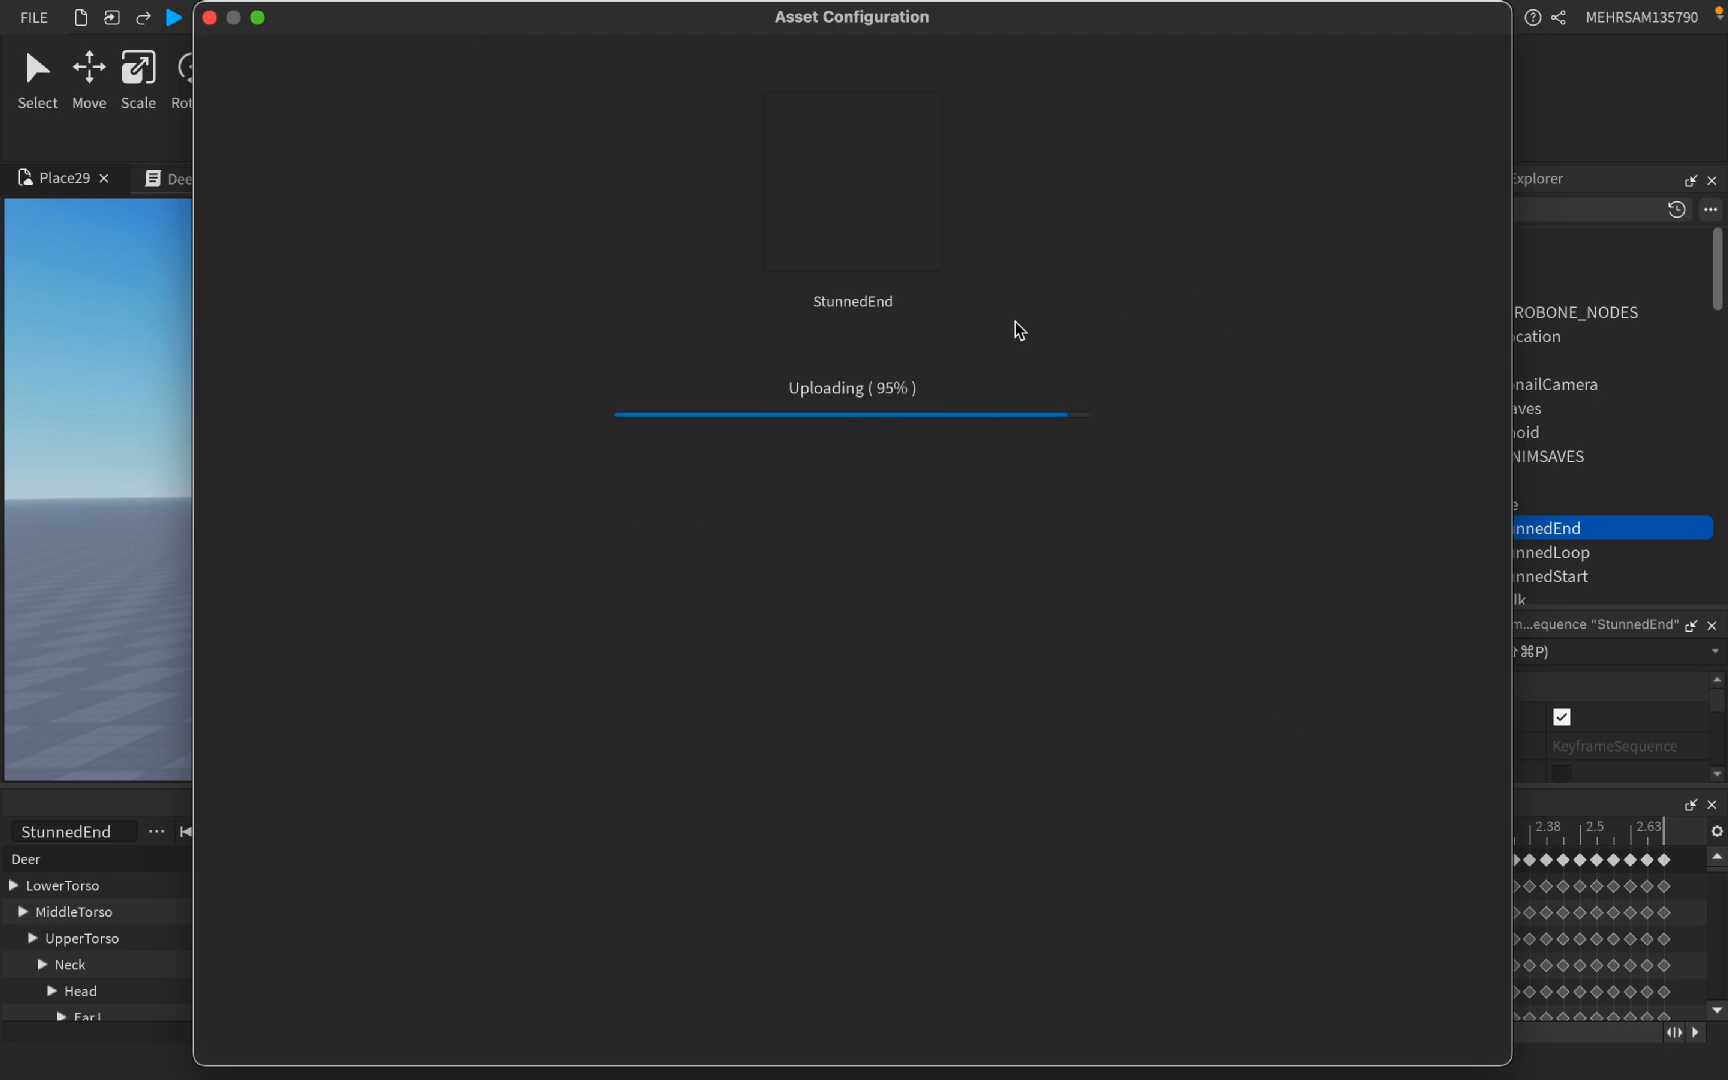
click(929, 339)
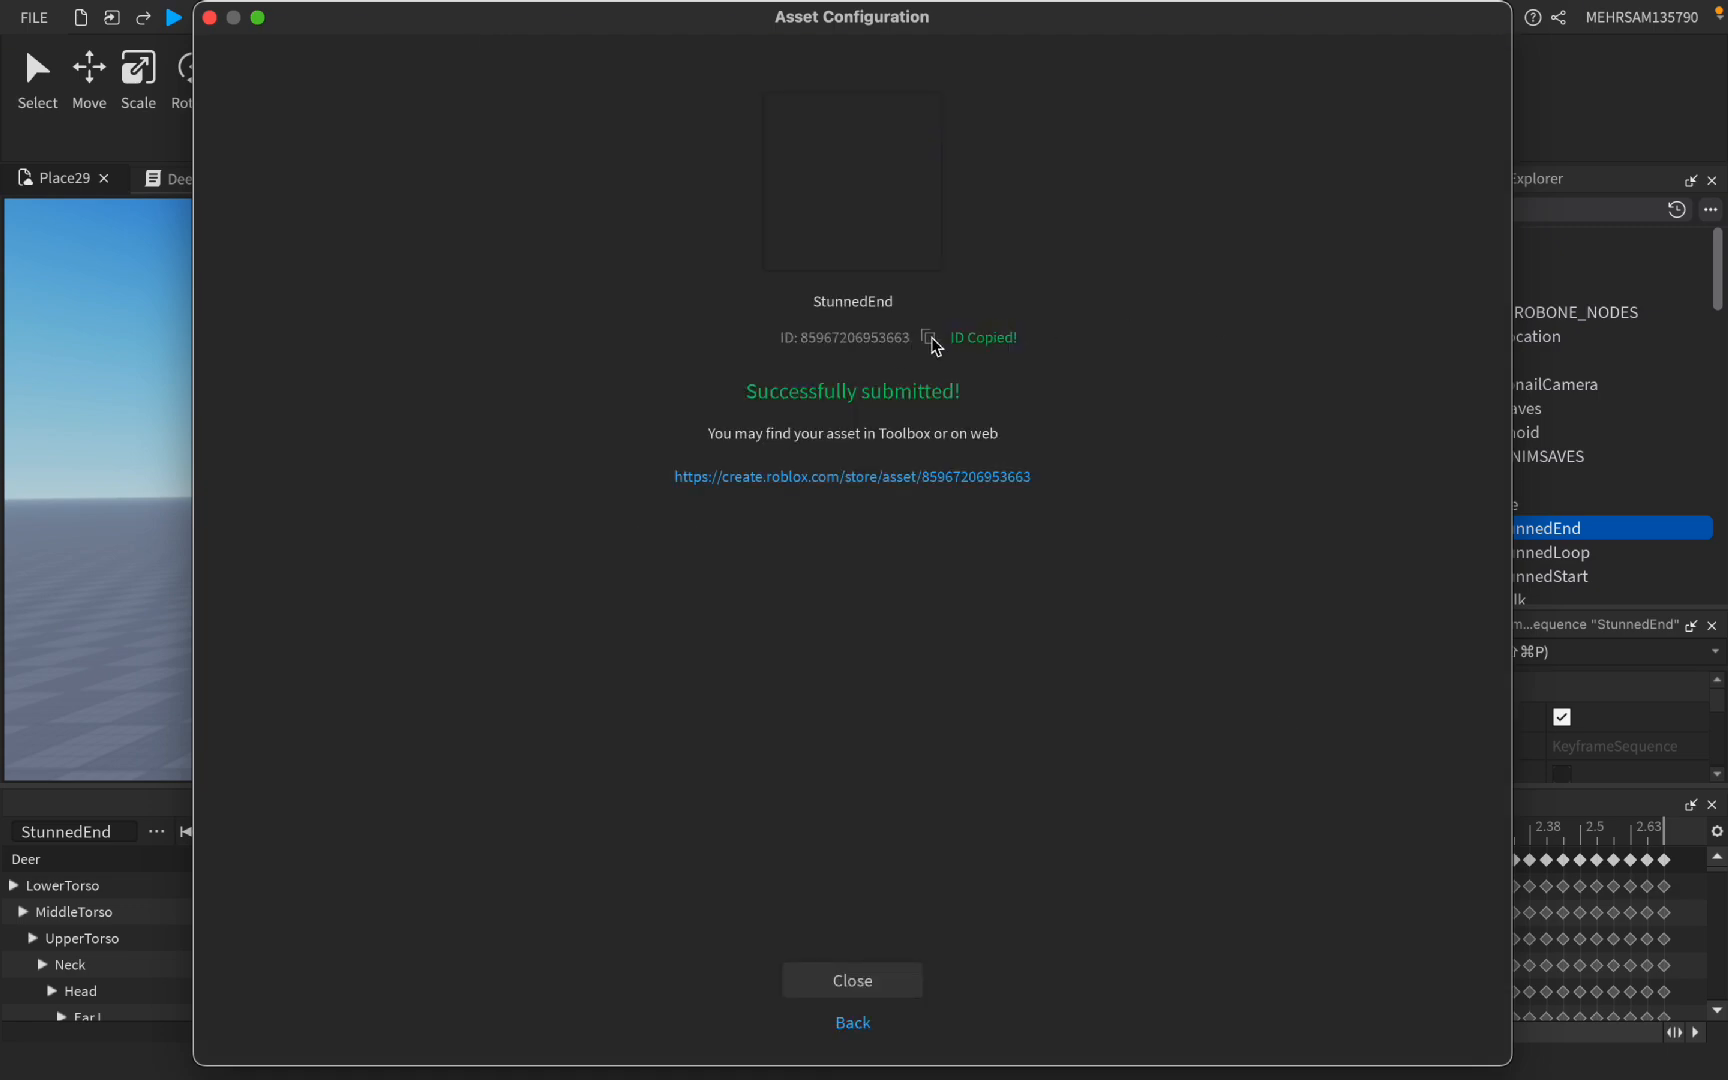
click(870, 975)
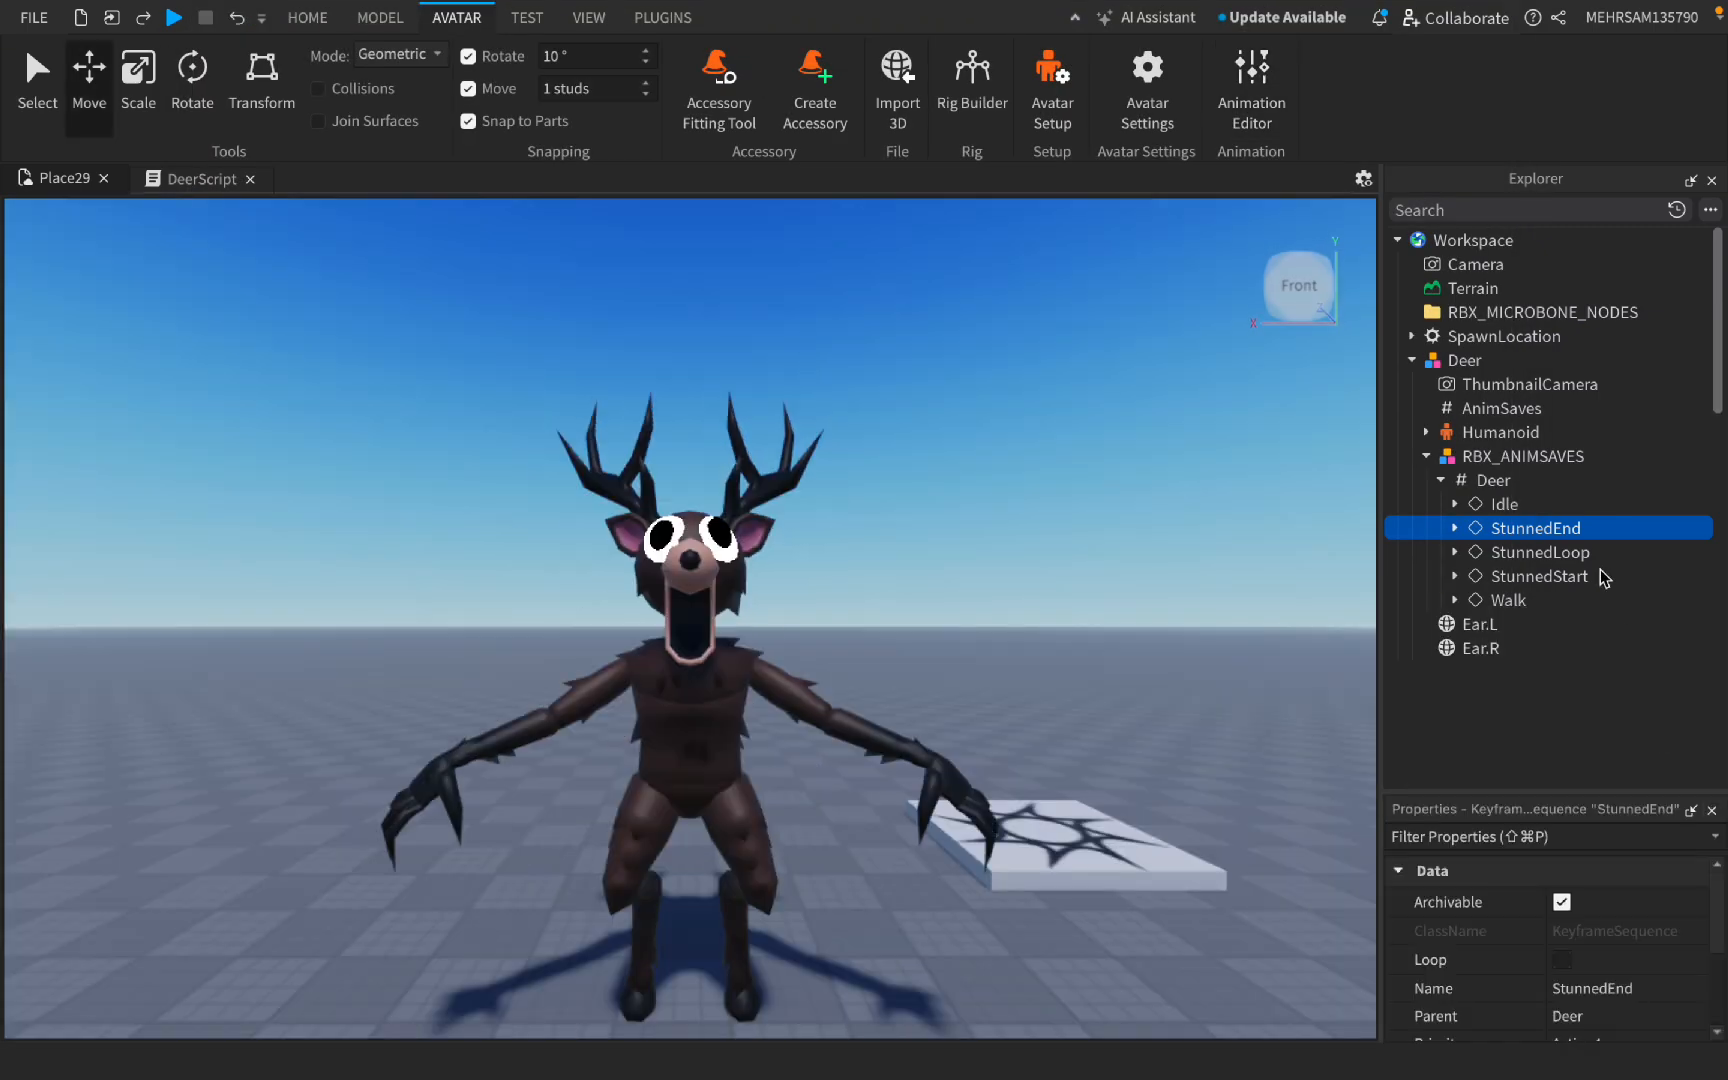
Step: Add a second Animation object to DeerScript and name it StunnedEndAnim
scroll(1603, 578, down, 5)
scroll(1603, 578, down, 5)
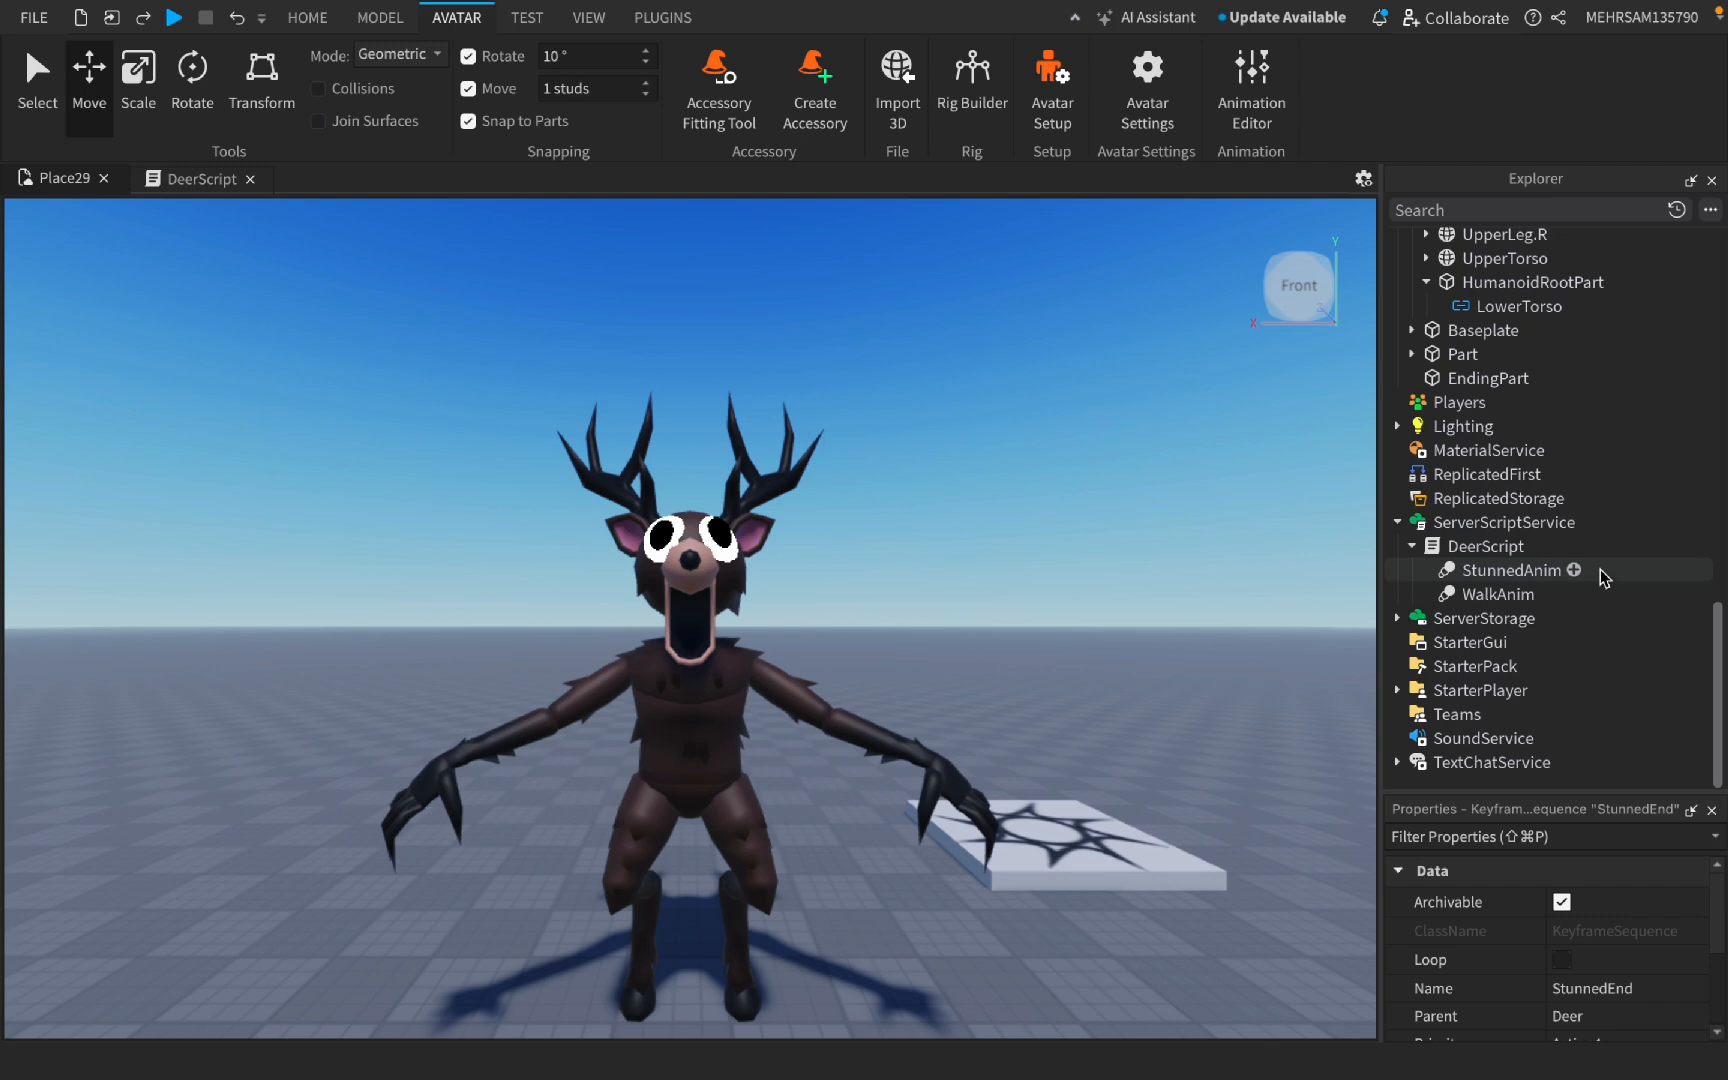
click(1532, 542)
click(1326, 604)
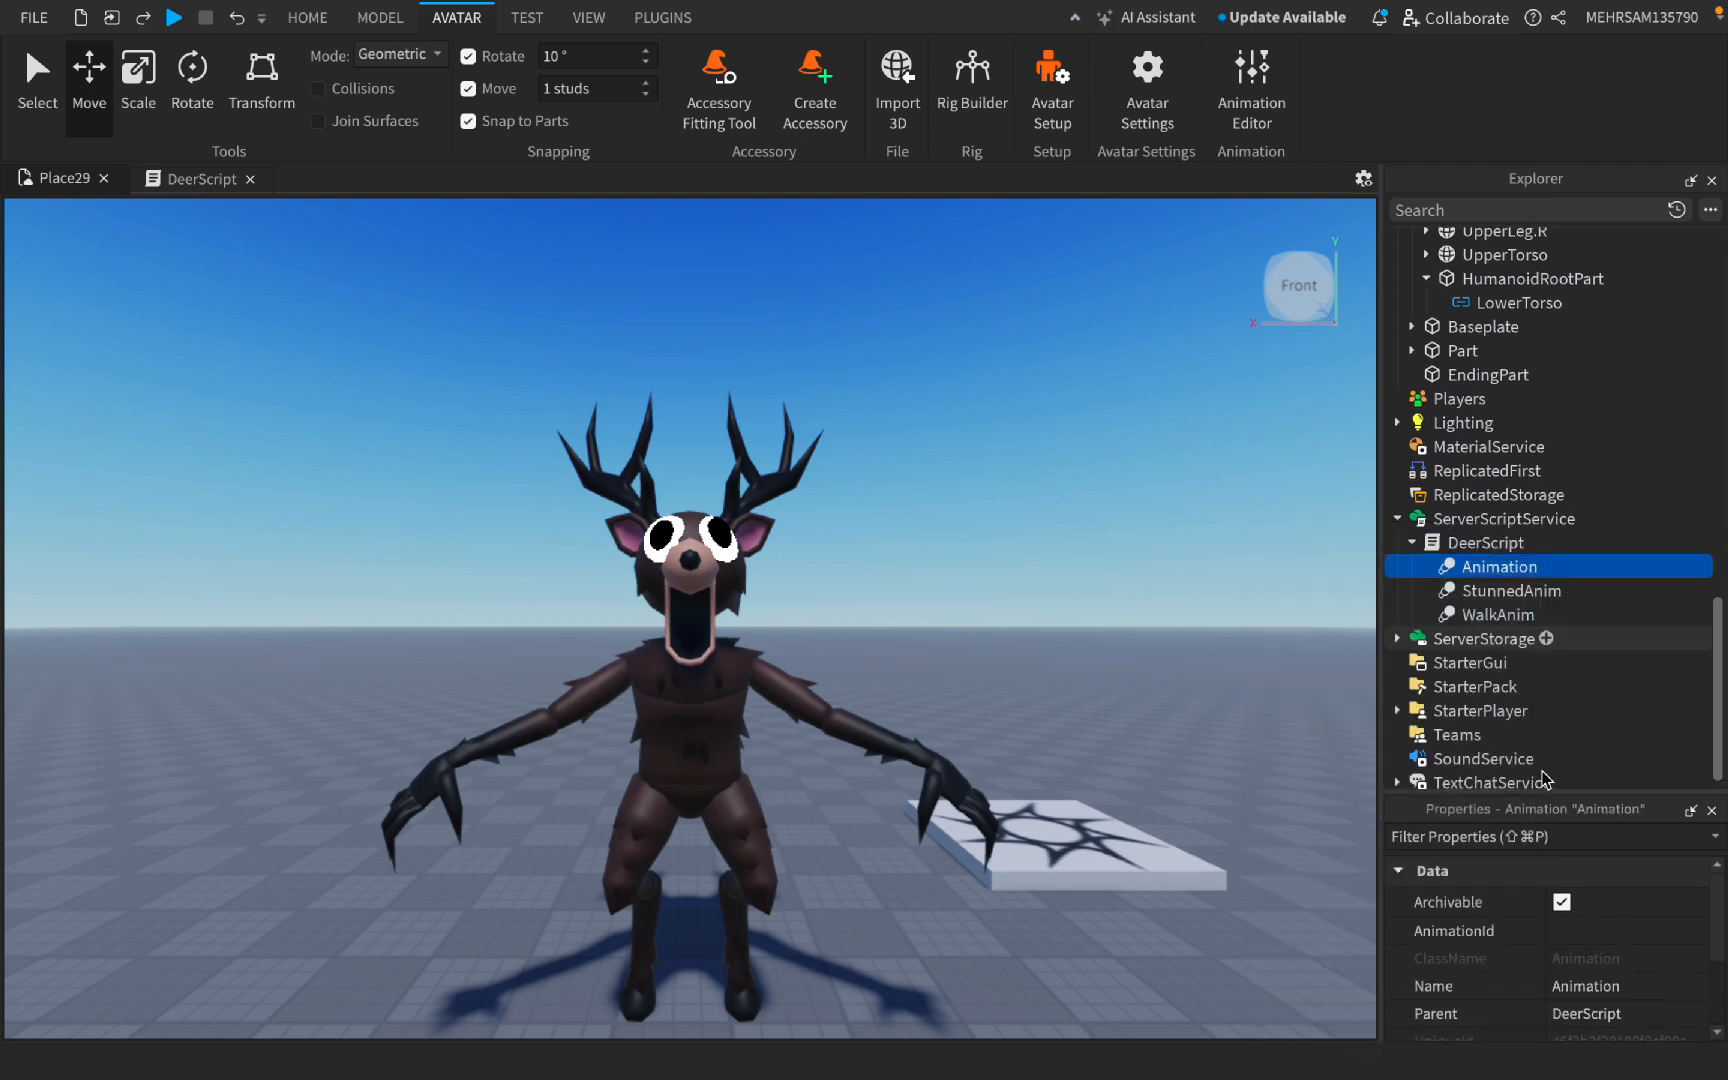
click(1607, 988)
key(BackSpace)
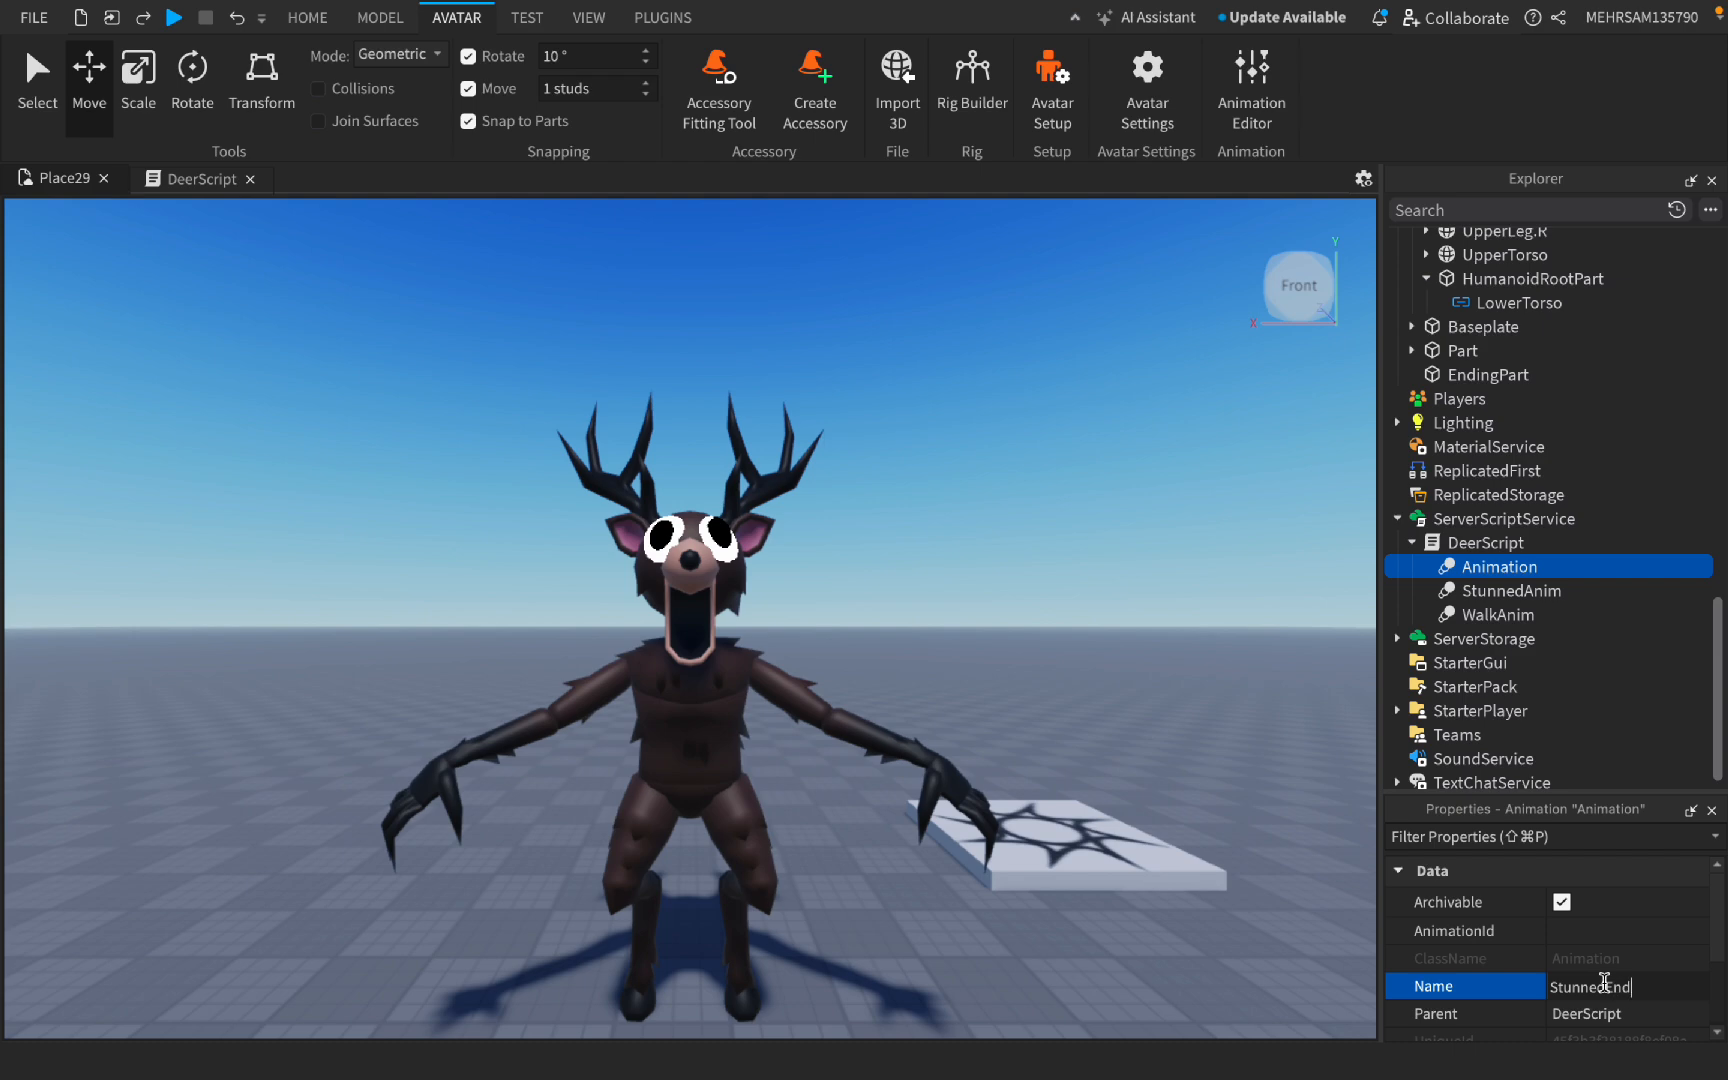
key(Return)
Step: Paste the copied StunnedEnd asset ID as StunnedEndAnim's AnimationId
click(1616, 931)
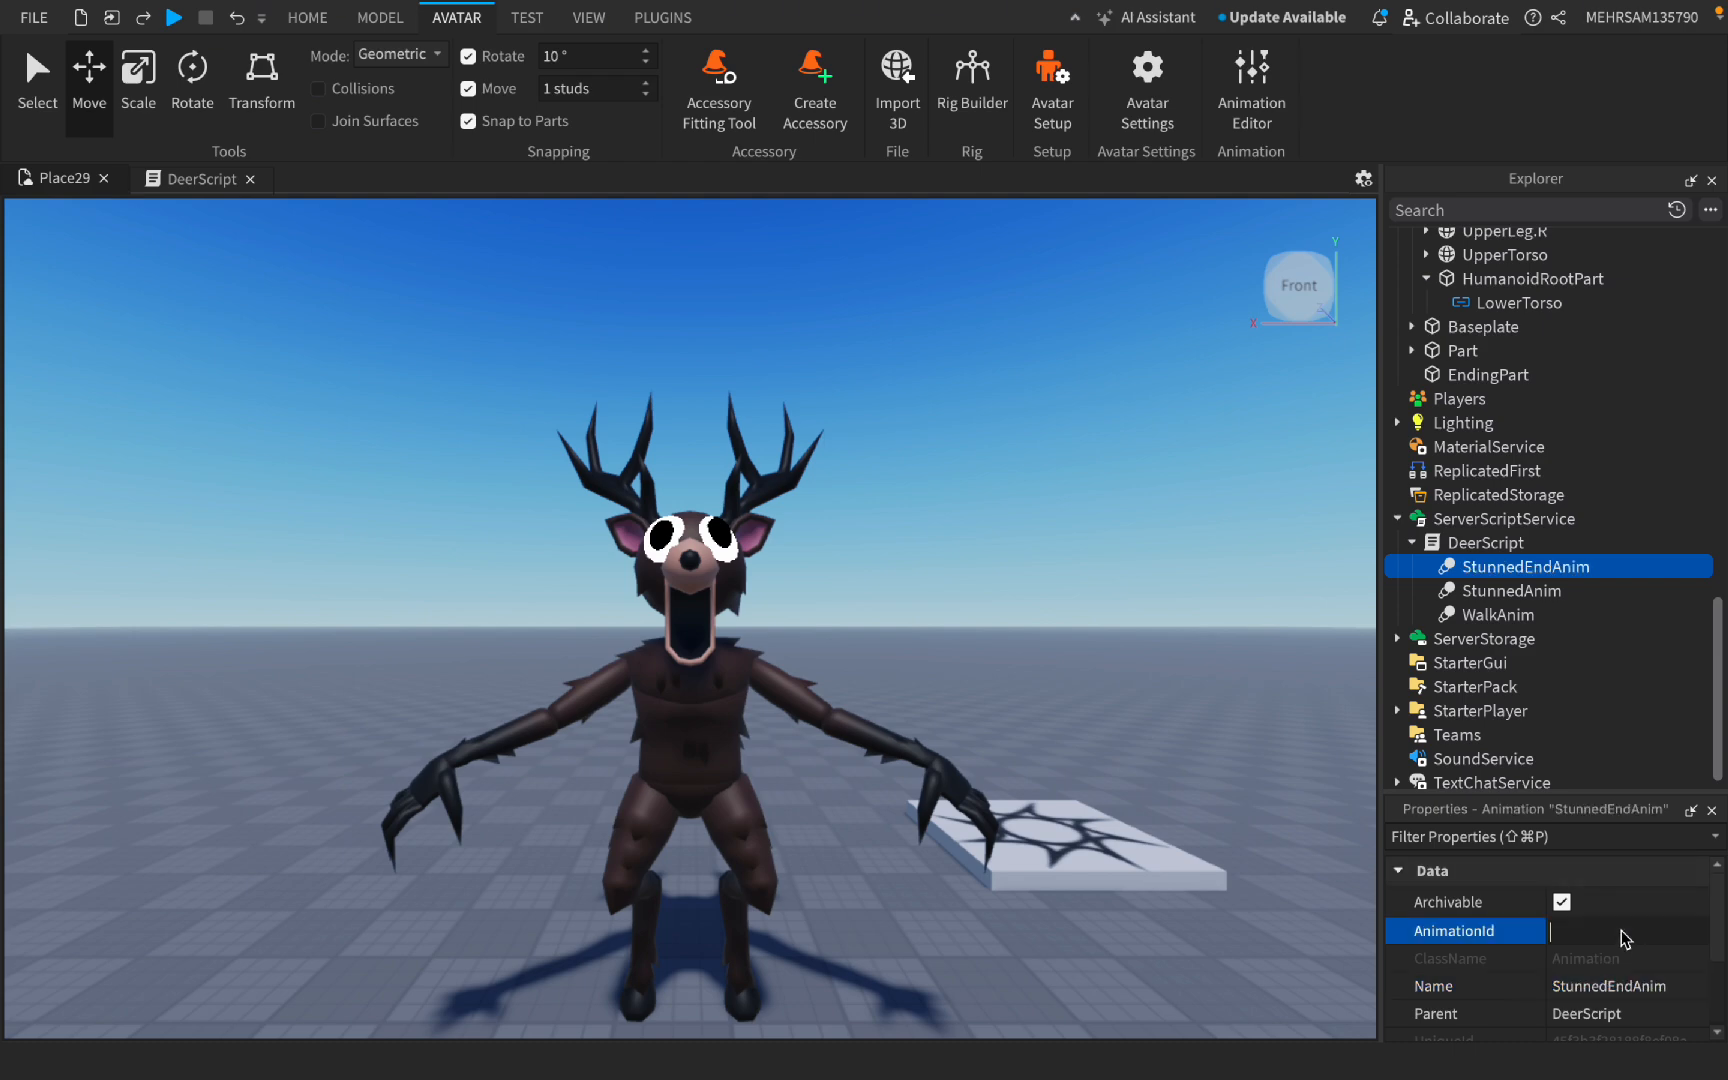
key(ctrl+v)
key(Return)
Step: Check the animation references in DeerScript, return to Place29, and collapse ServerScriptService
click(200, 178)
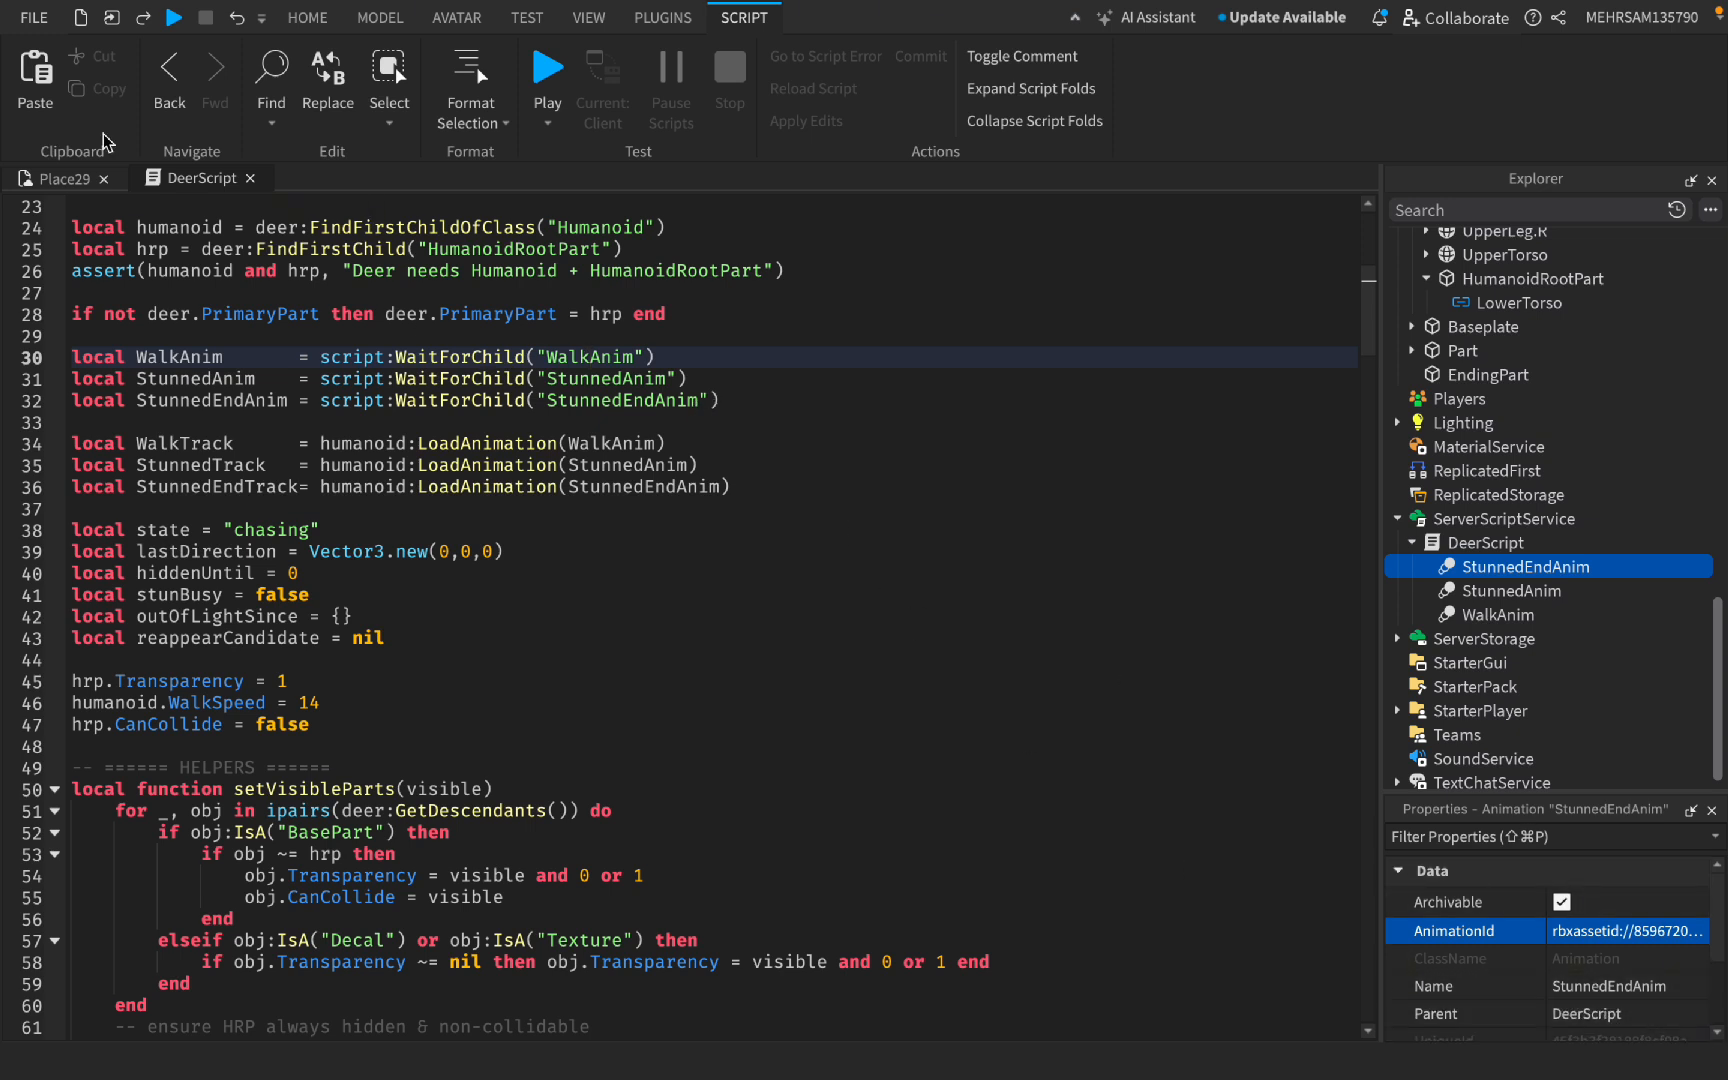
click(66, 184)
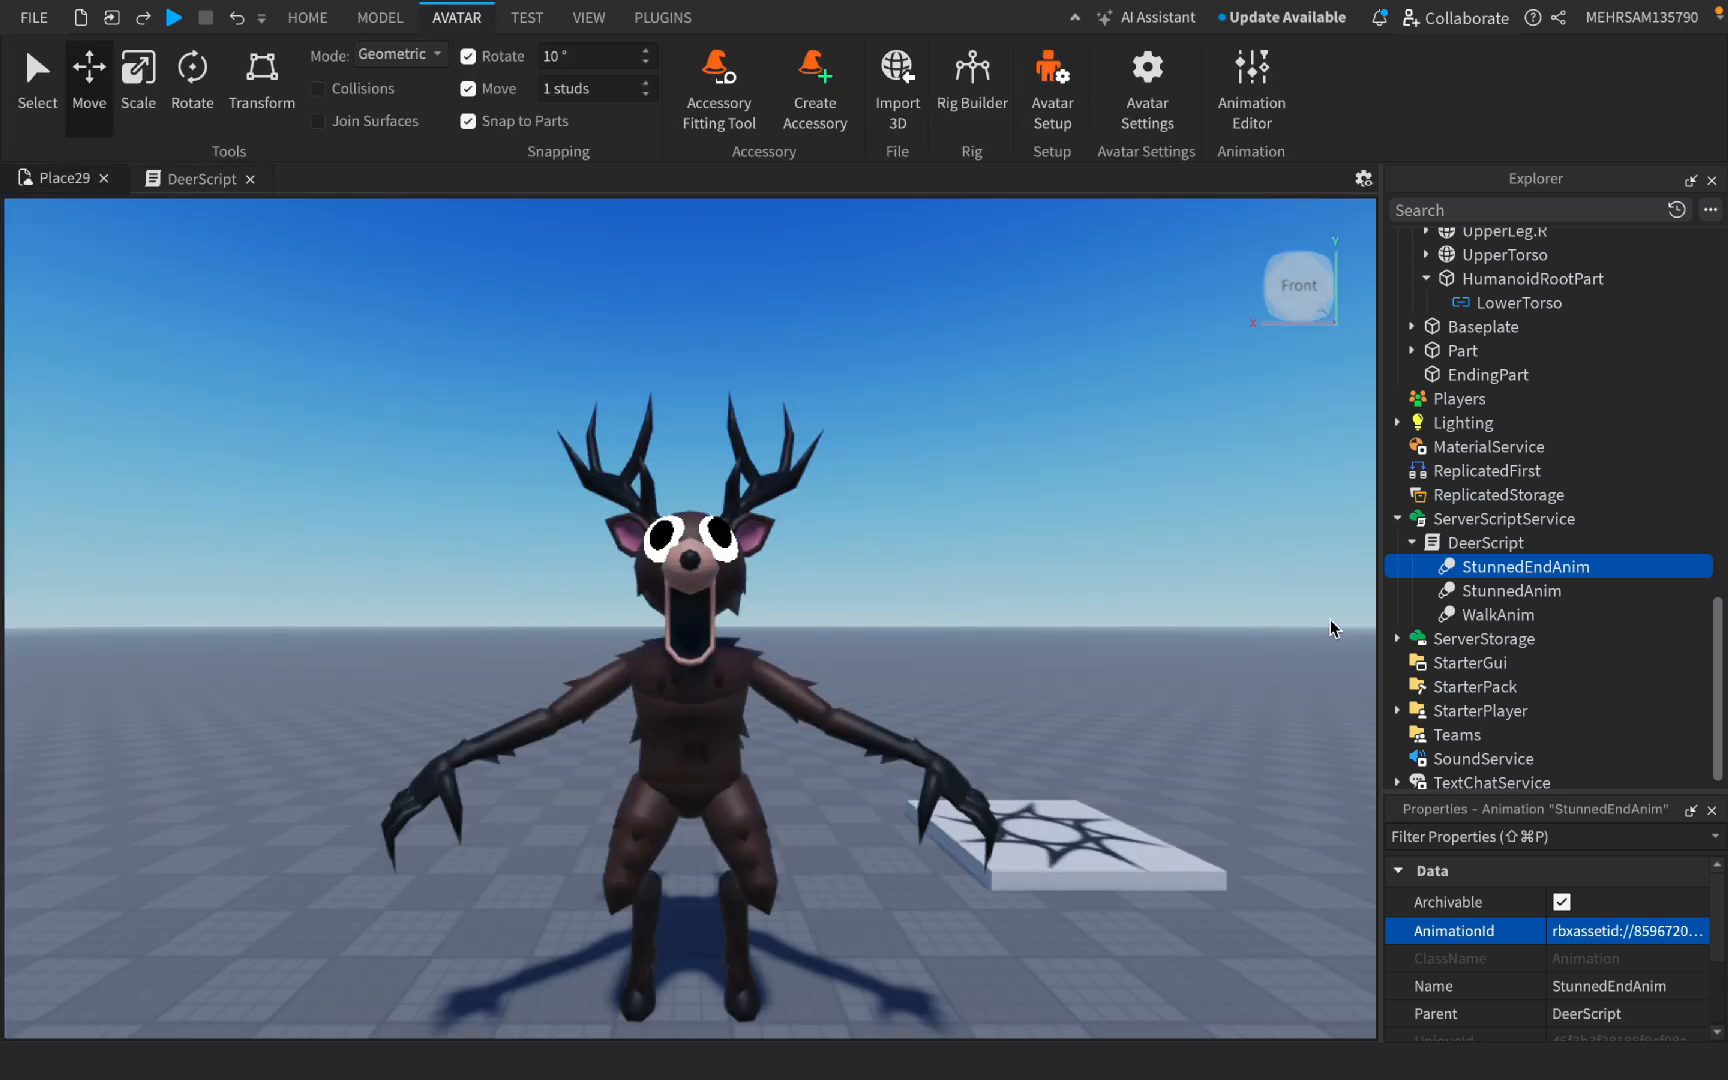
click(1432, 543)
click(1412, 542)
click(1404, 587)
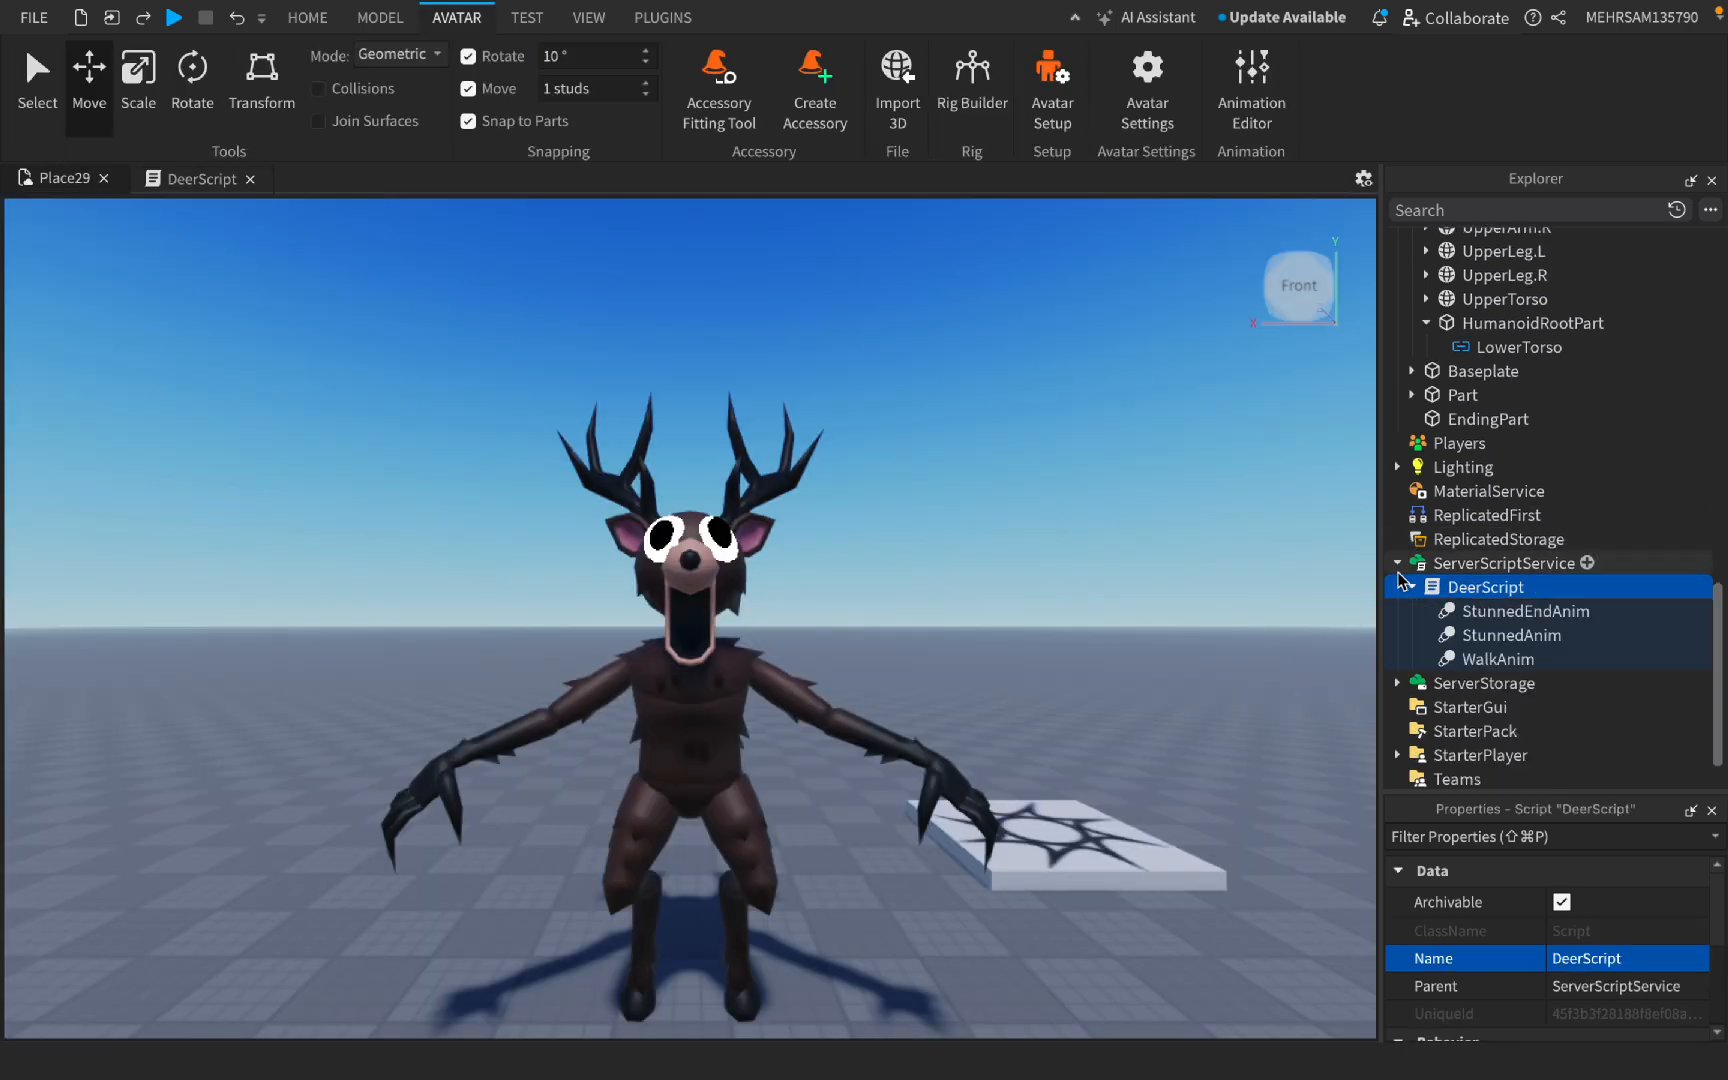
click(1397, 563)
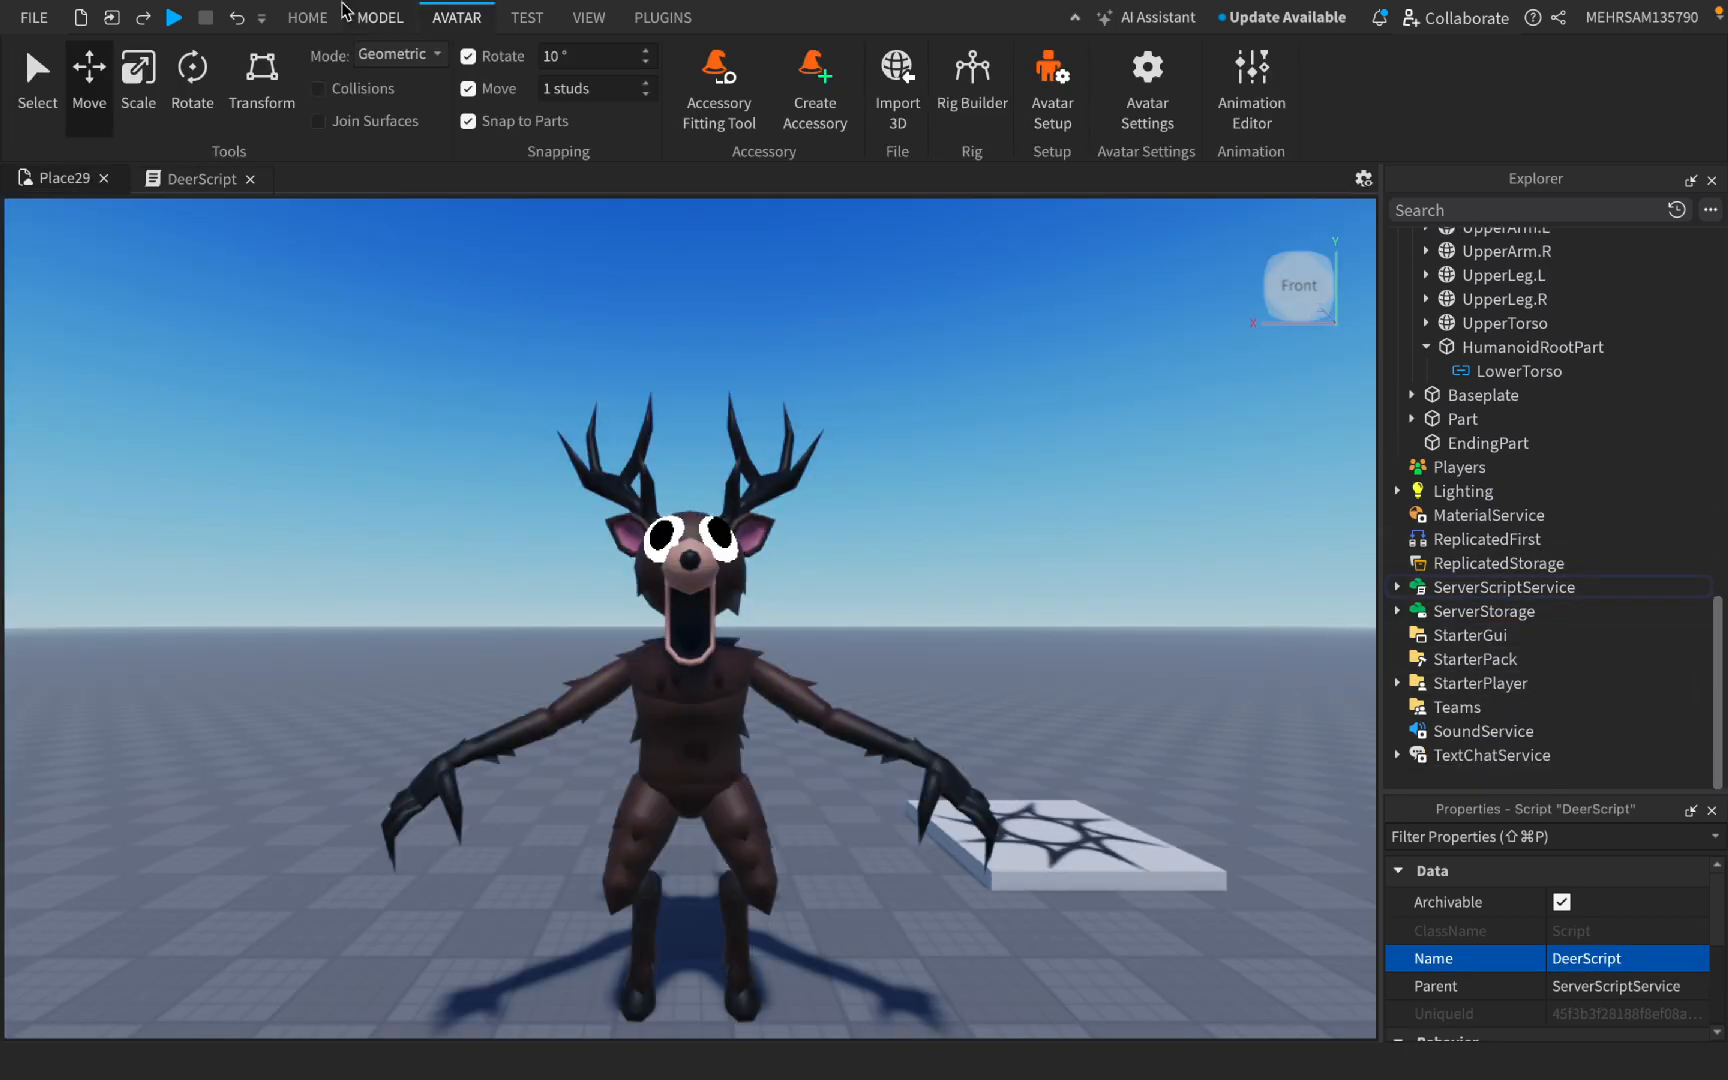
Step: Search the Creator Store models for "flashlight" and insert the Flashlight Tool into StarterPack
click(308, 18)
click(655, 113)
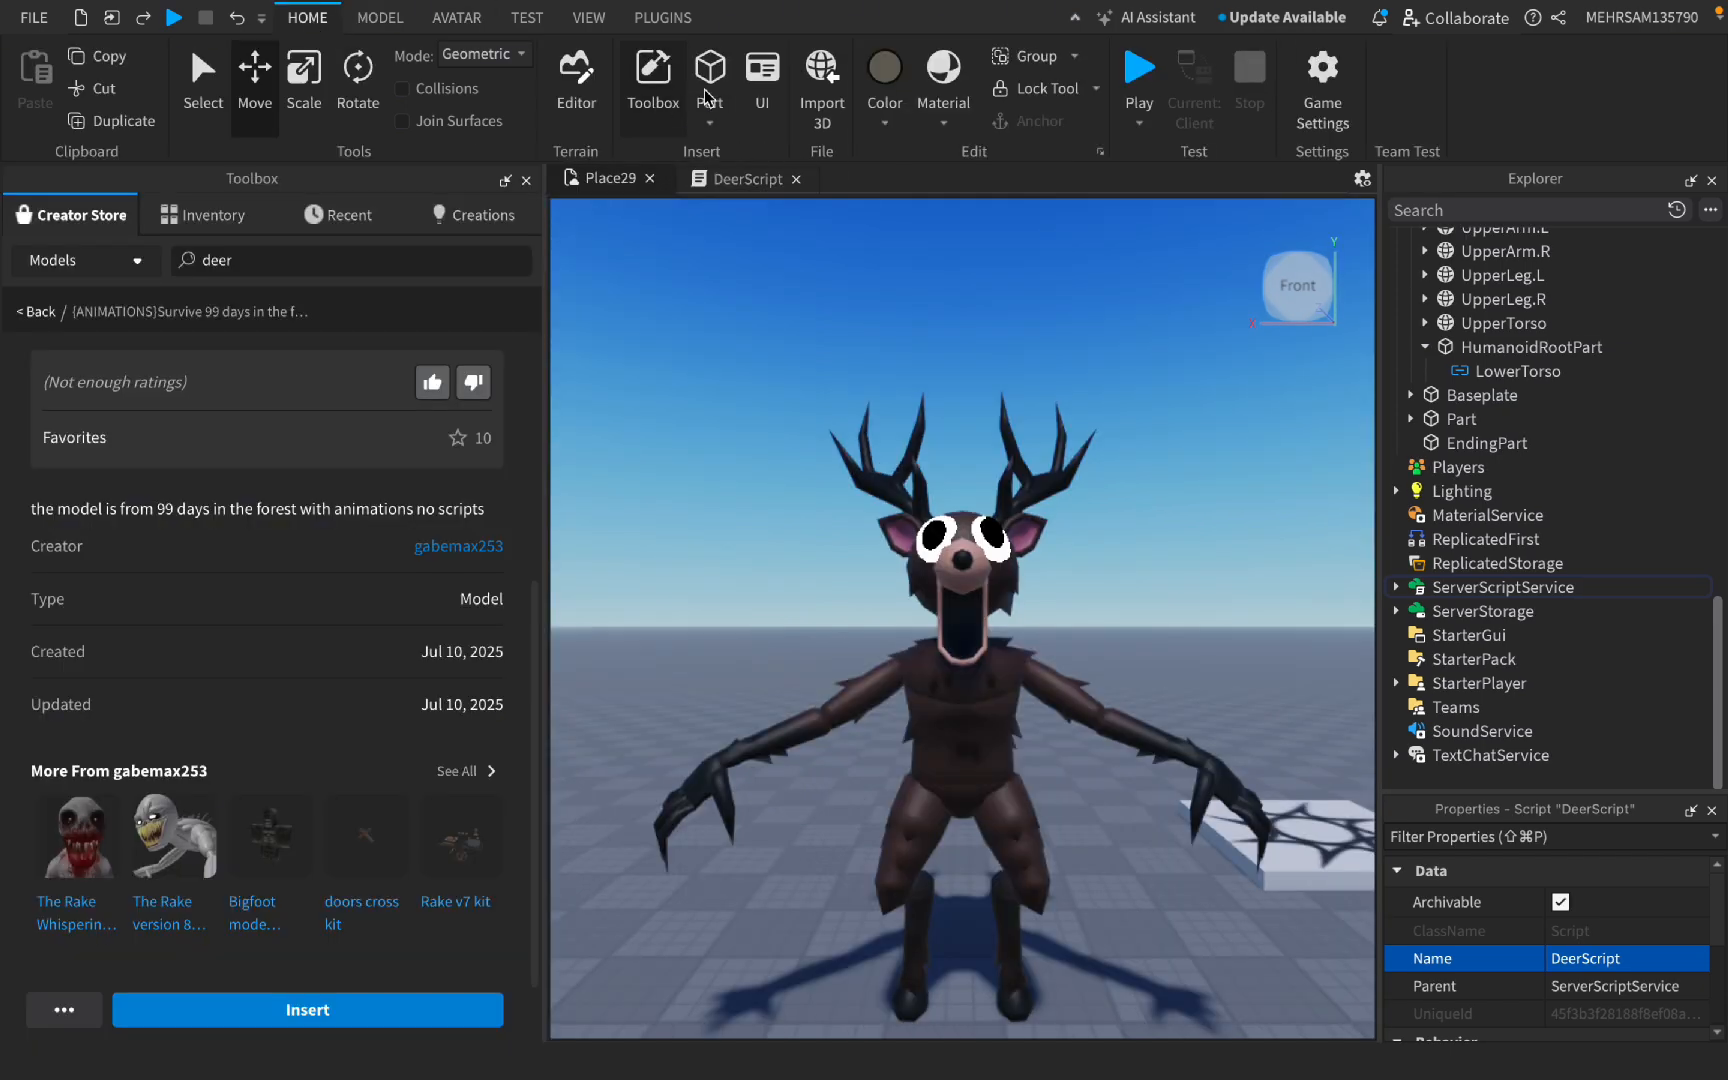
click(336, 262)
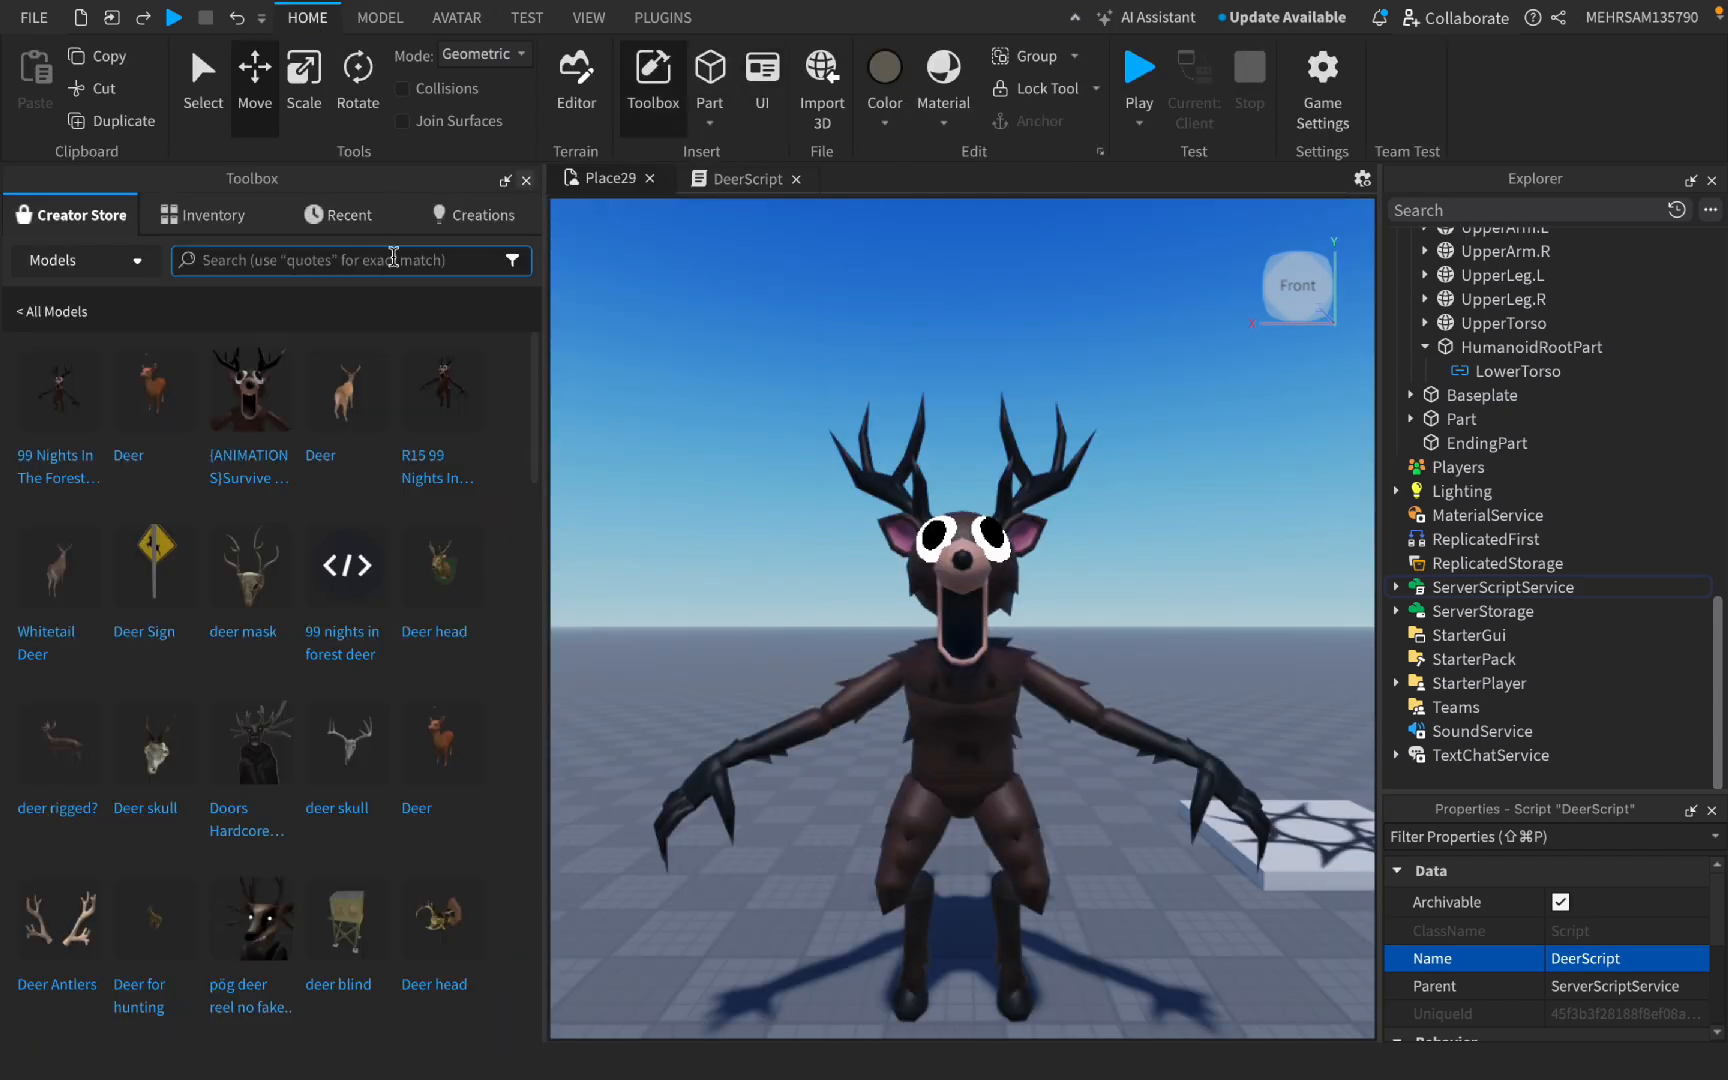
text(flashlight)
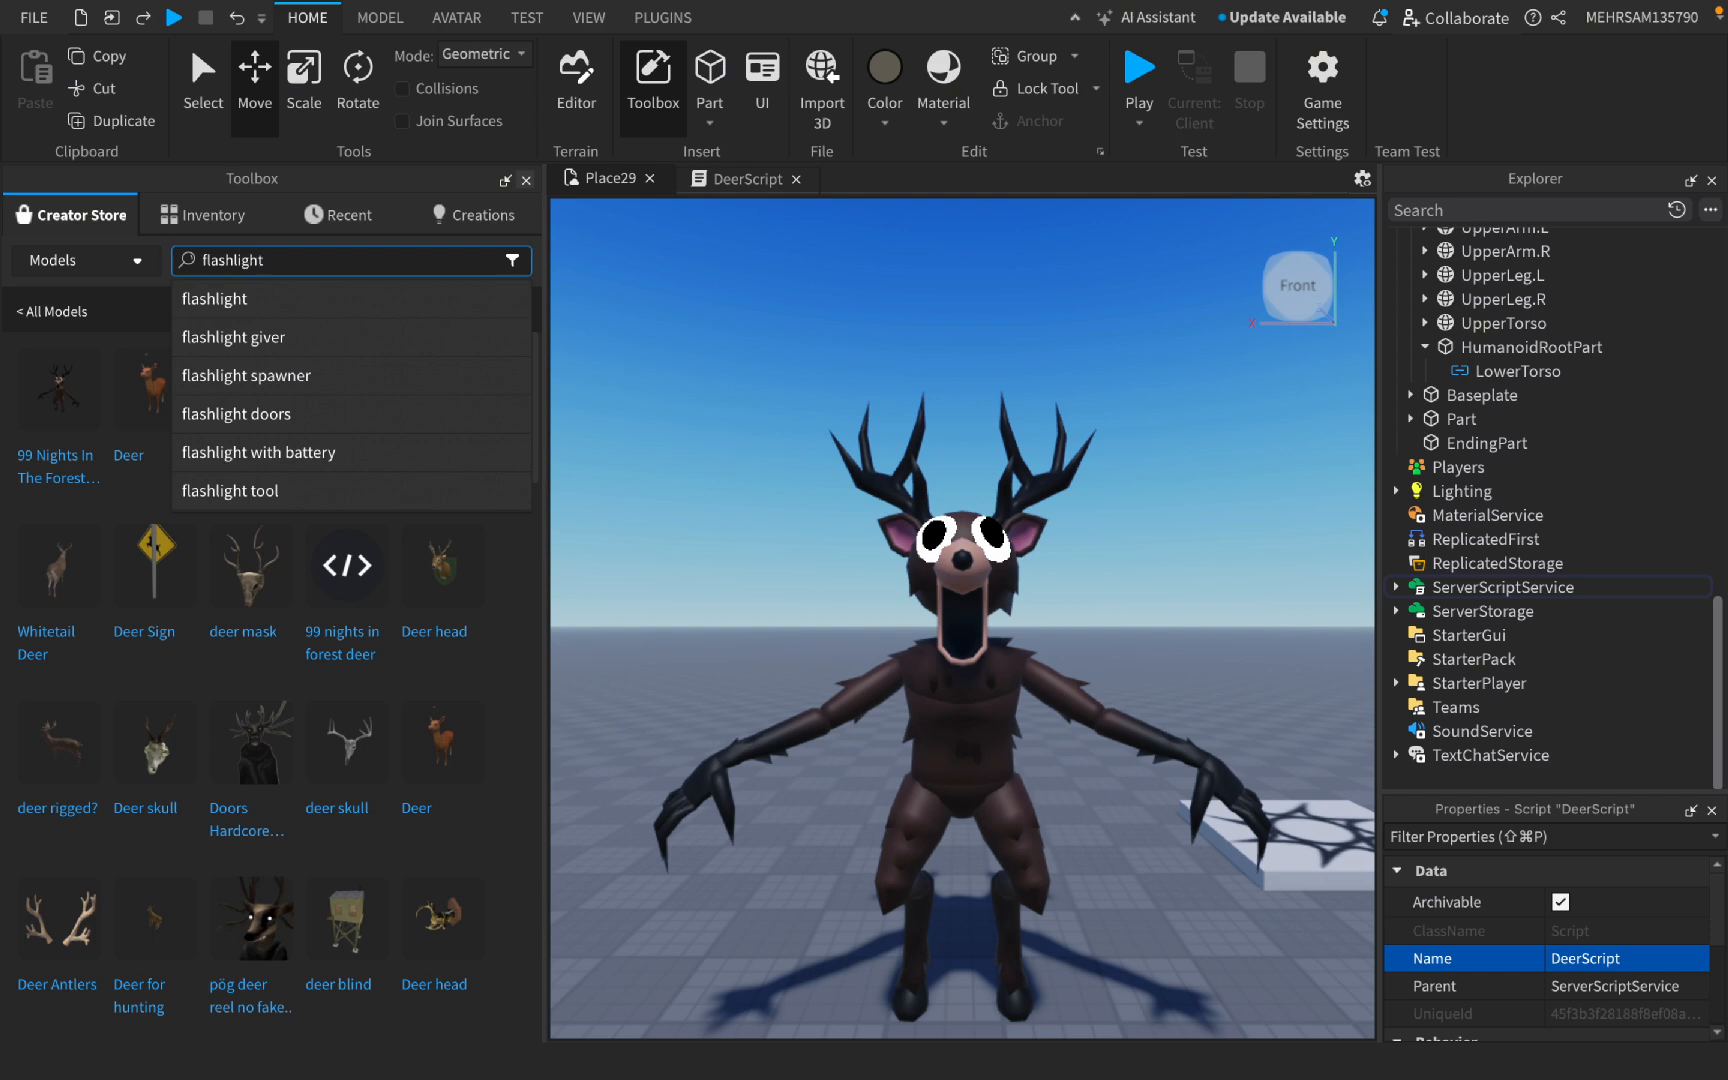
key(Return)
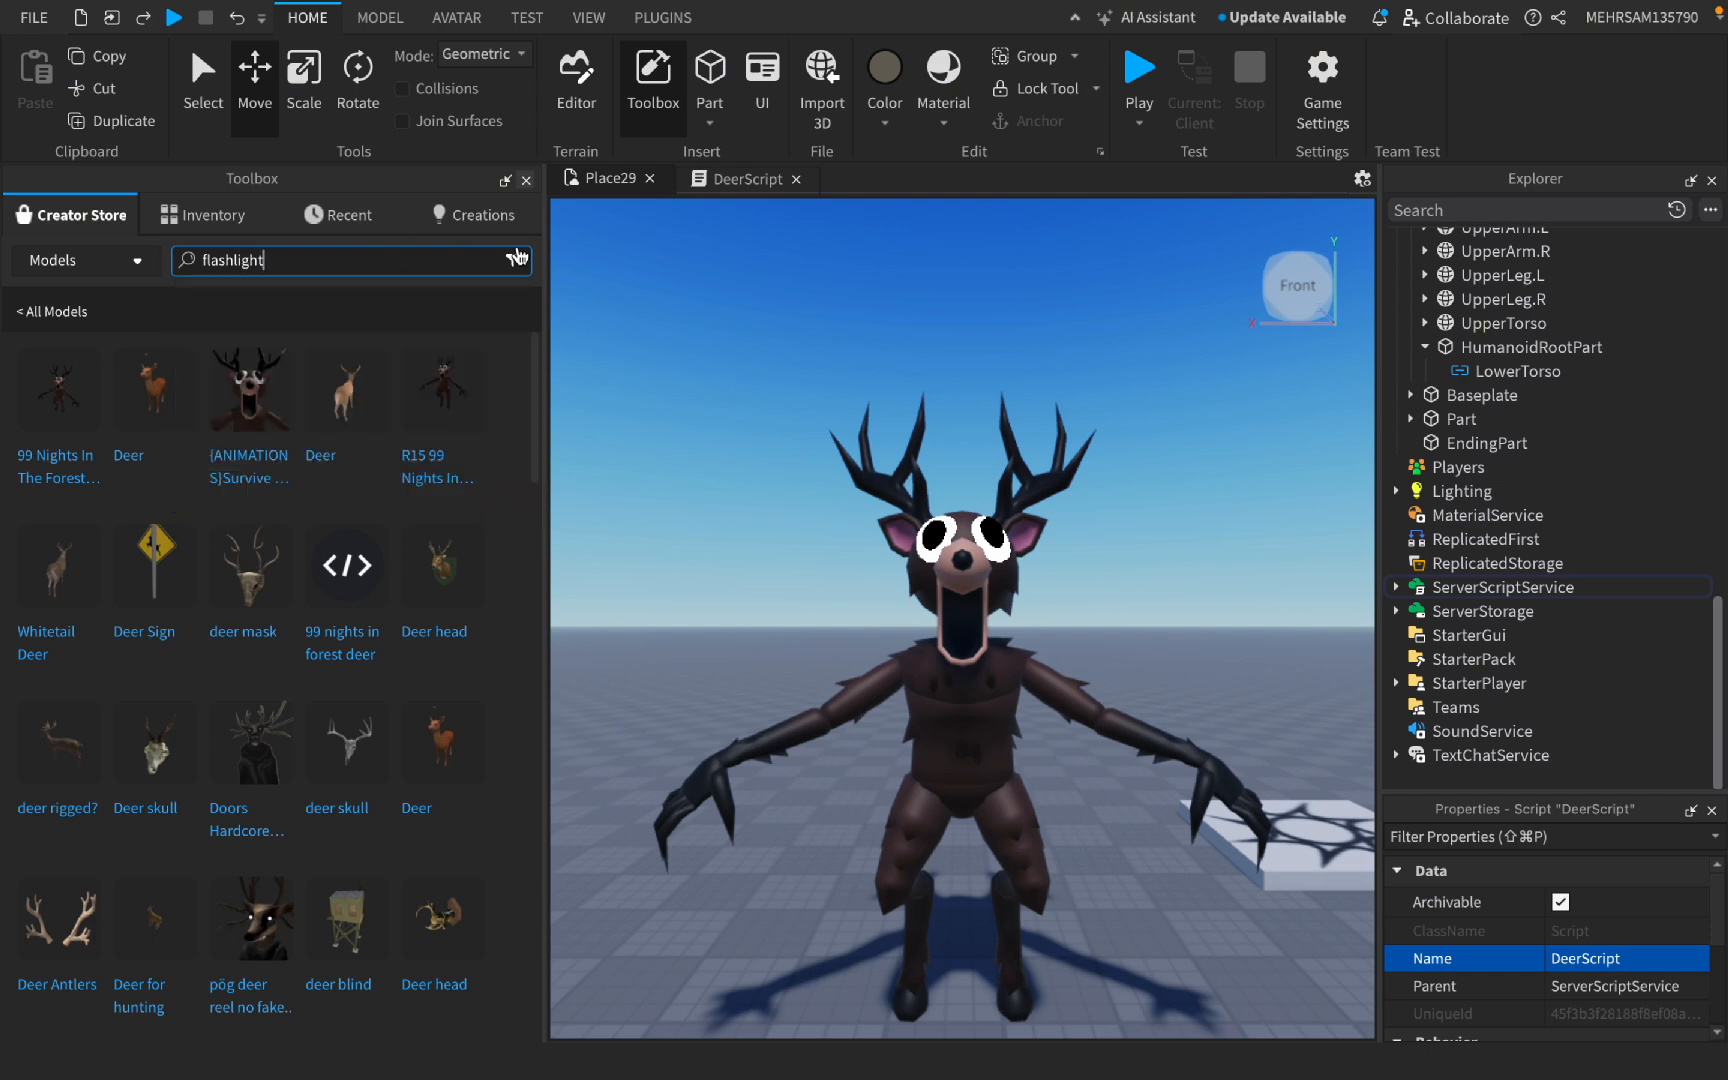
click(130, 261)
click(116, 300)
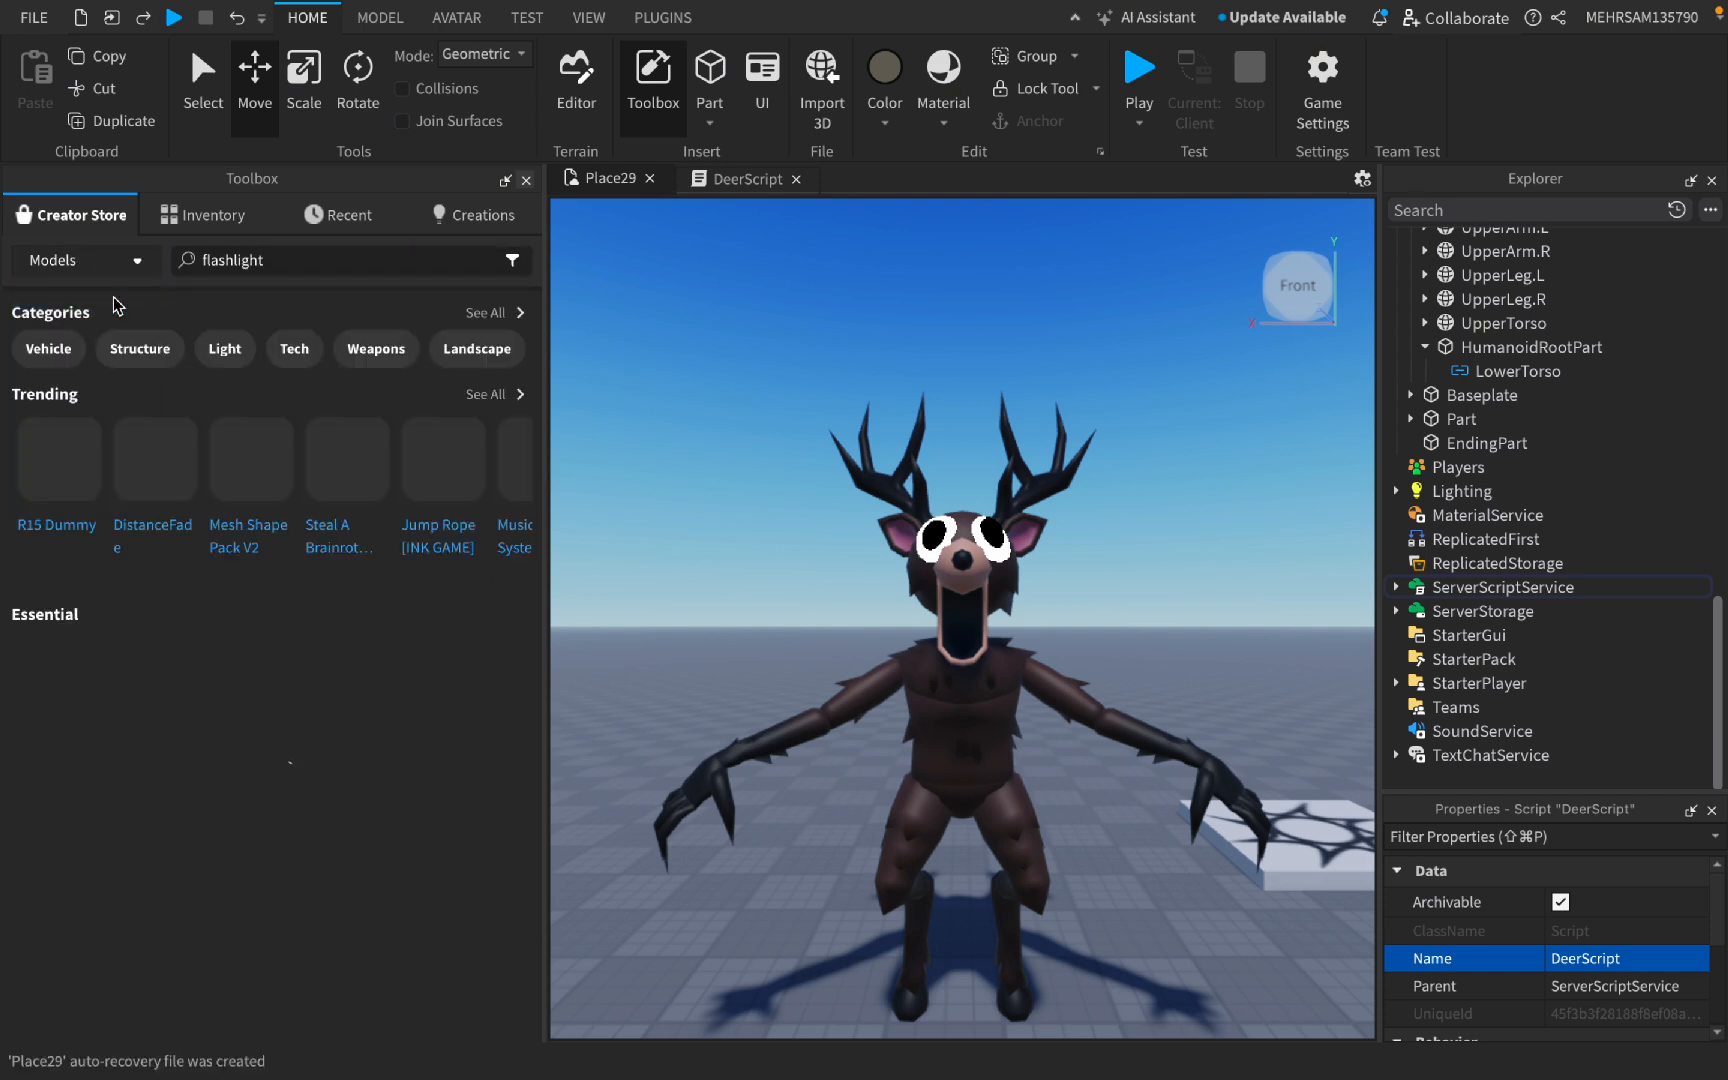
click(312, 257)
key(Return)
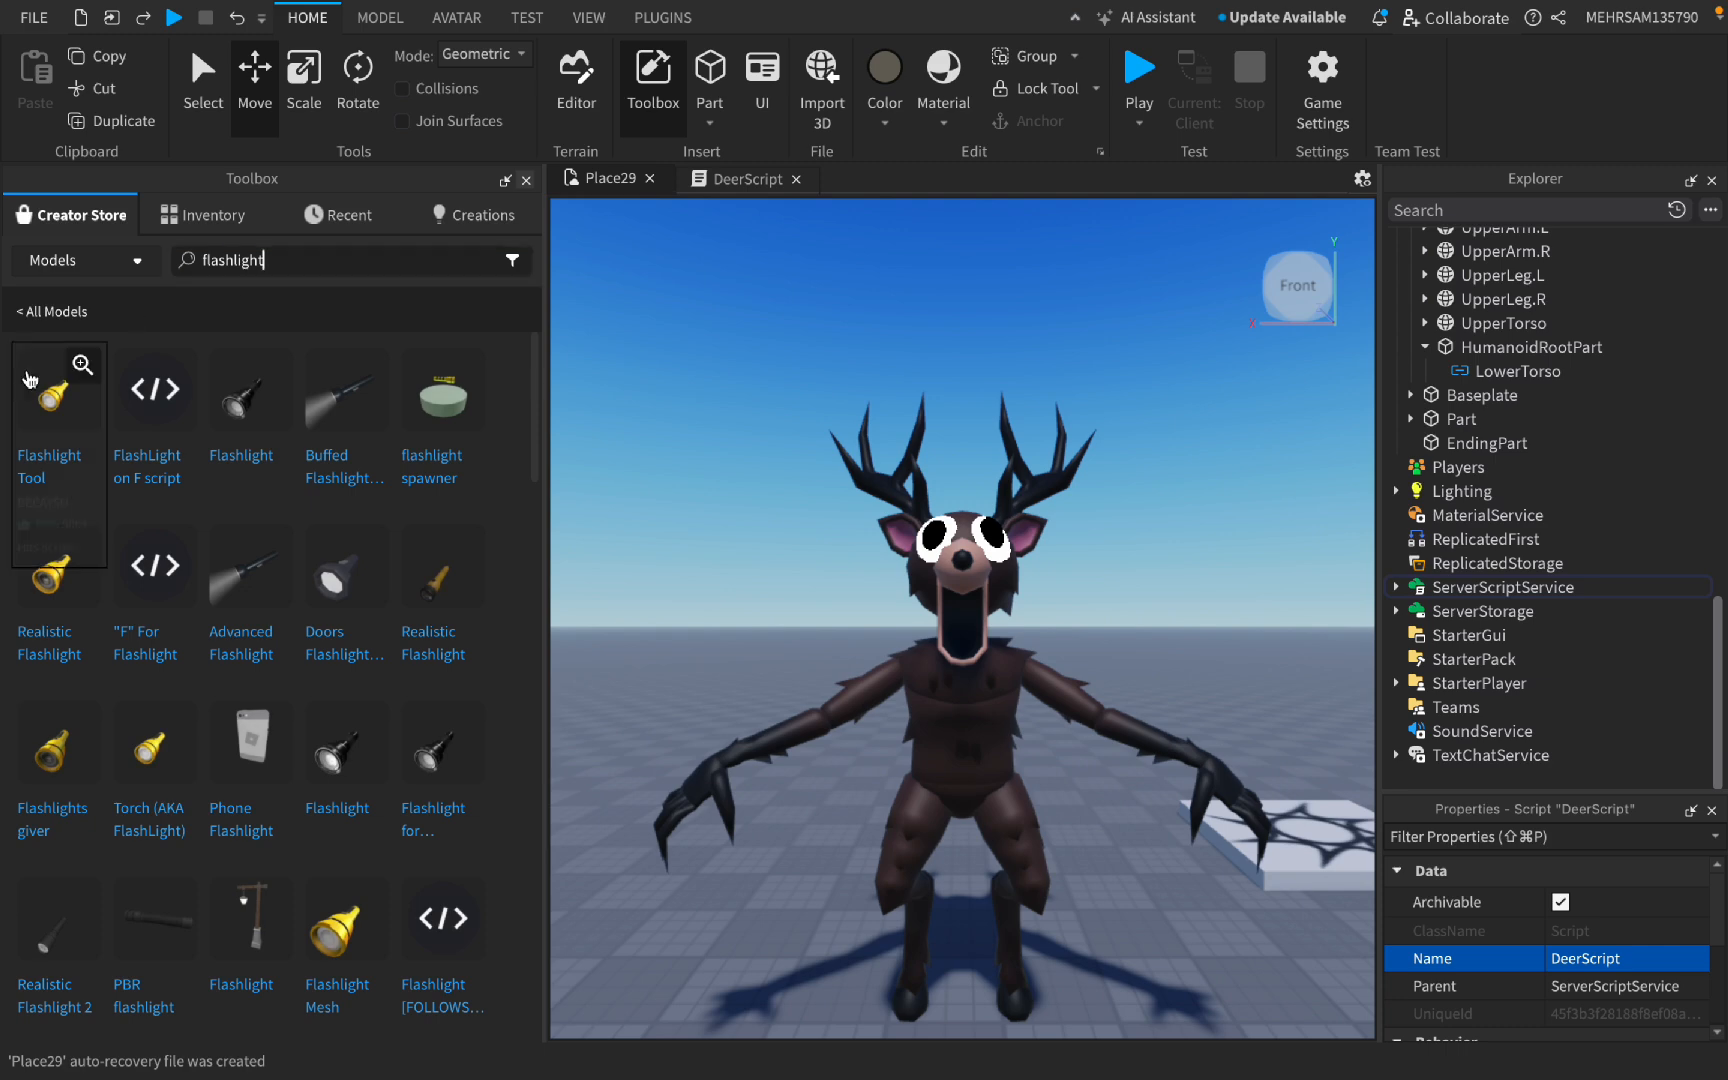
drag(35, 435, 1000, 545)
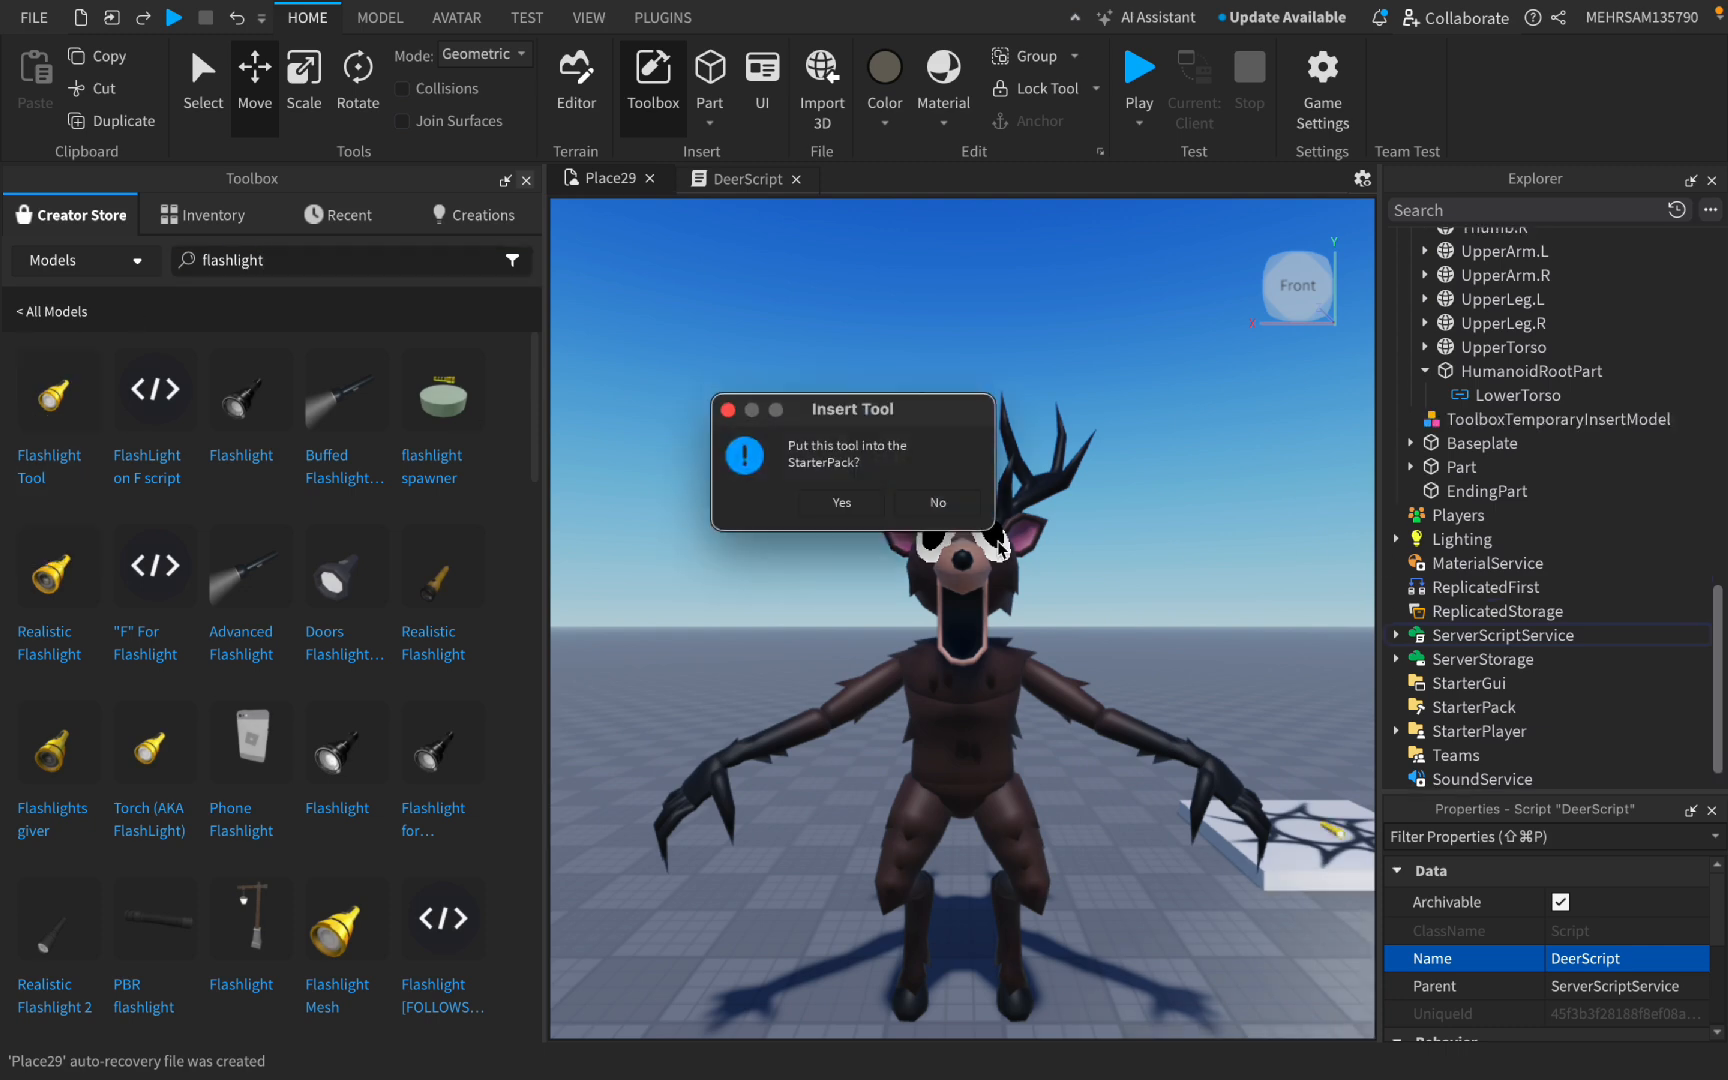
click(836, 500)
click(526, 180)
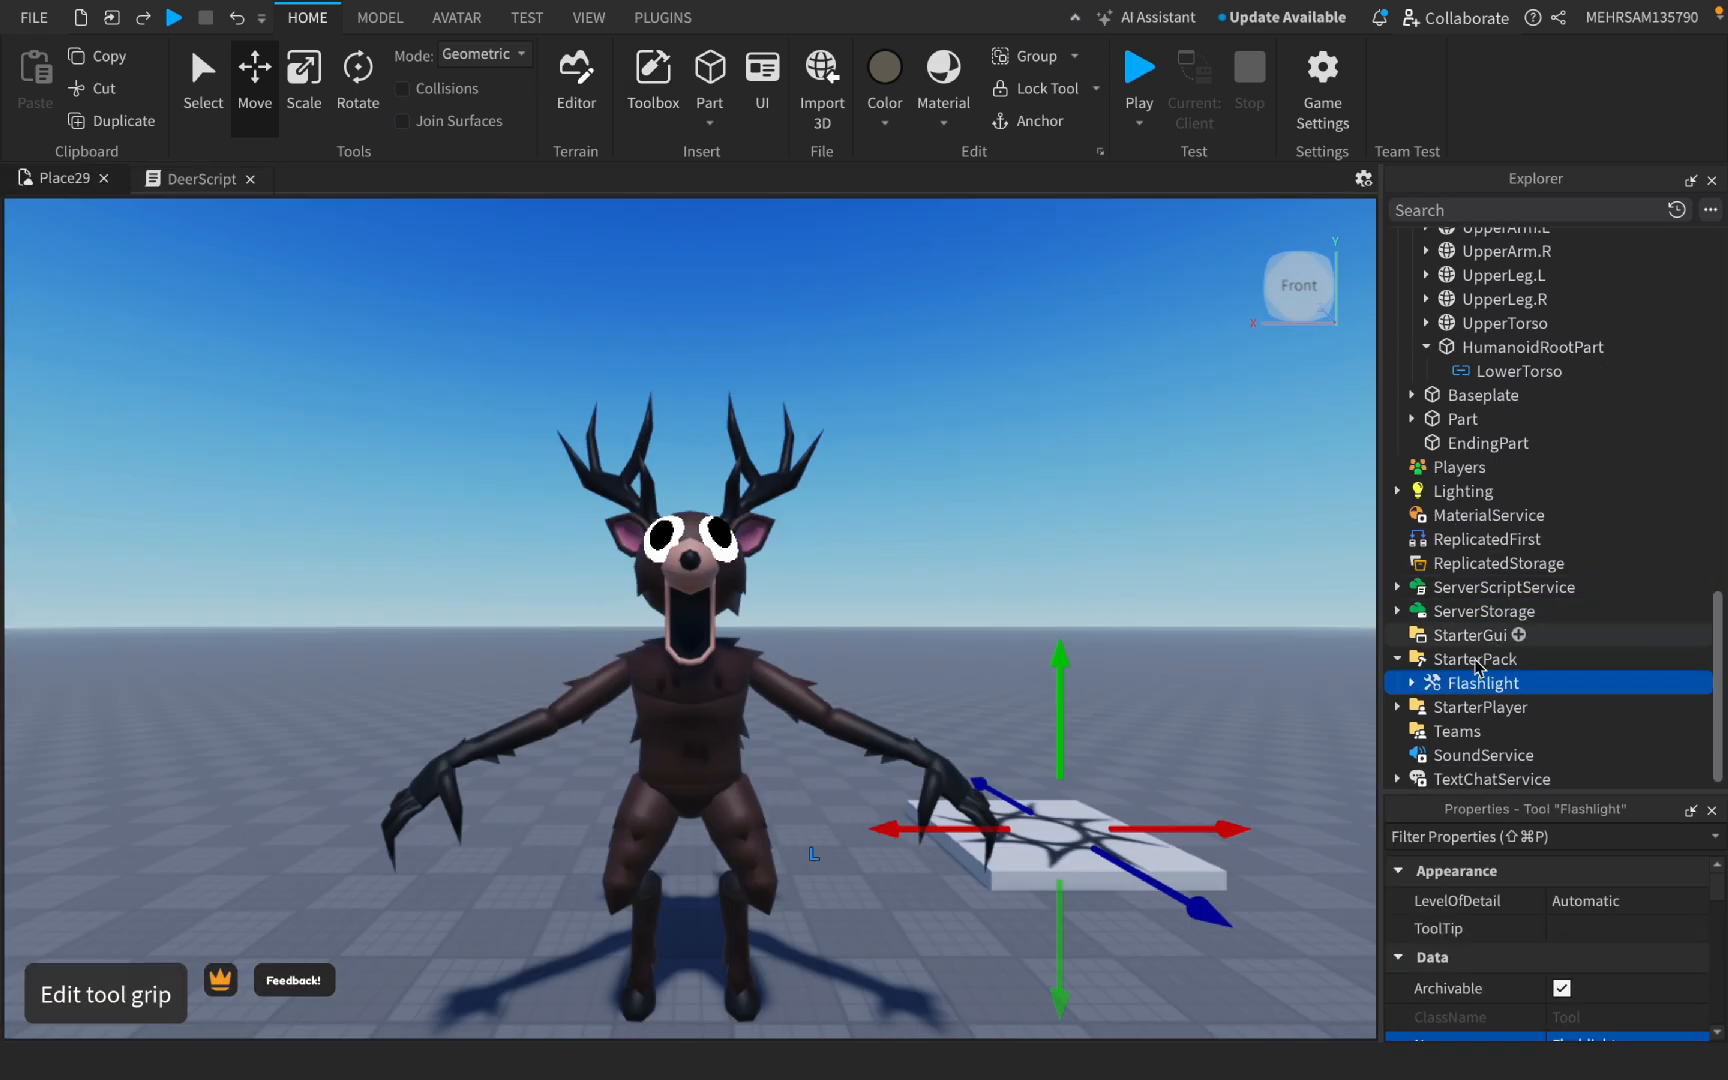
Step: Delete the LocalScript from the Flashlight tool in StarterPack and expand the tool's Handle
click(1412, 683)
click(1484, 712)
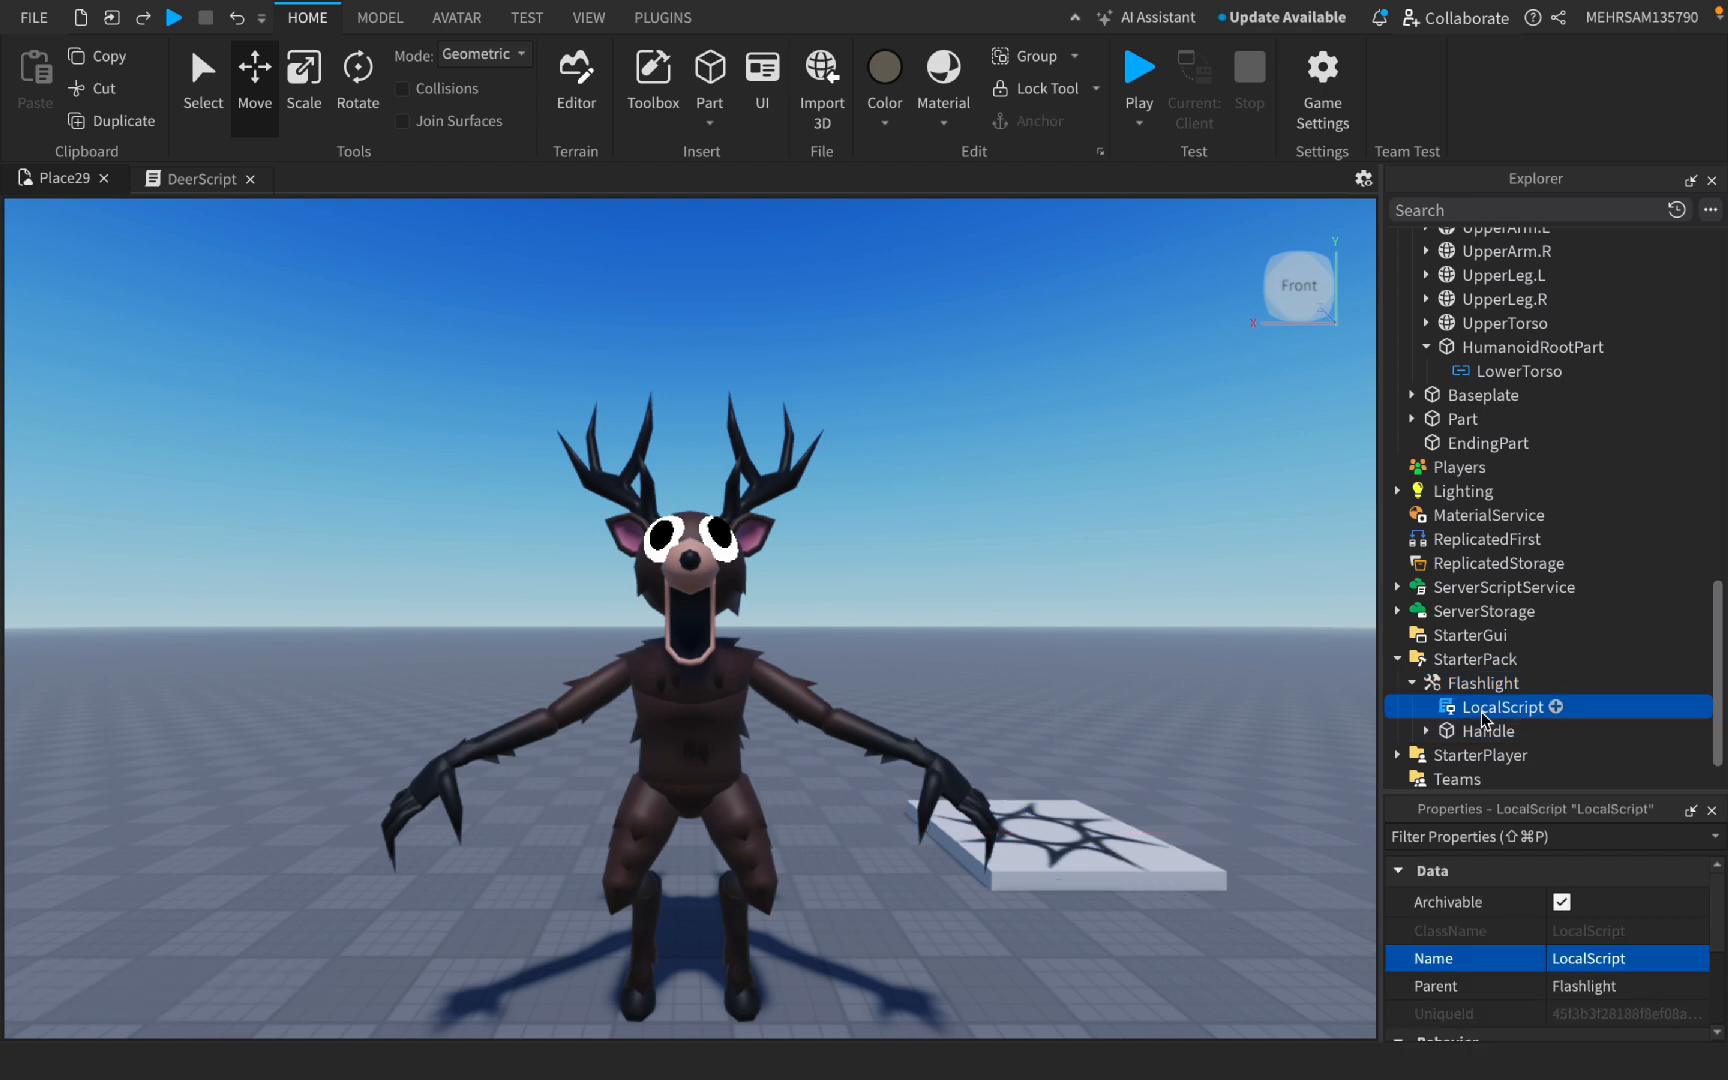
key(Delete)
click(1430, 707)
scroll(1569, 727, down, 1)
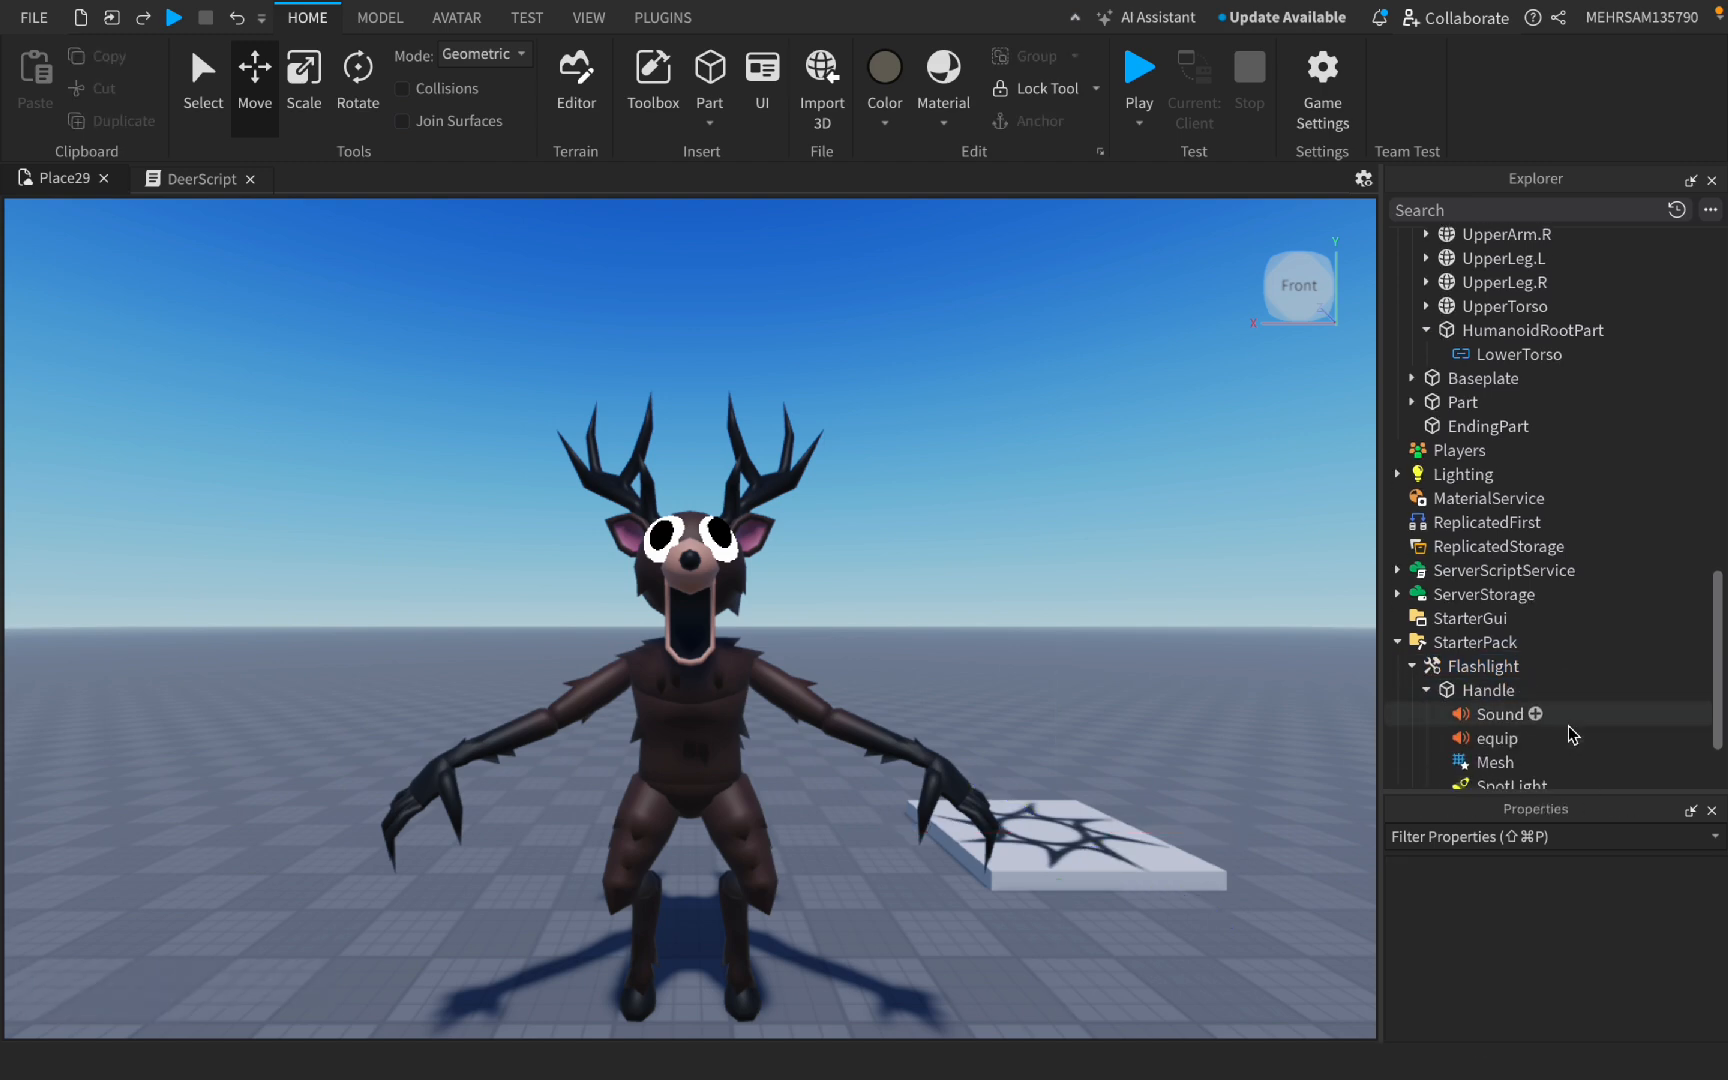
Step: Review the contents of the Flashlight tool in StarterPack and collapse its Handle
scroll(1573, 735, down, 3)
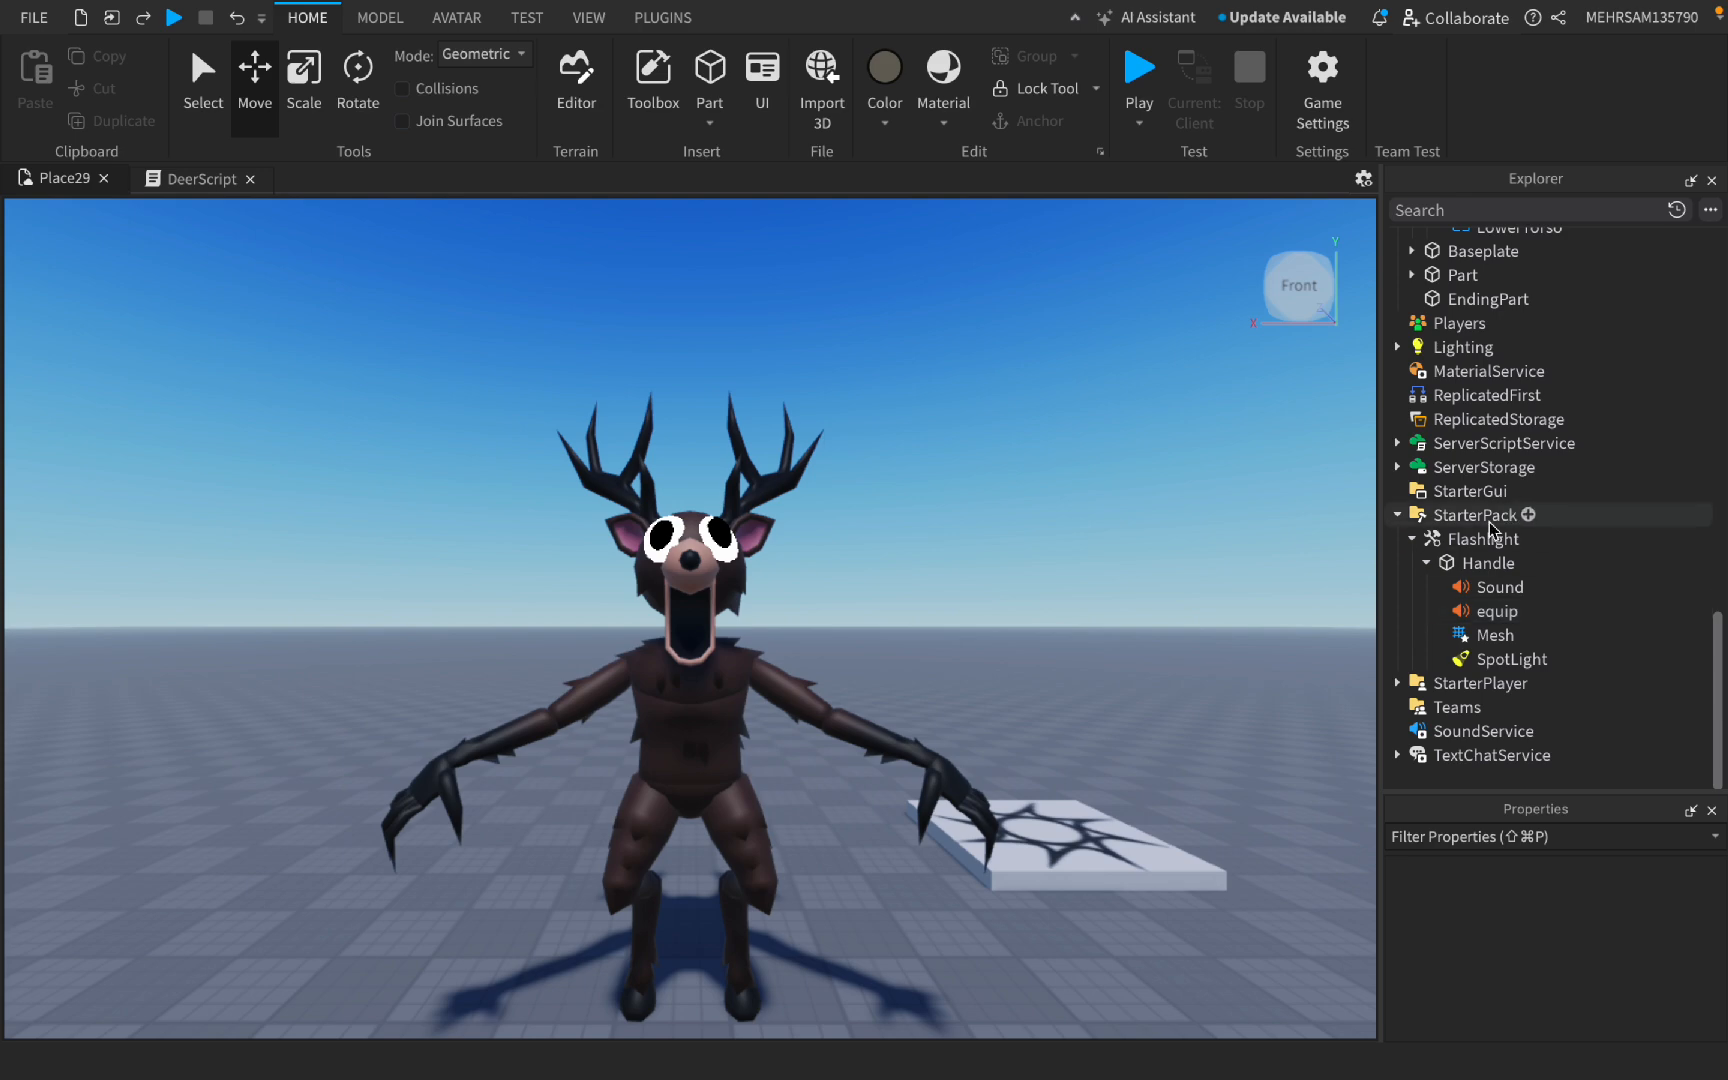
click(653, 85)
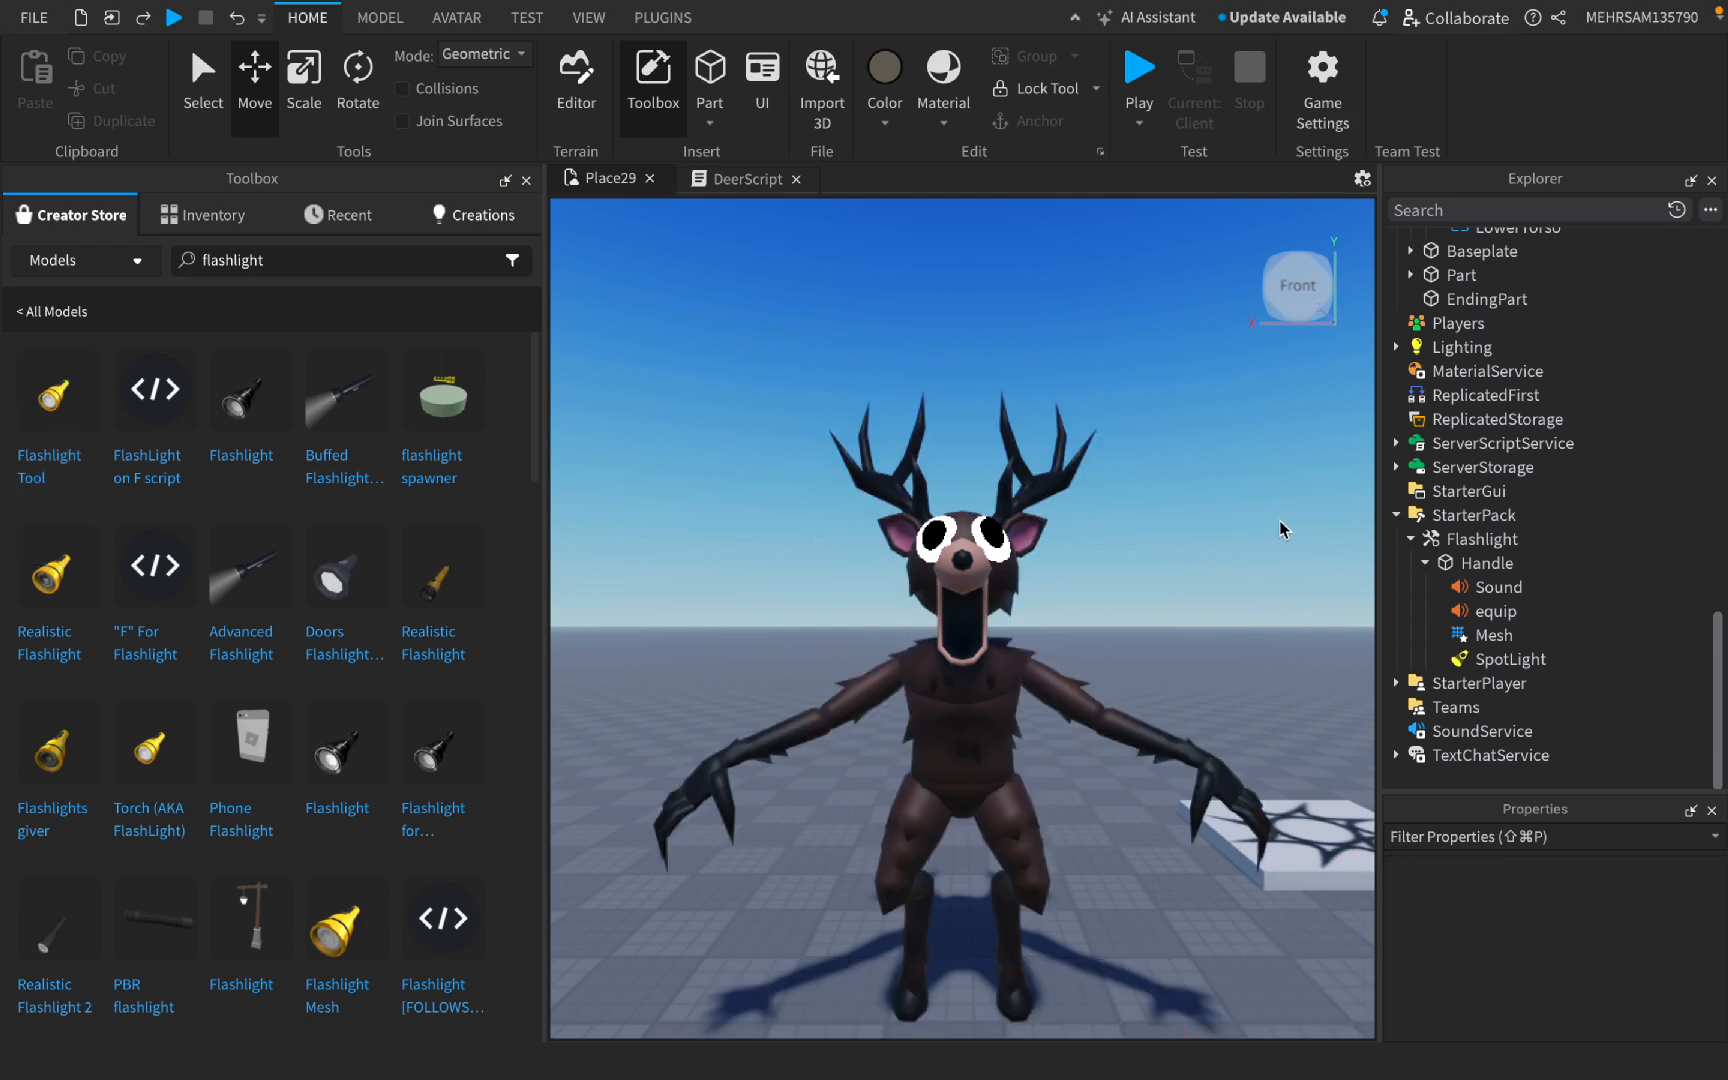
click(526, 180)
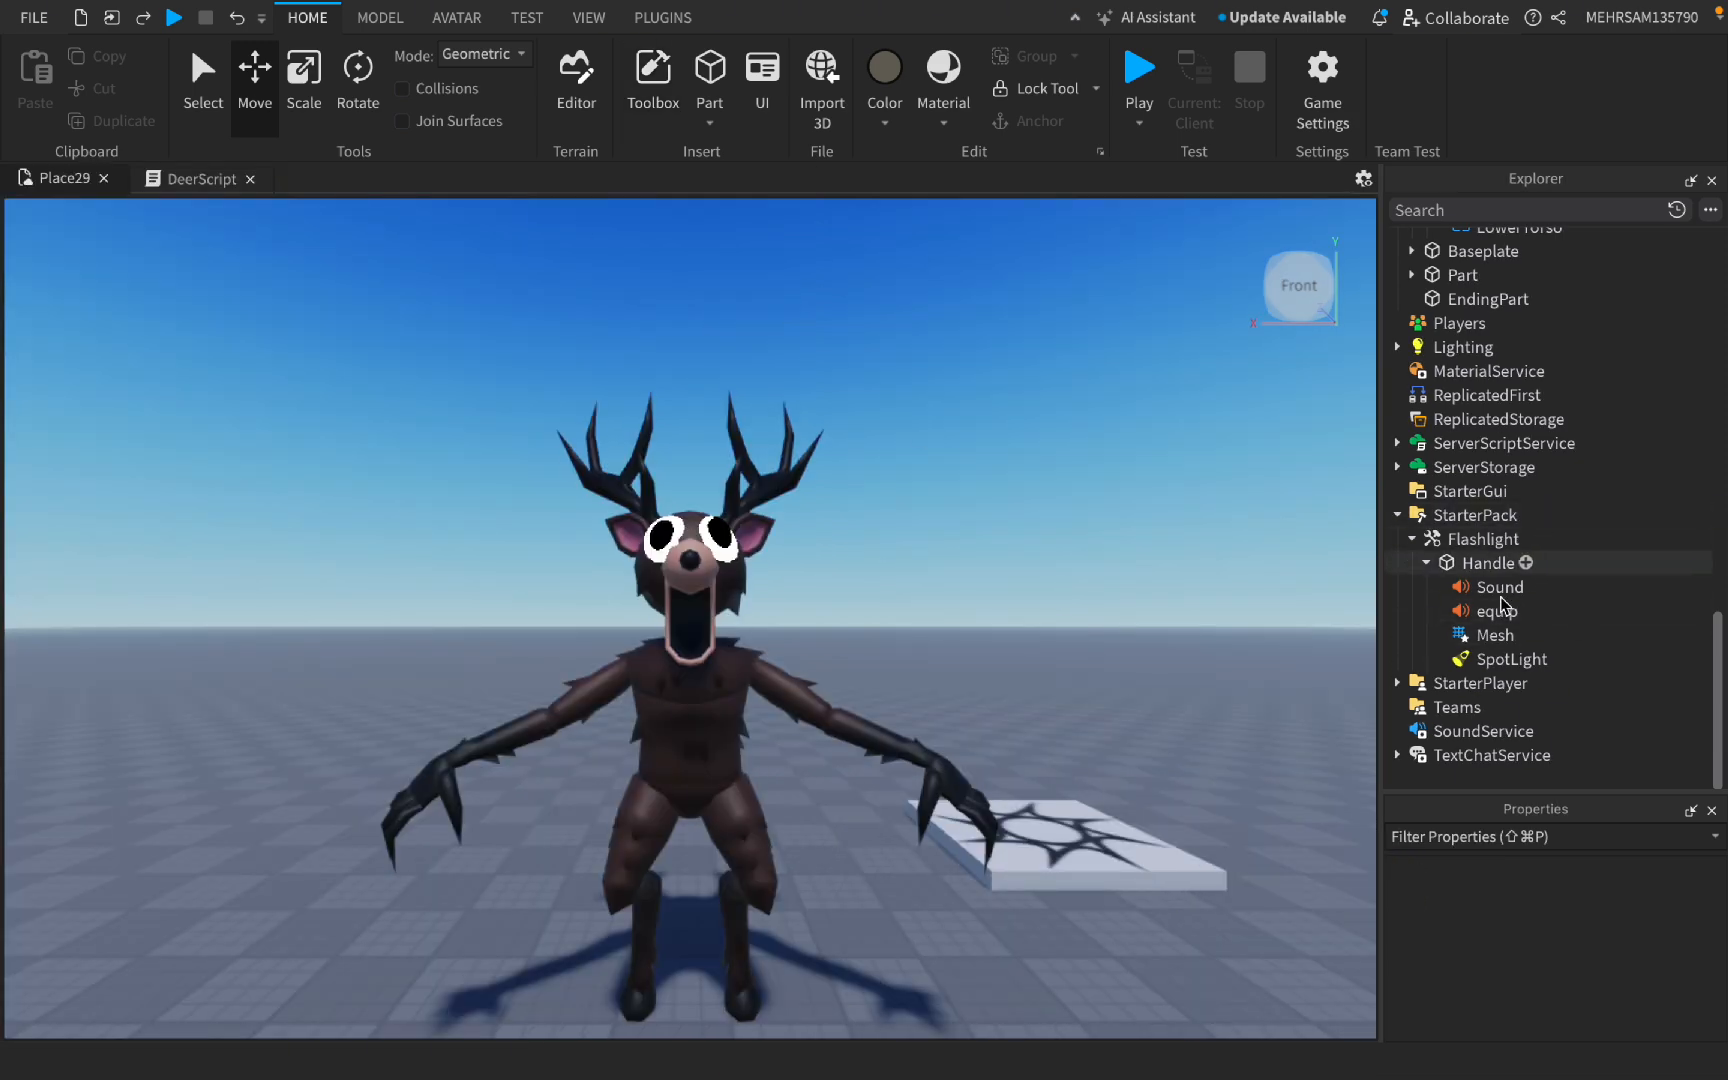
click(1426, 565)
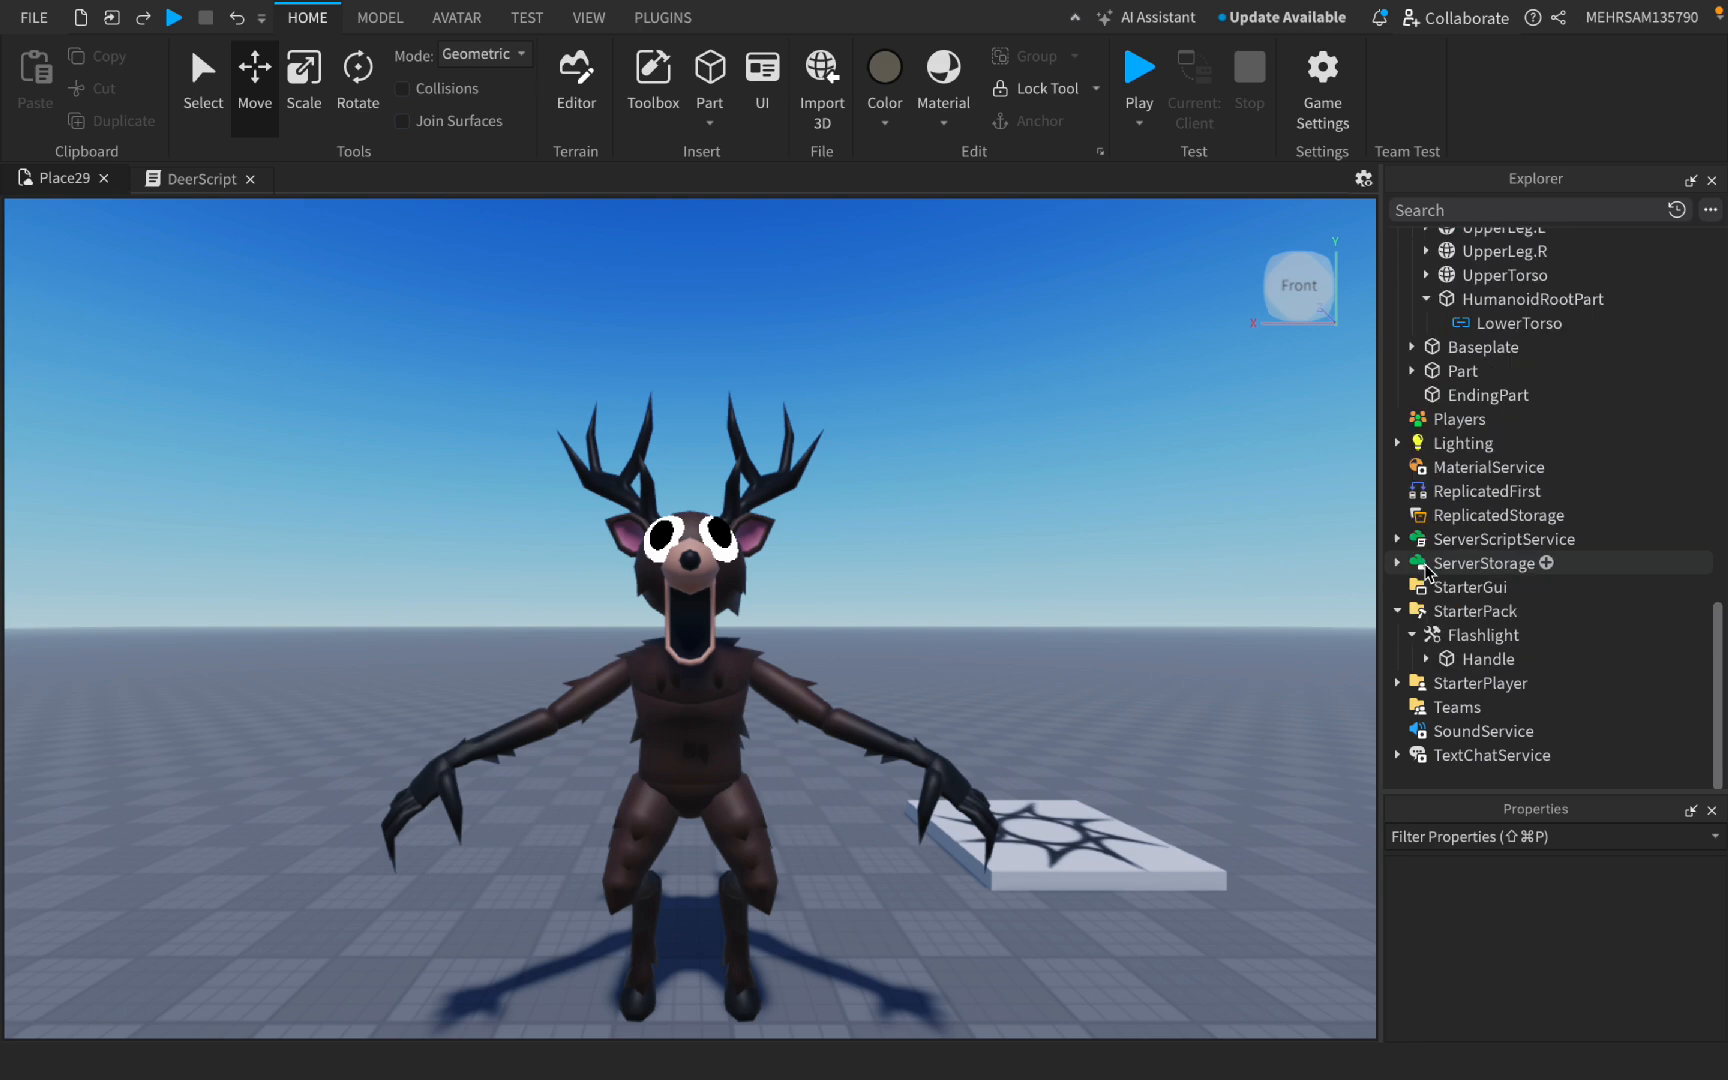
click(1542, 637)
click(1300, 604)
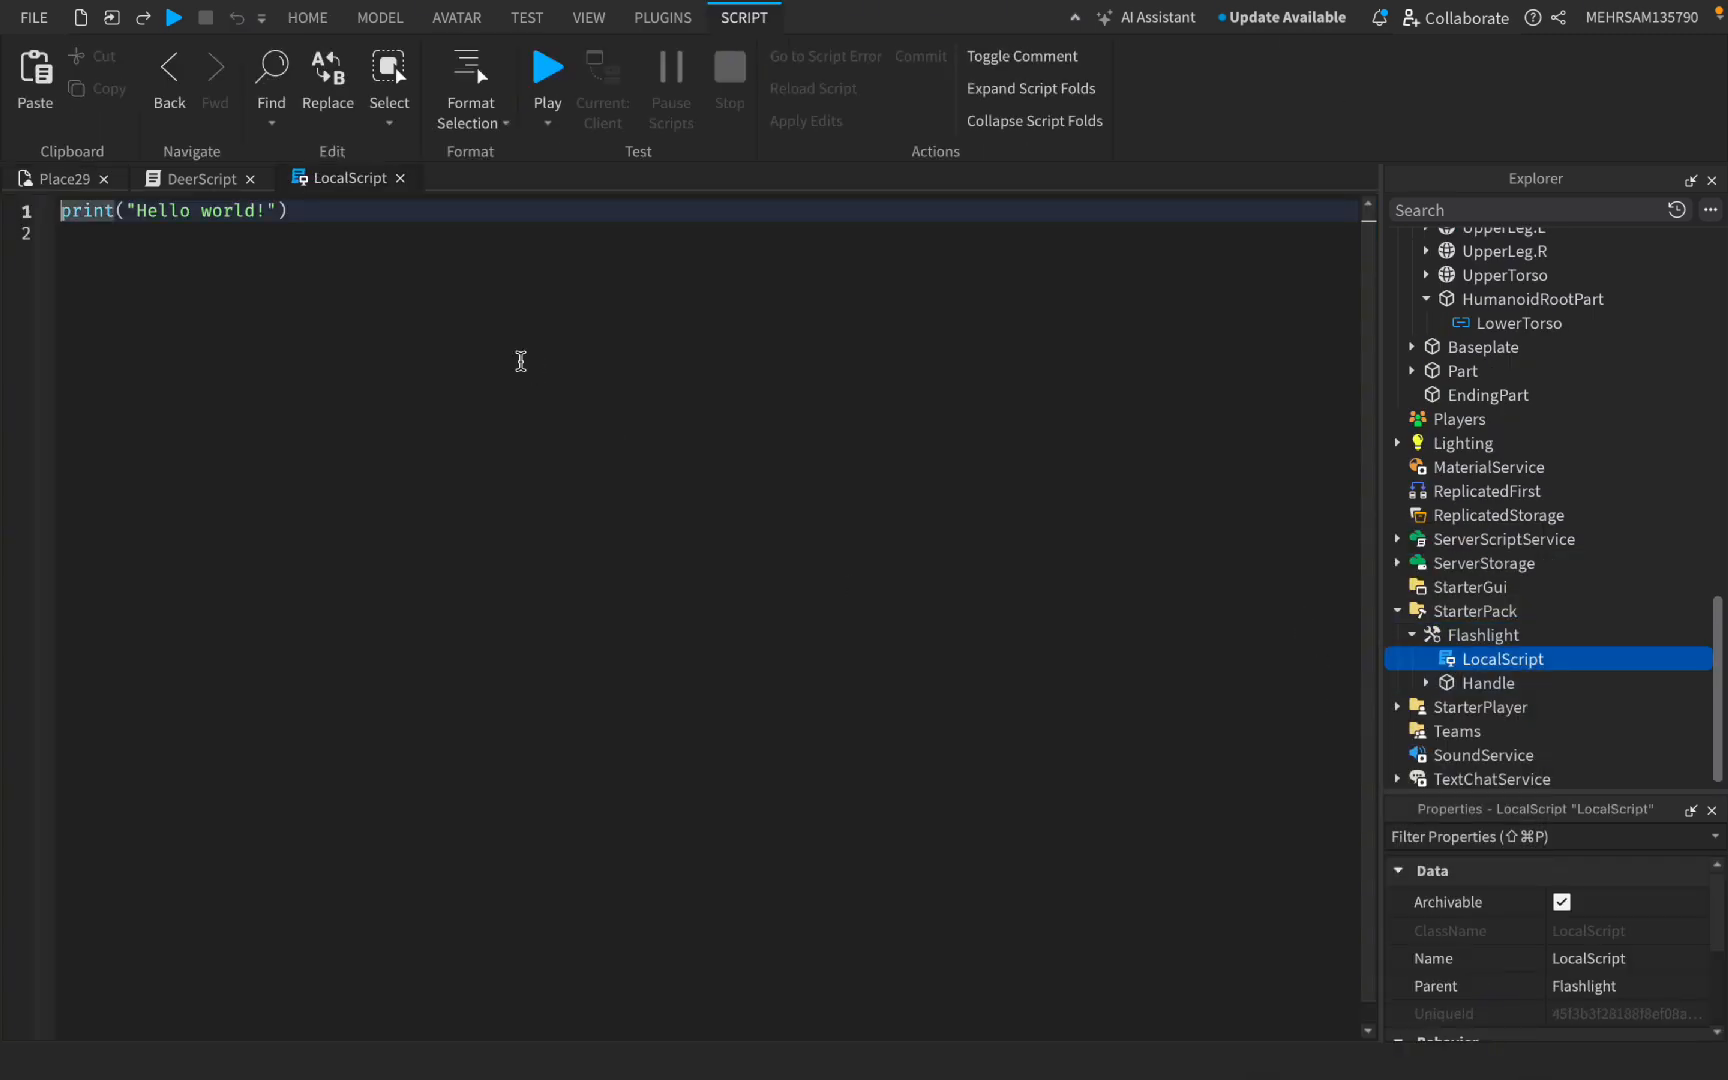
click(1455, 660)
key(Delete)
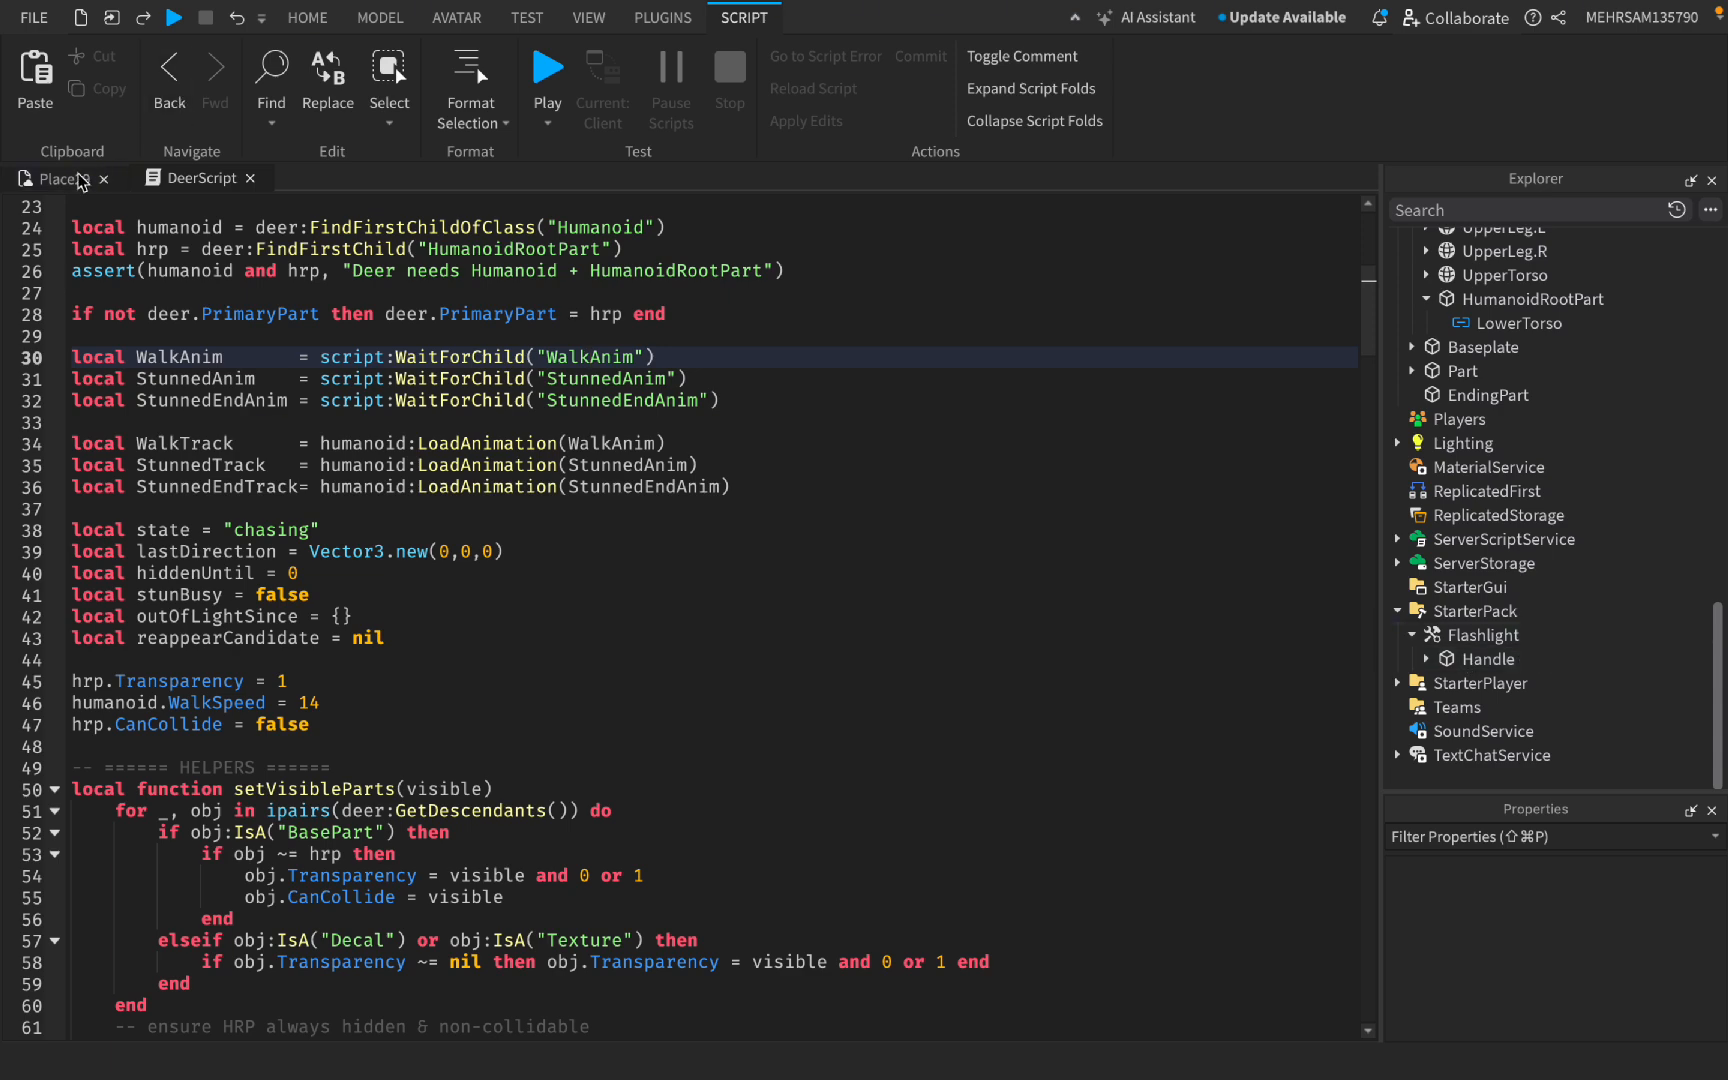
click(62, 178)
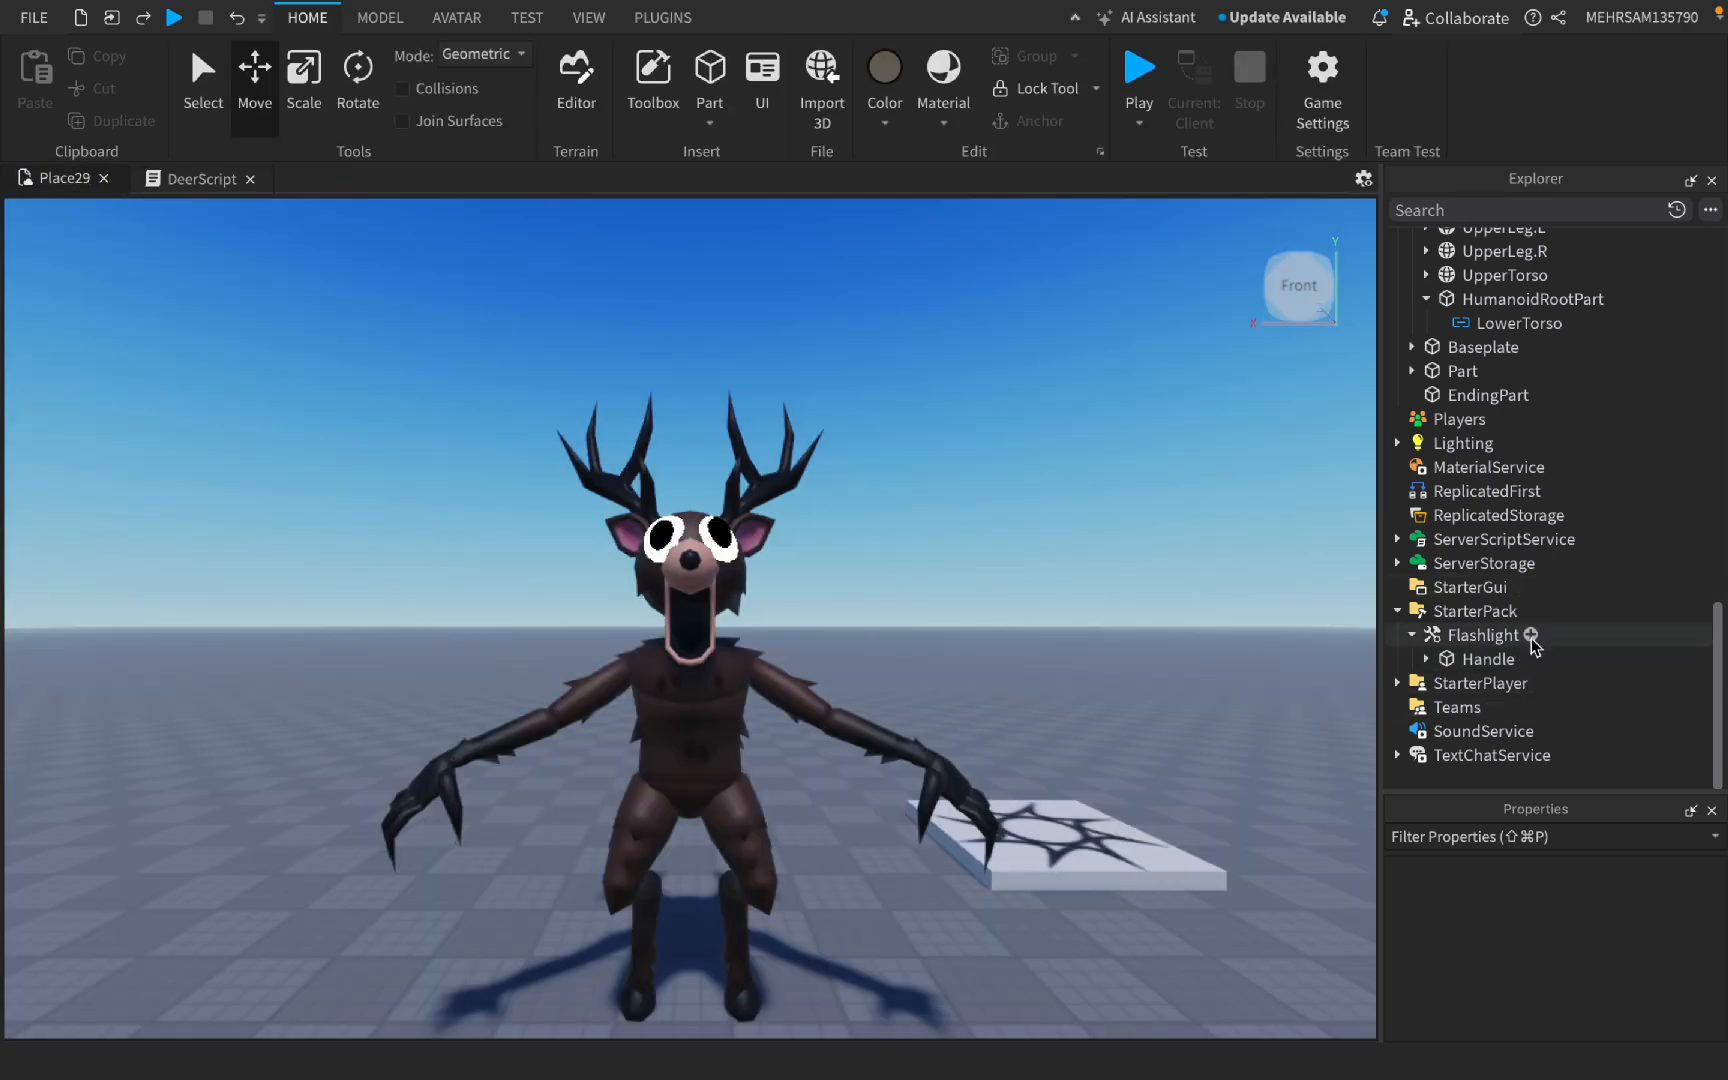
Step: Add a LocalScript to the Flashlight tool and replace its default code with the copied flashlight script
click(1531, 636)
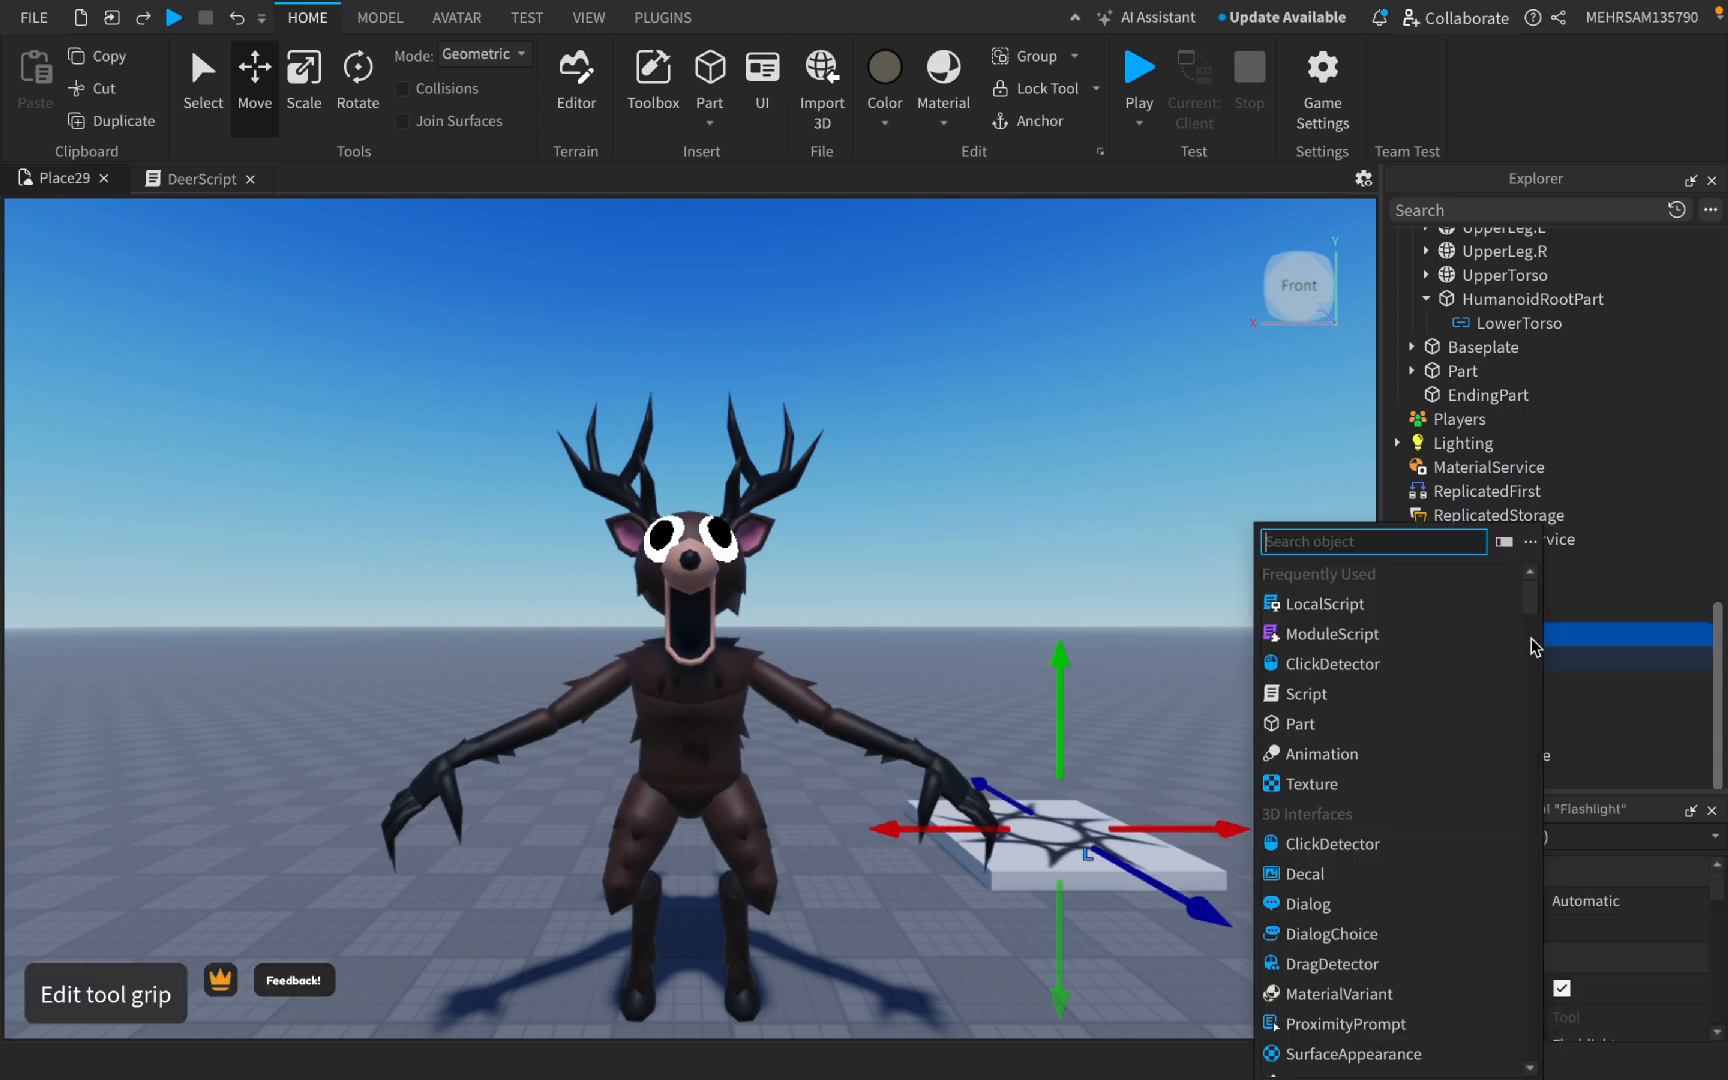
click(1452, 619)
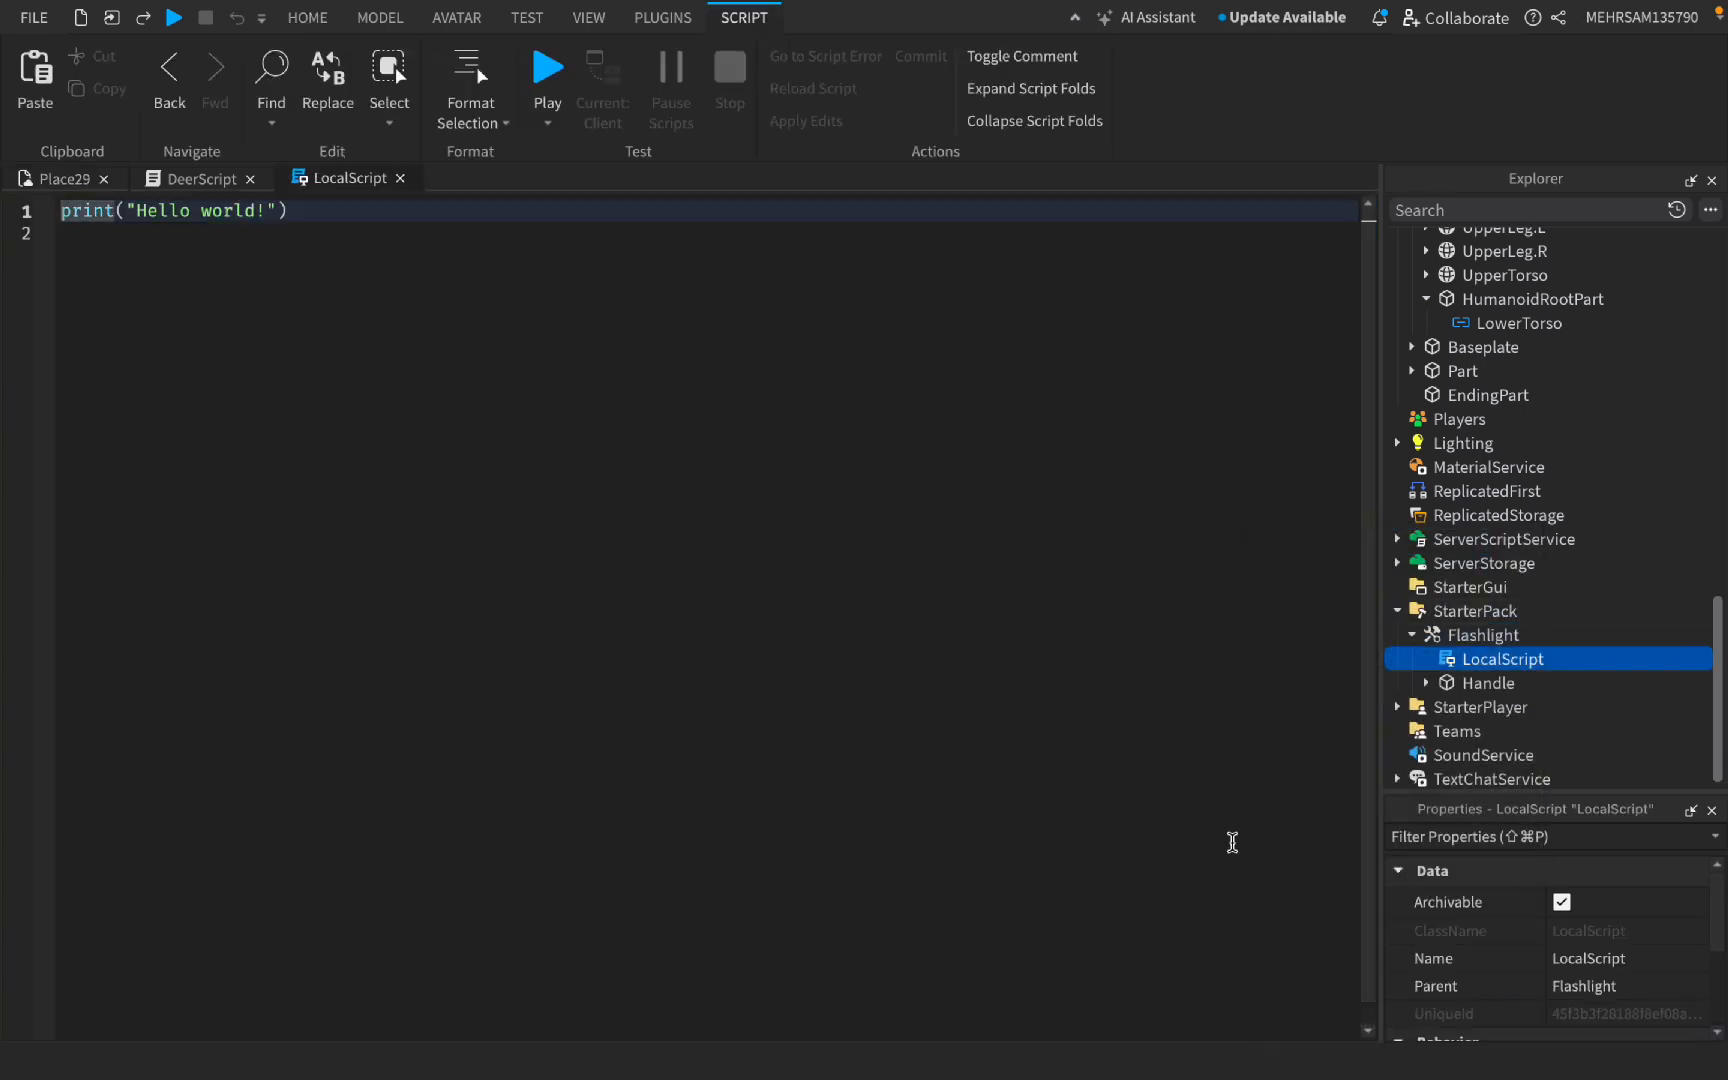
key(super+a)
key(BackSpace)
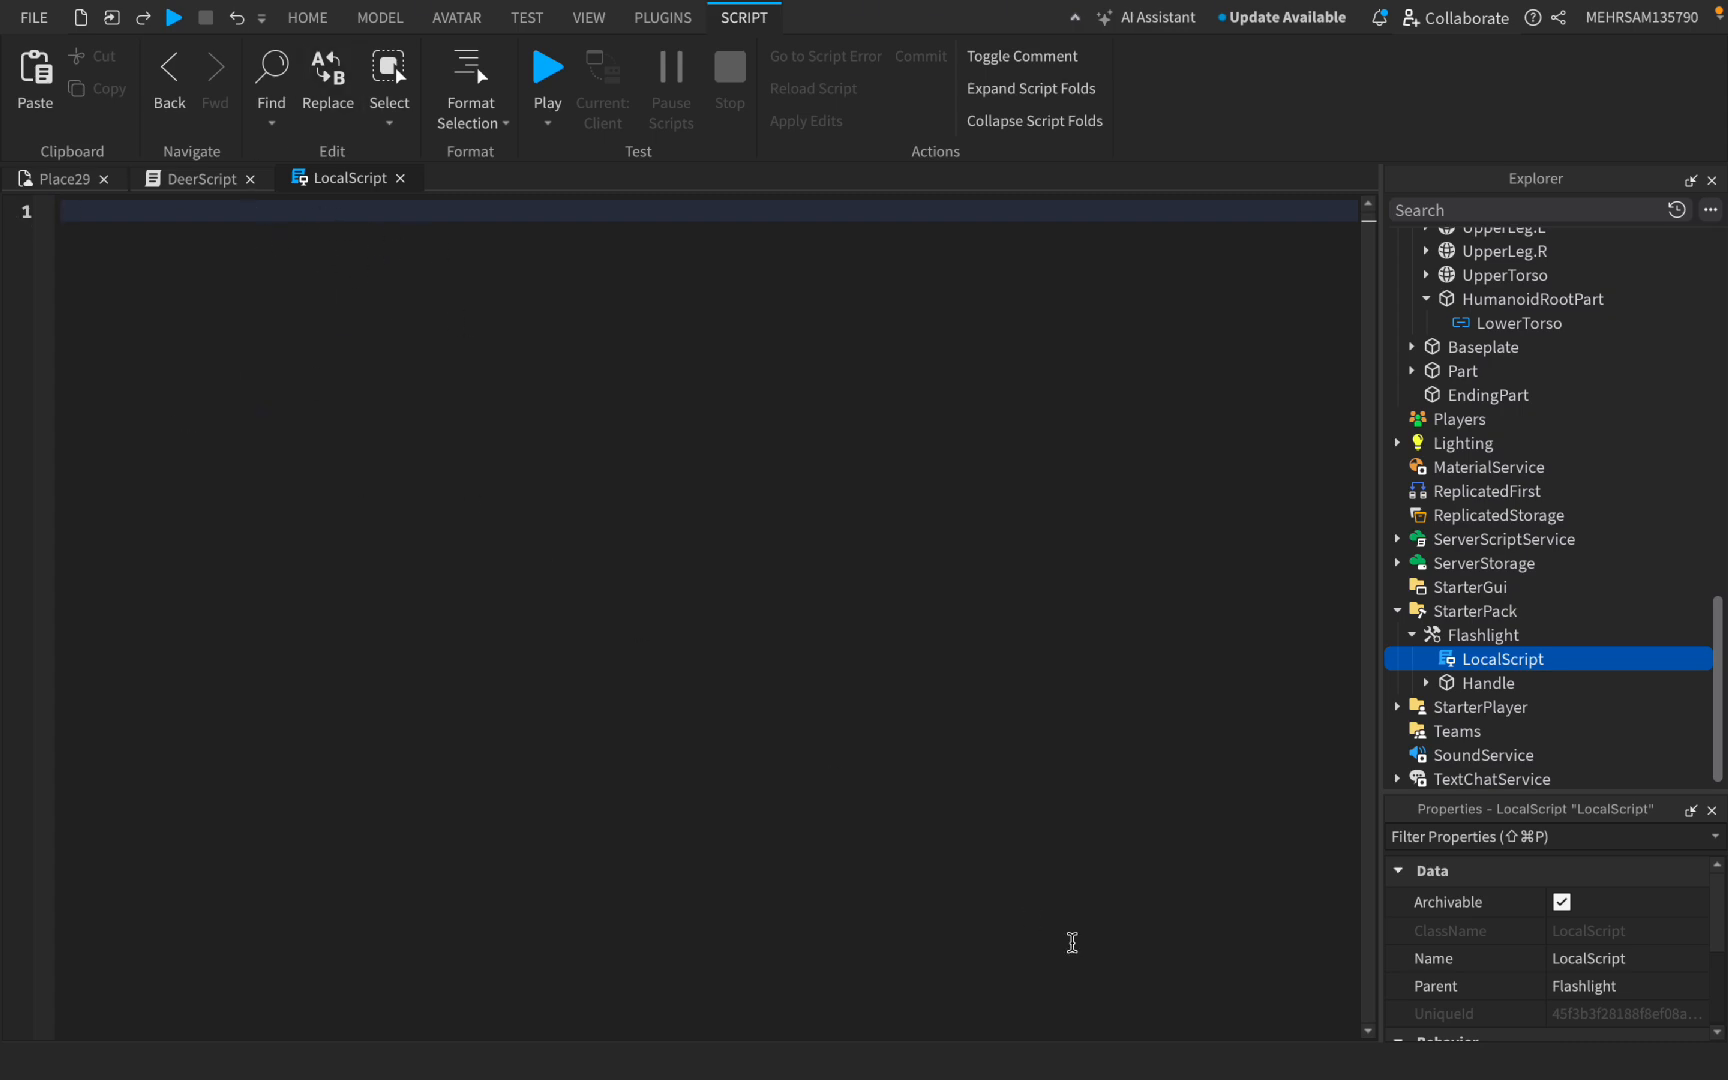
key(super+v)
scroll(494, 401, down, 8)
scroll(494, 406, up, 12)
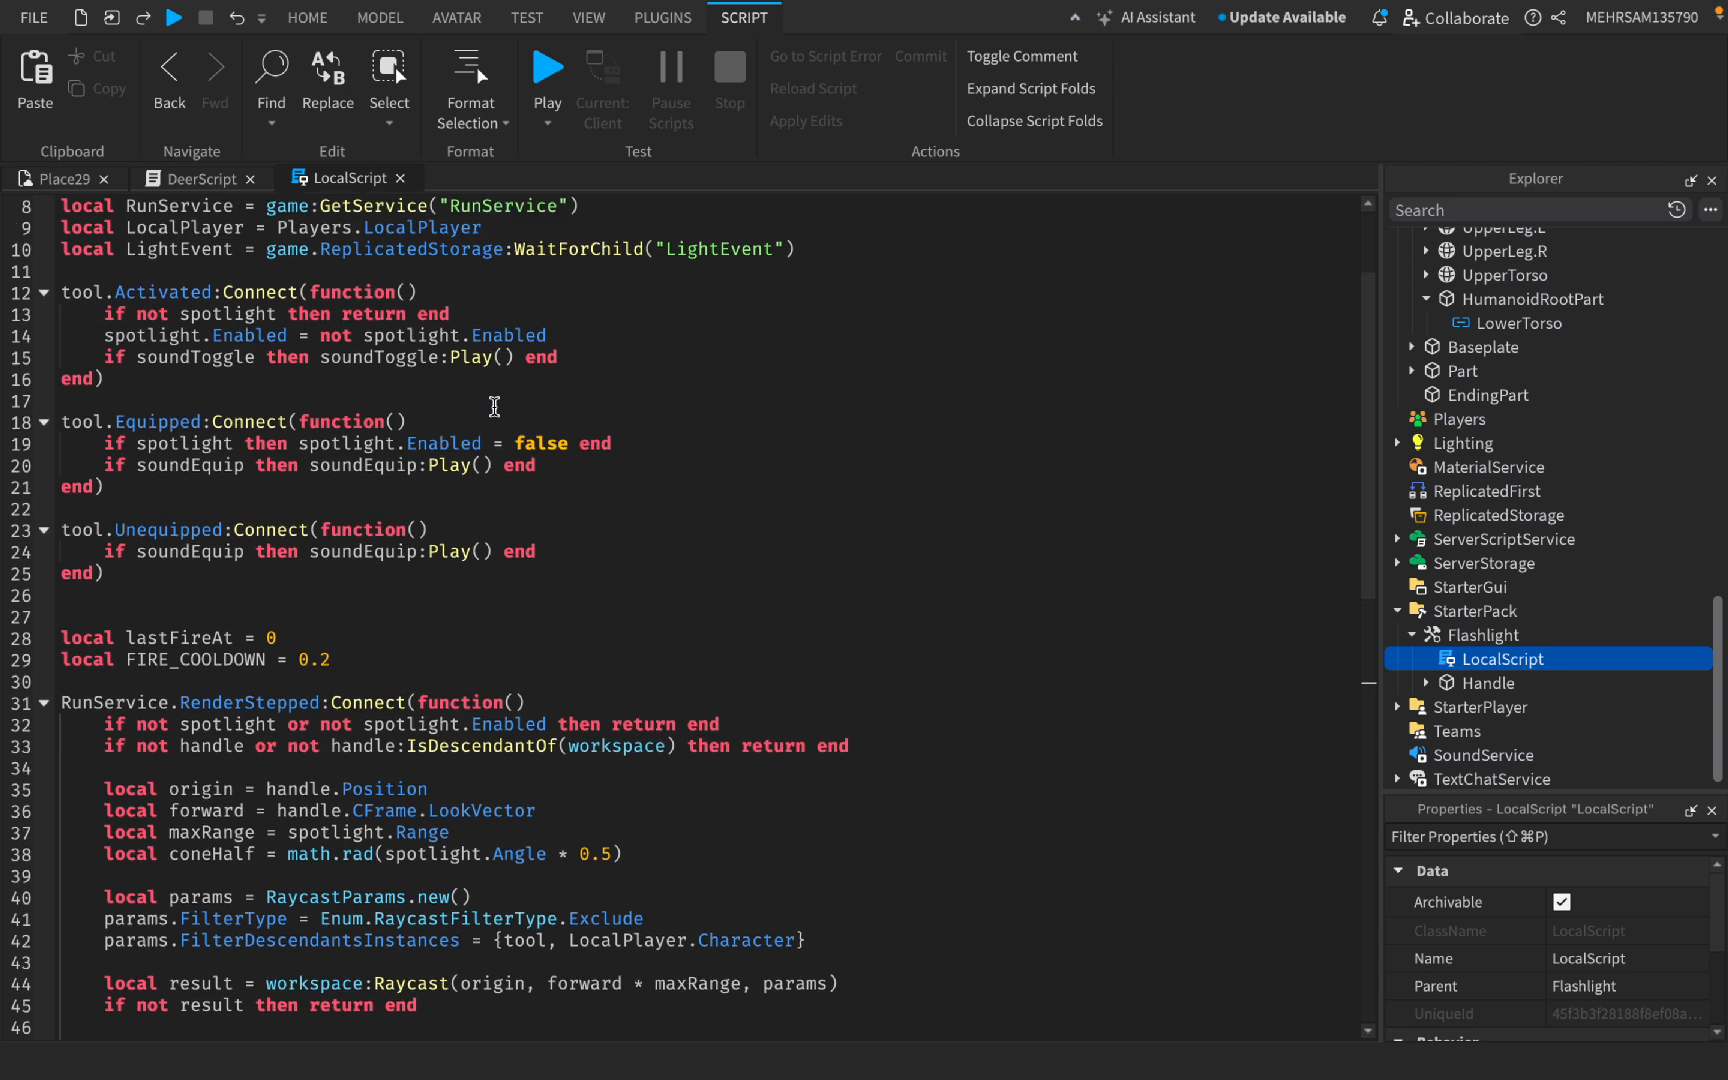
scroll(494, 406, up, 3)
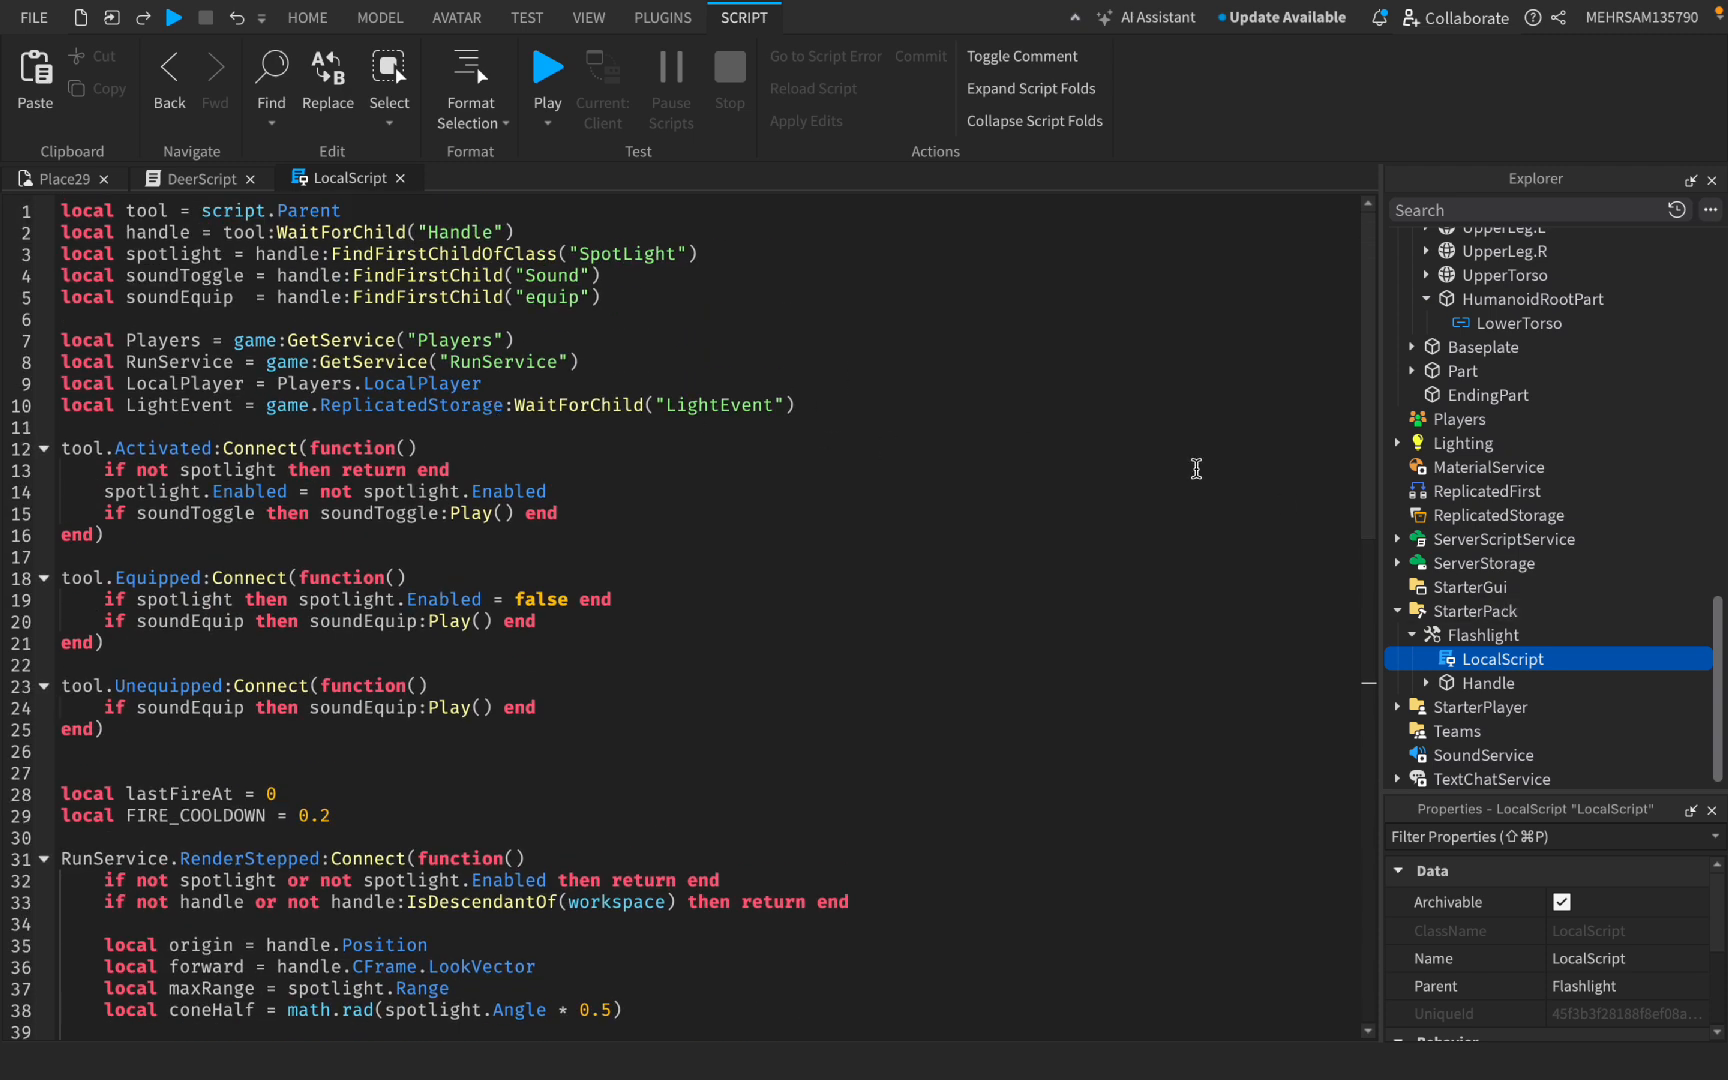
Step: Collapse the Deer model, set Lighting's ClockTime to 18, and return to Place29
scroll(1434, 347, up, 4)
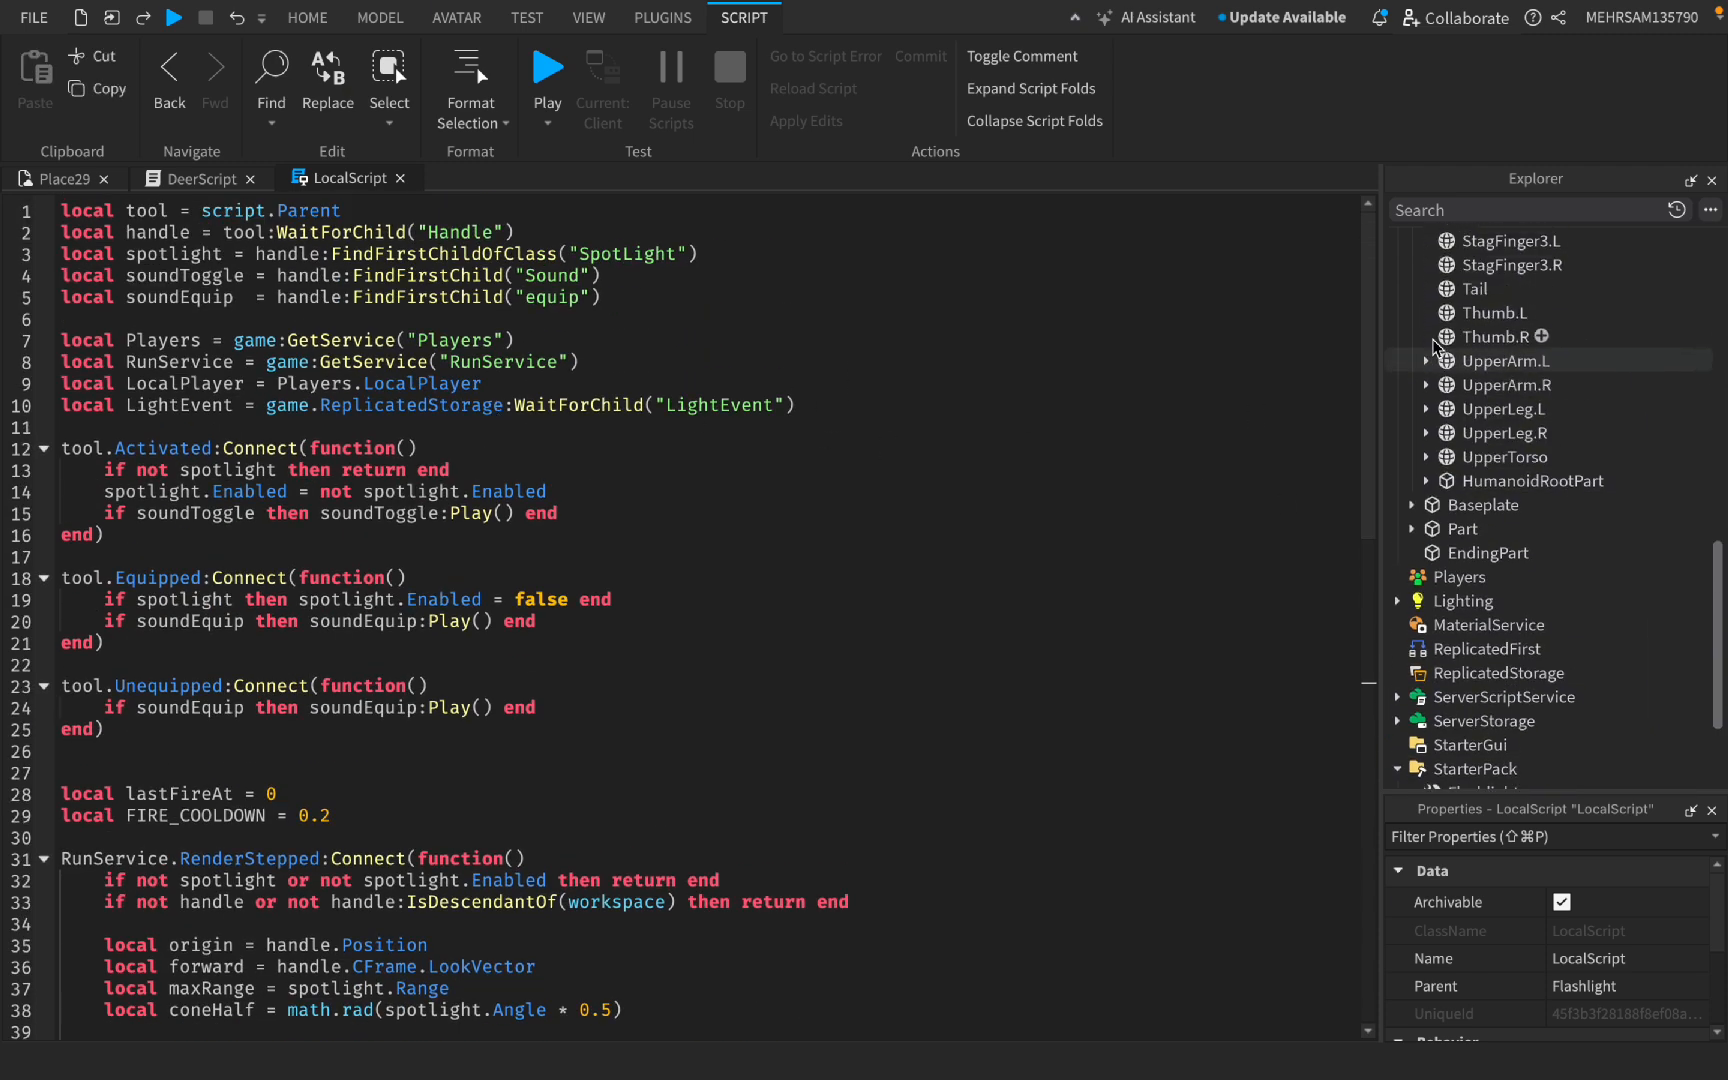
scroll(1434, 347, up, 10)
click(1411, 336)
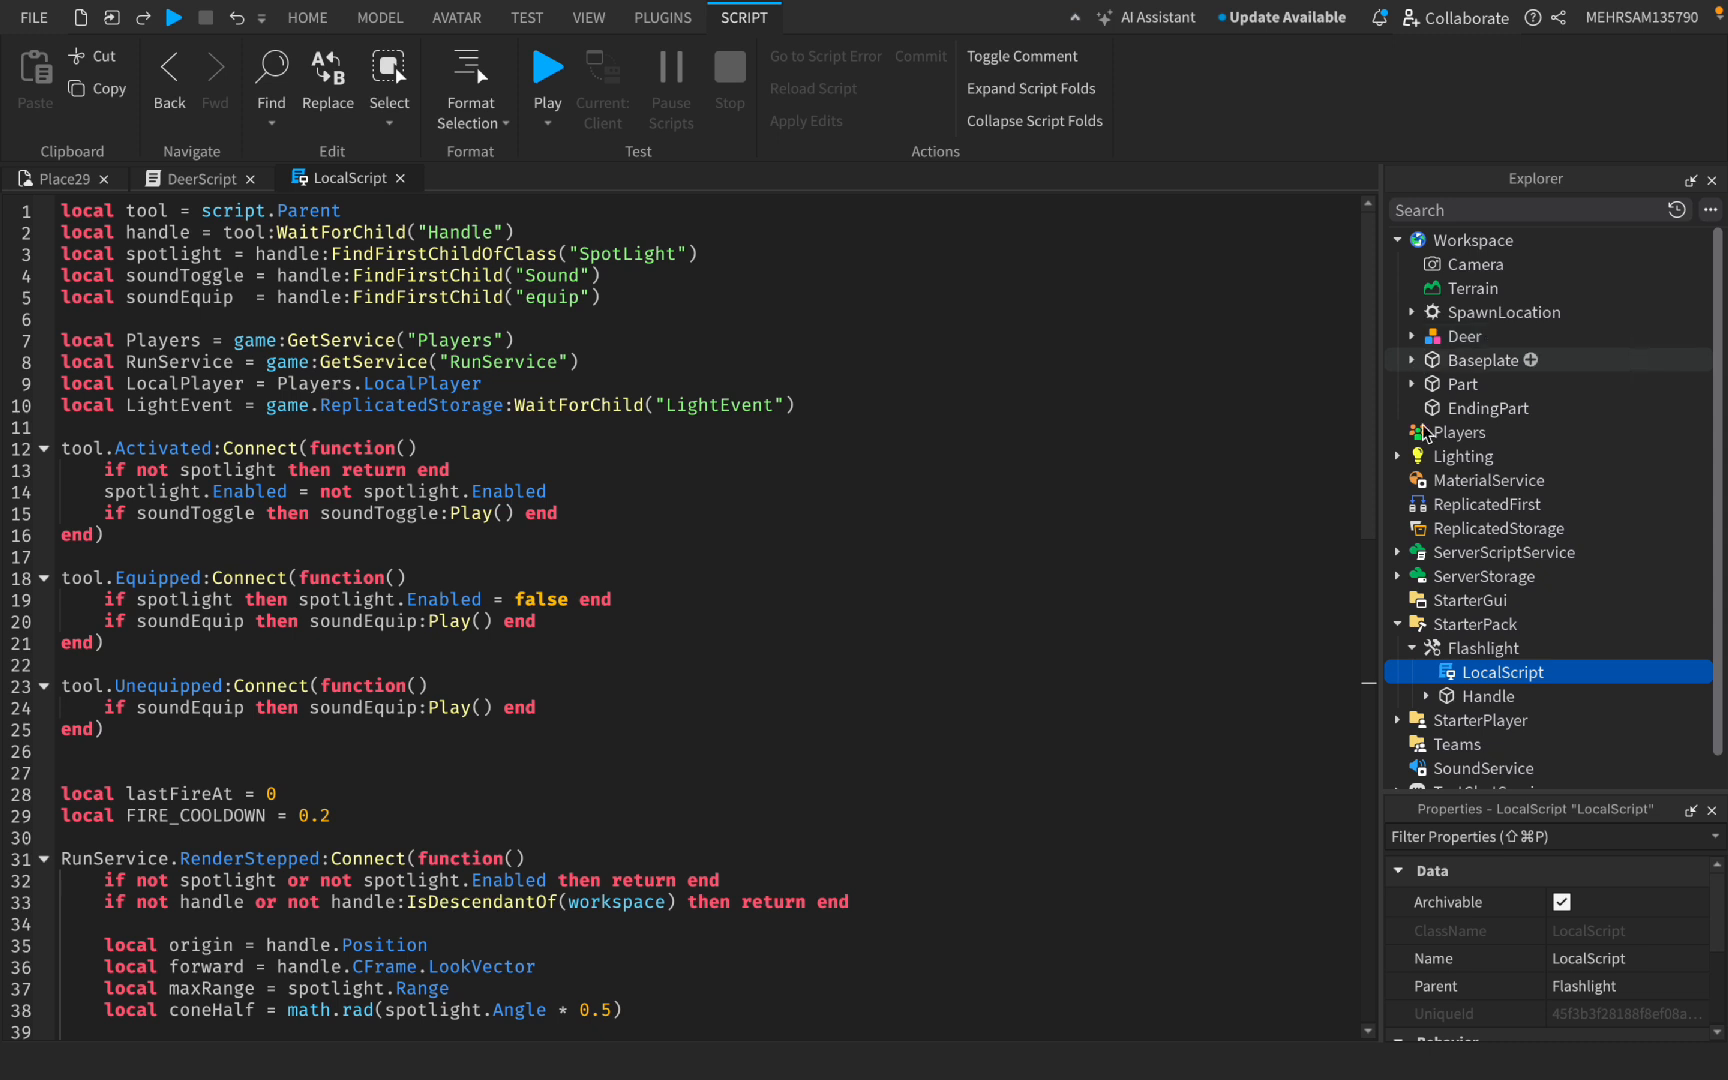
click(1460, 456)
click(1574, 838)
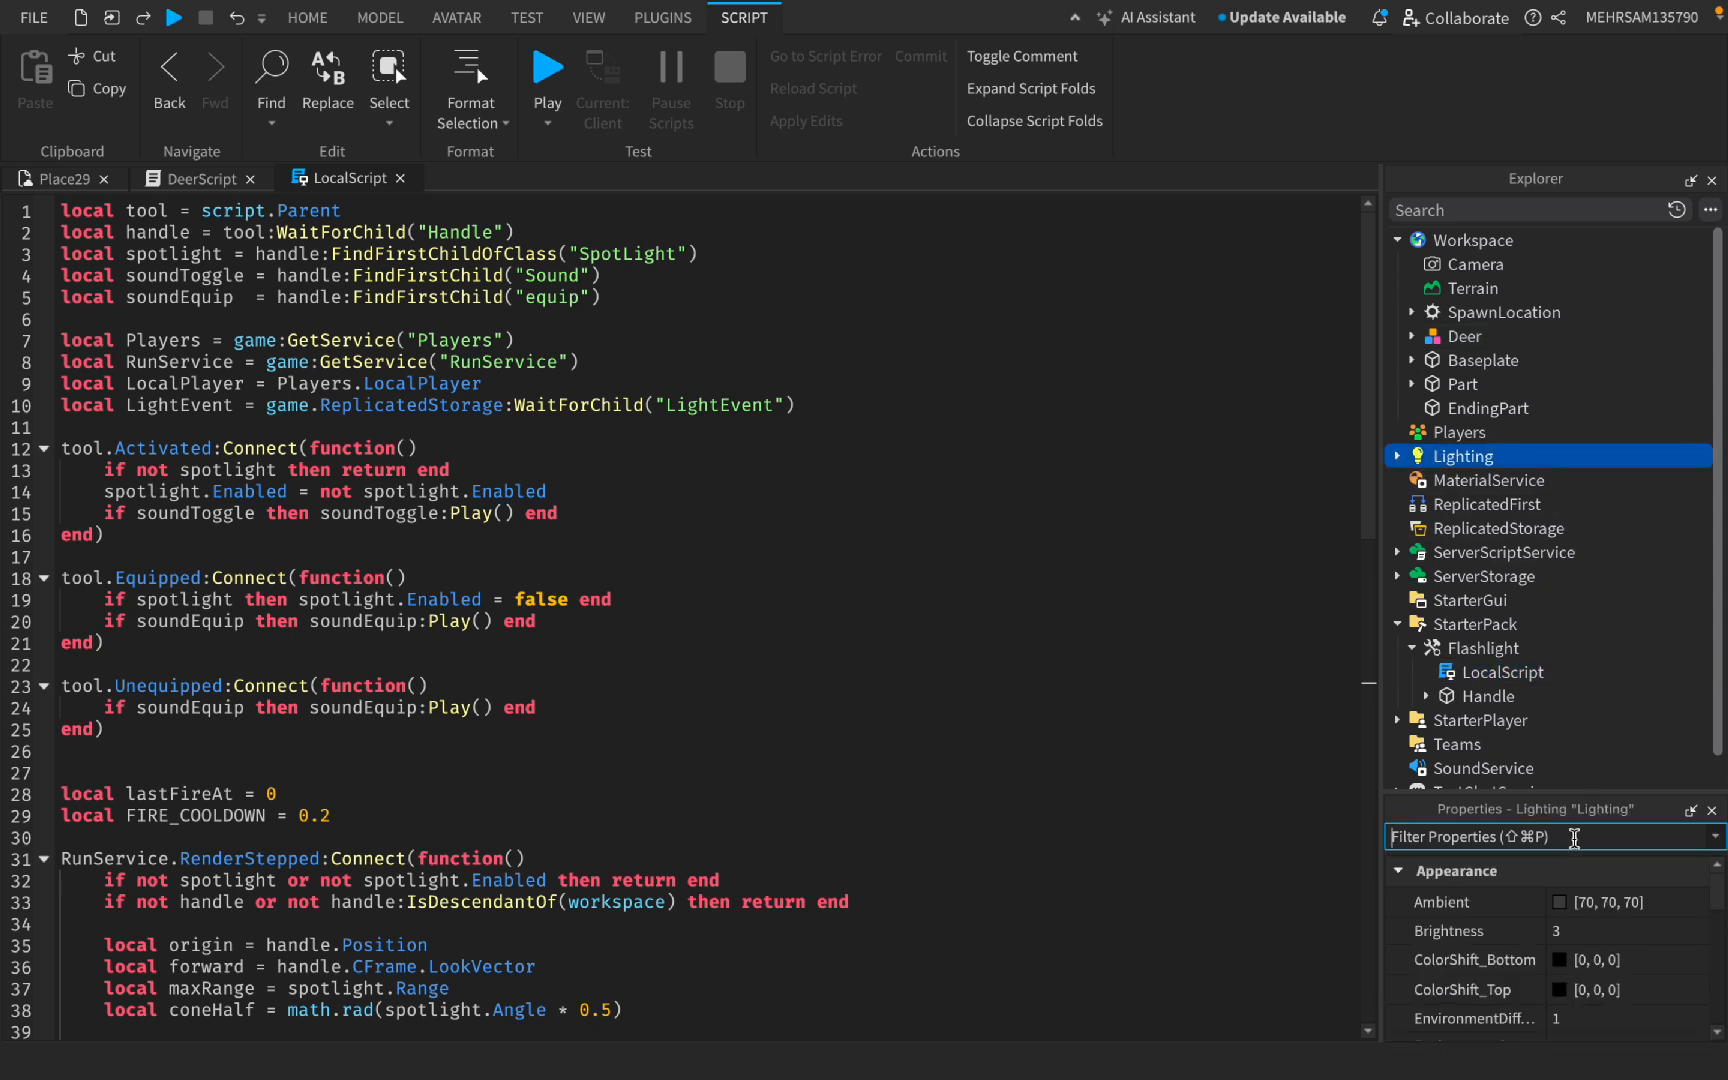
text(time)
click(1600, 902)
text(18)
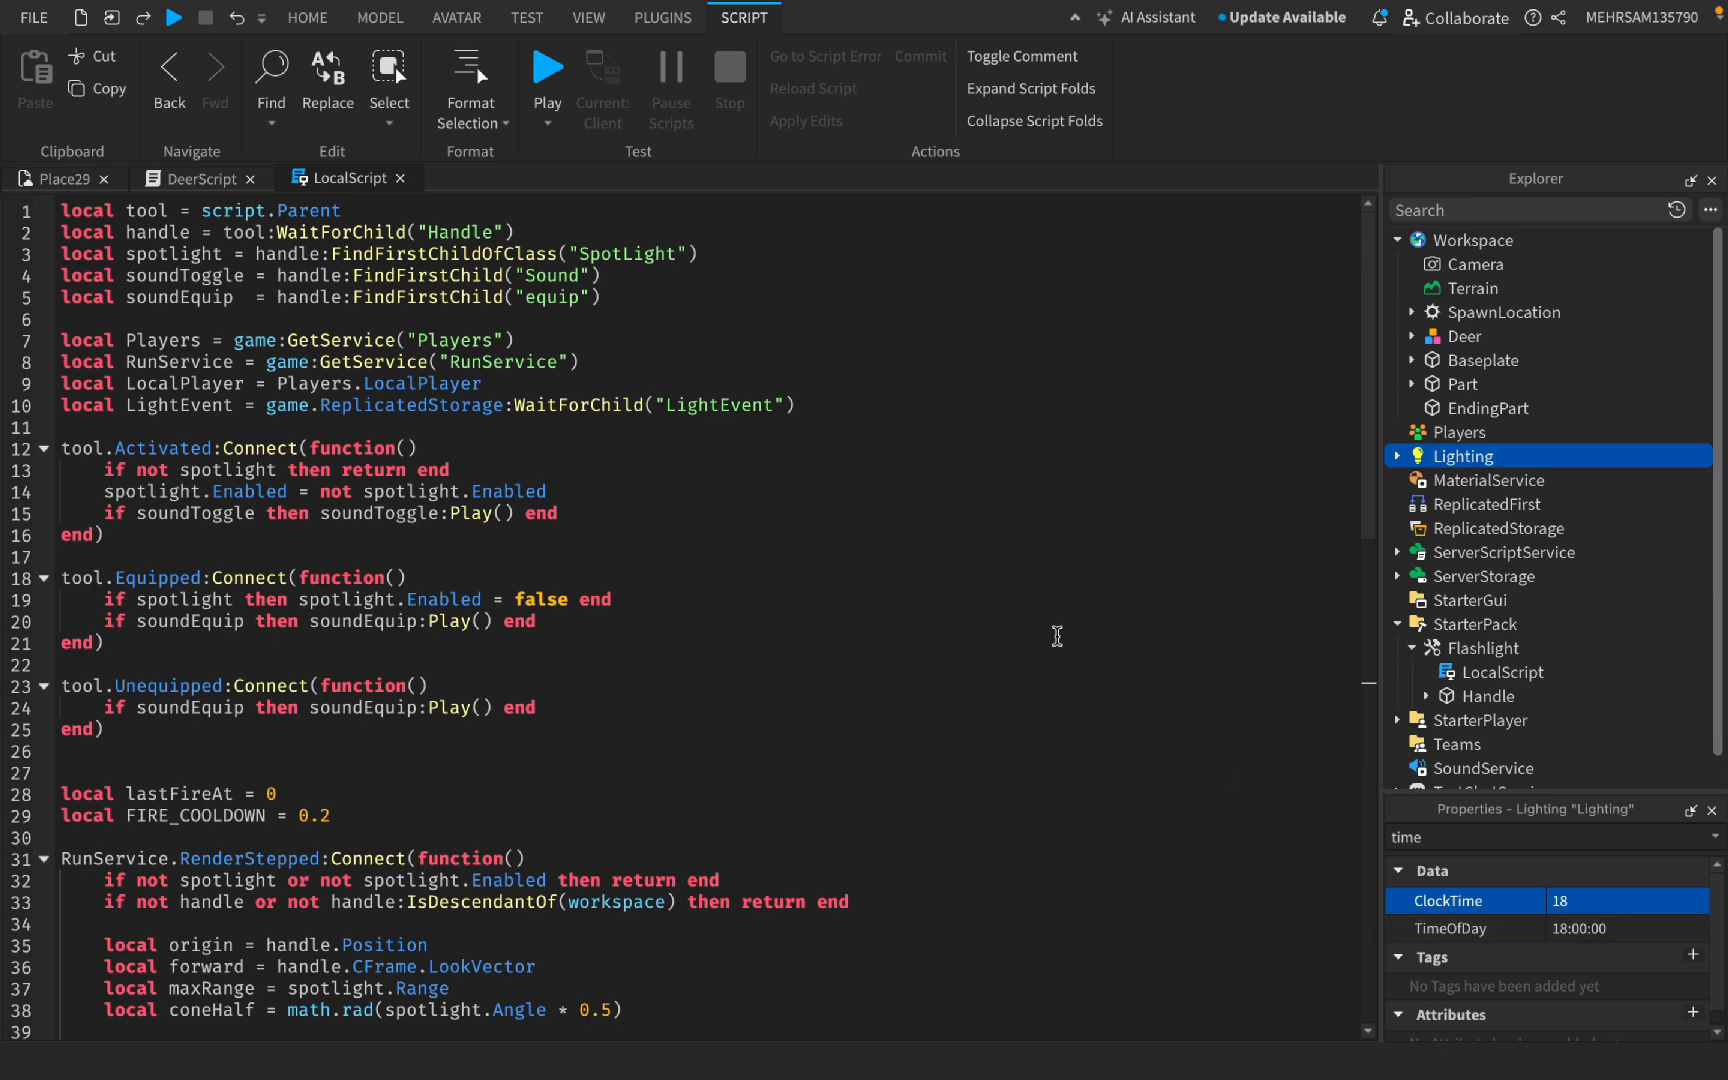
click(124, 177)
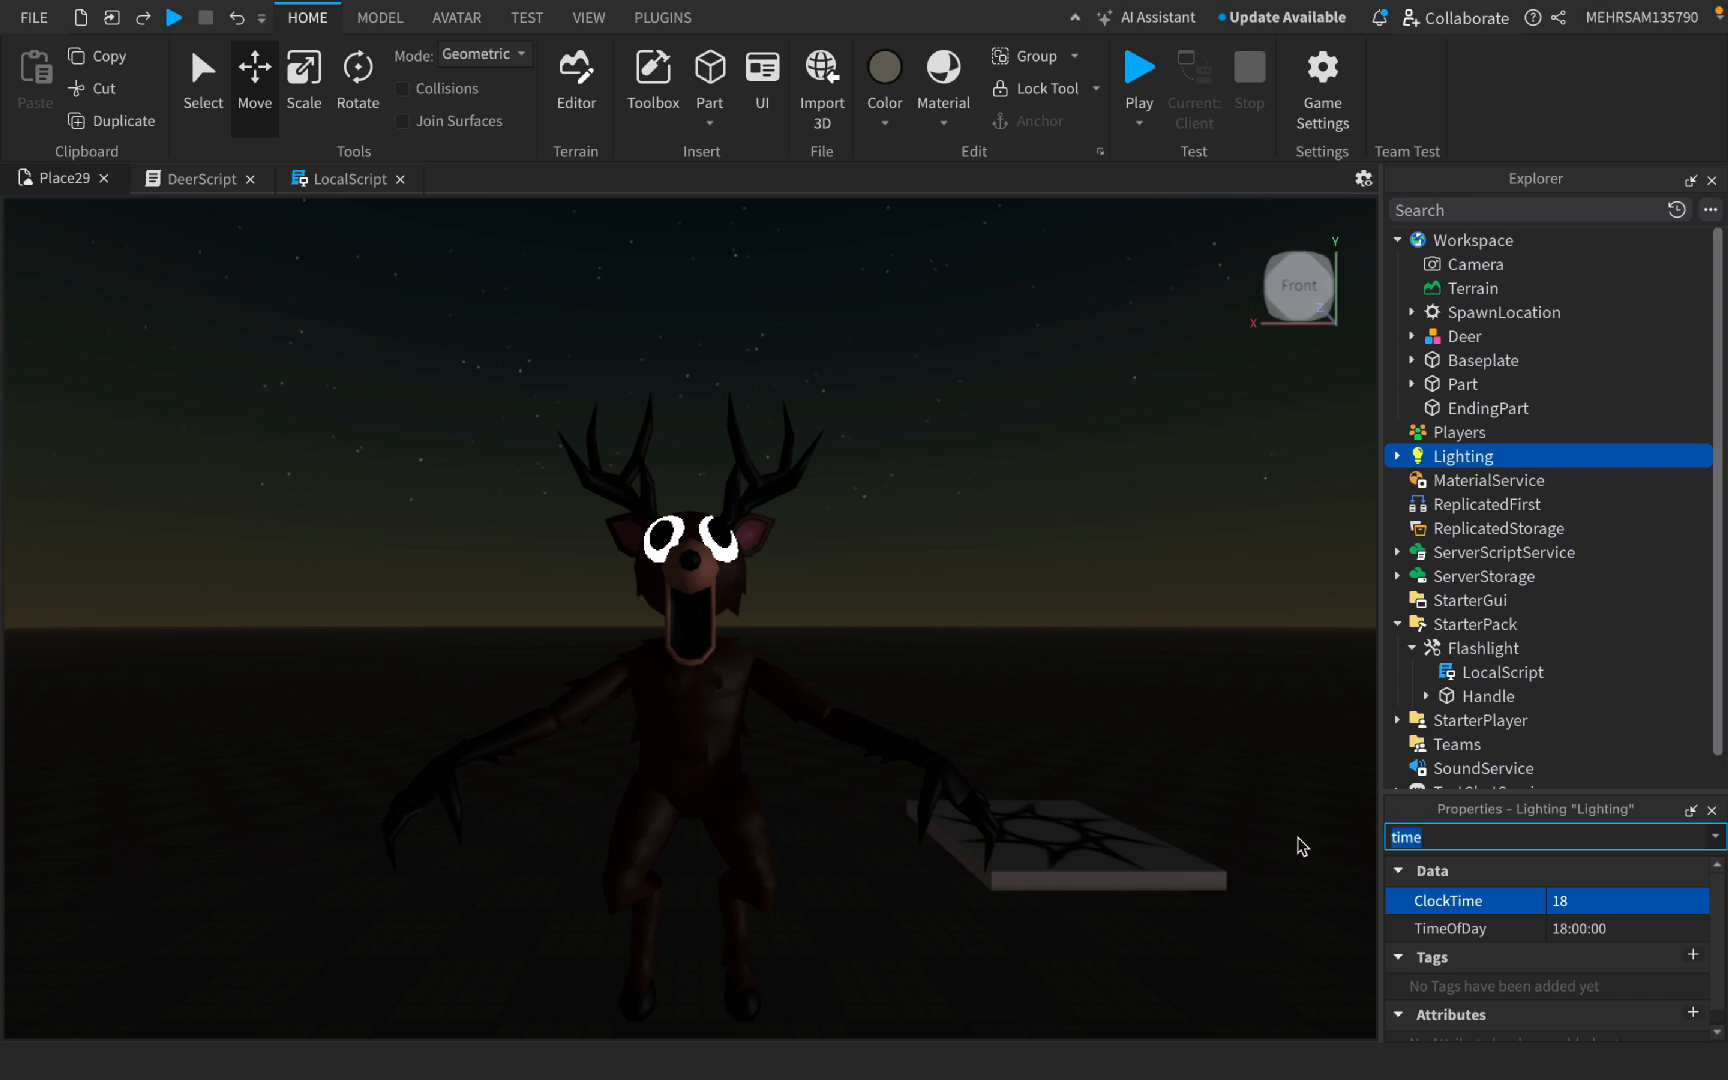
Step: Re-enter 18 as Lighting's ClockTime and clear the property filter
text(time)
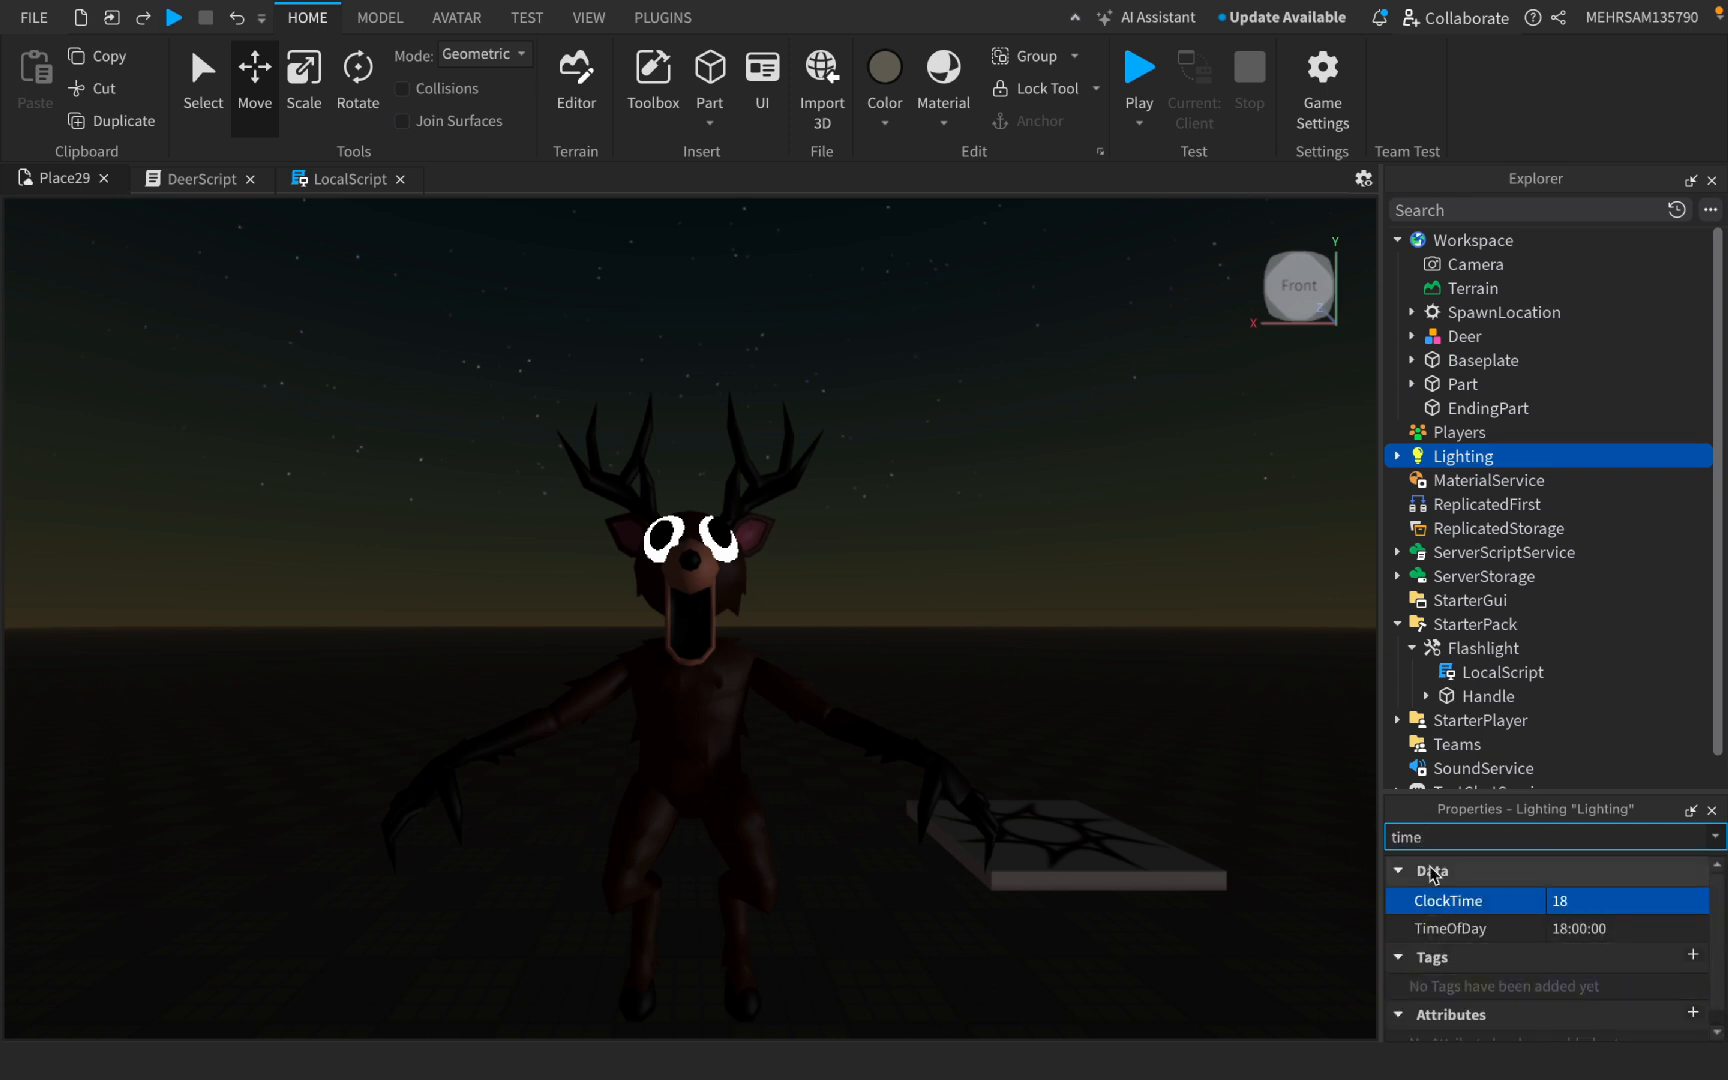
text(1)
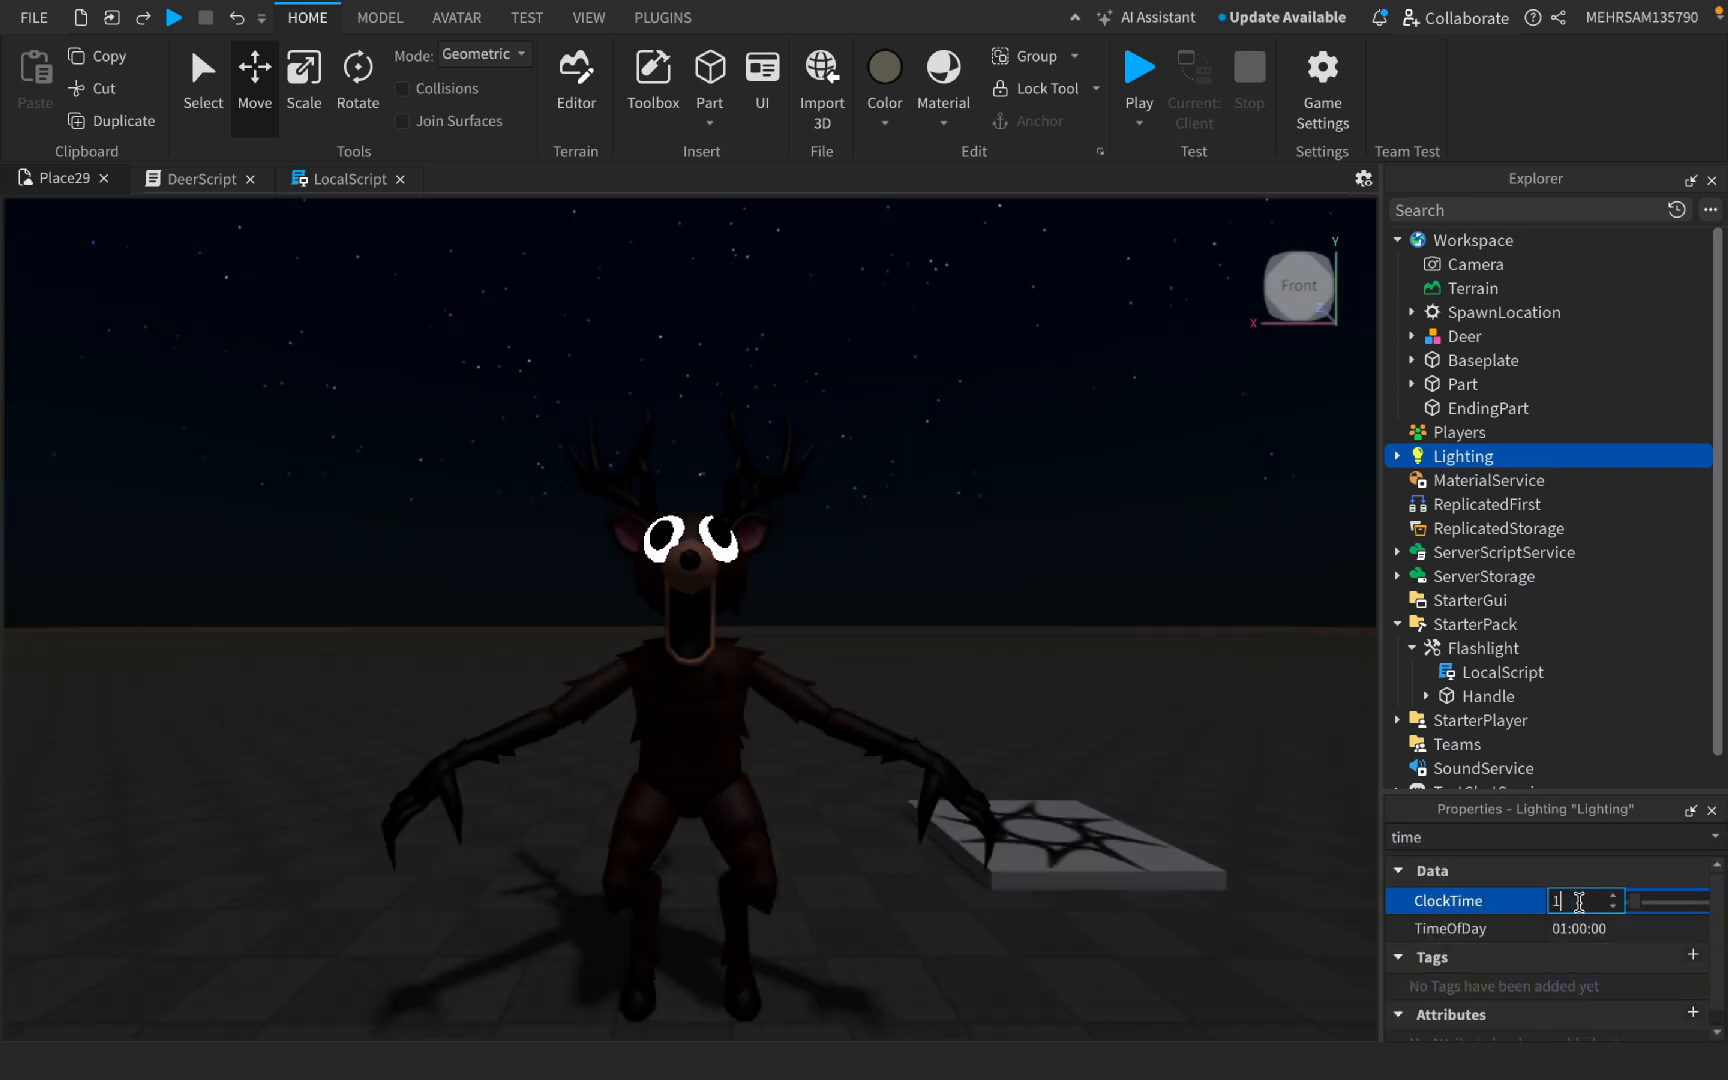
text(8)
key(Return)
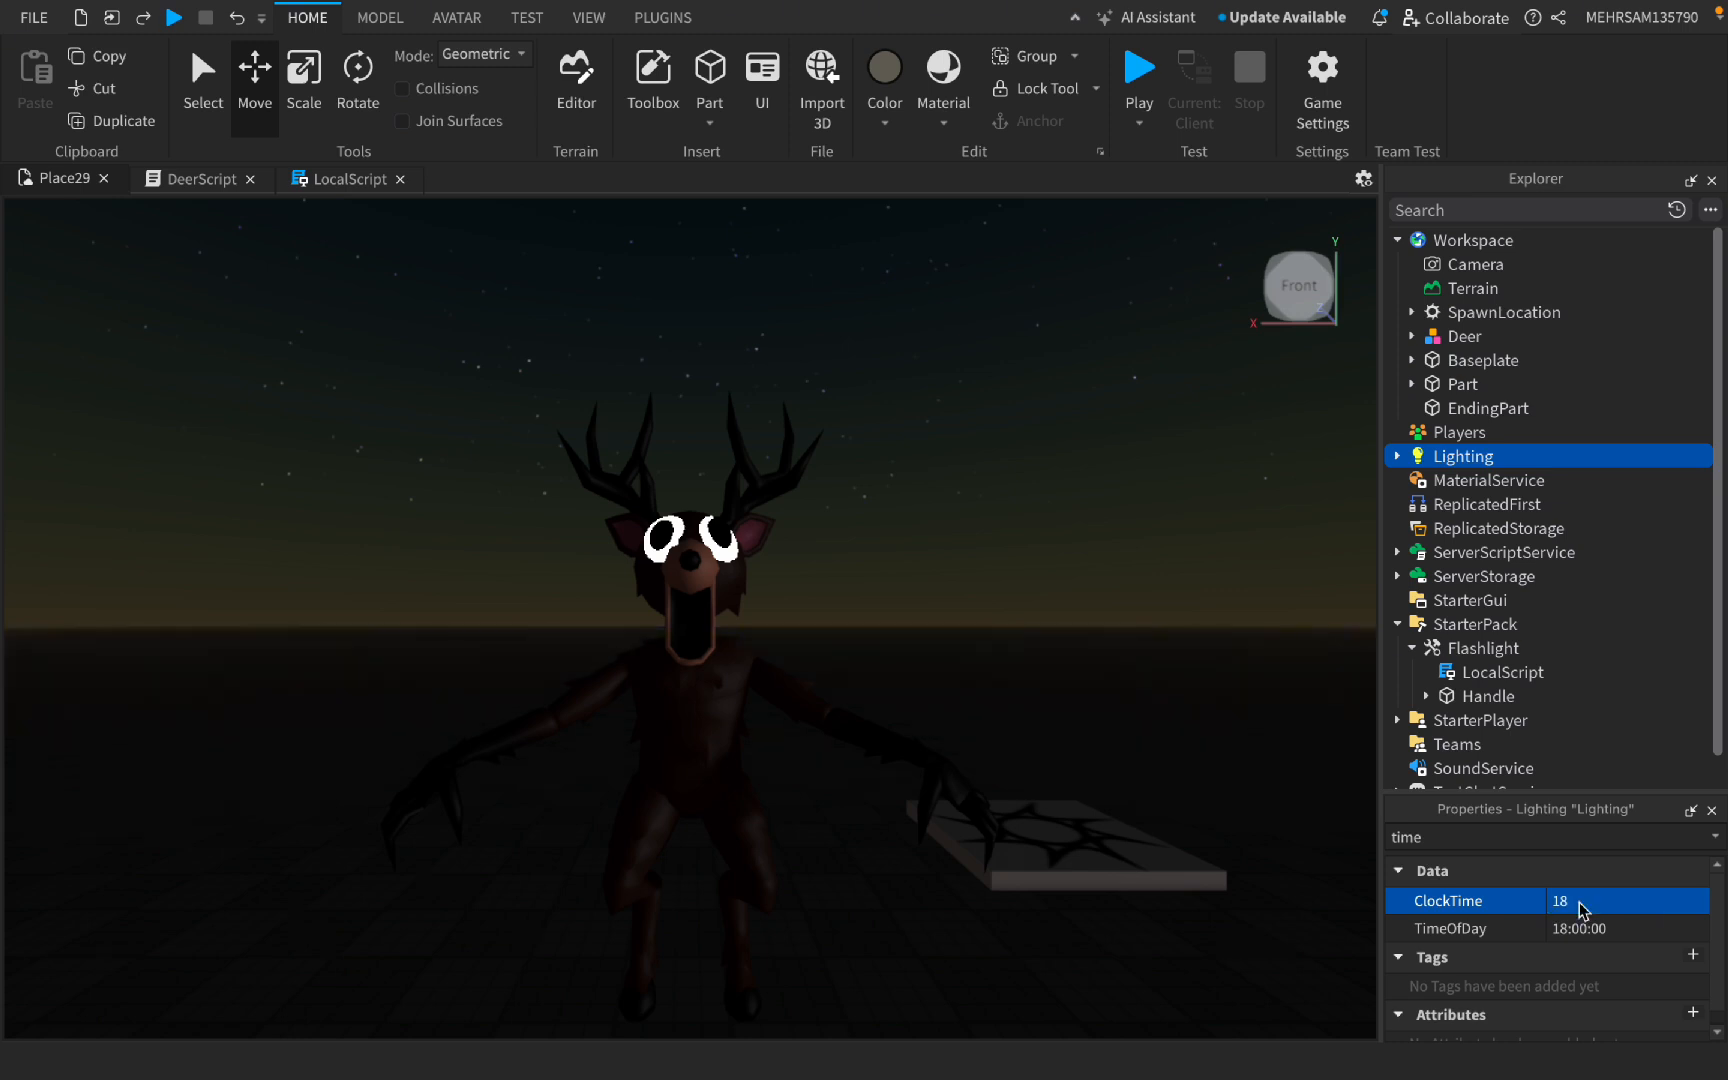
drag(1489, 838, 1265, 829)
key(BackSpace)
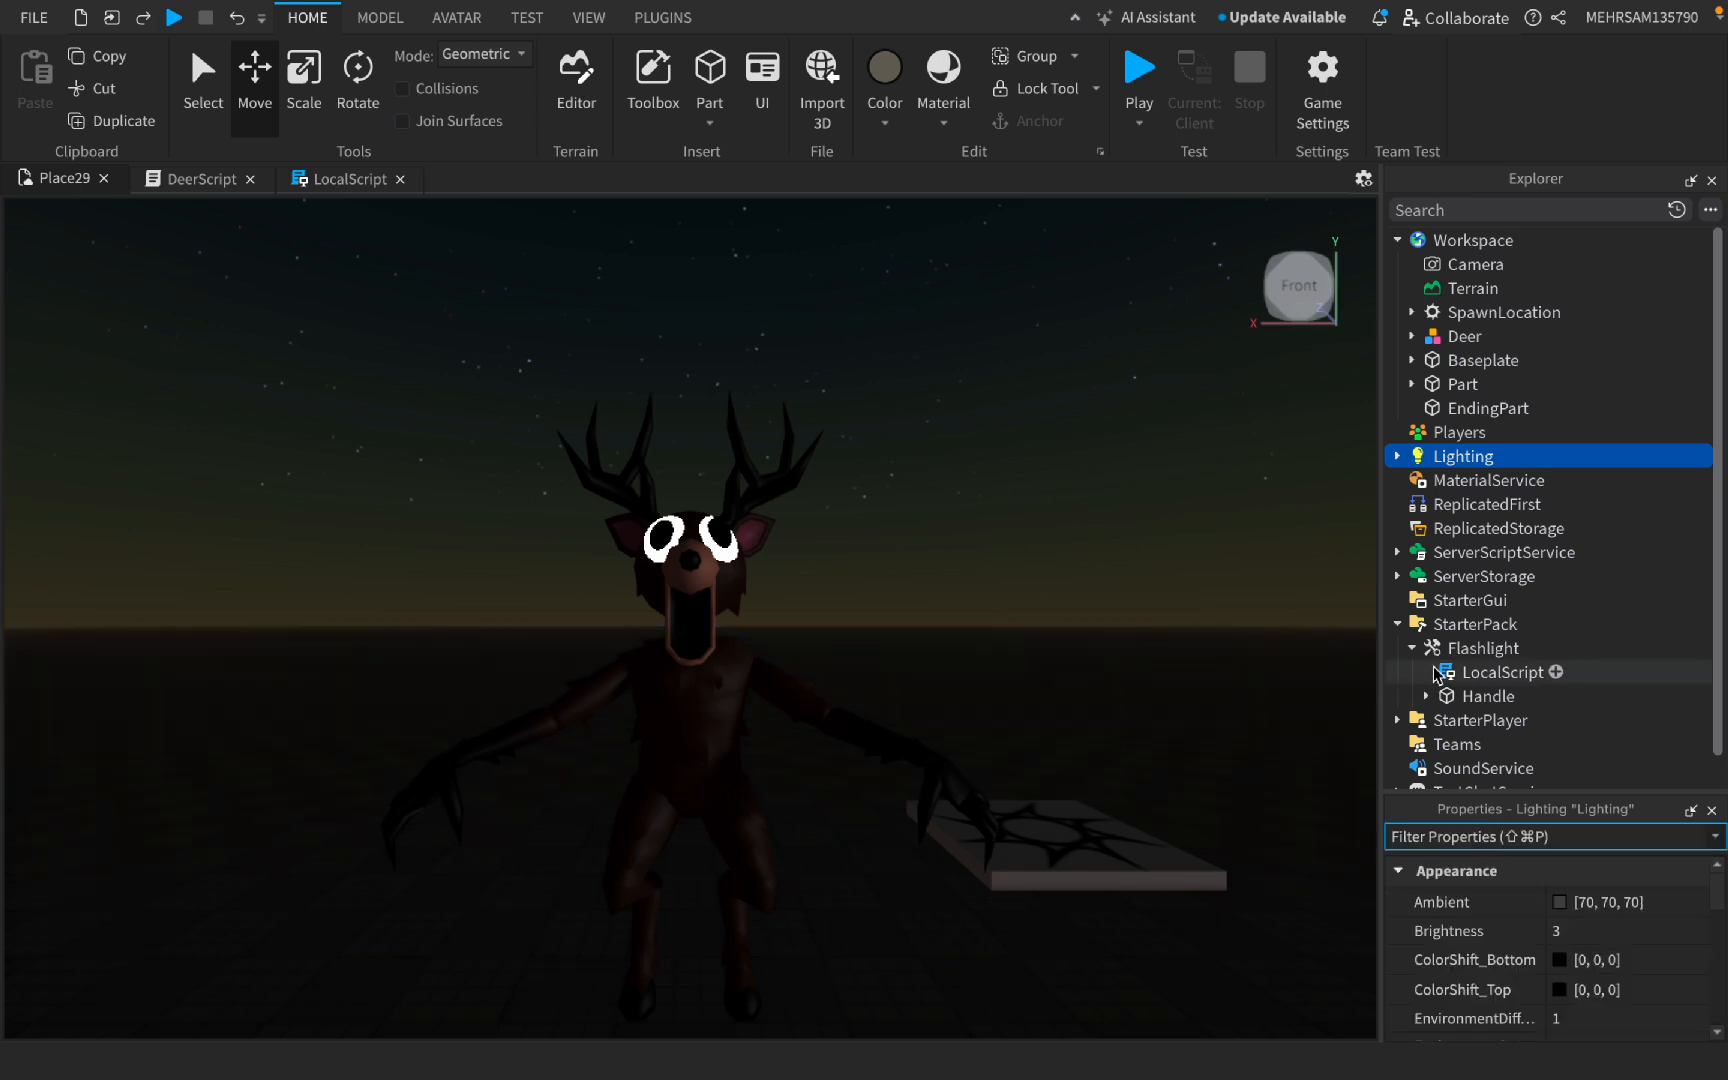
Step: Add a RemoteEvent named LightEvent to ReplicatedStorage
click(1480, 672)
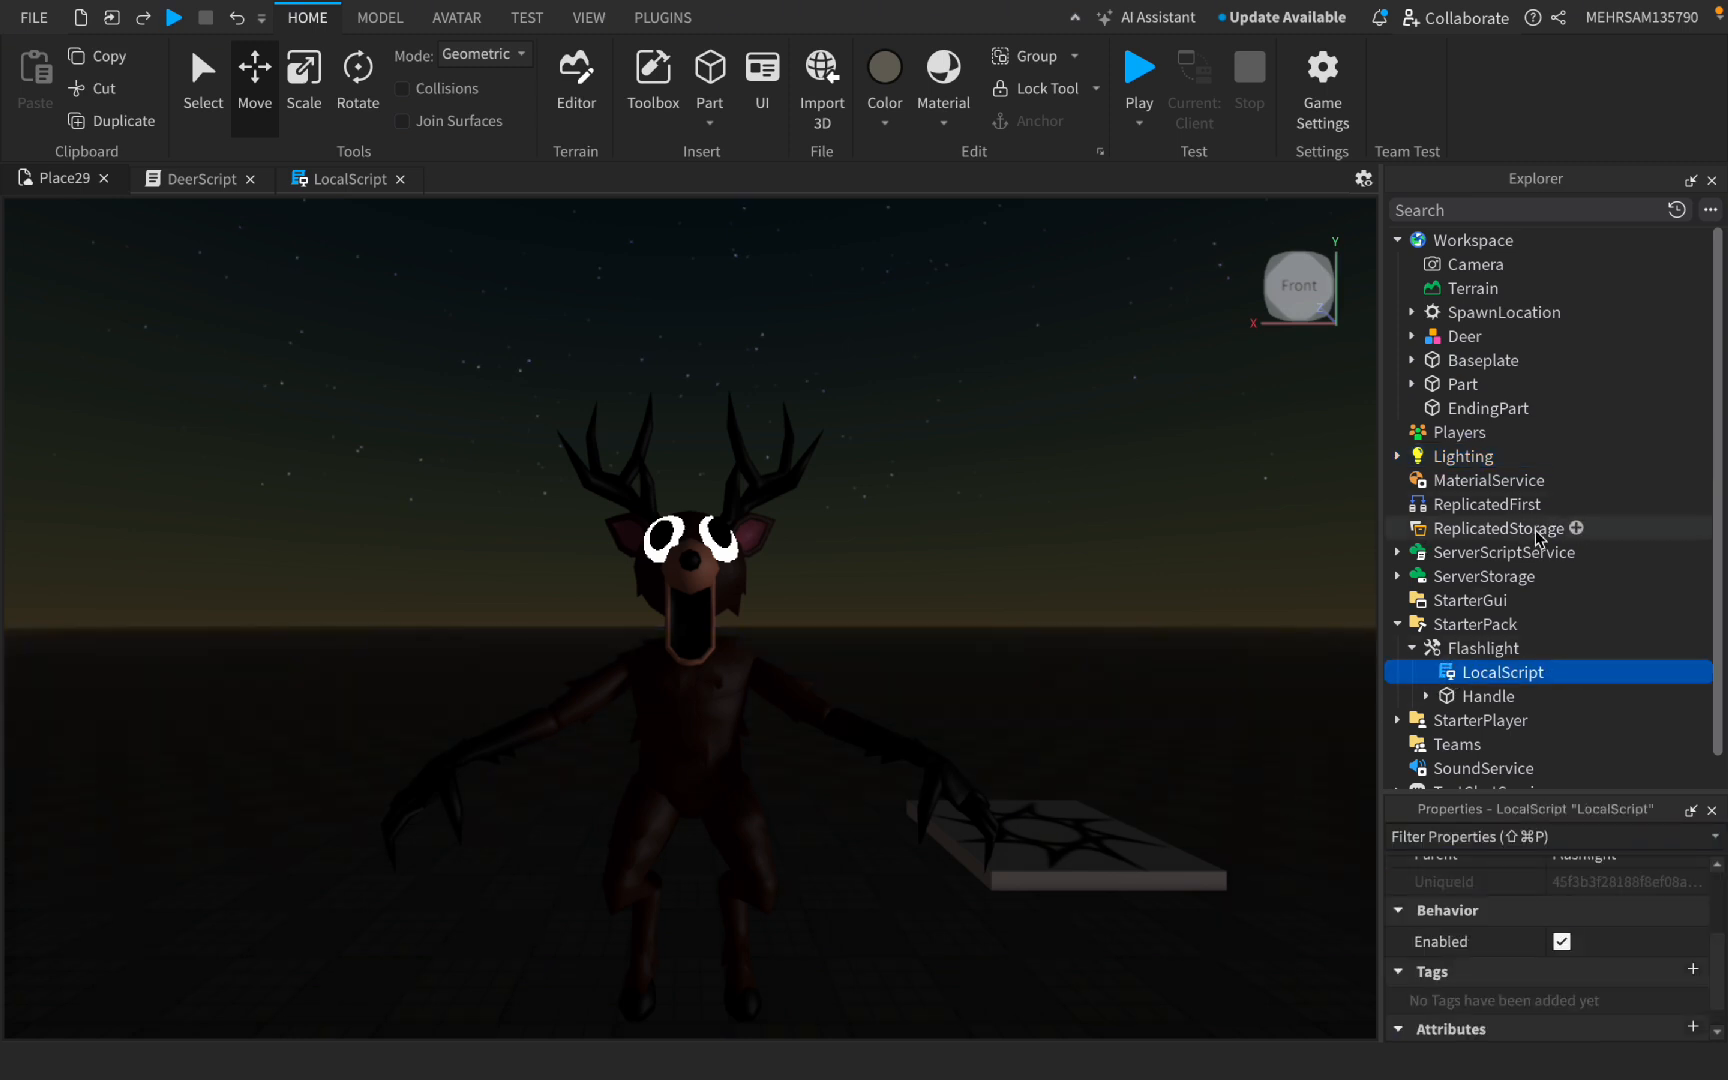
click(1577, 530)
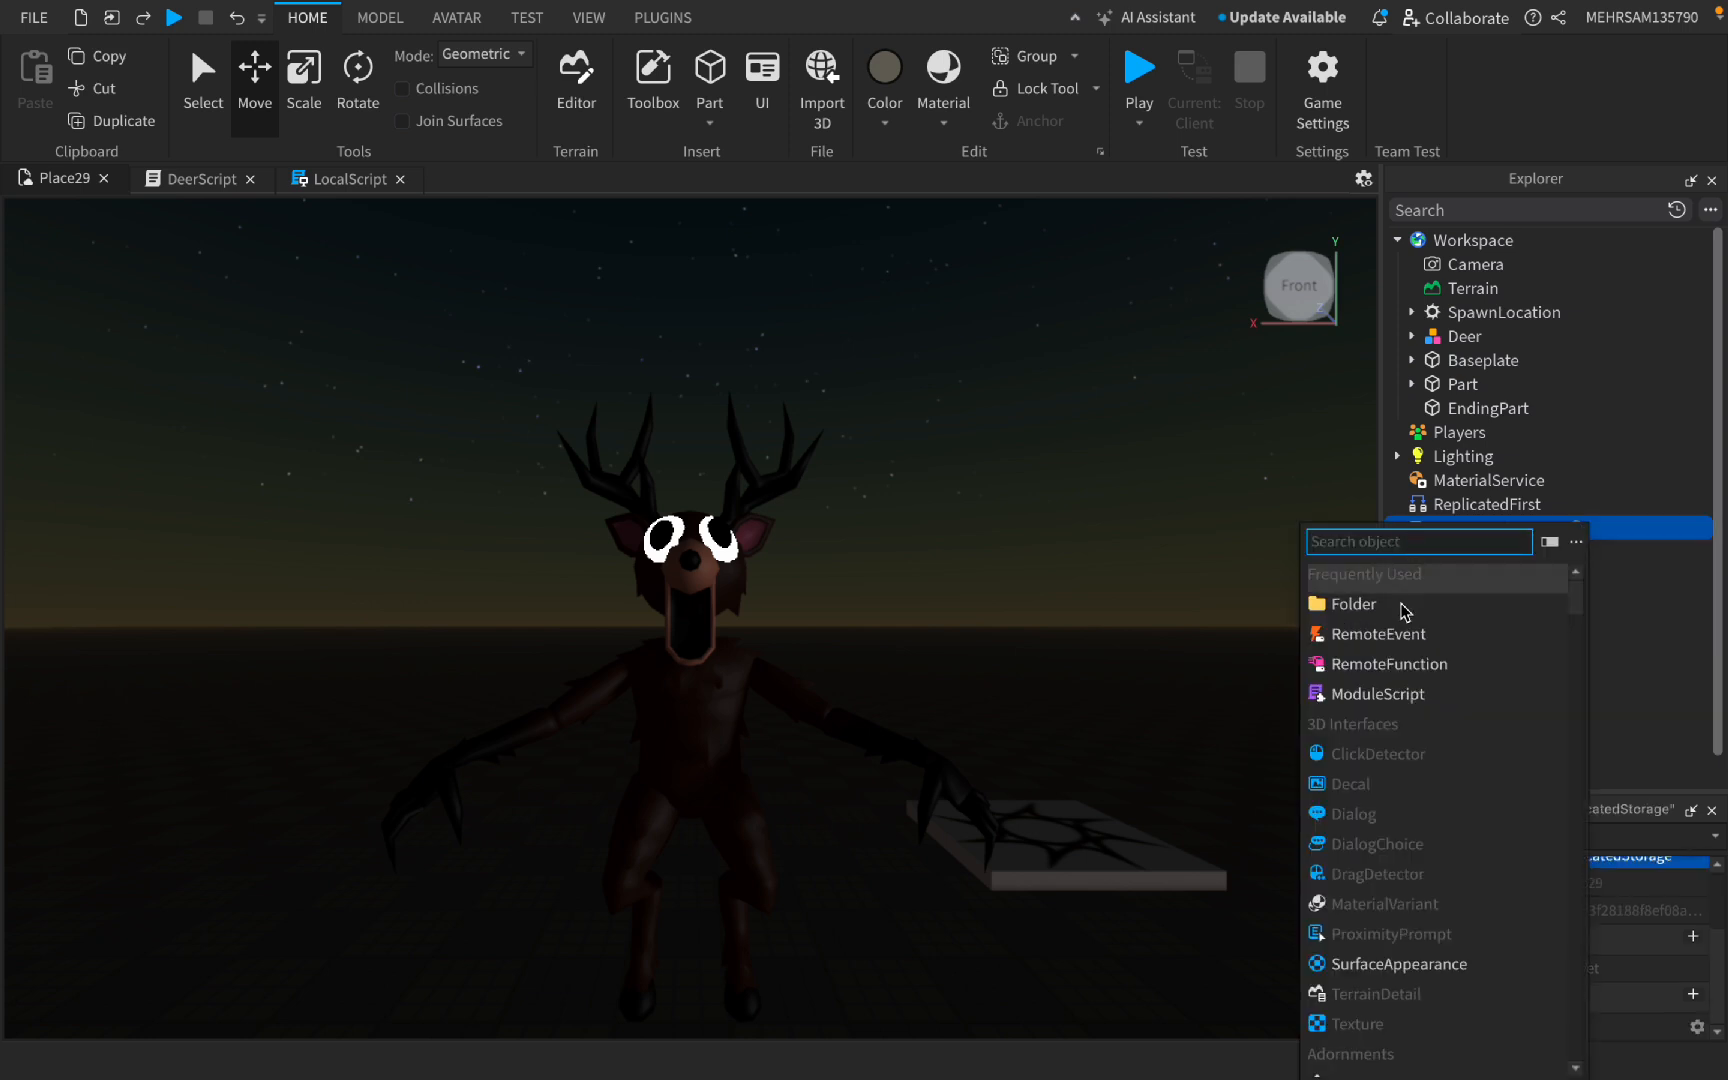
click(1414, 656)
scroll(1594, 873, up, 1)
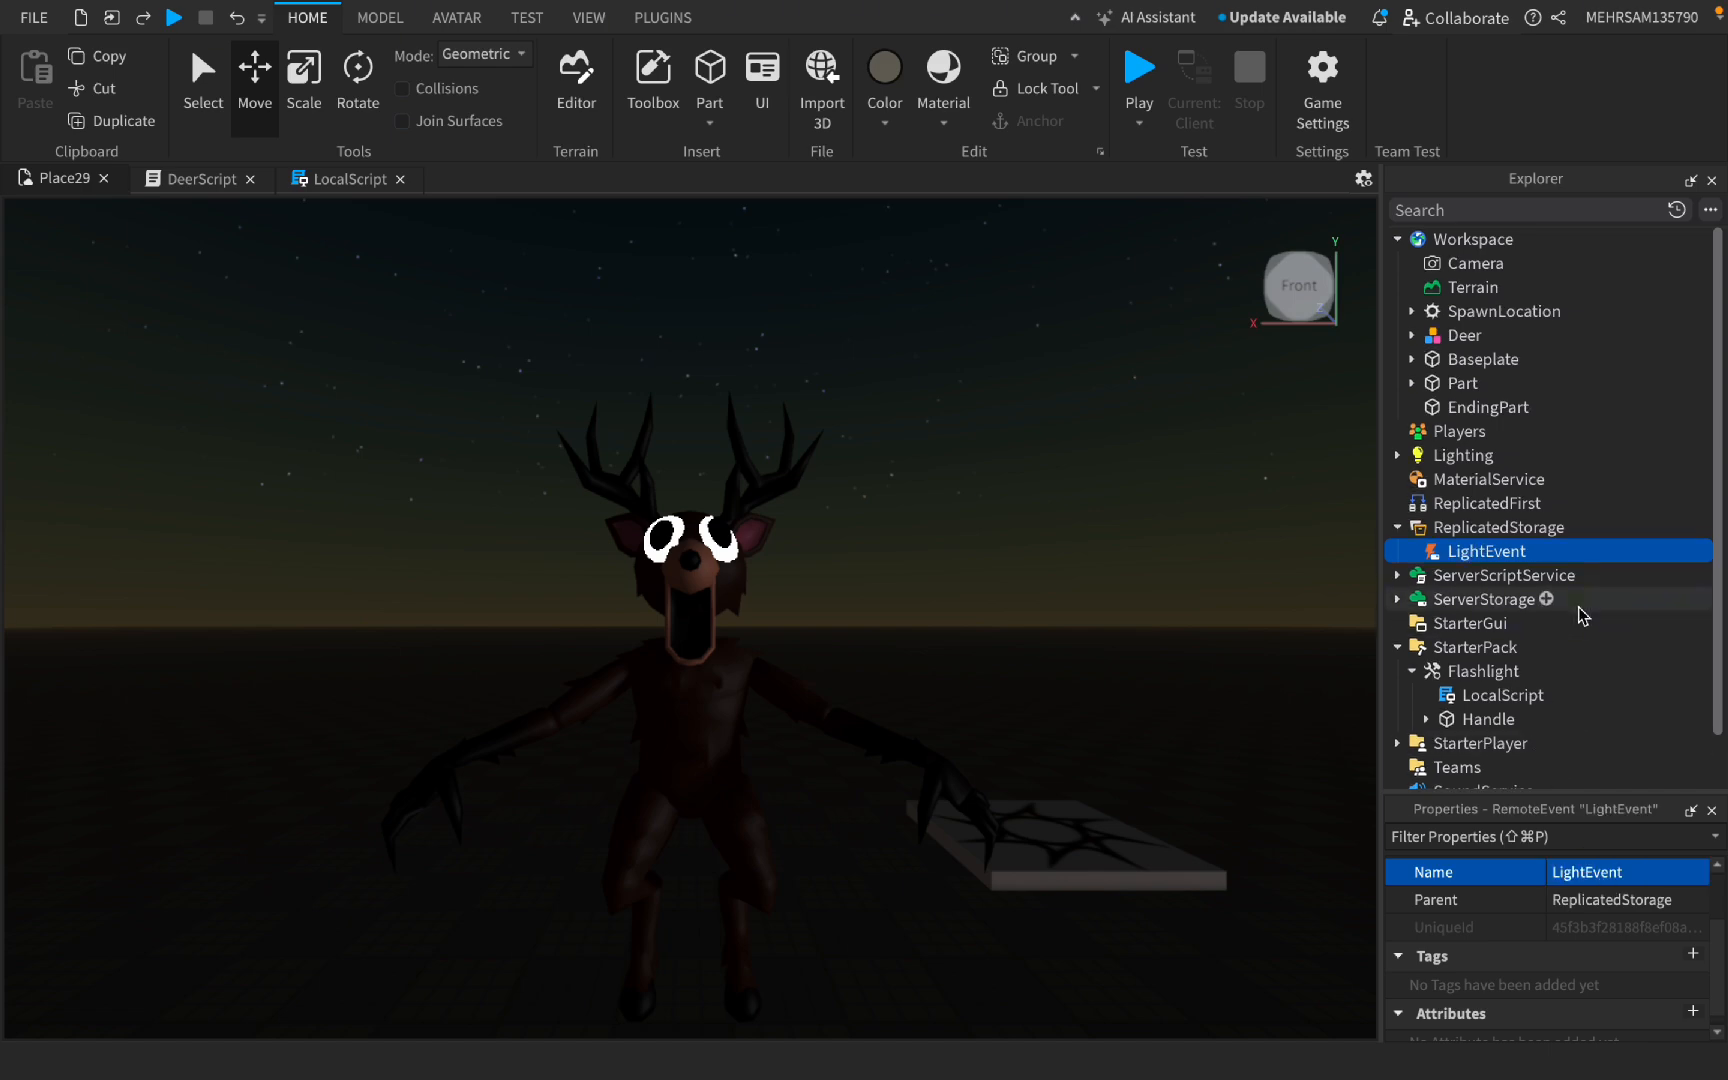
scroll(1572, 612, down, 2)
Step: Select the burning wooden Part in the scene and examine its child objects
click(972, 551)
key(s)
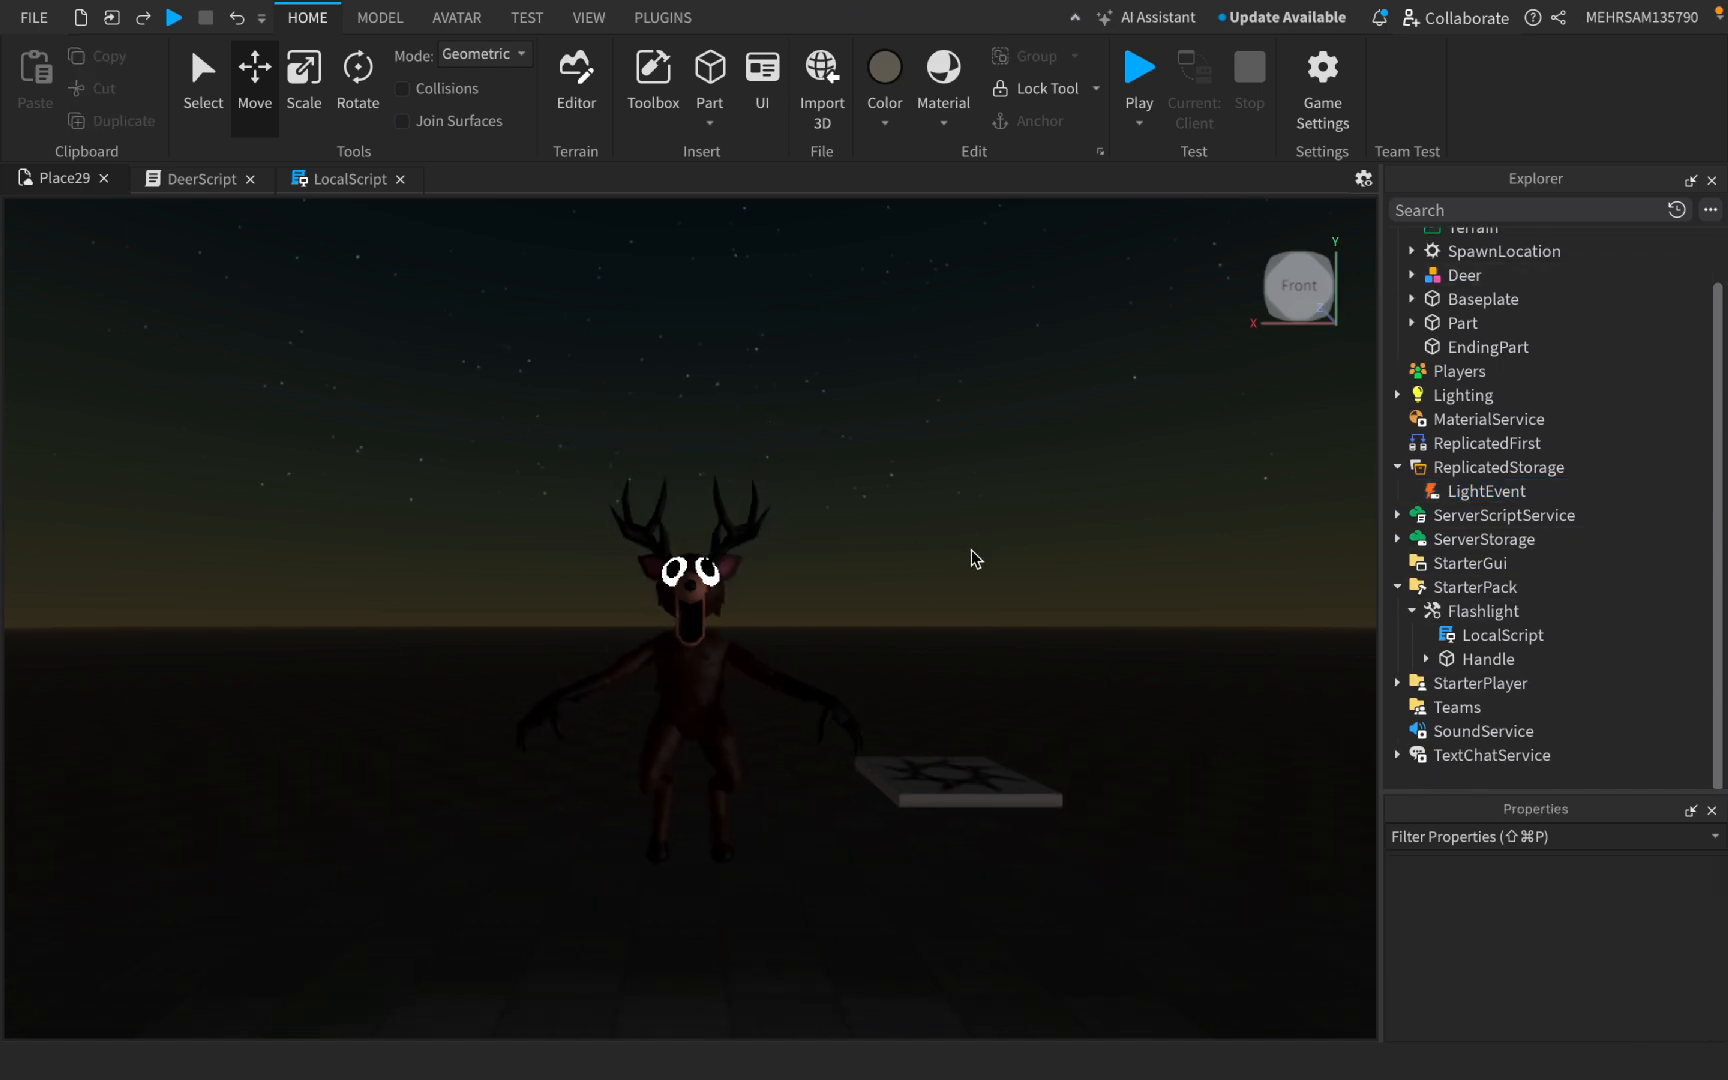
key(w)
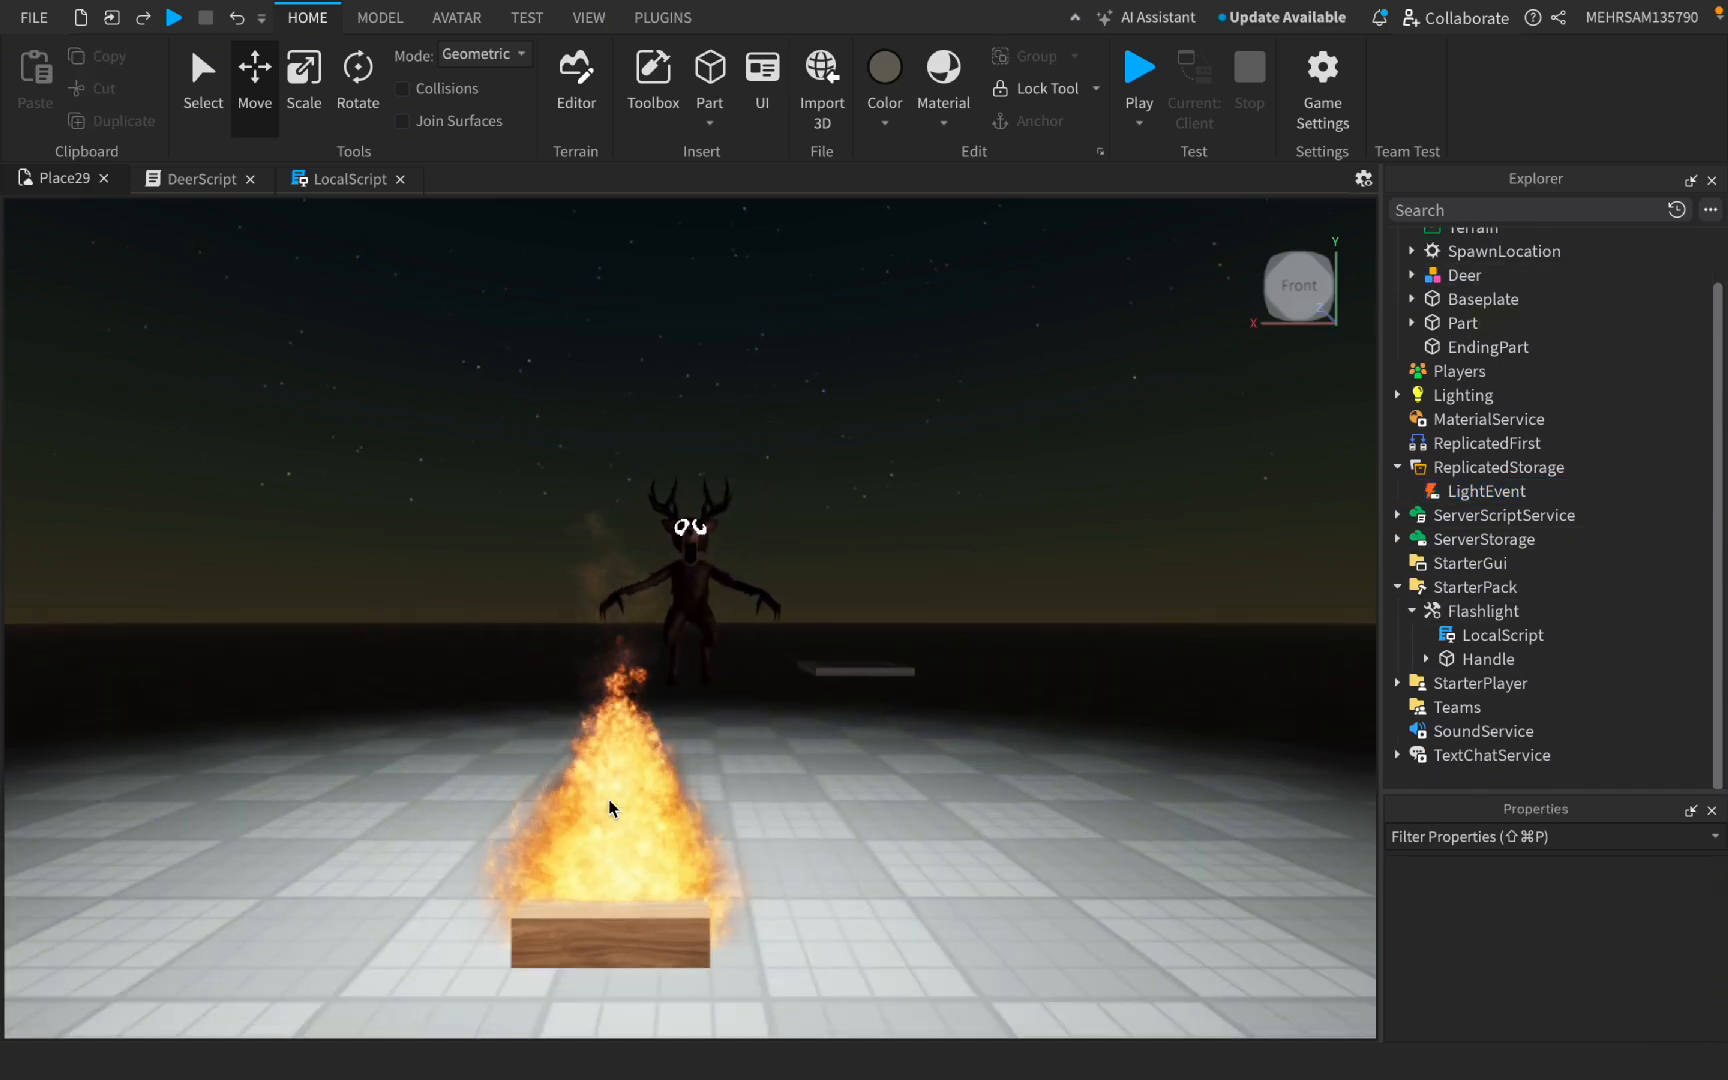
key(s)
key(w)
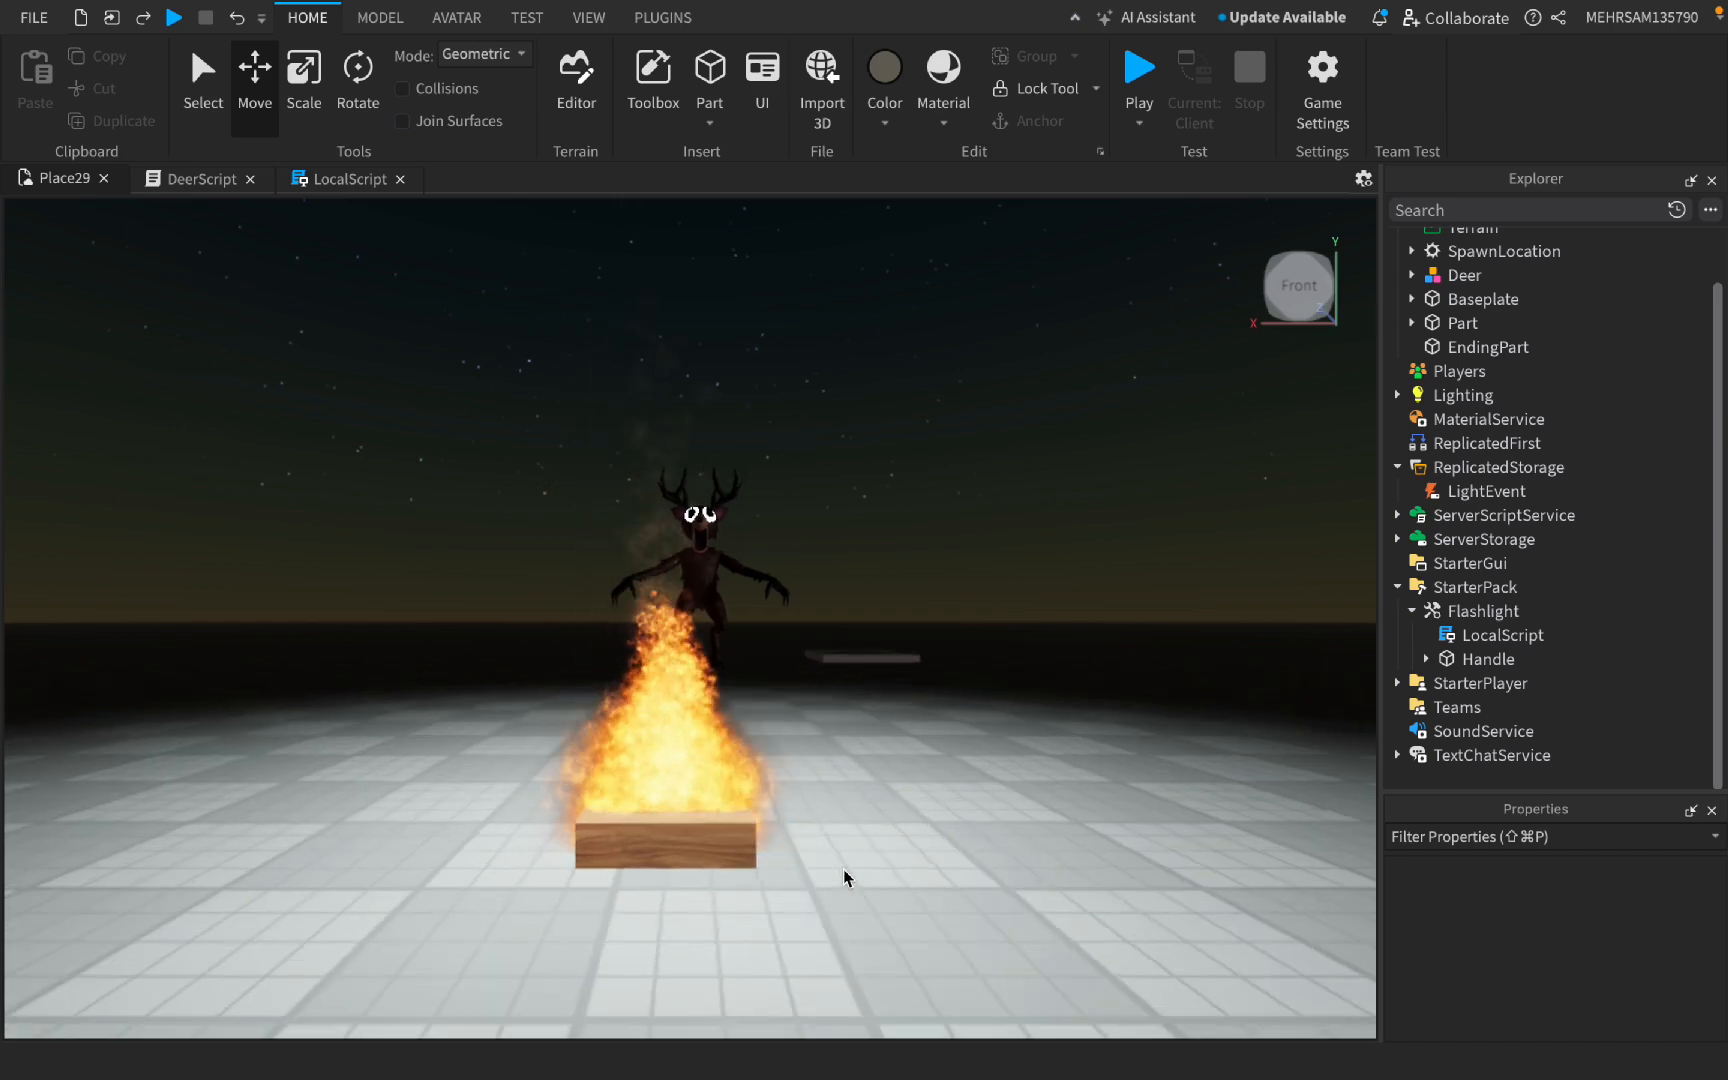
key(s)
key(d)
click(600, 860)
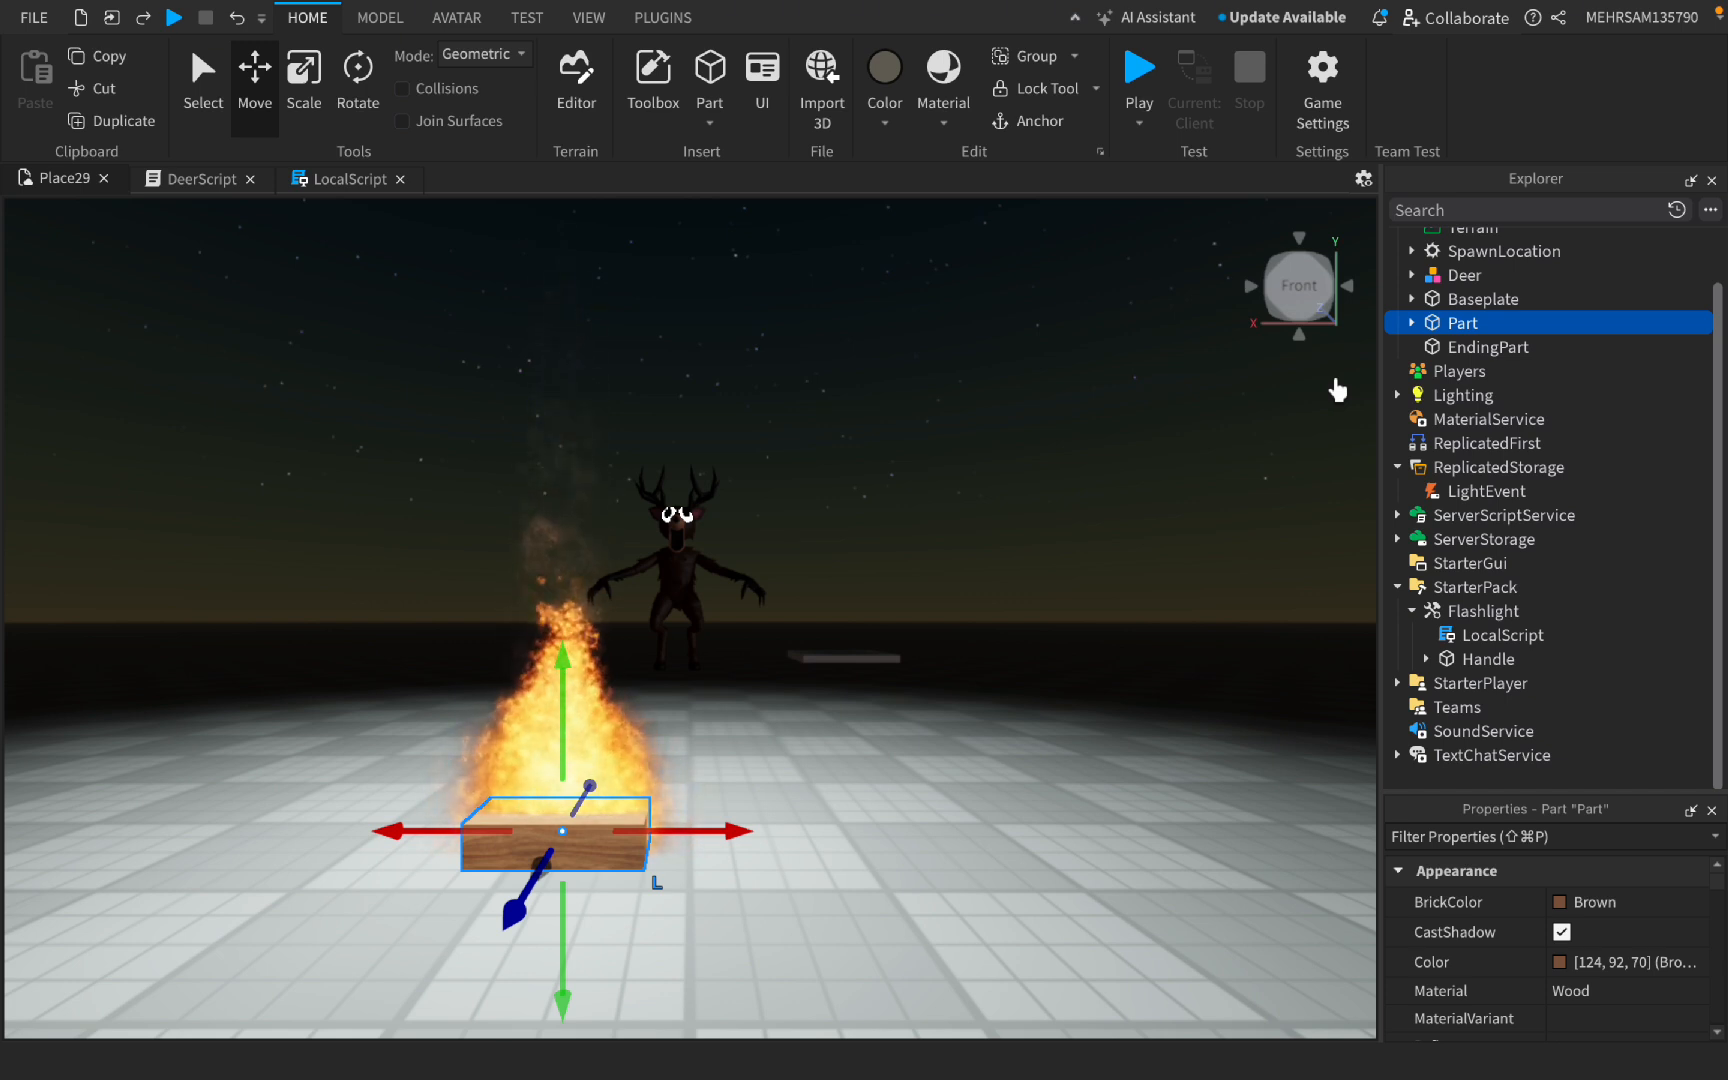
click(1411, 323)
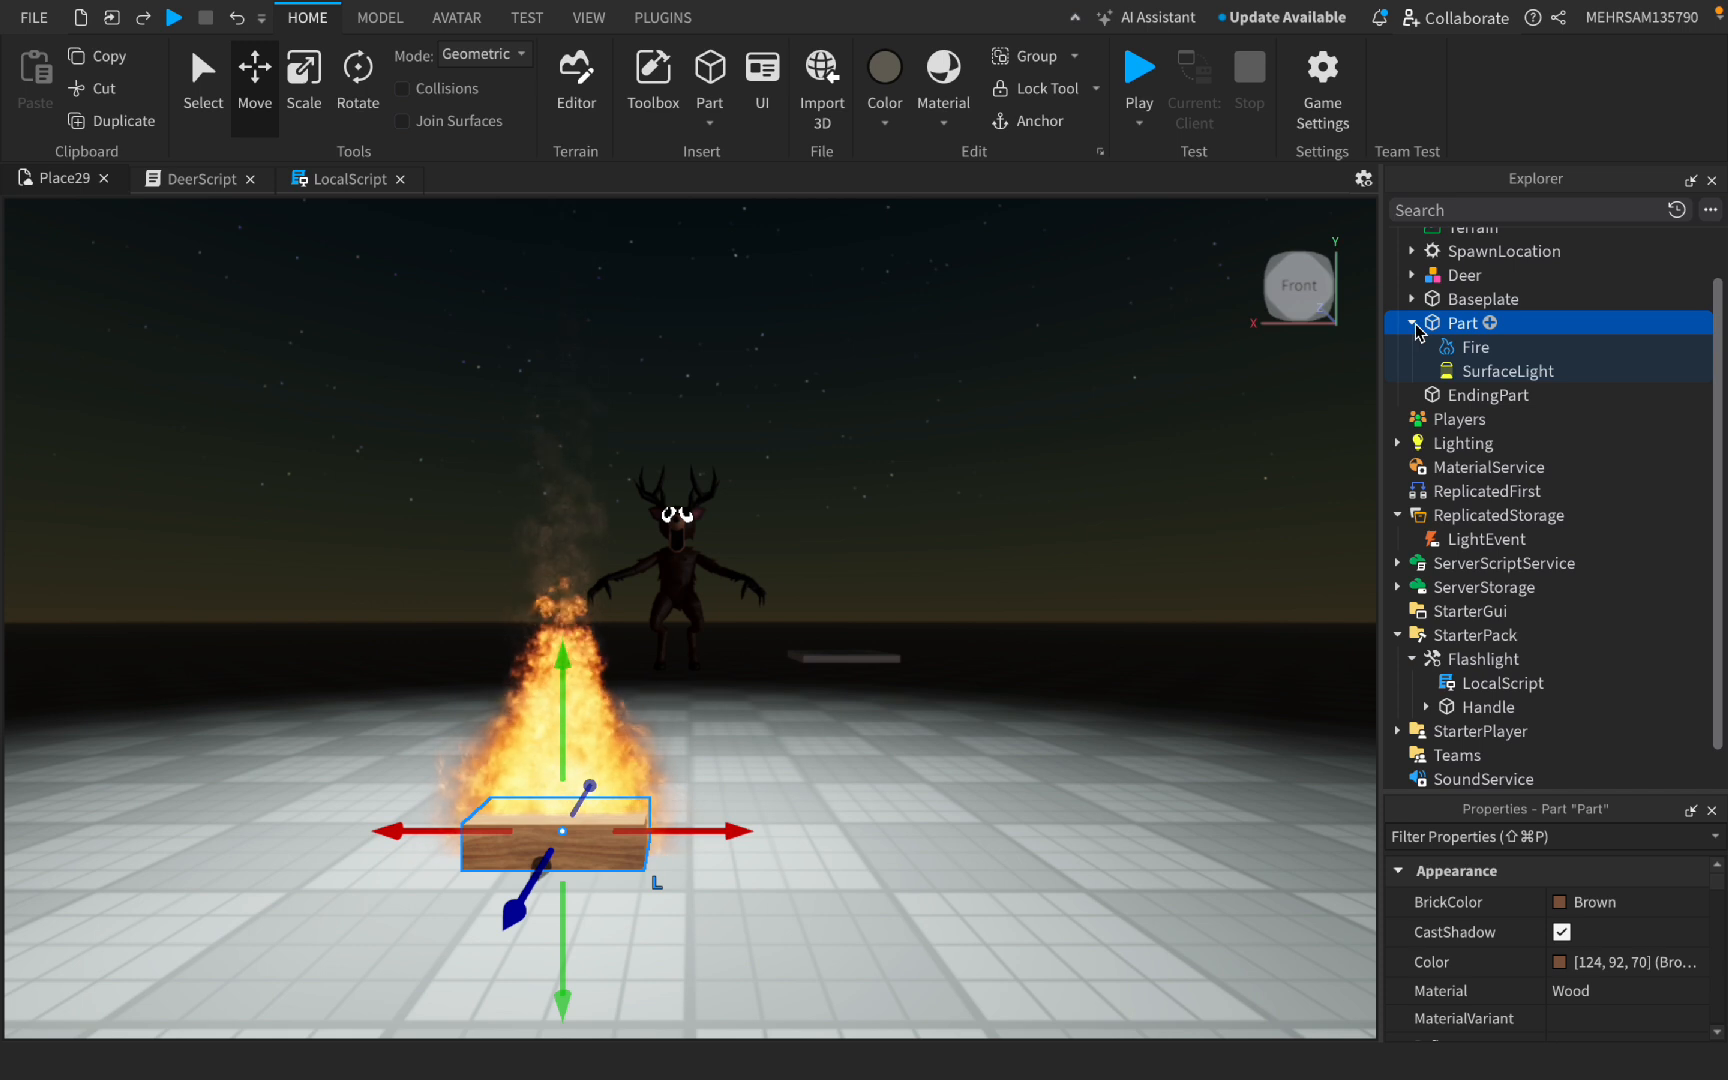
click(1412, 323)
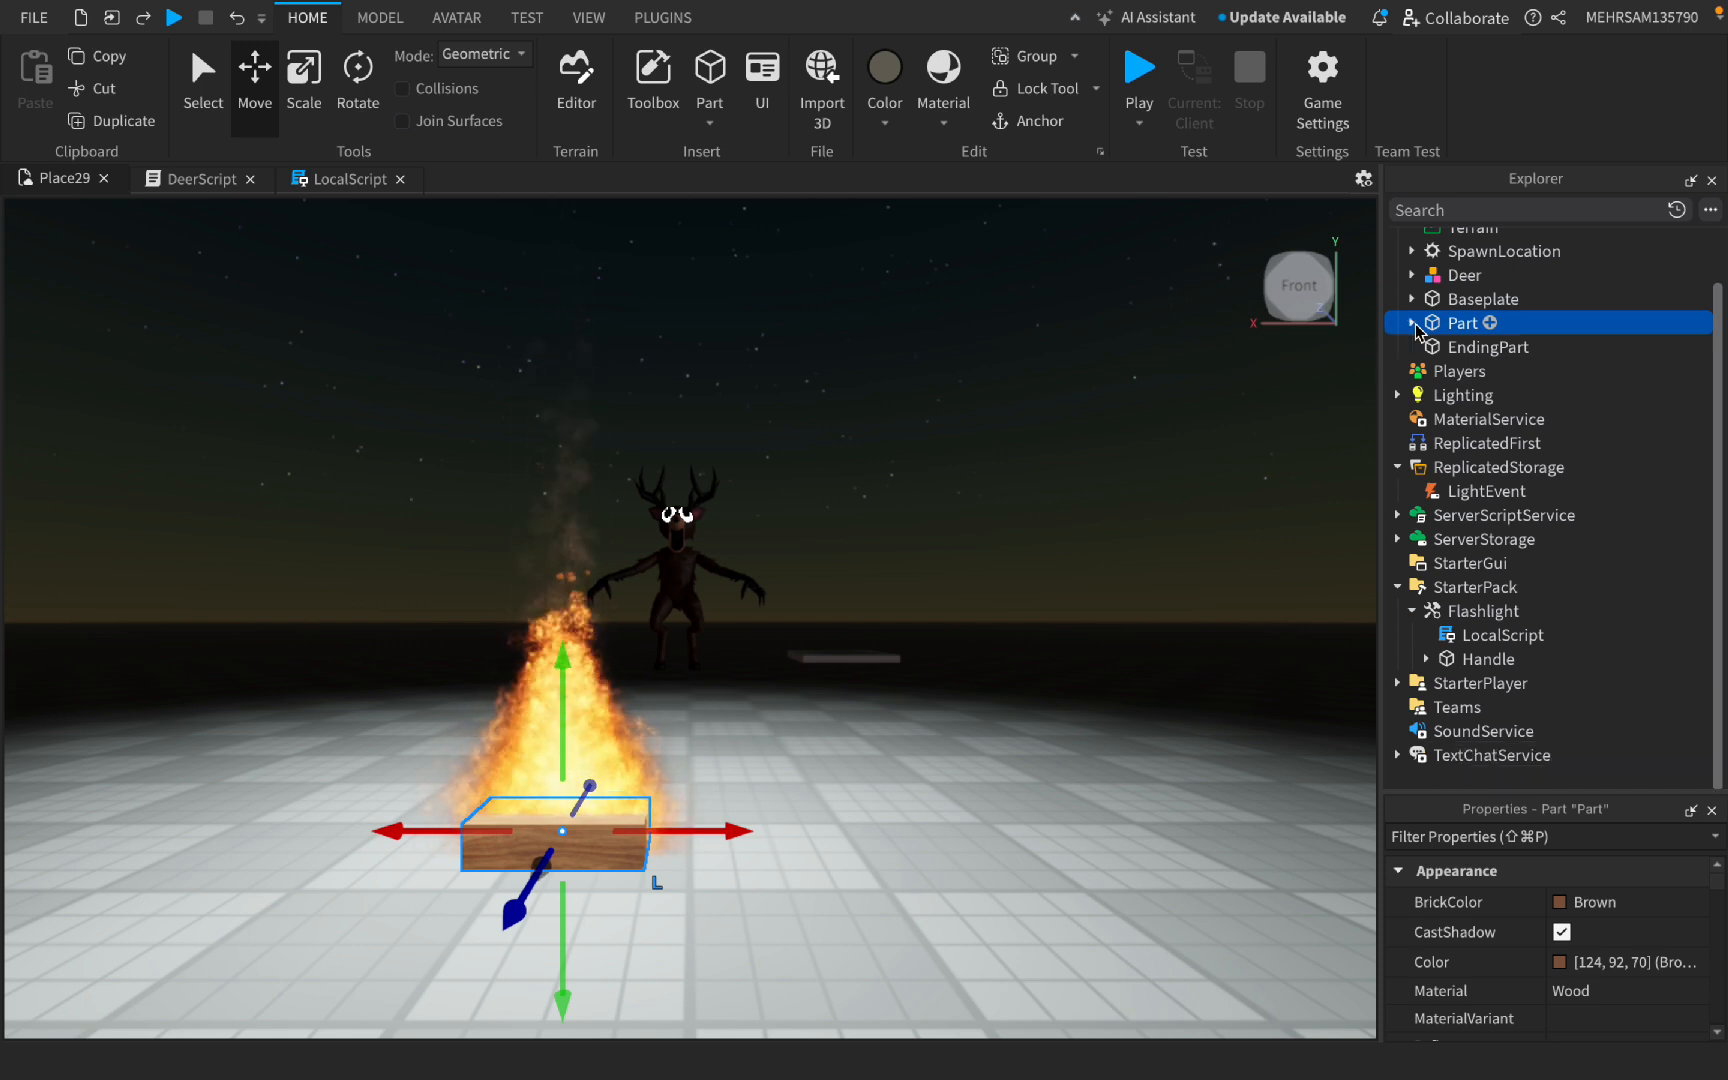
click(1412, 323)
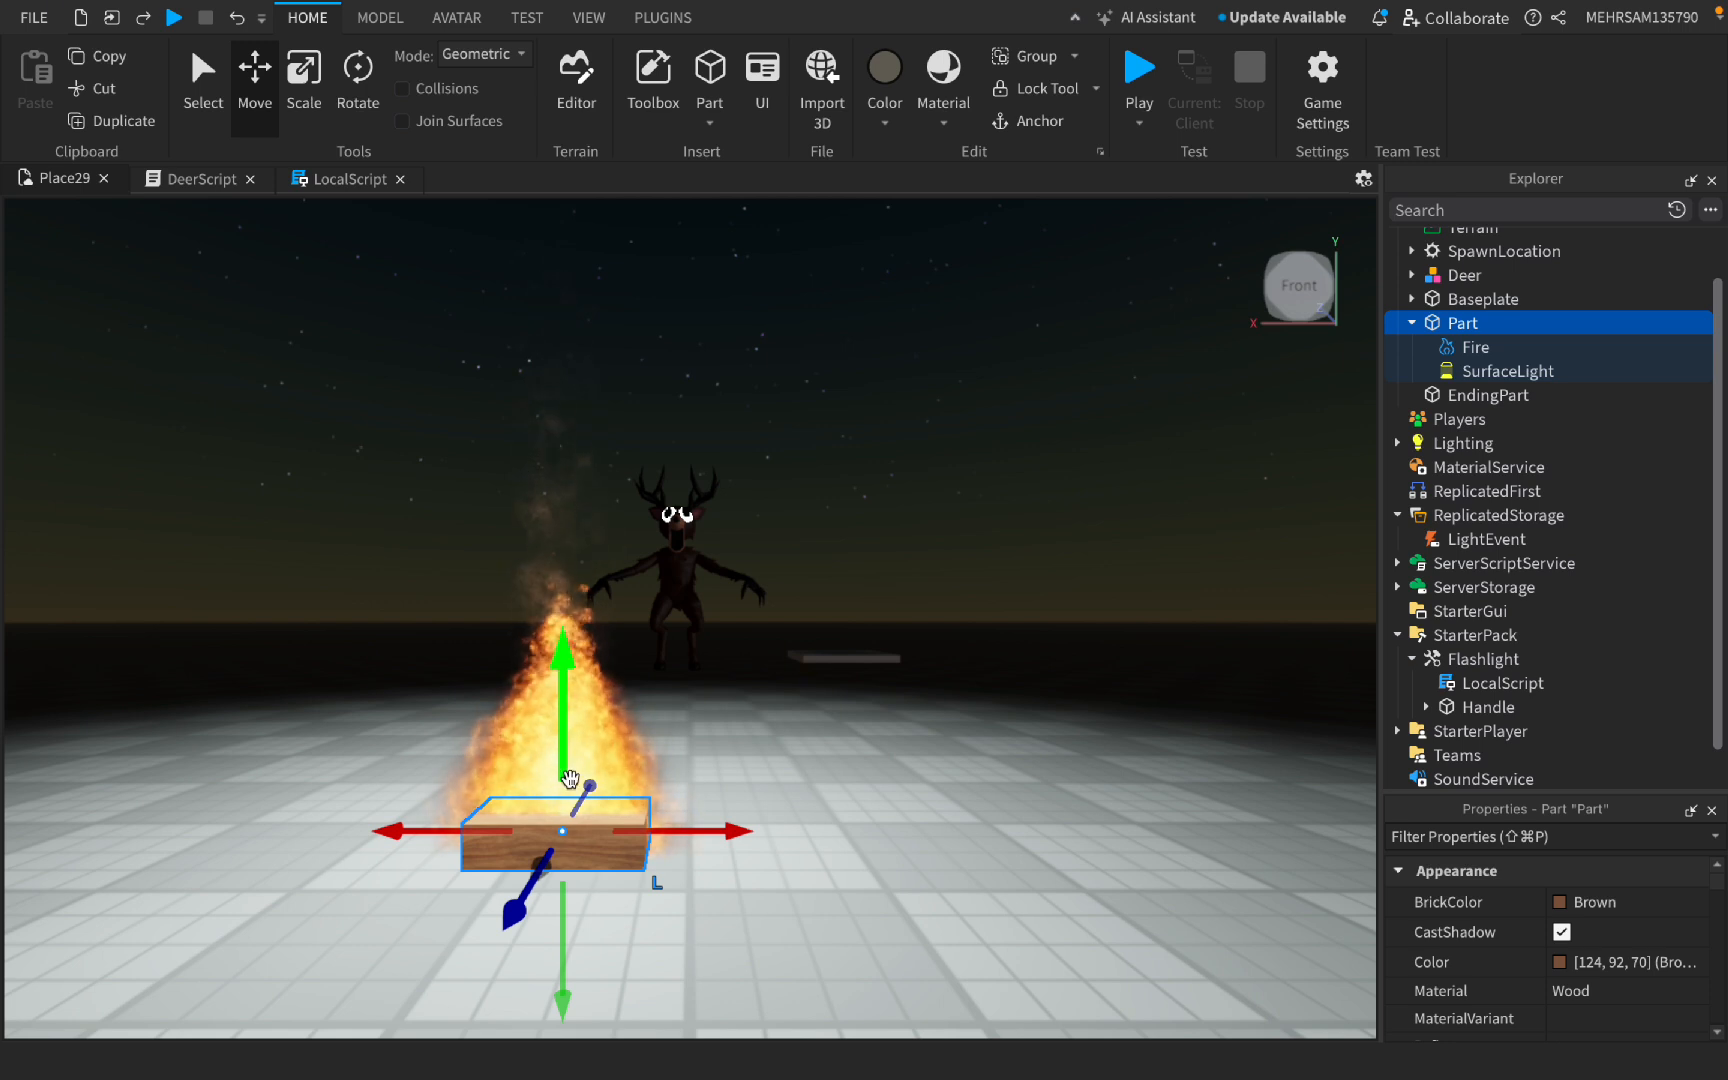
Step: Recolour the campfire's Fire effect to a light orange with RGB 226, 146, 100
click(1462, 352)
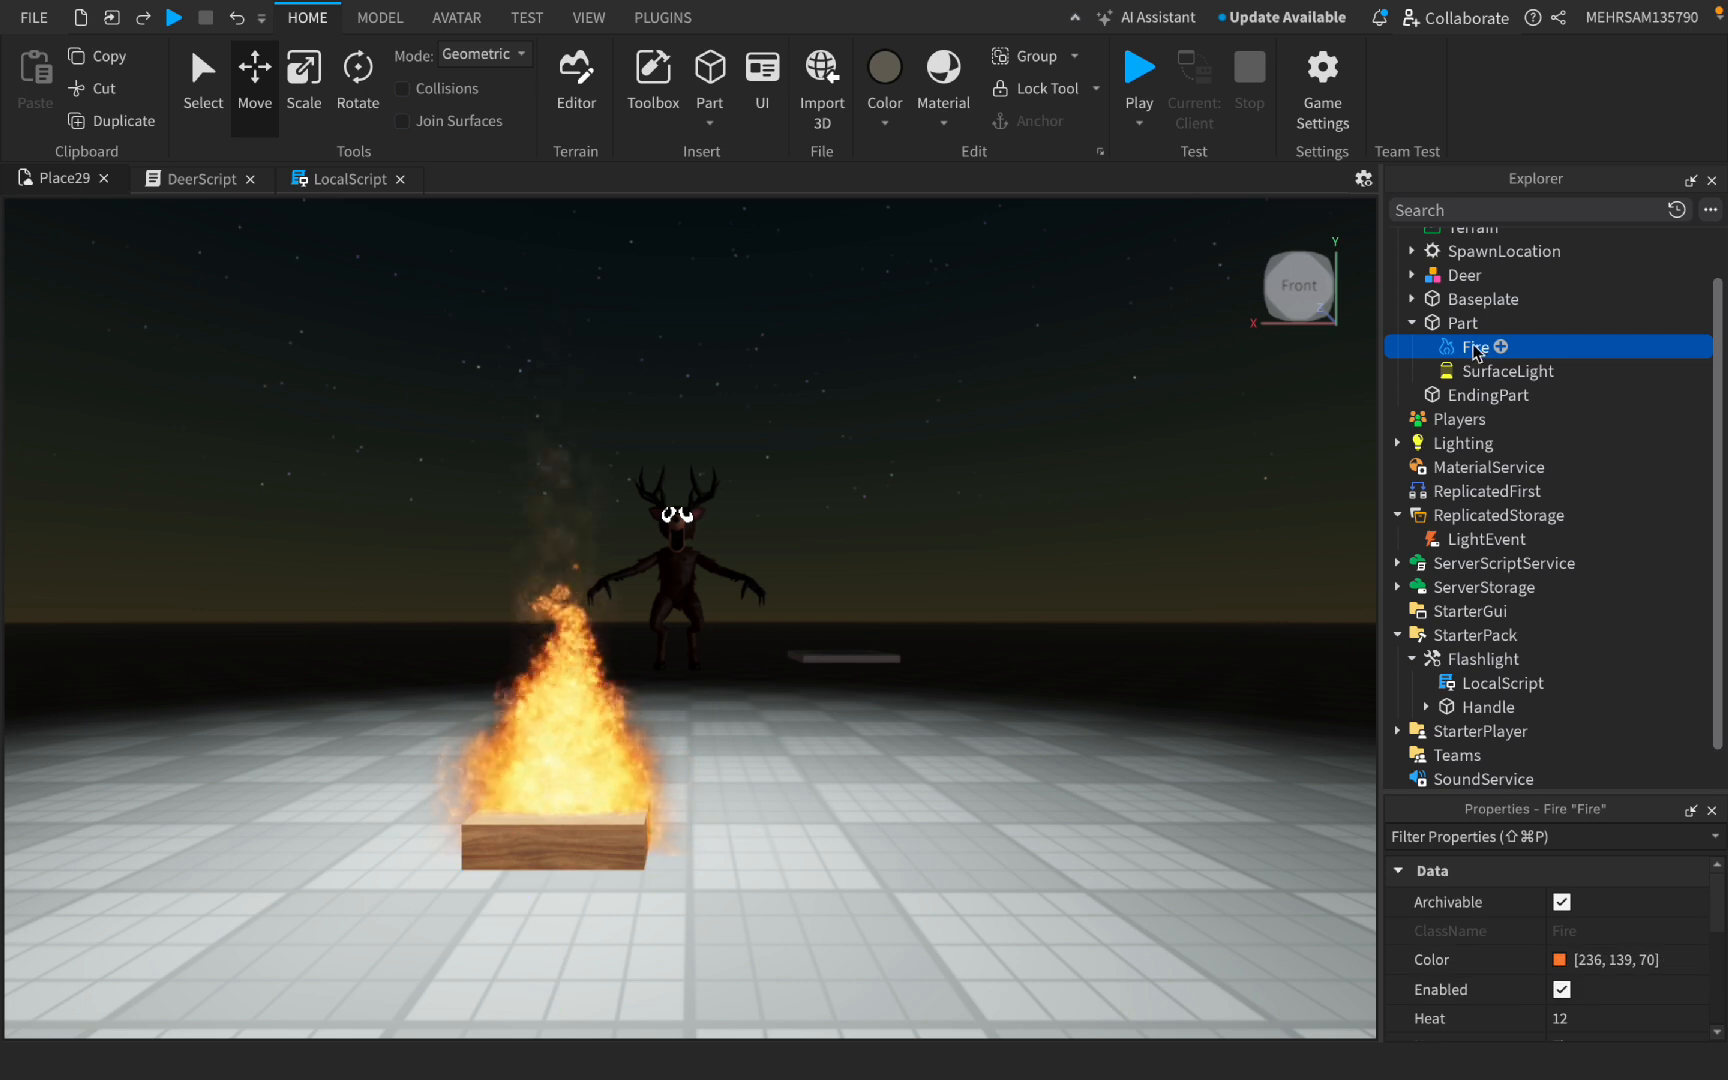
click(1559, 960)
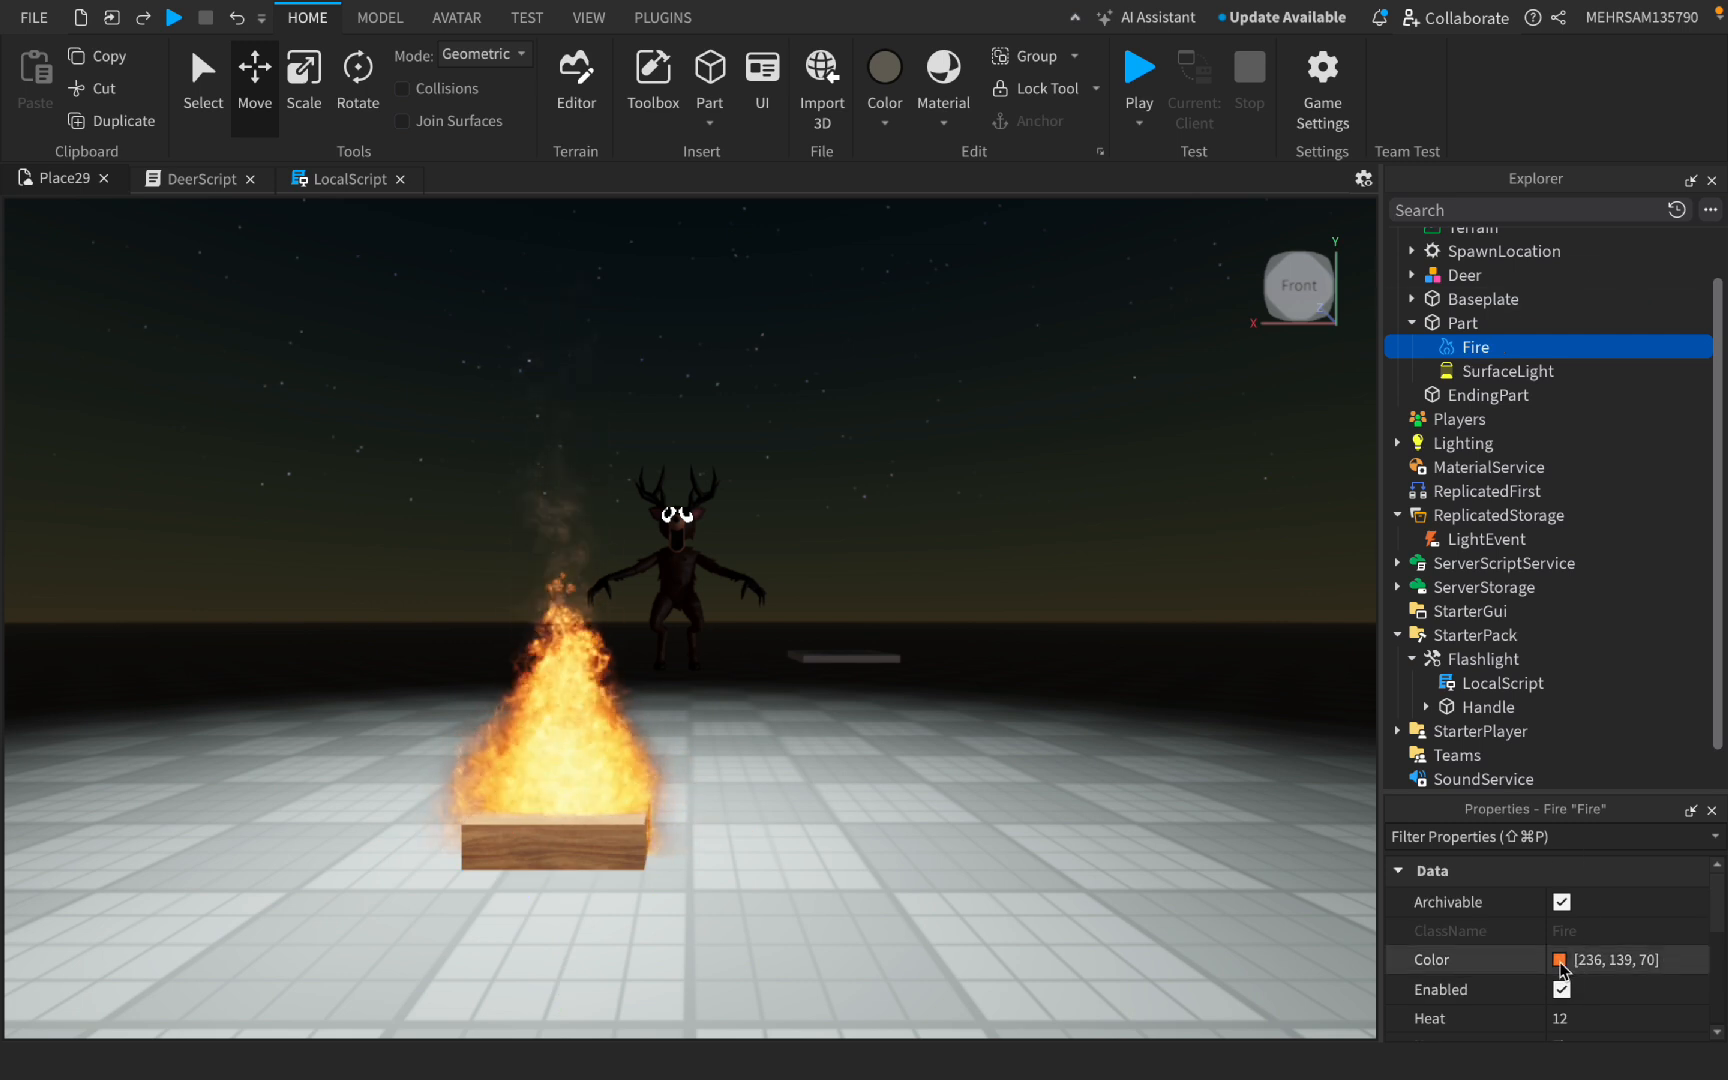
mouse_move(1112, 626)
mouse_down()
mouse_move(1400, 628)
mouse_move(1095, 628)
mouse_up()
click(1138, 528)
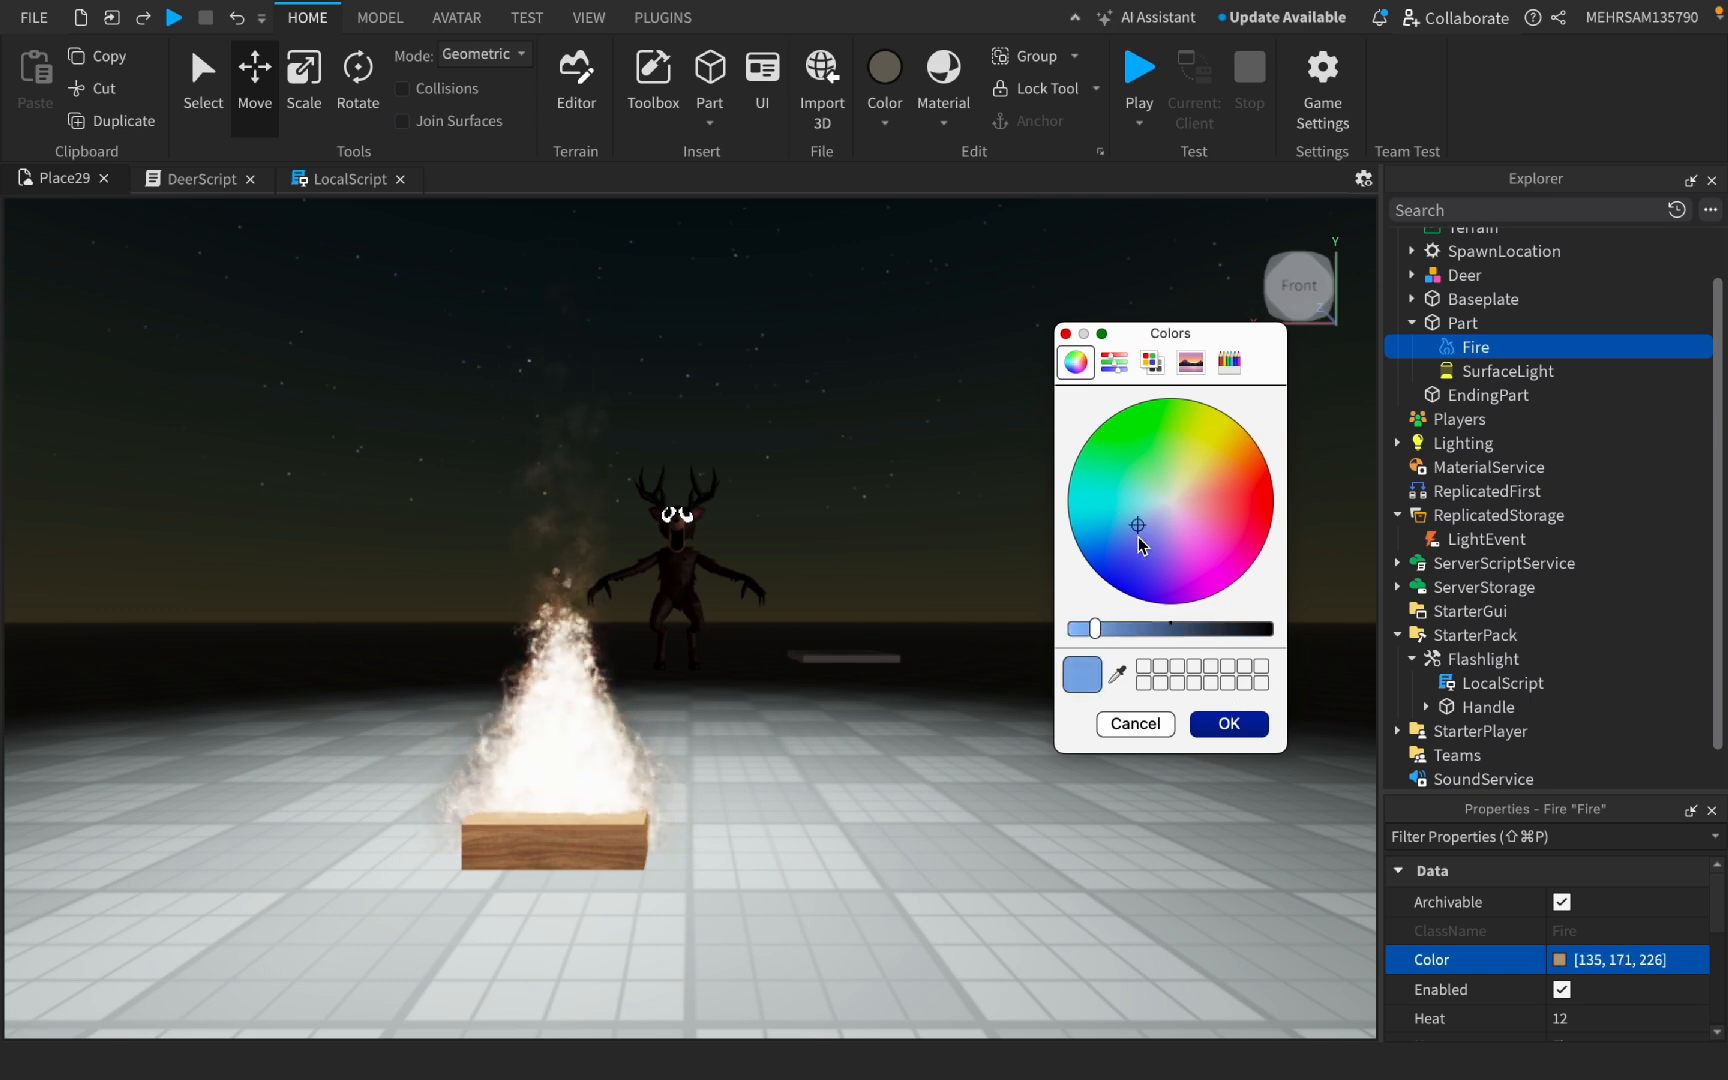
drag(1138, 537, 1230, 473)
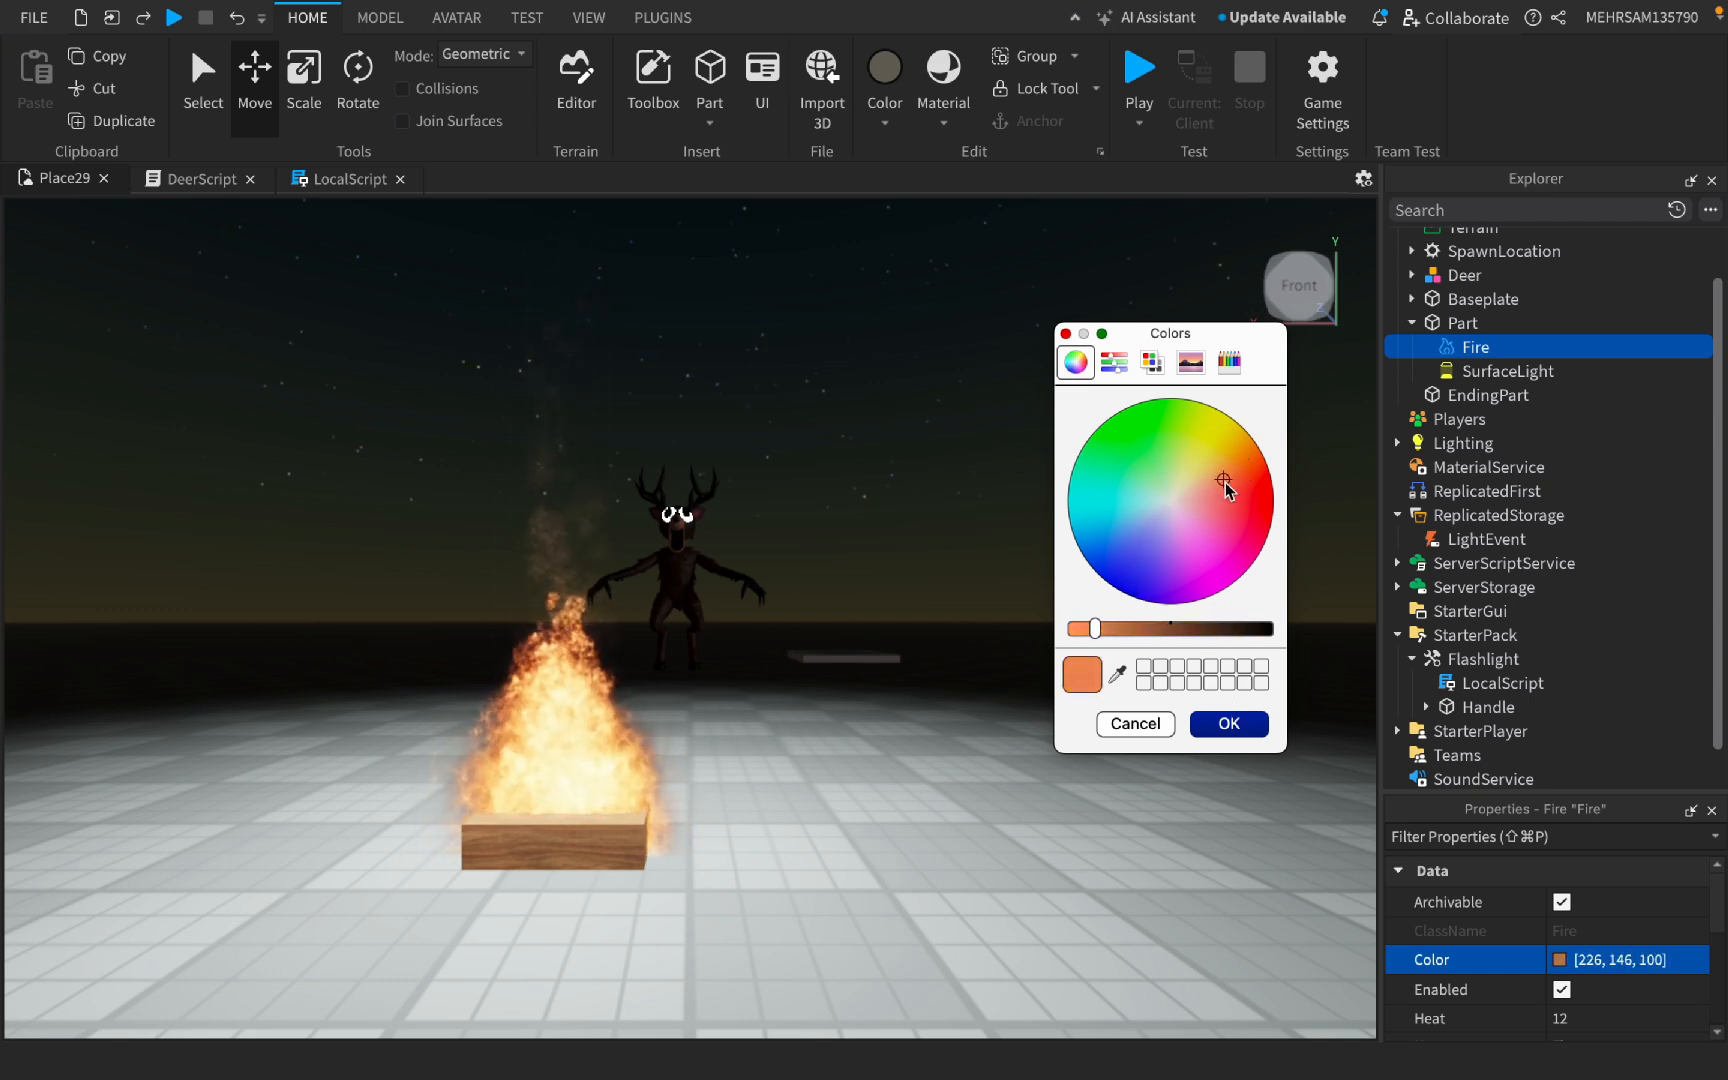
click(1234, 722)
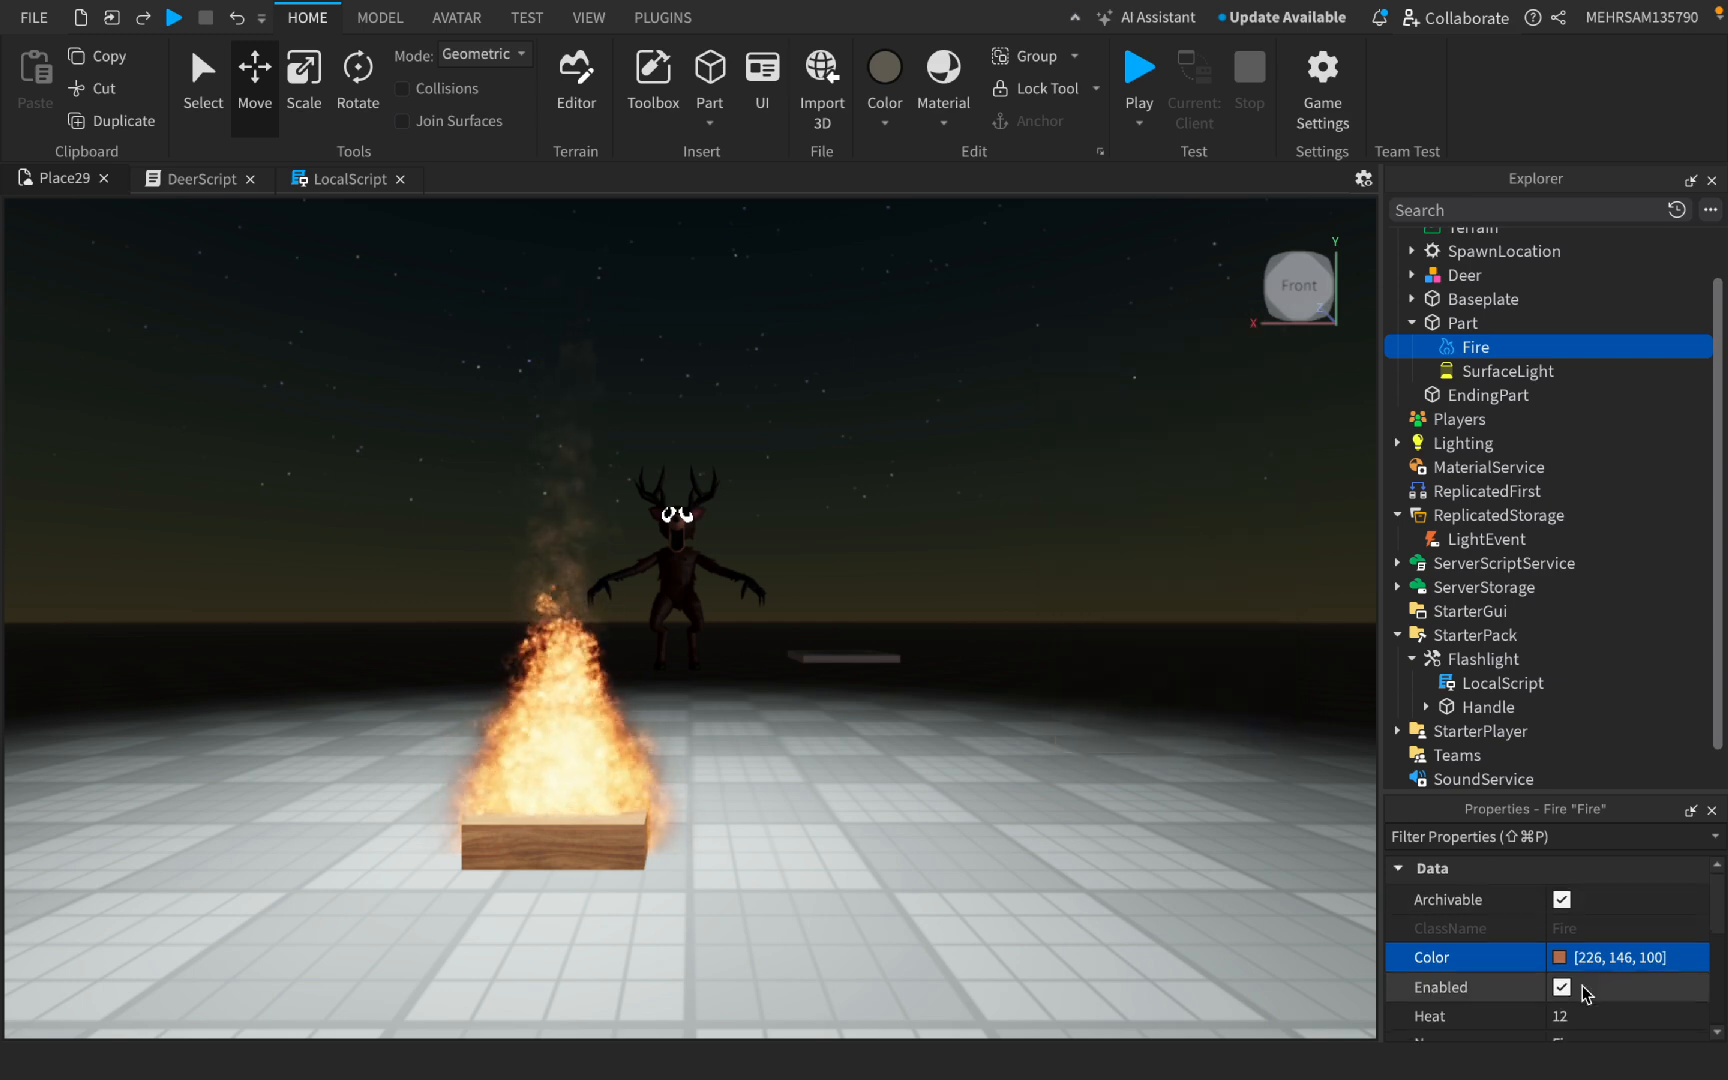
scroll(1582, 985, down, 1)
scroll(1592, 978, down, 5)
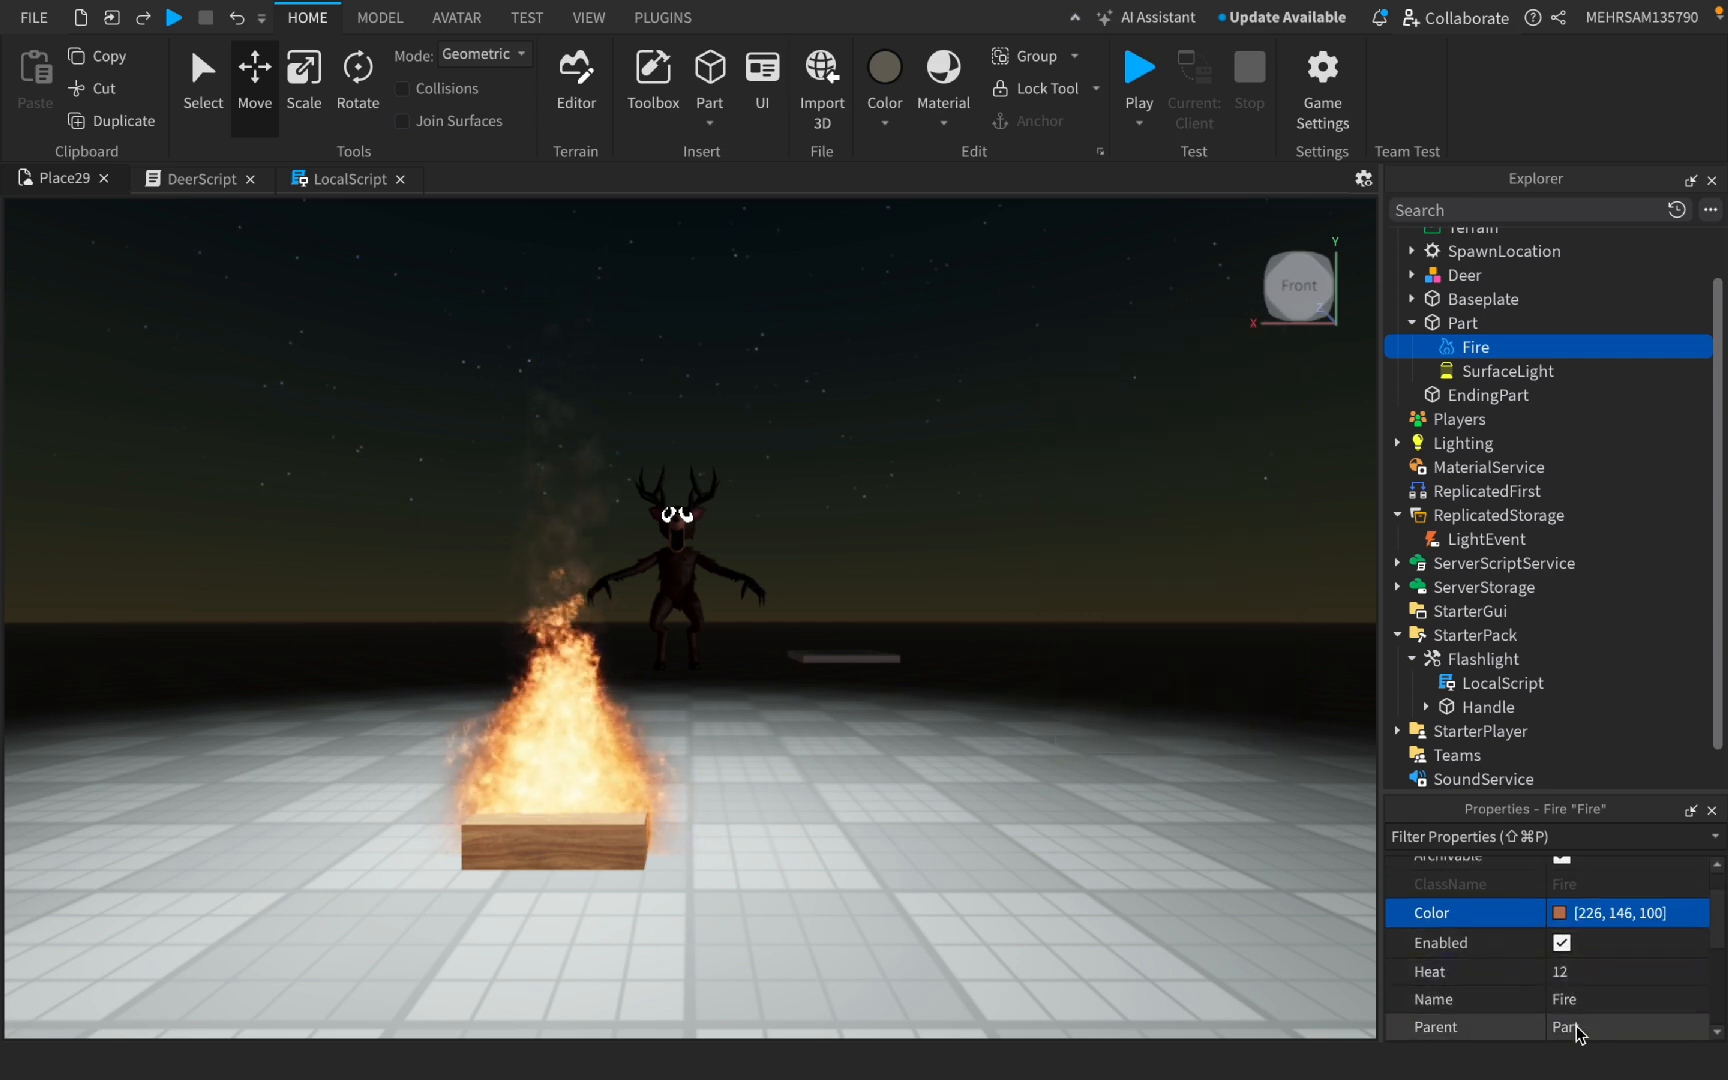
Step: Examine the campfire SurfaceLight's Brightness, Face, Range and Shadows properties
click(1474, 372)
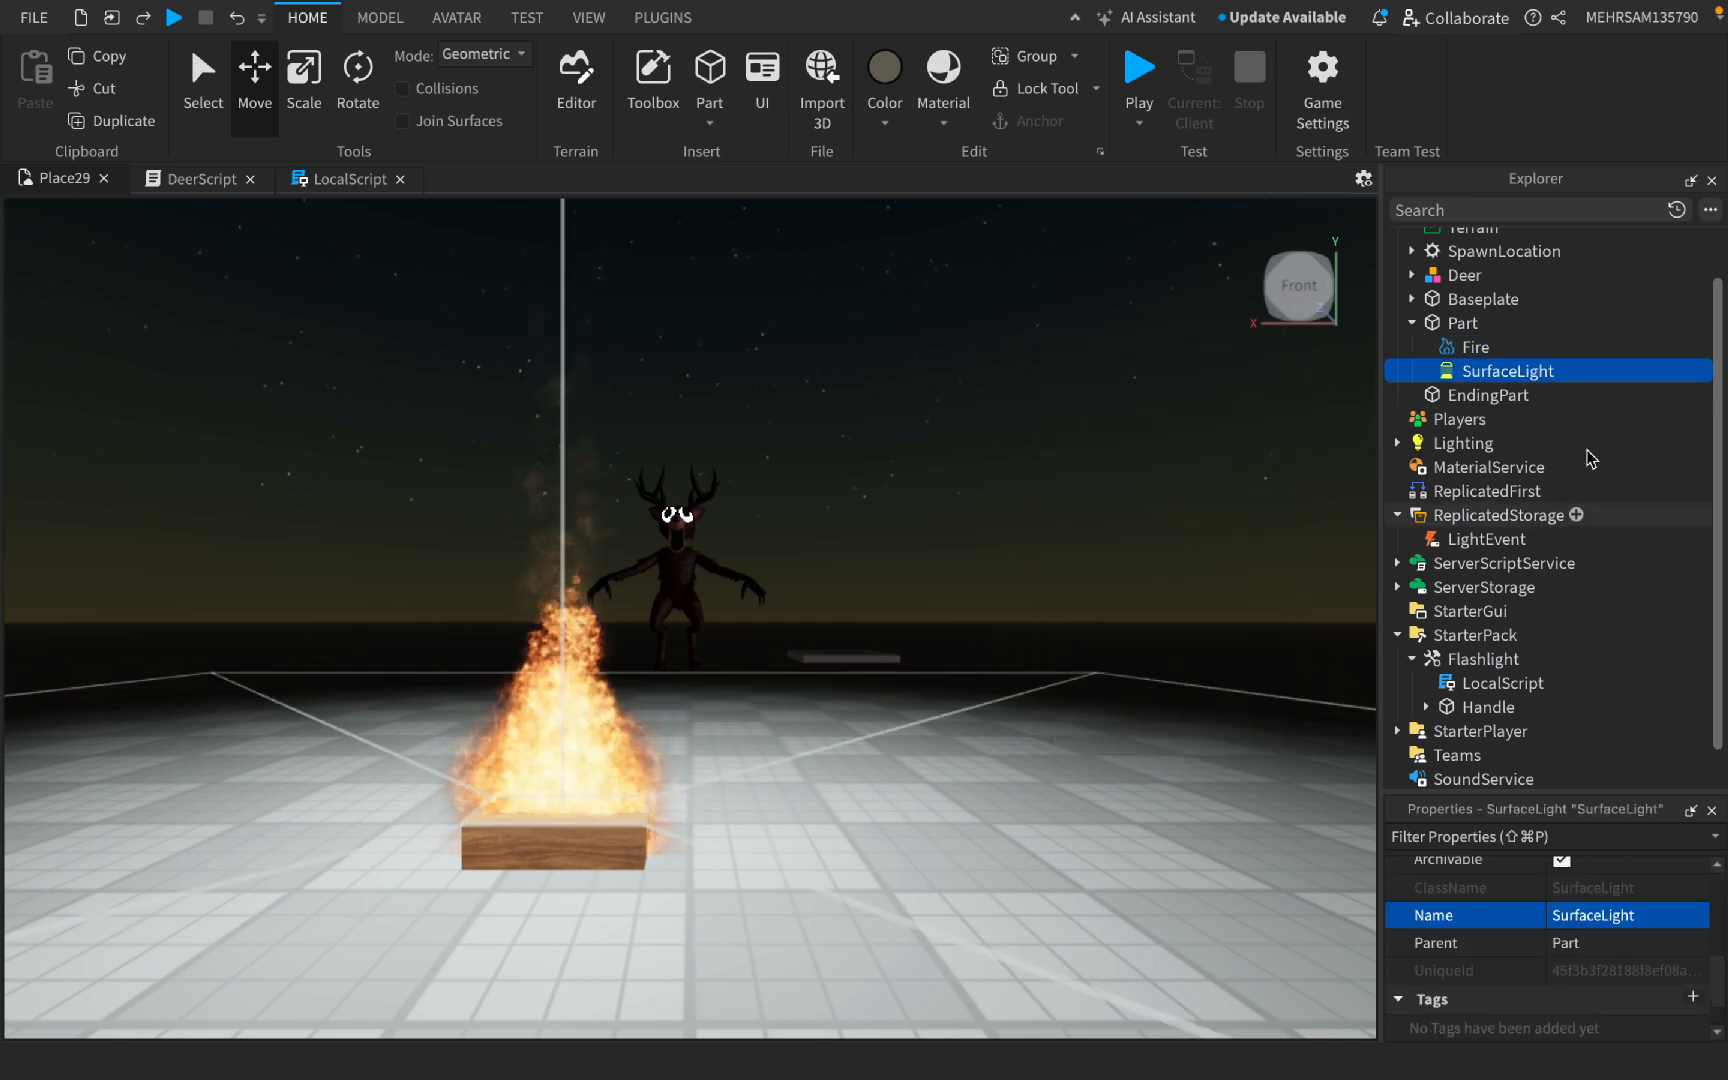
scroll(1495, 900, up, 6)
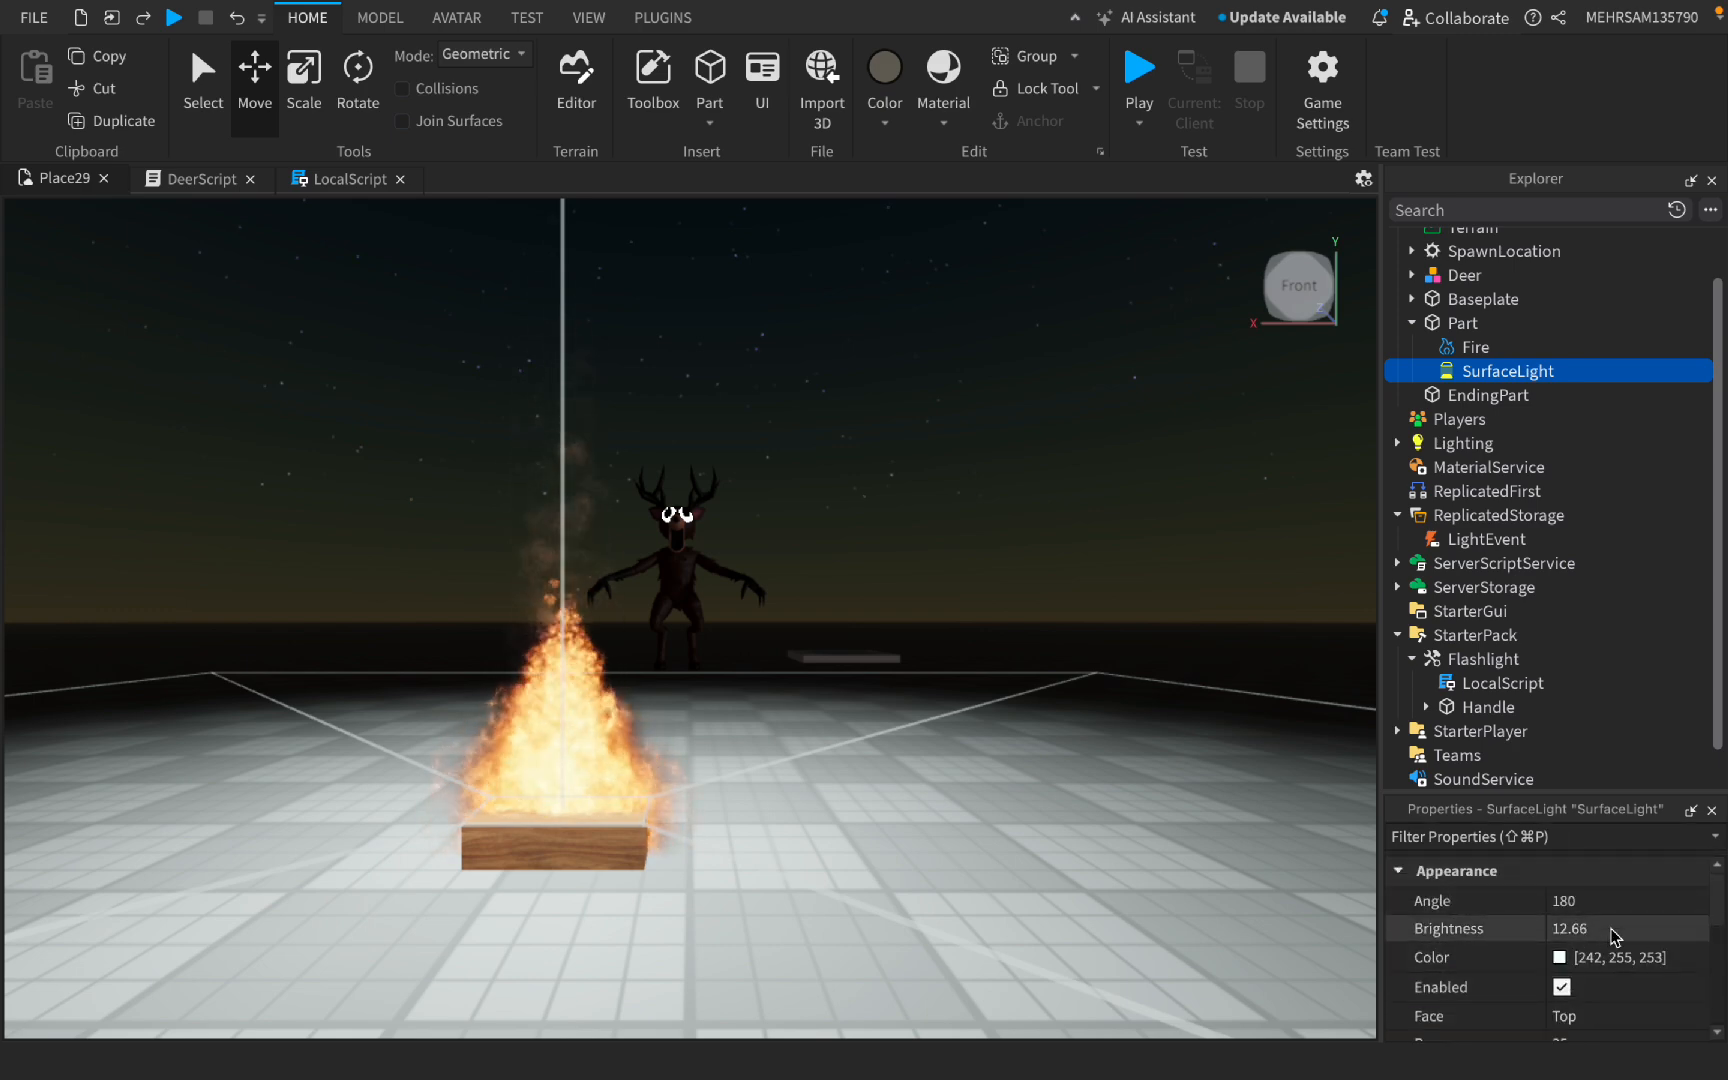
scroll(1612, 965, down, 1)
scroll(1585, 975, down, 4)
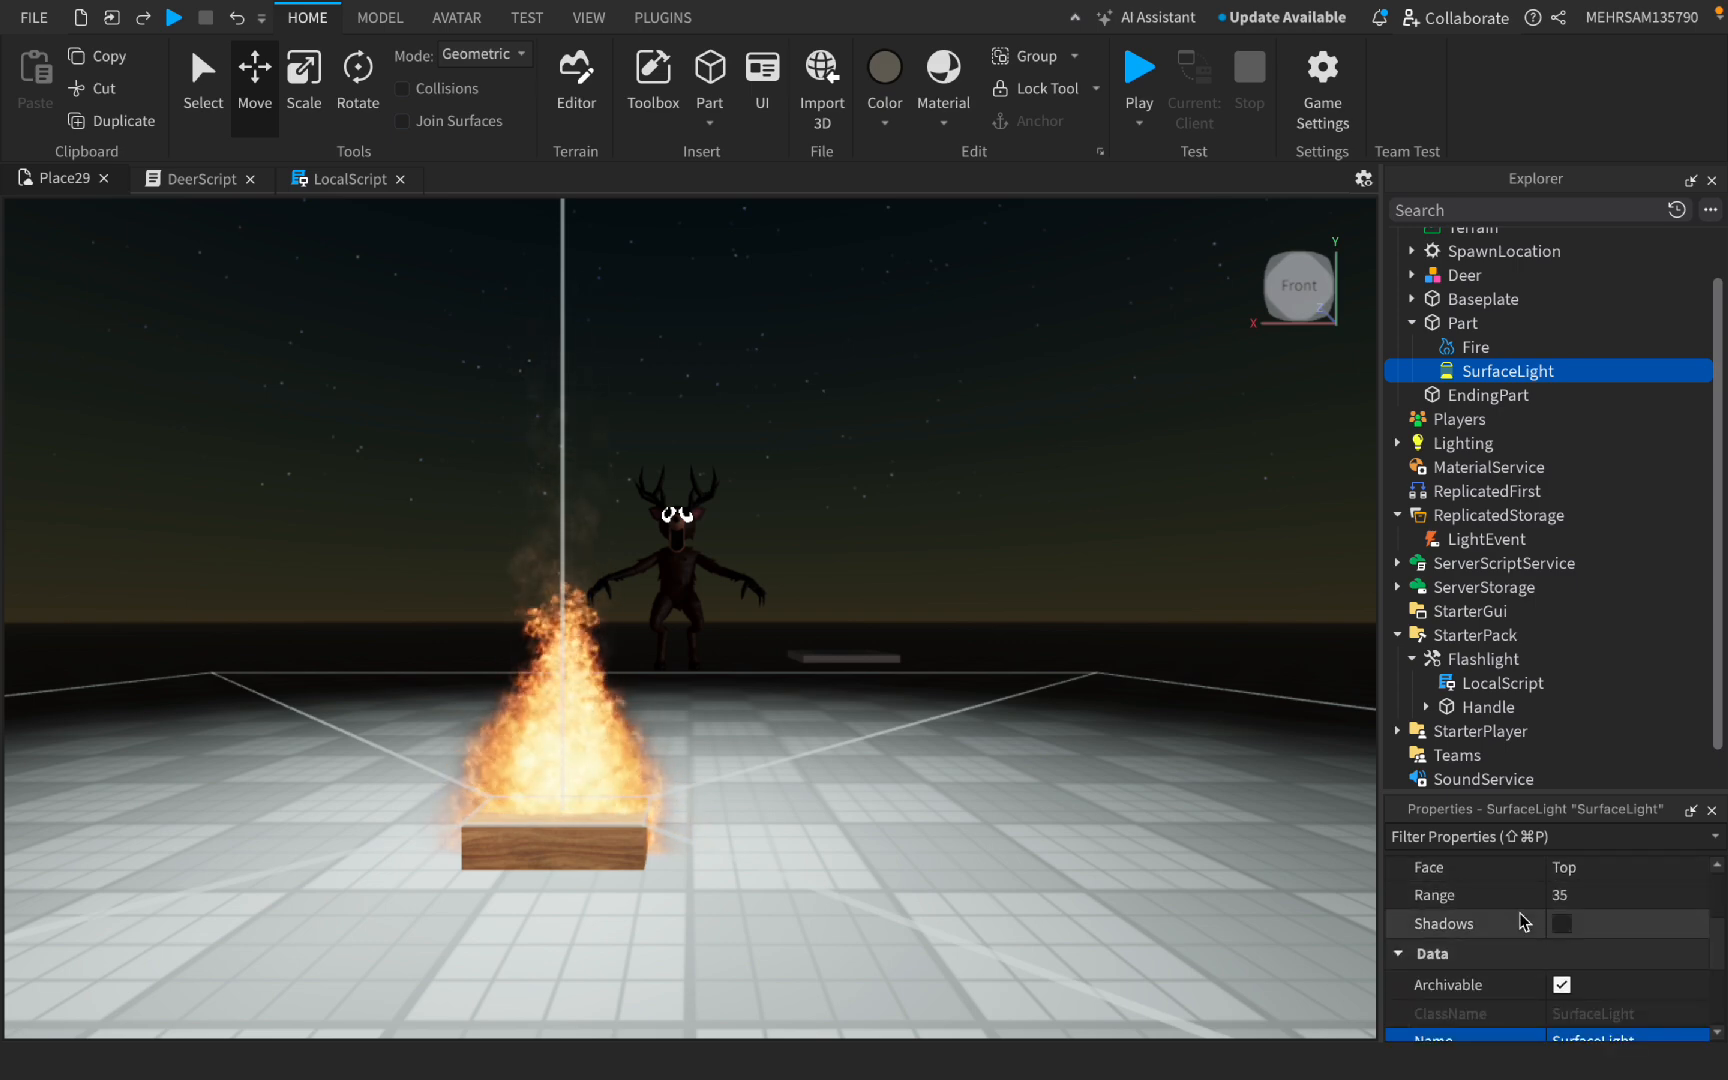
mouse_move(1523, 921)
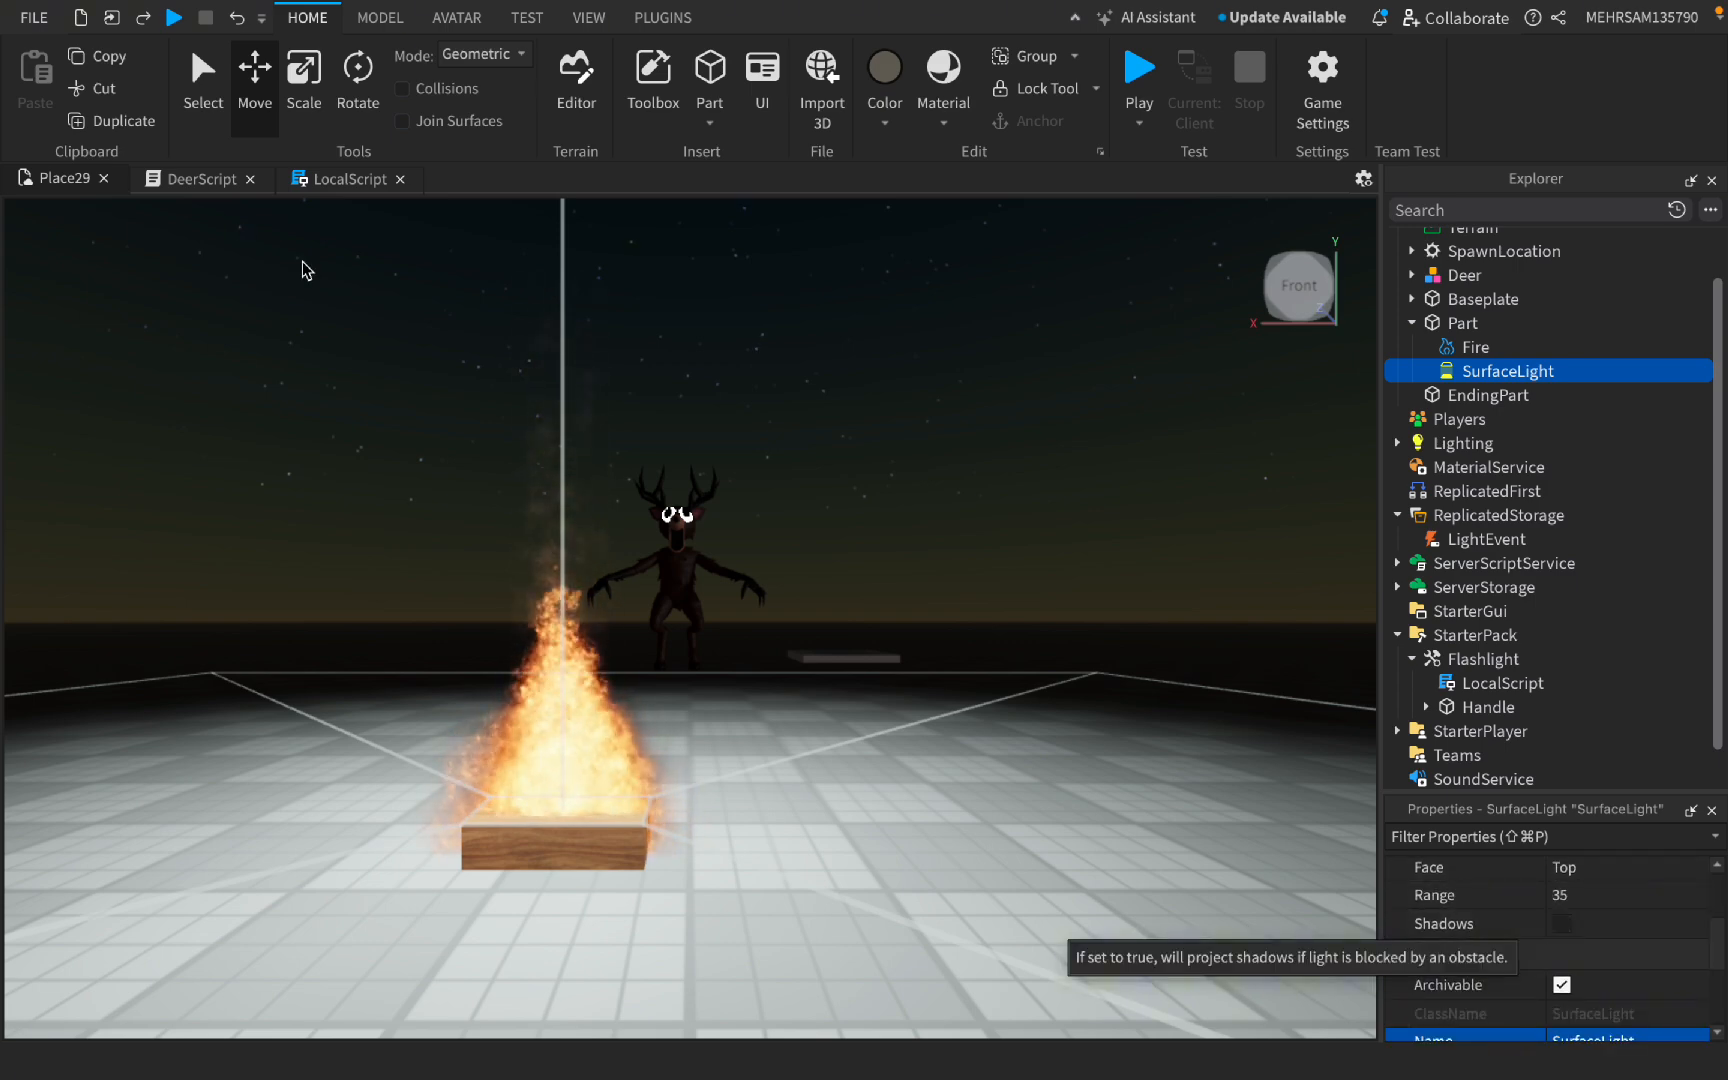
Step: Locate the LIGHT_SAFE_DISTANCE constant in DeerScript, then return to Place29 and clear the selection
click(193, 180)
scroll(363, 586, up, 4)
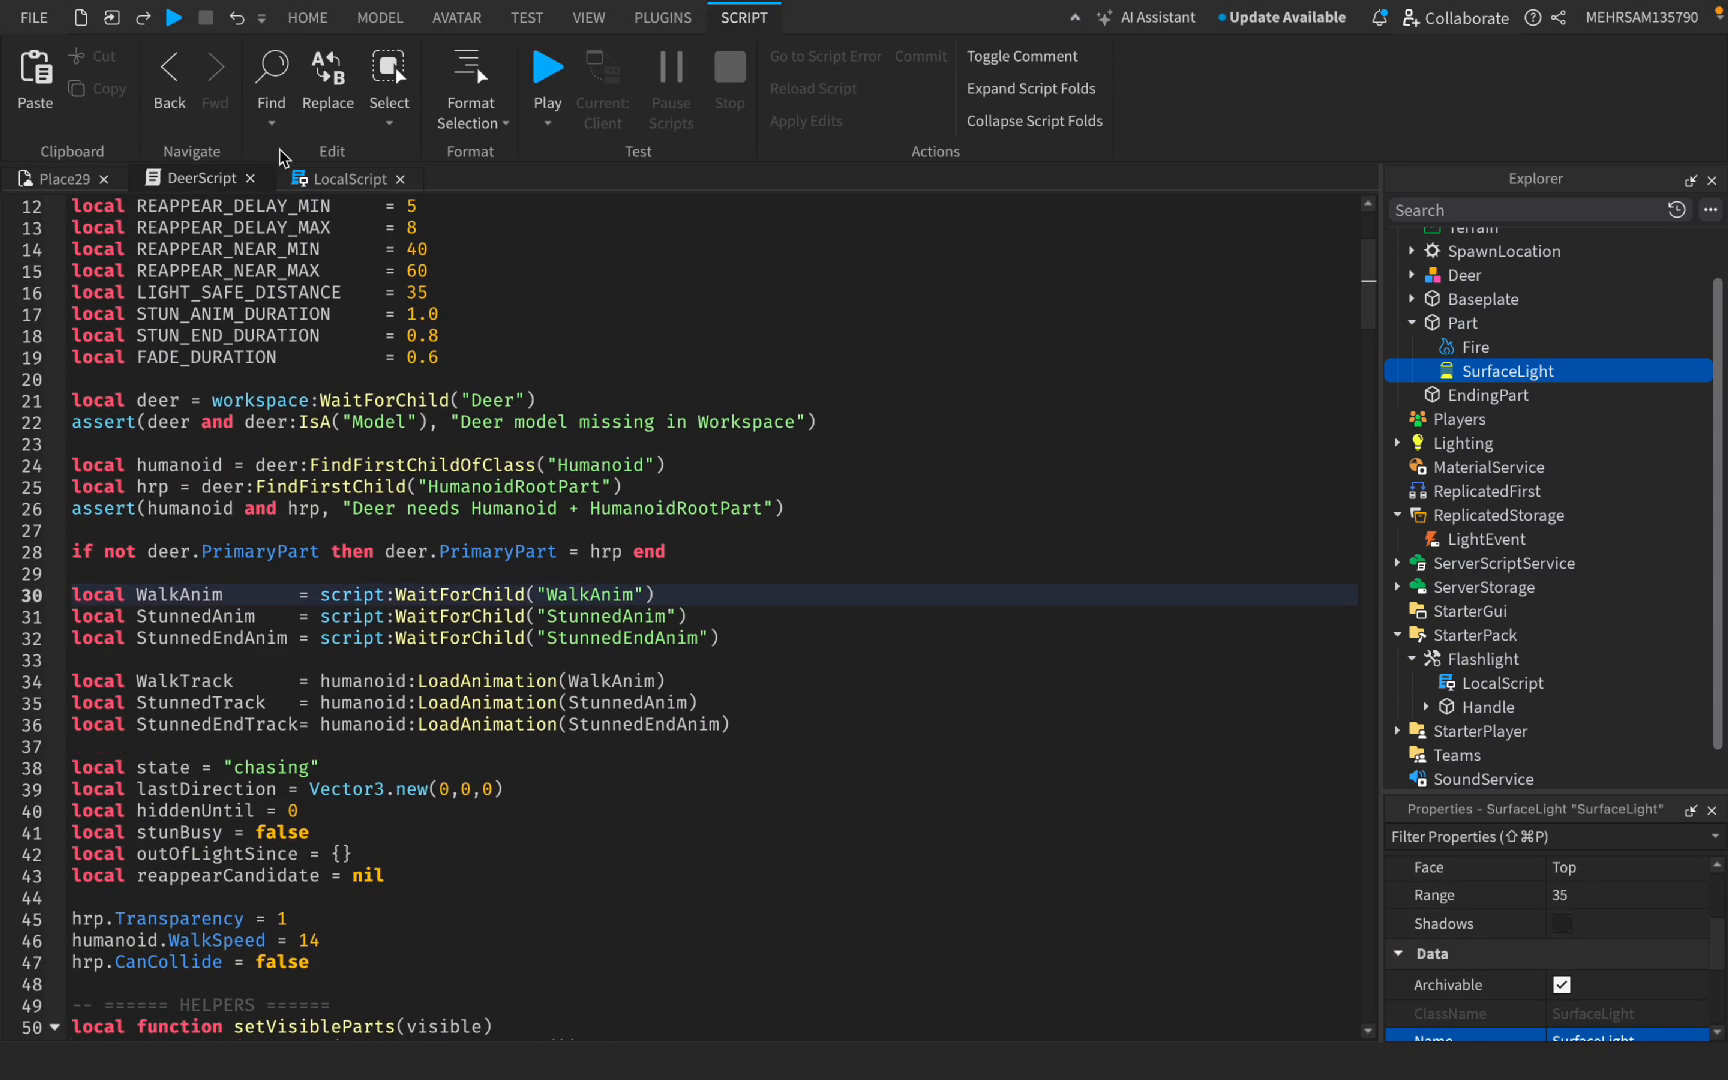
scroll(445, 473, up, 4)
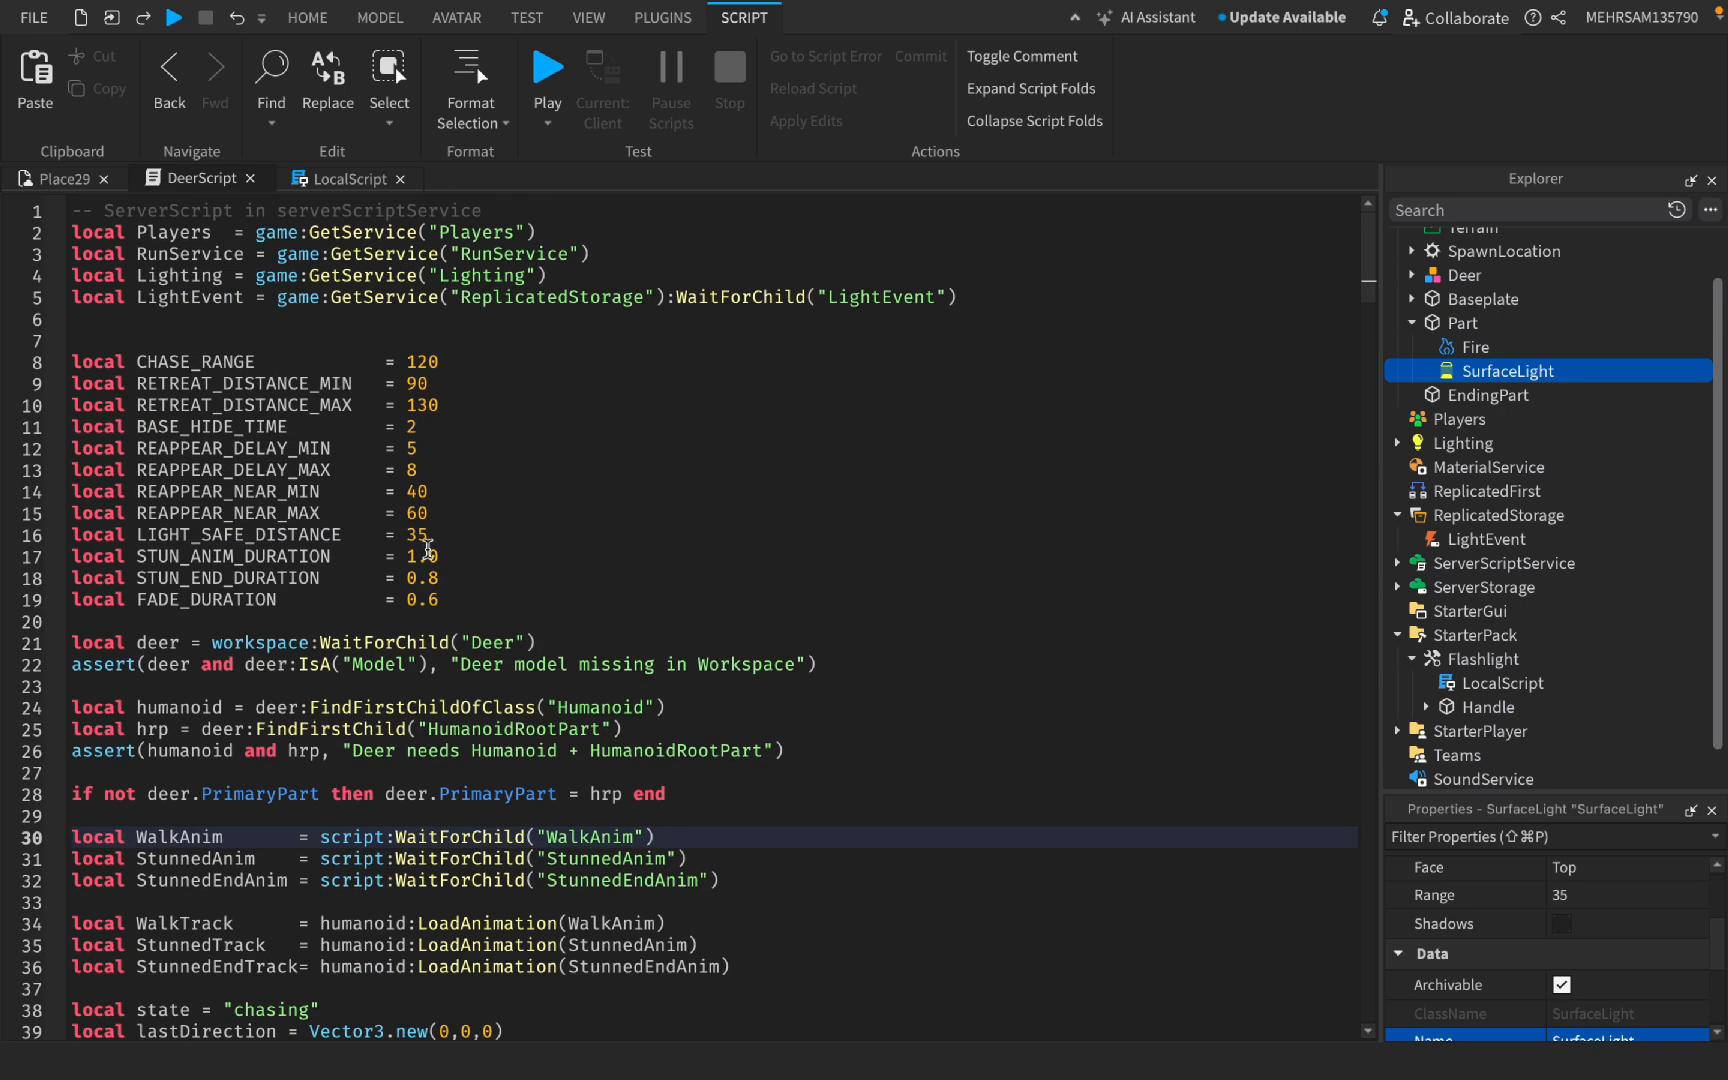
triple_click(427, 540)
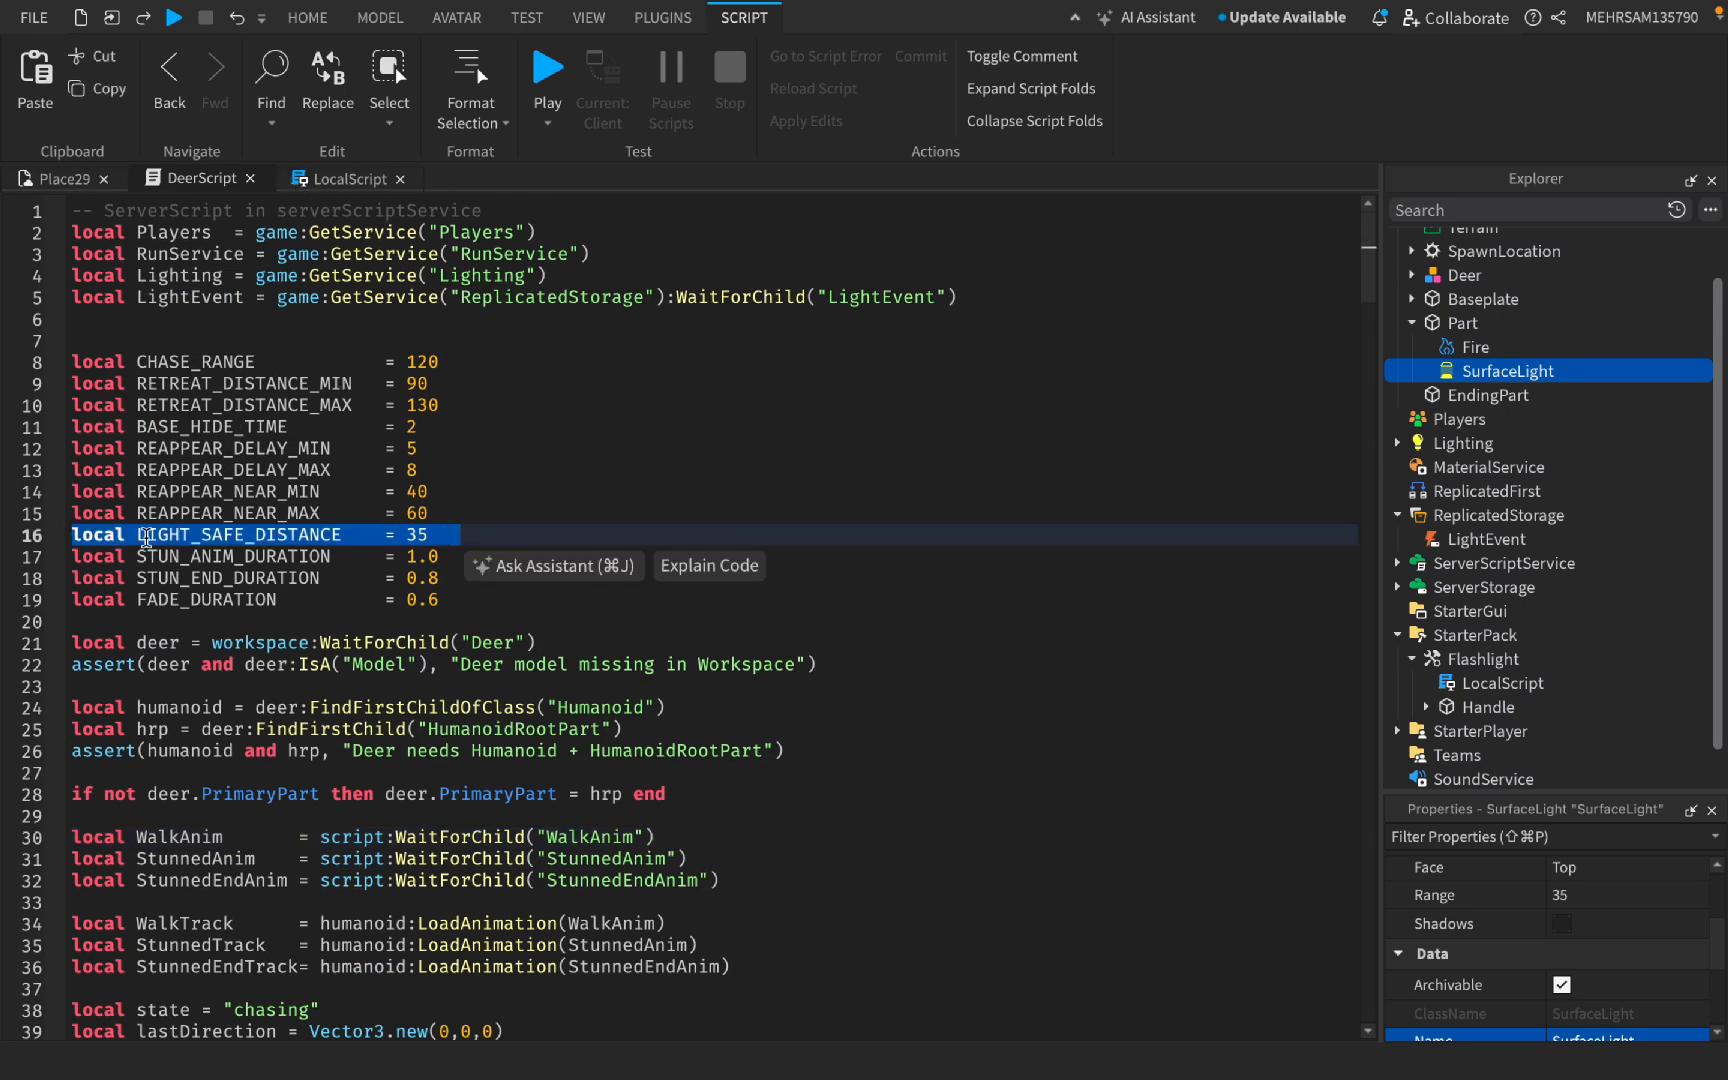
click(70, 178)
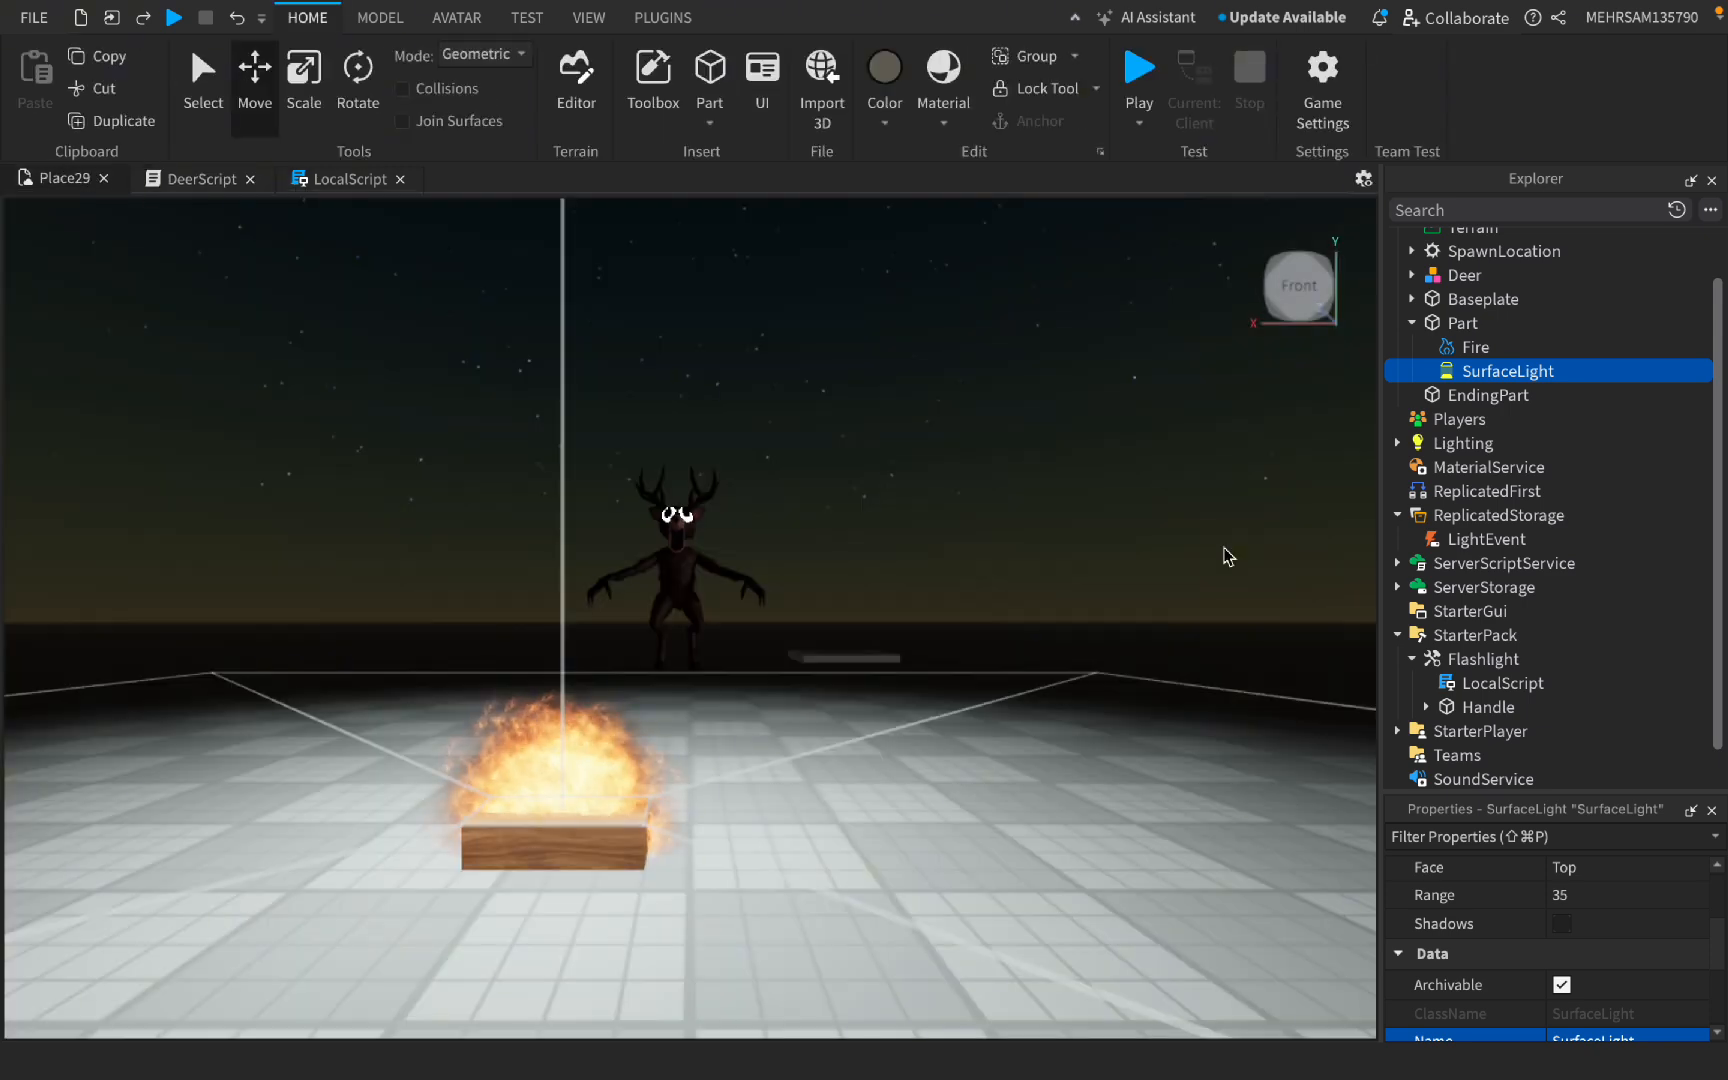
click(899, 528)
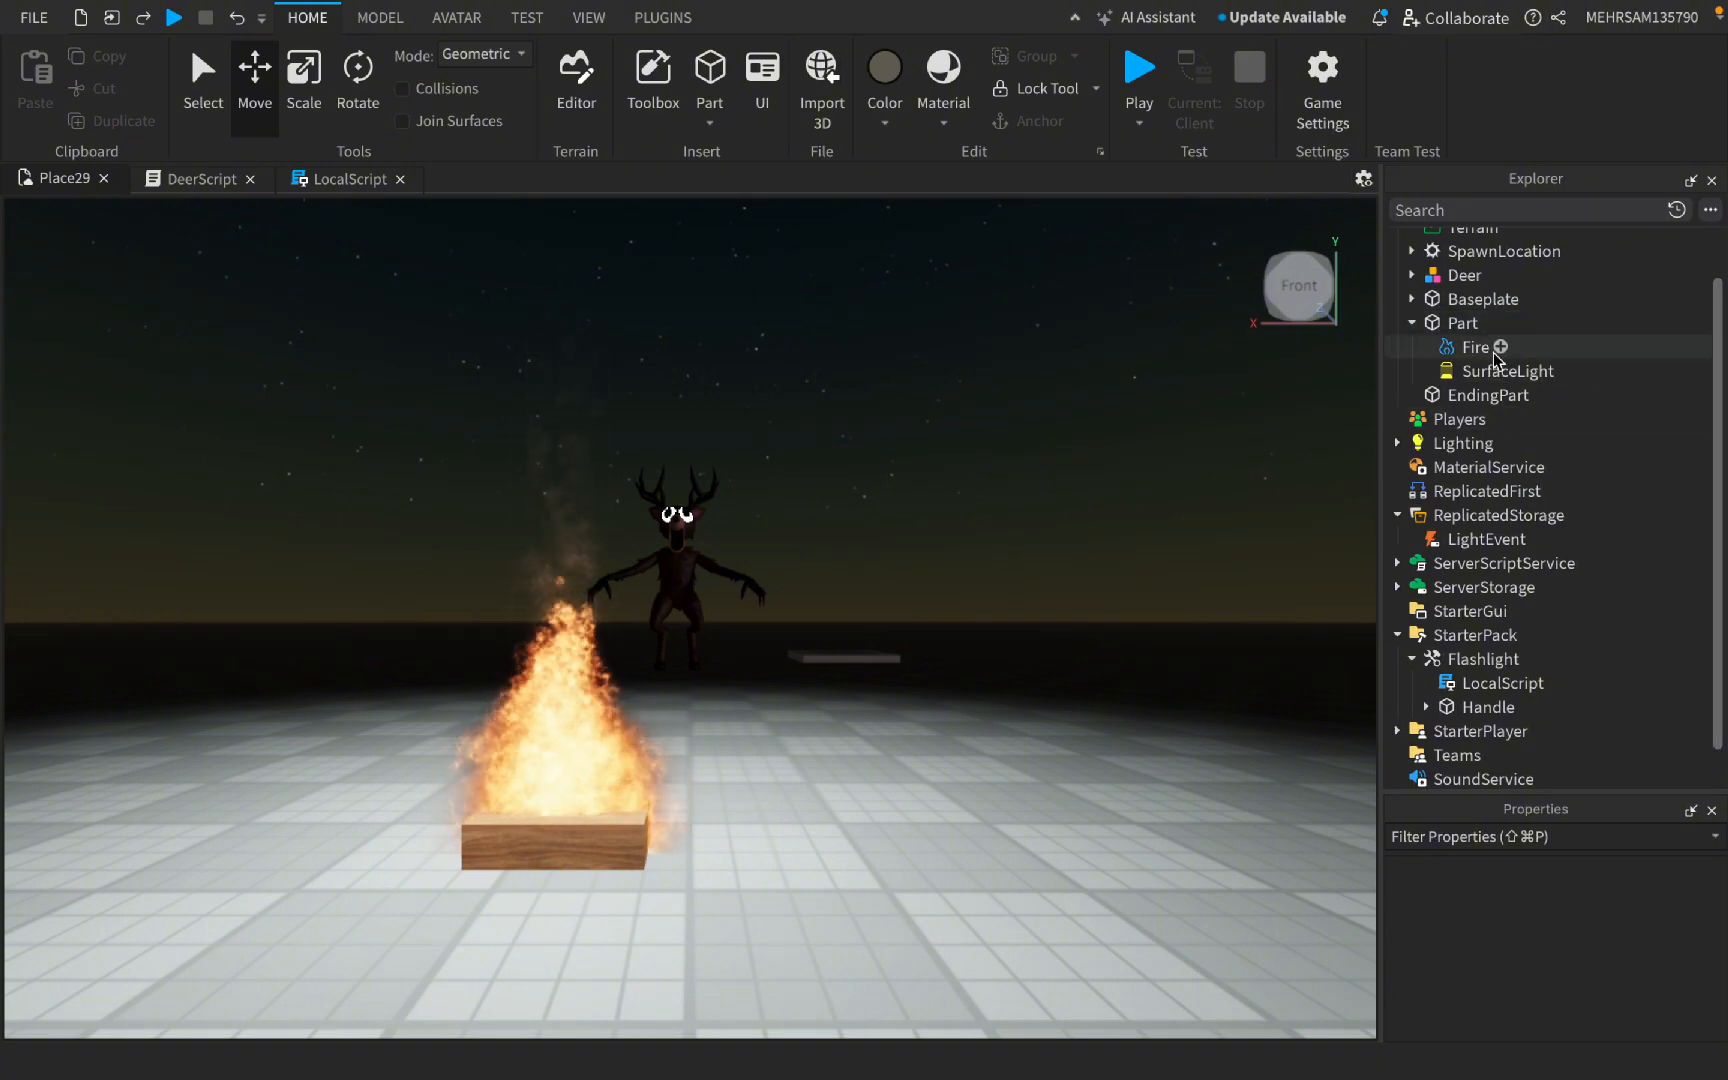
Step: Collapse the campfire Part in the Workspace tree and delete EndingPart
click(1413, 323)
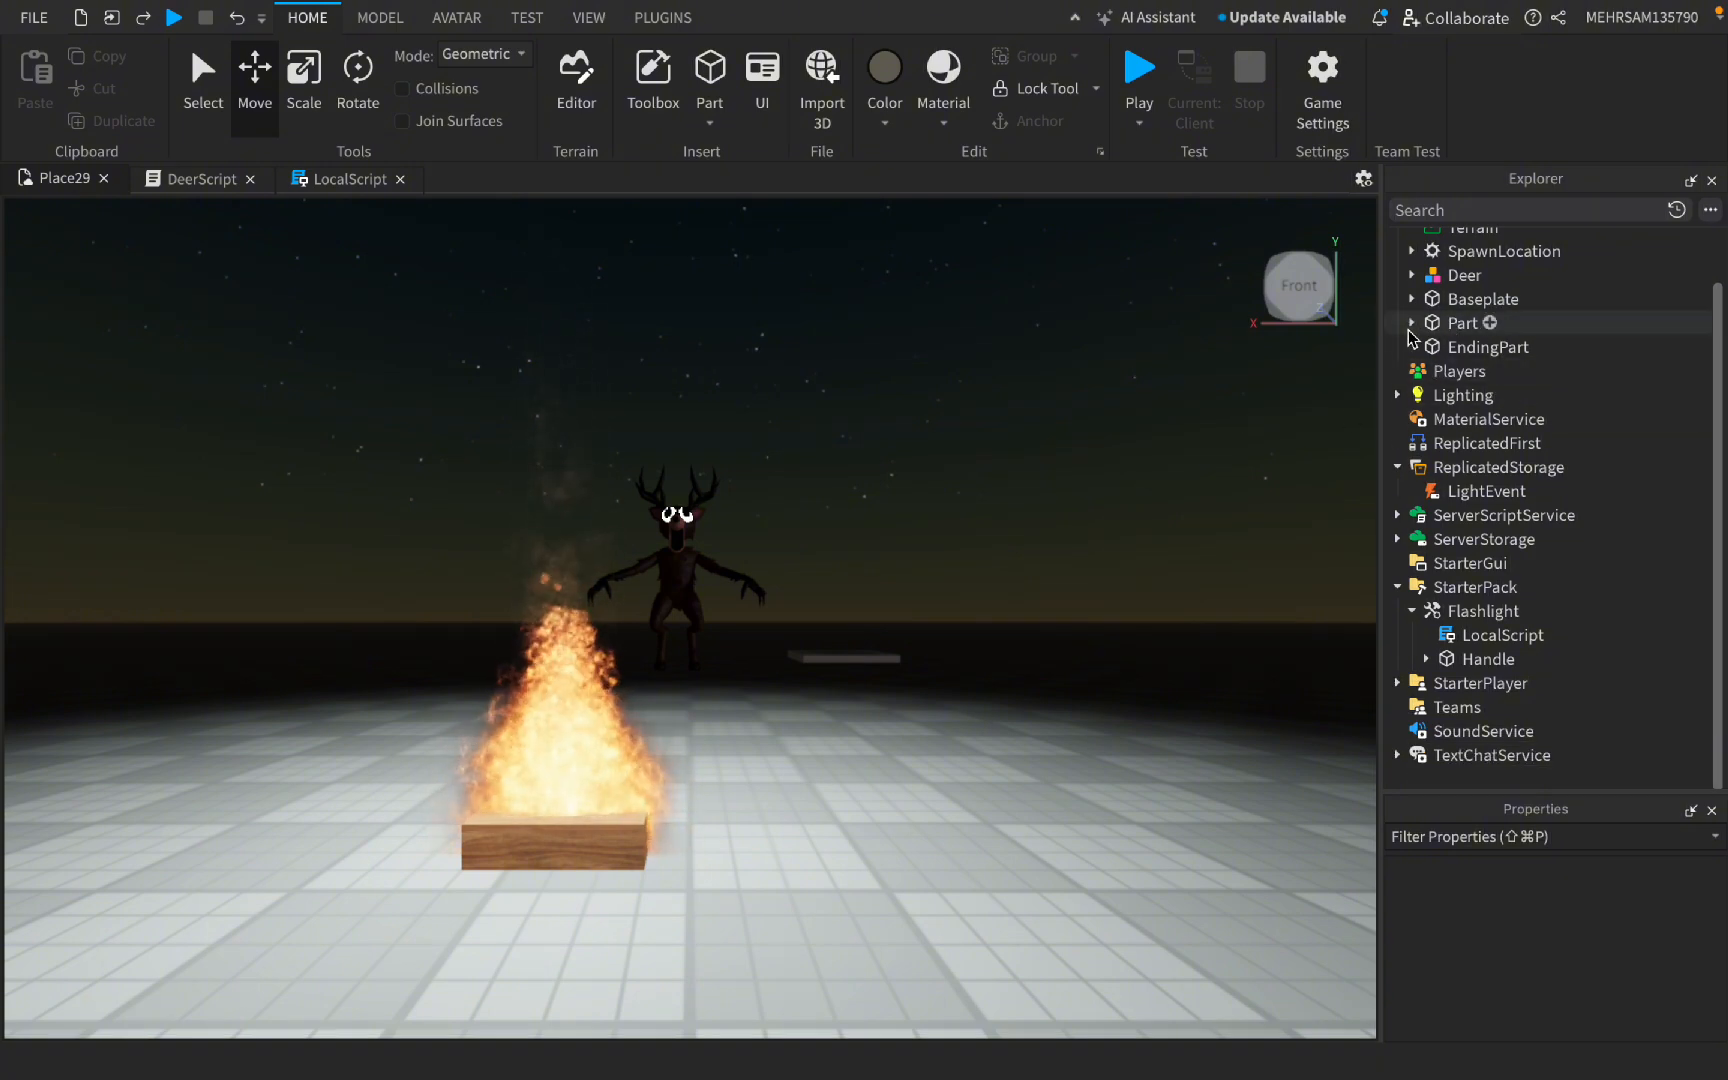
click(1460, 346)
key(Delete)
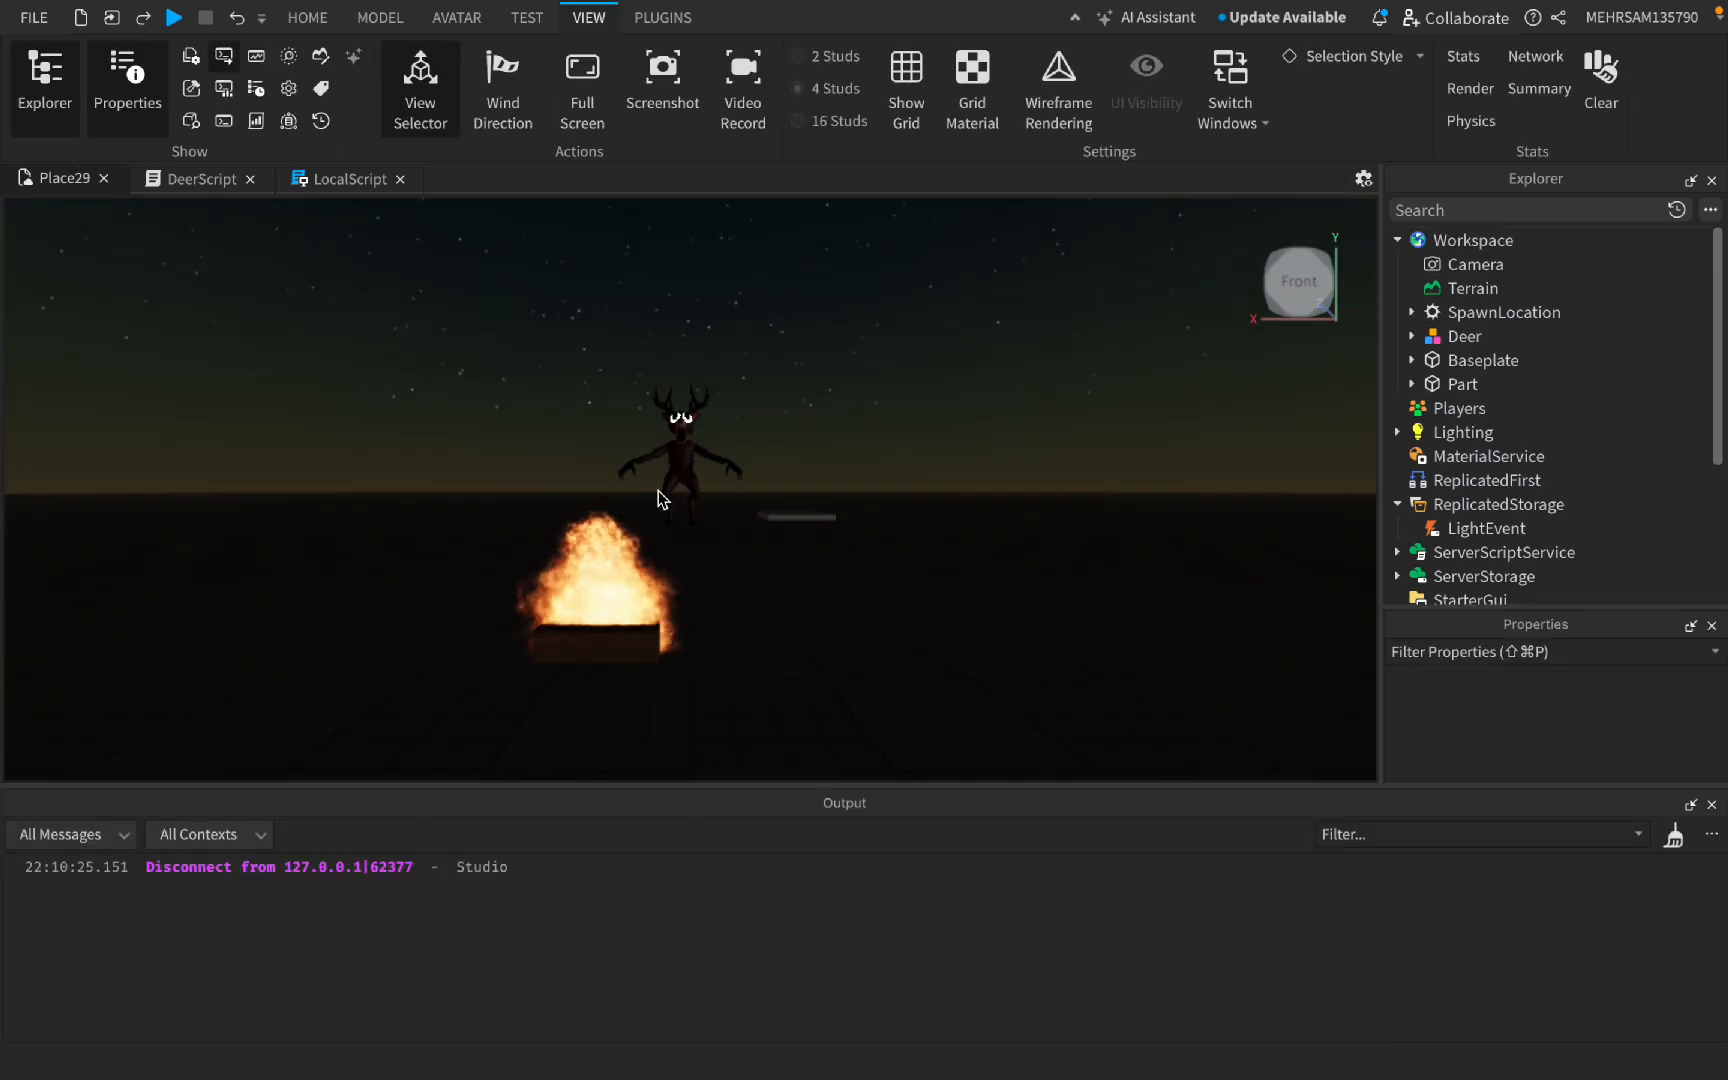
Step: Focus the view on the Deer model and start a playtest
click(665, 510)
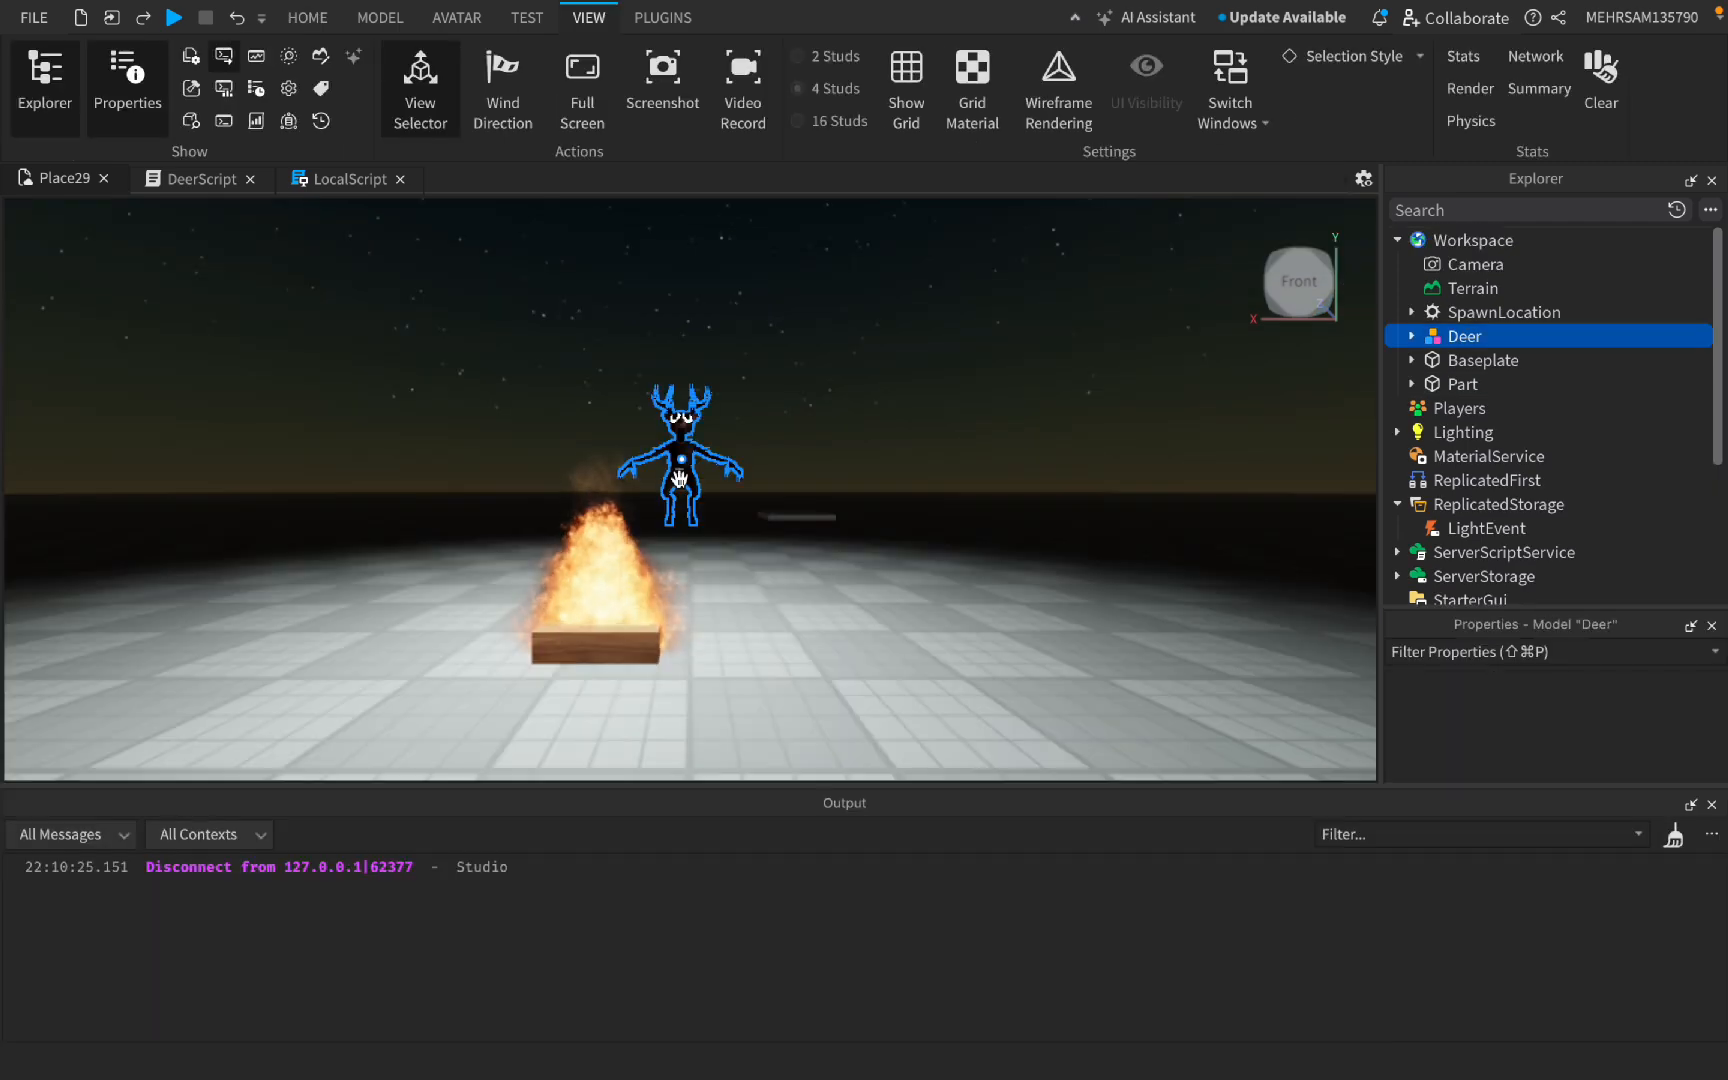
key(f)
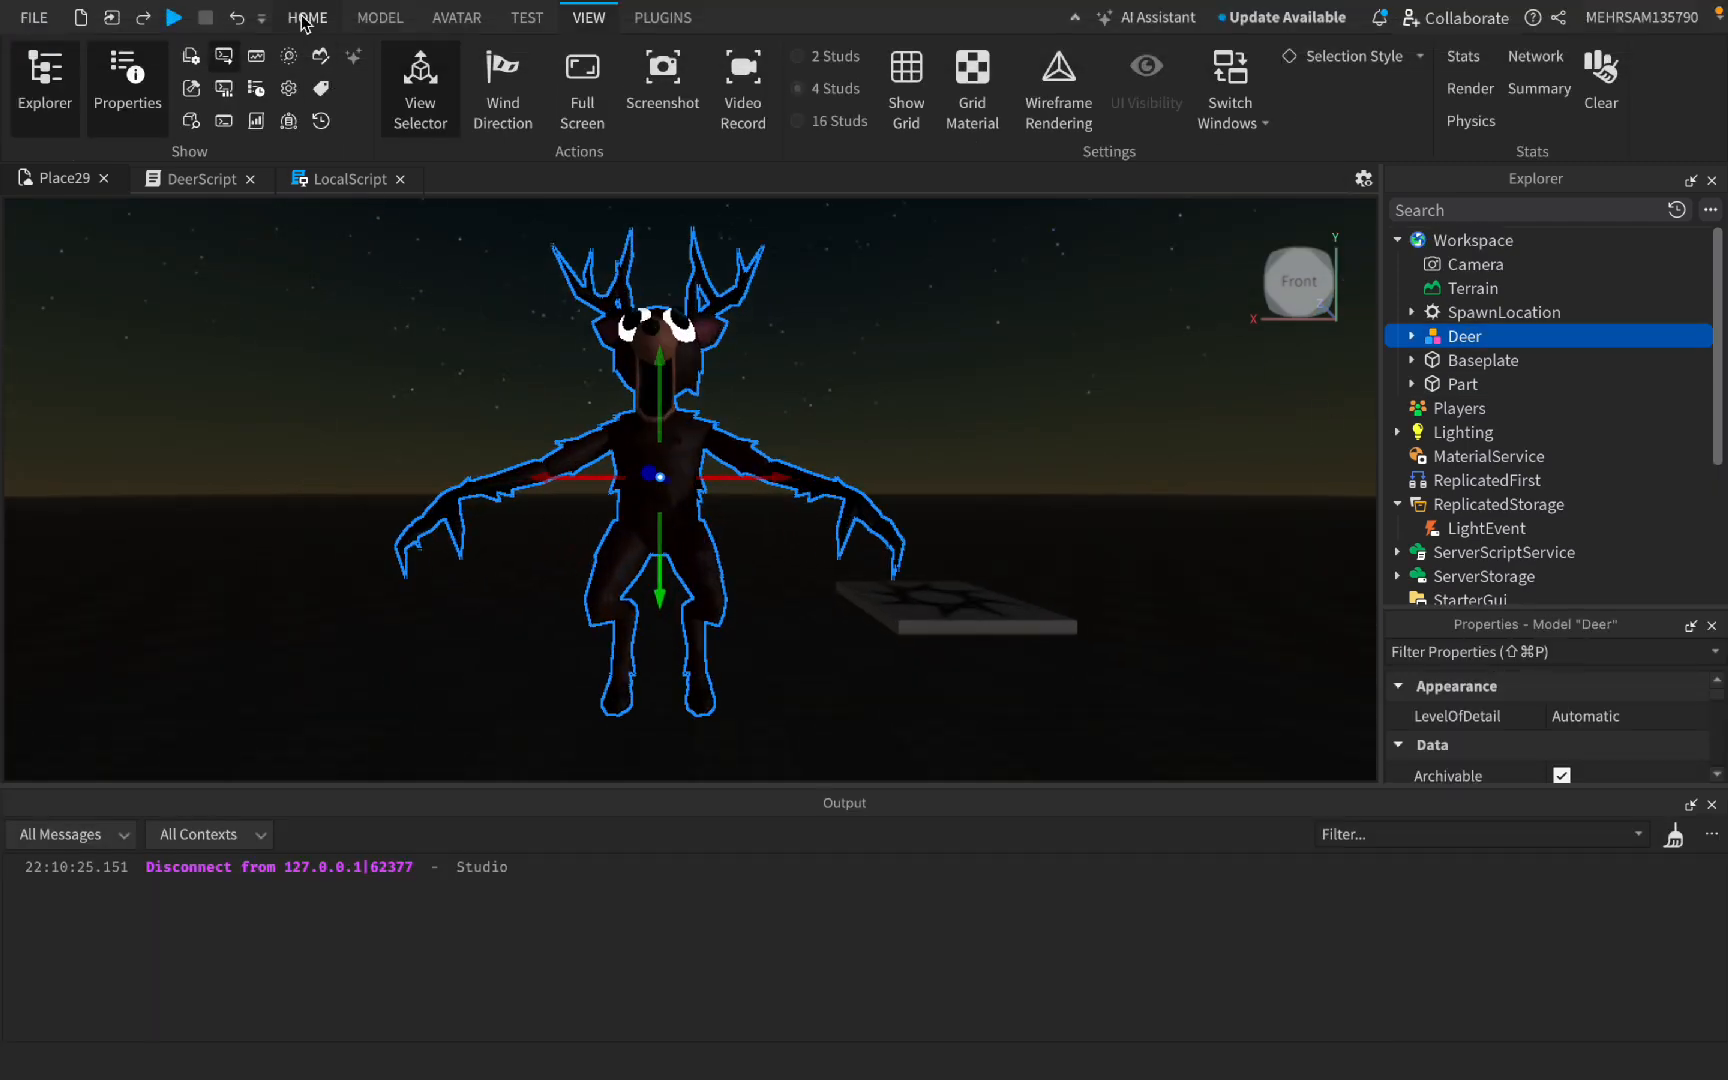
click(307, 17)
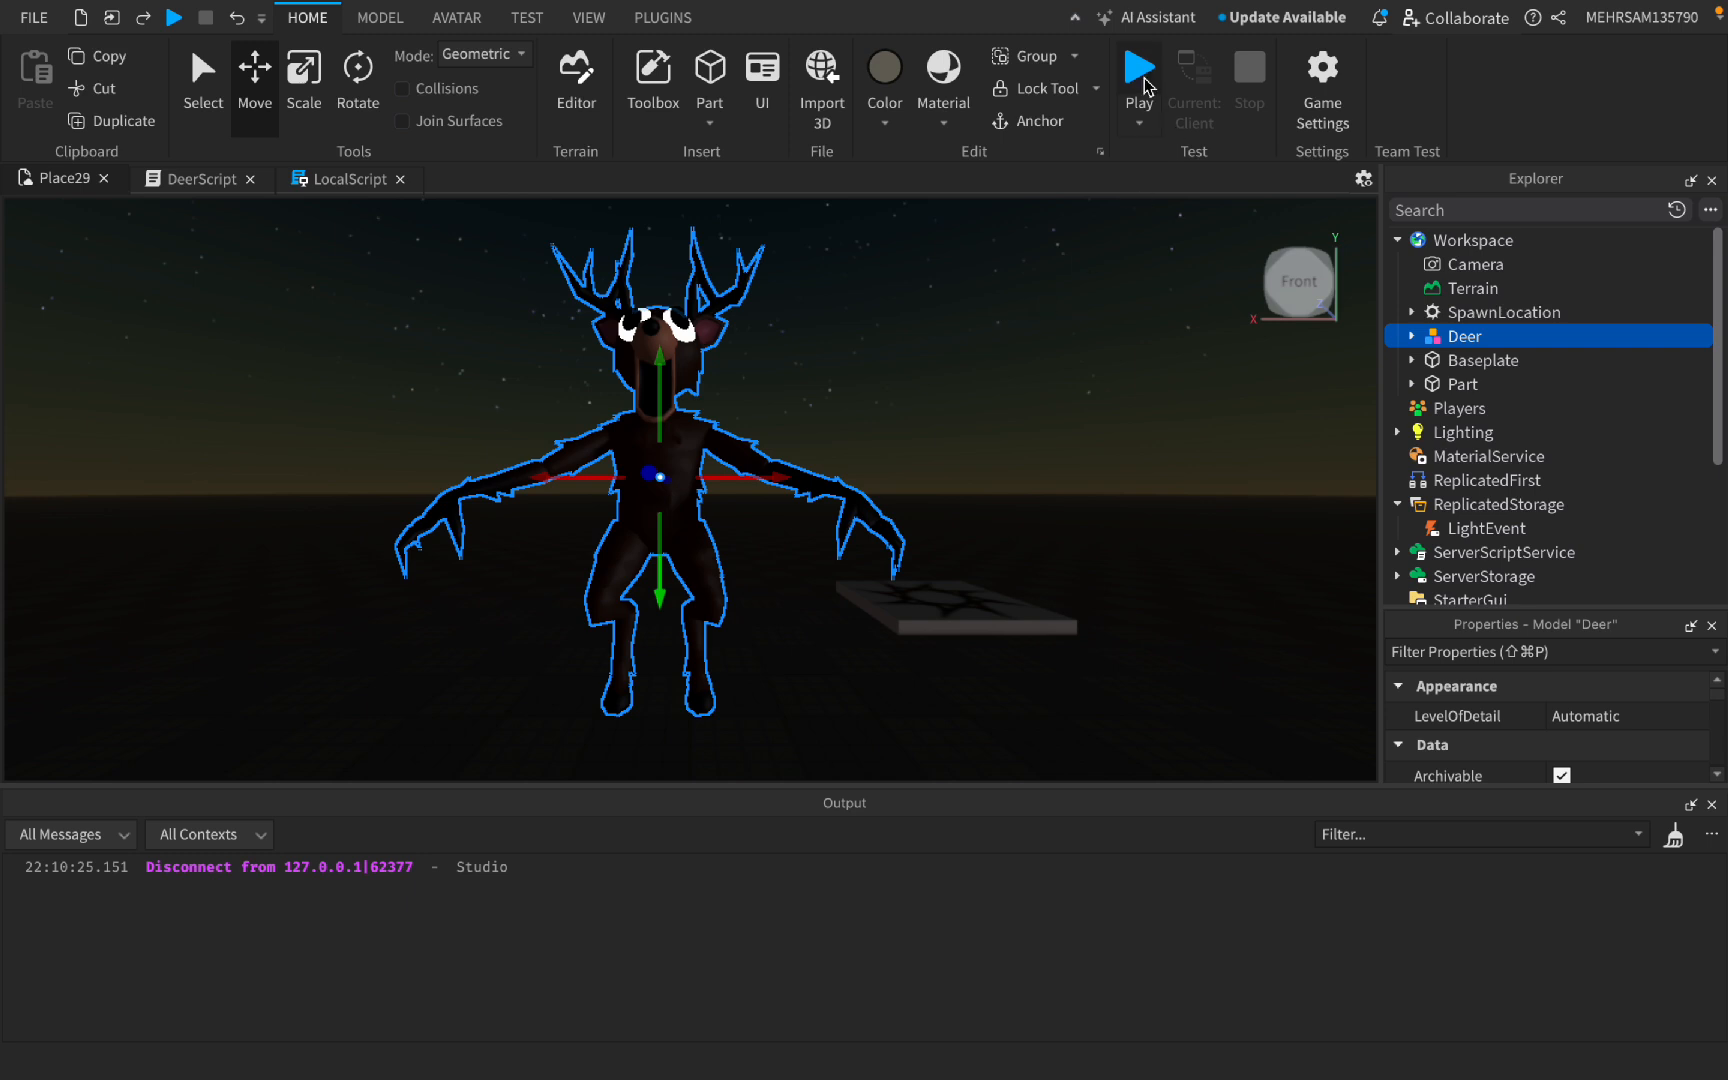
click(1145, 82)
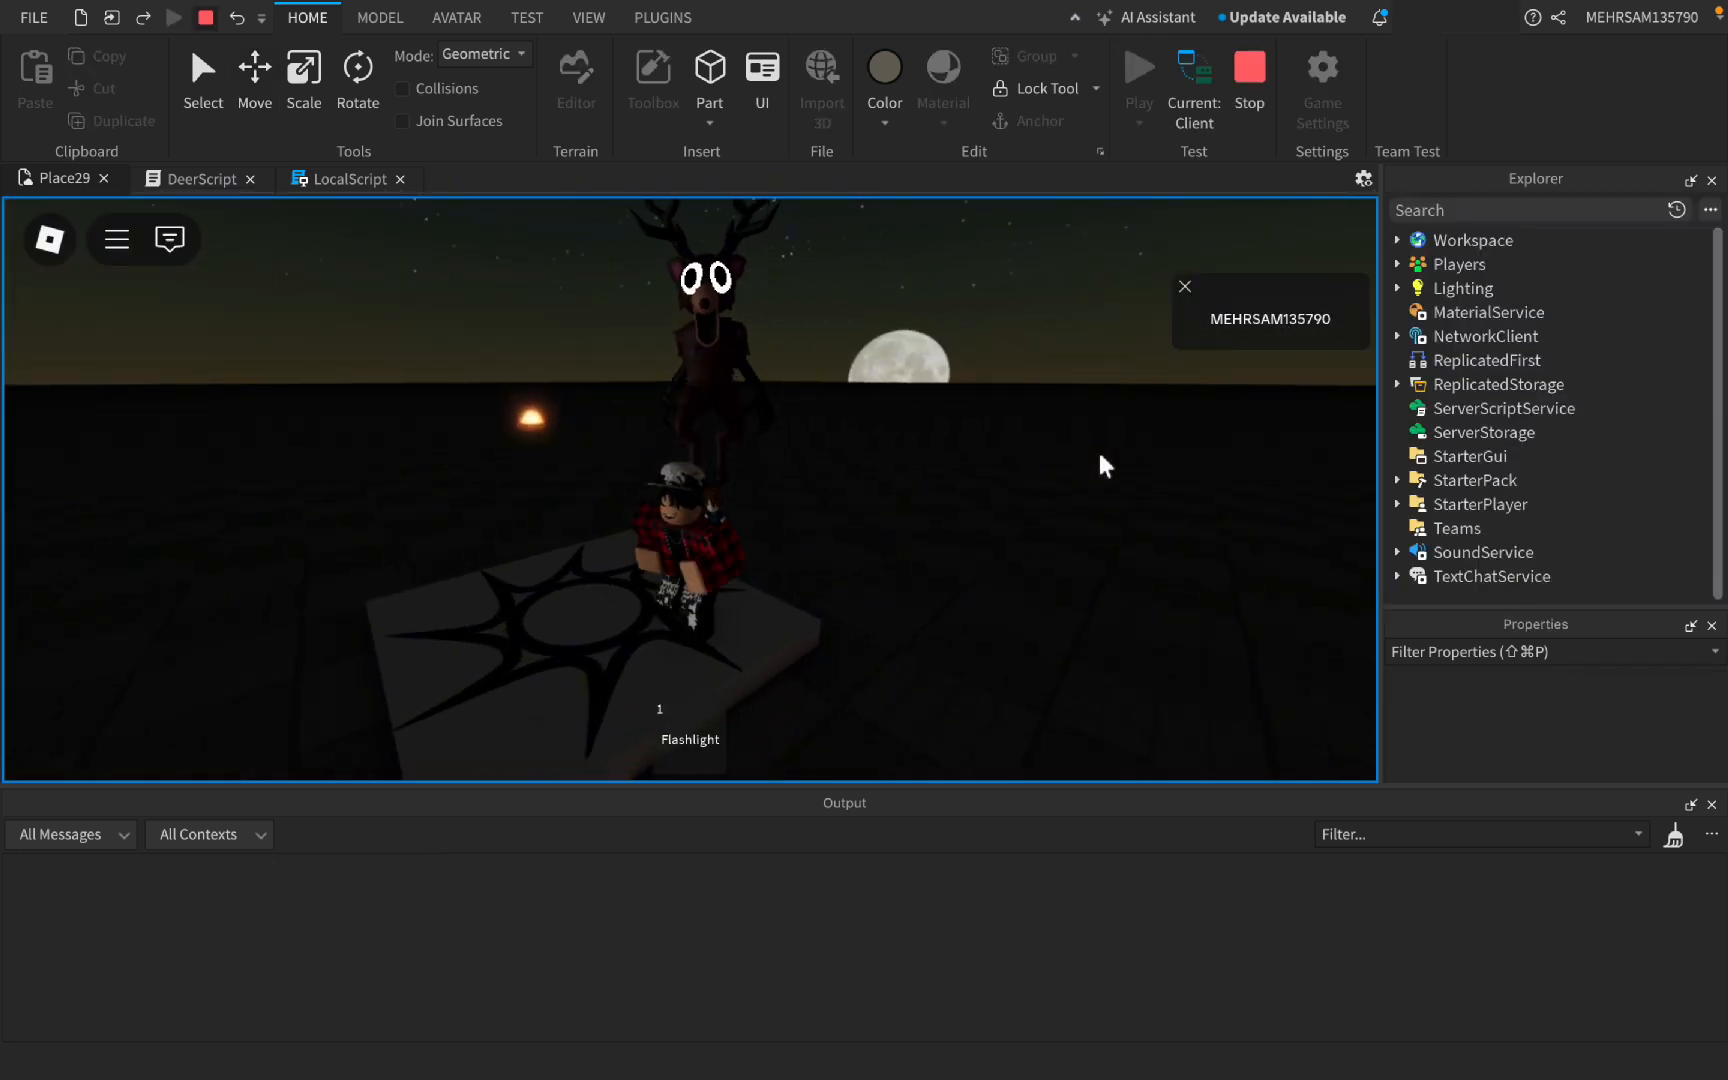
Step: Lead the chasing deer from the spawn platform to the campfire's lit area and watch how it reacts
key(a)
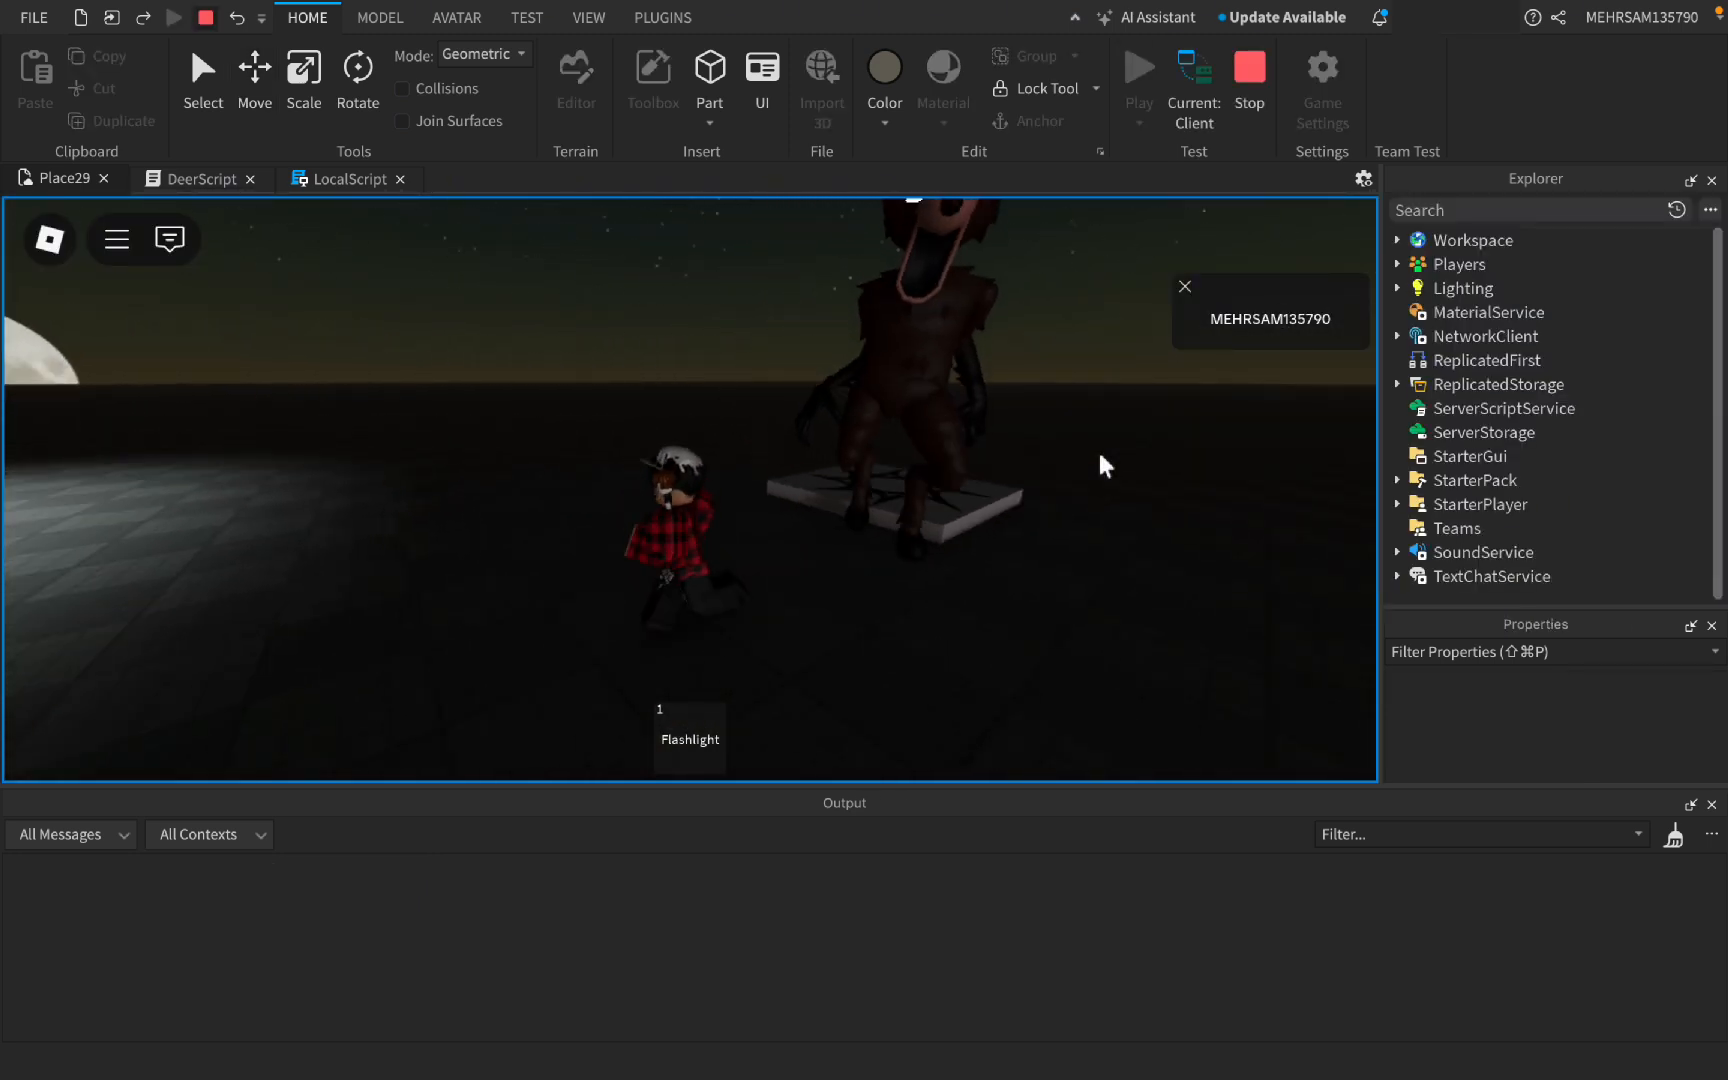
key(s)
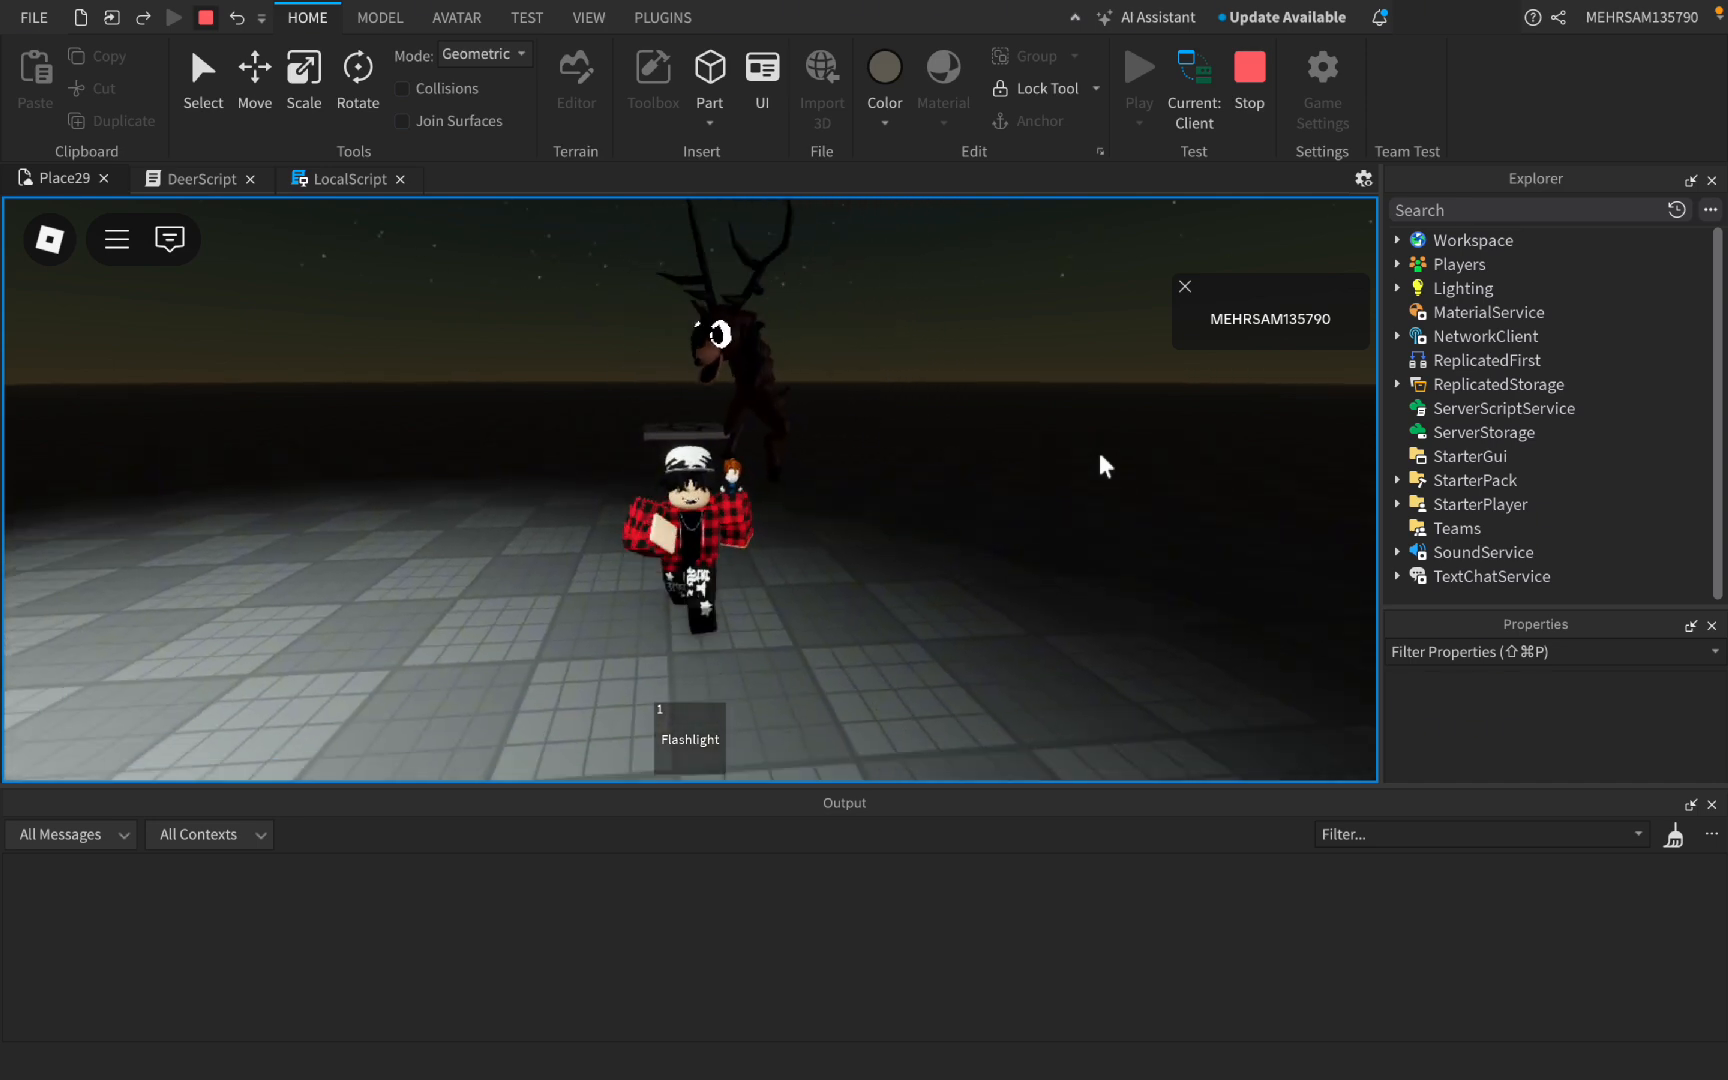
key(w)
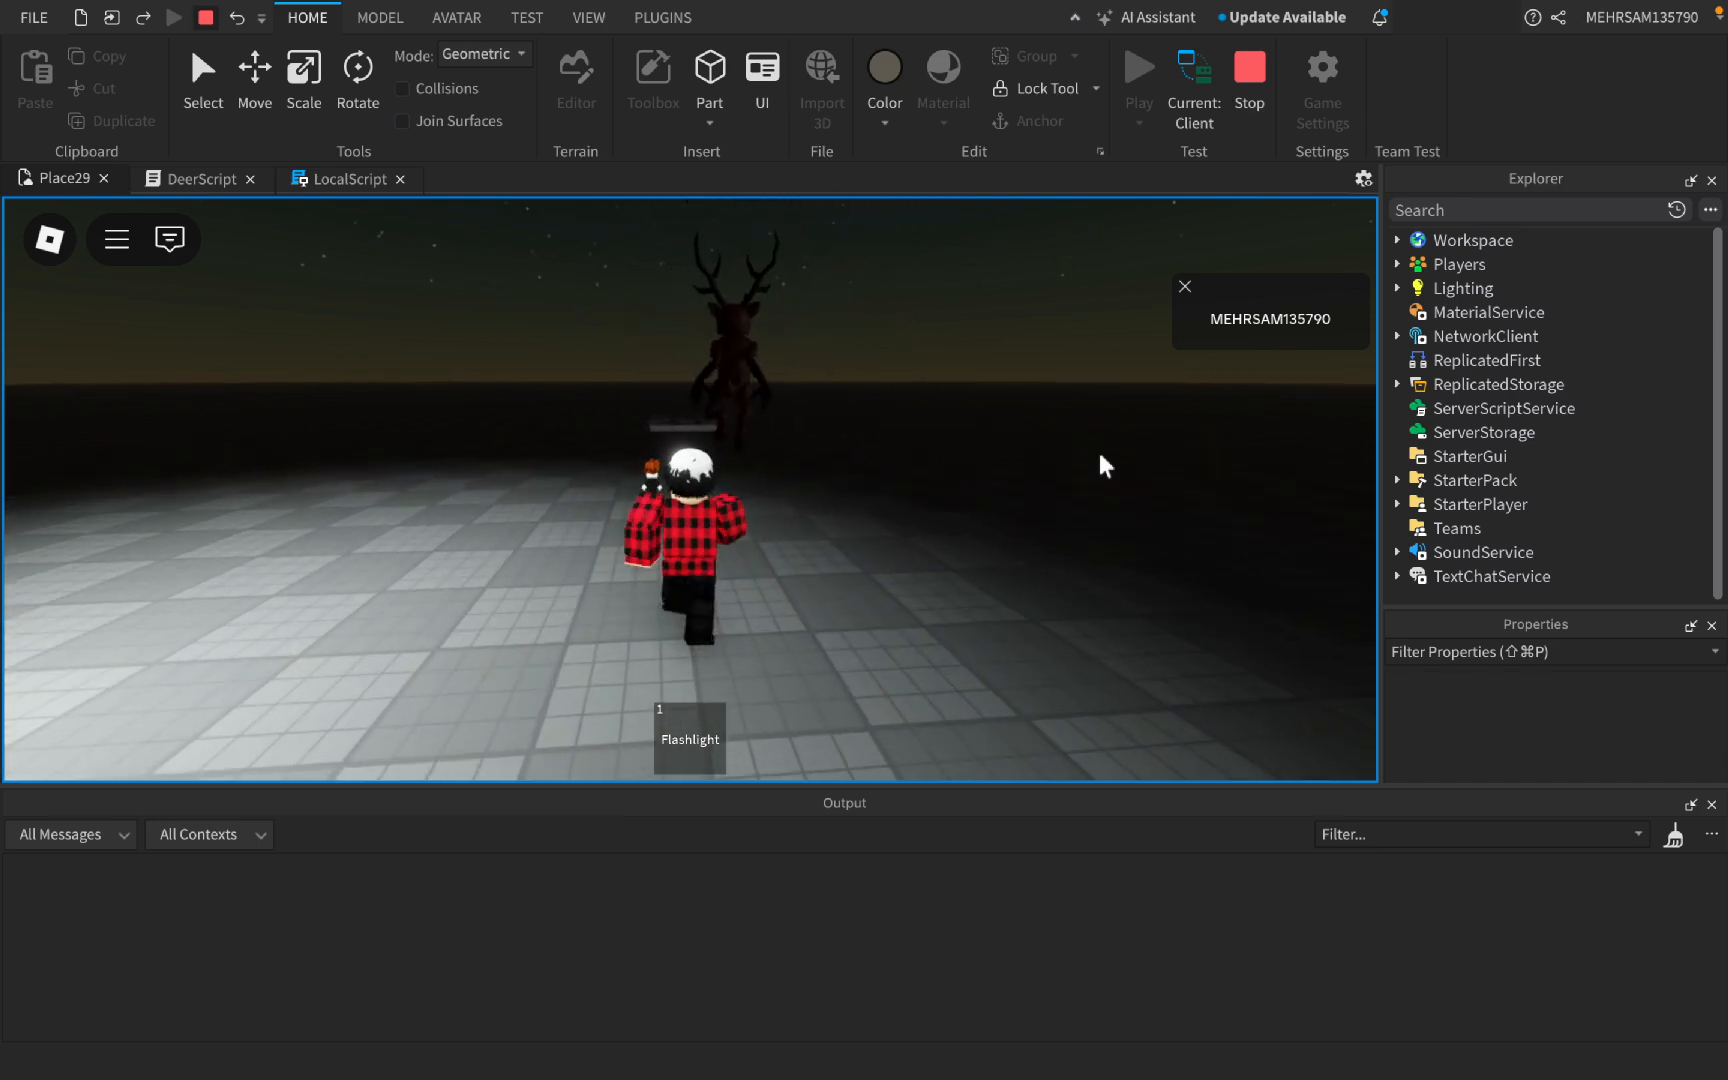
key(s)
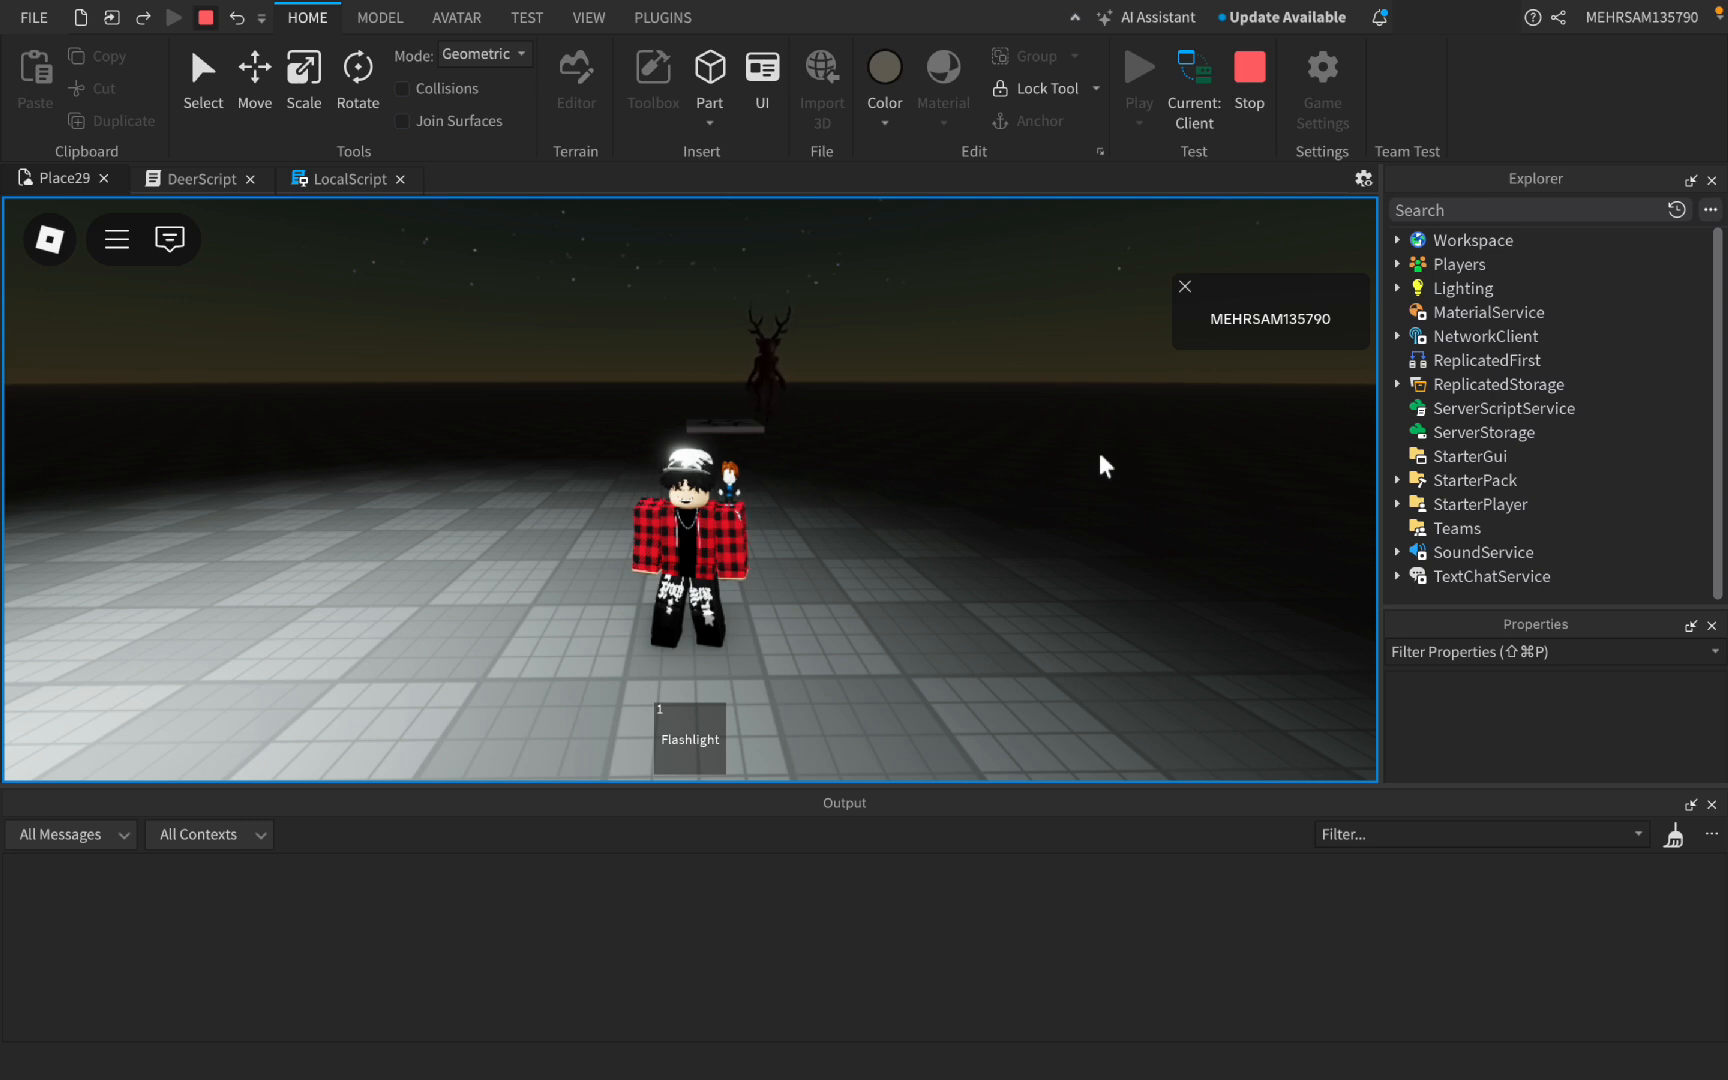
key(w)
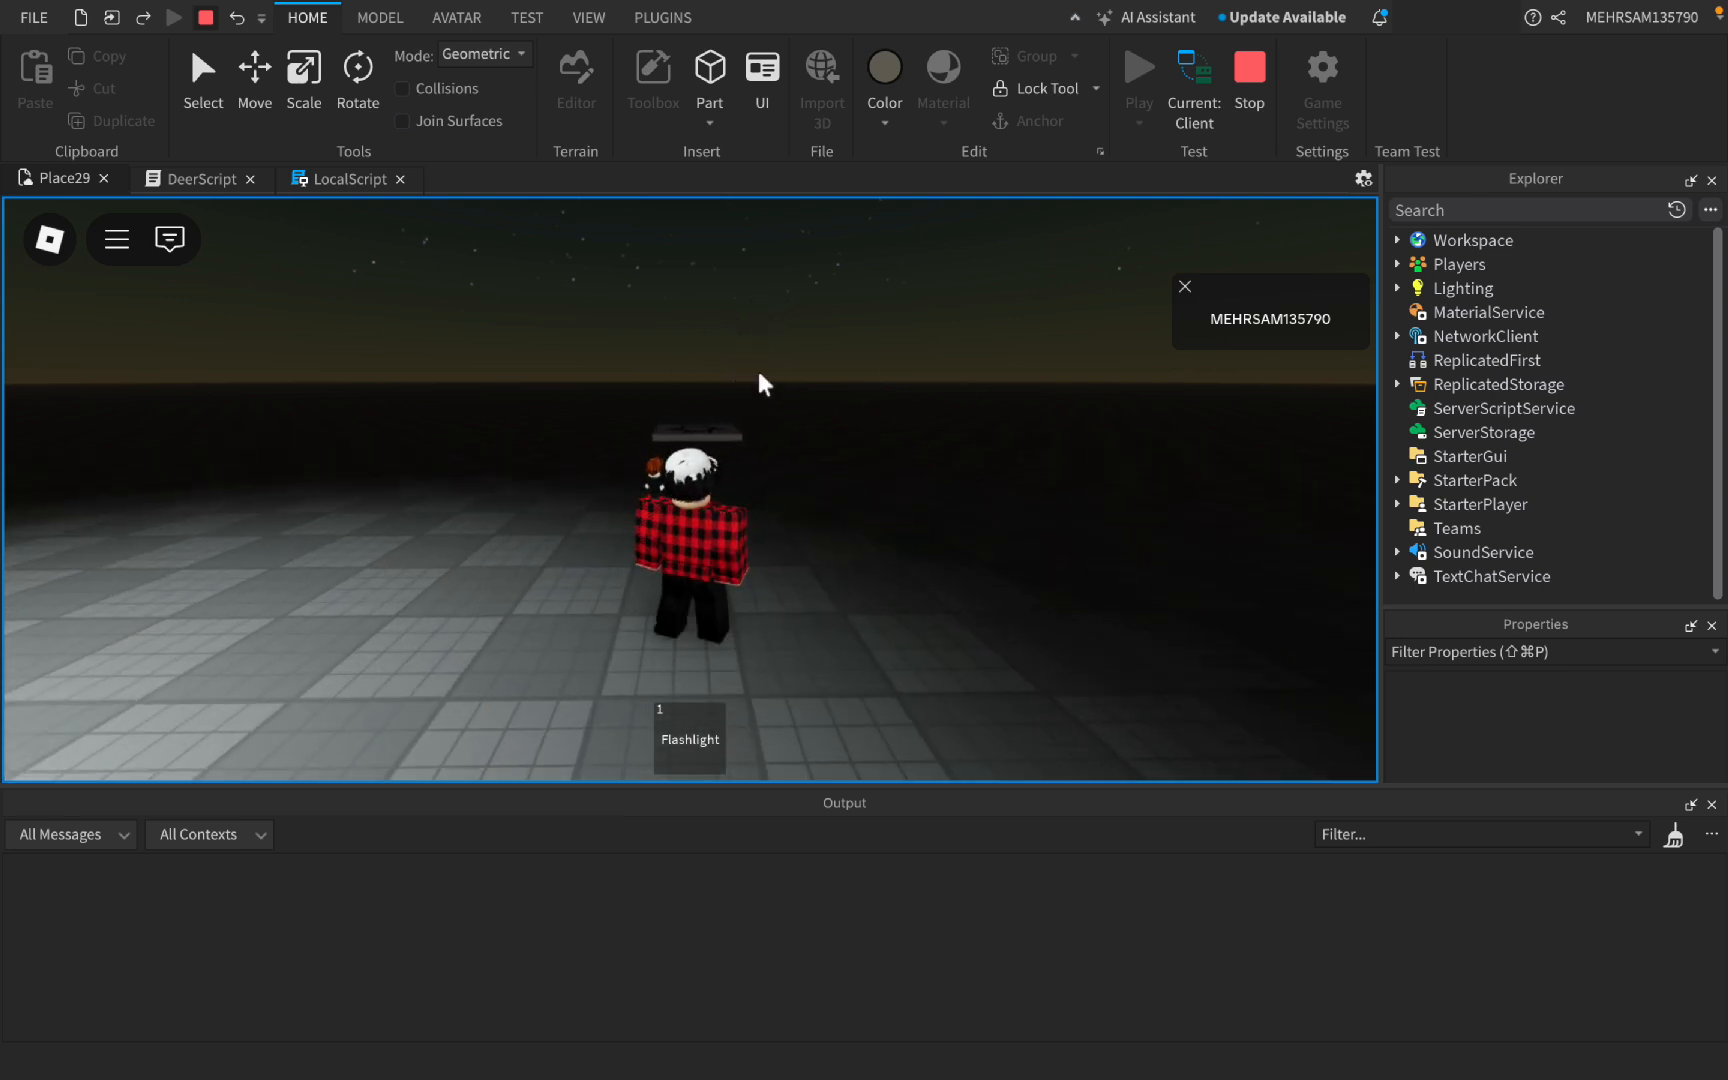
Step: Walk the character around the campfire inside its light while looking out for the deer
key(w)
key(Left)
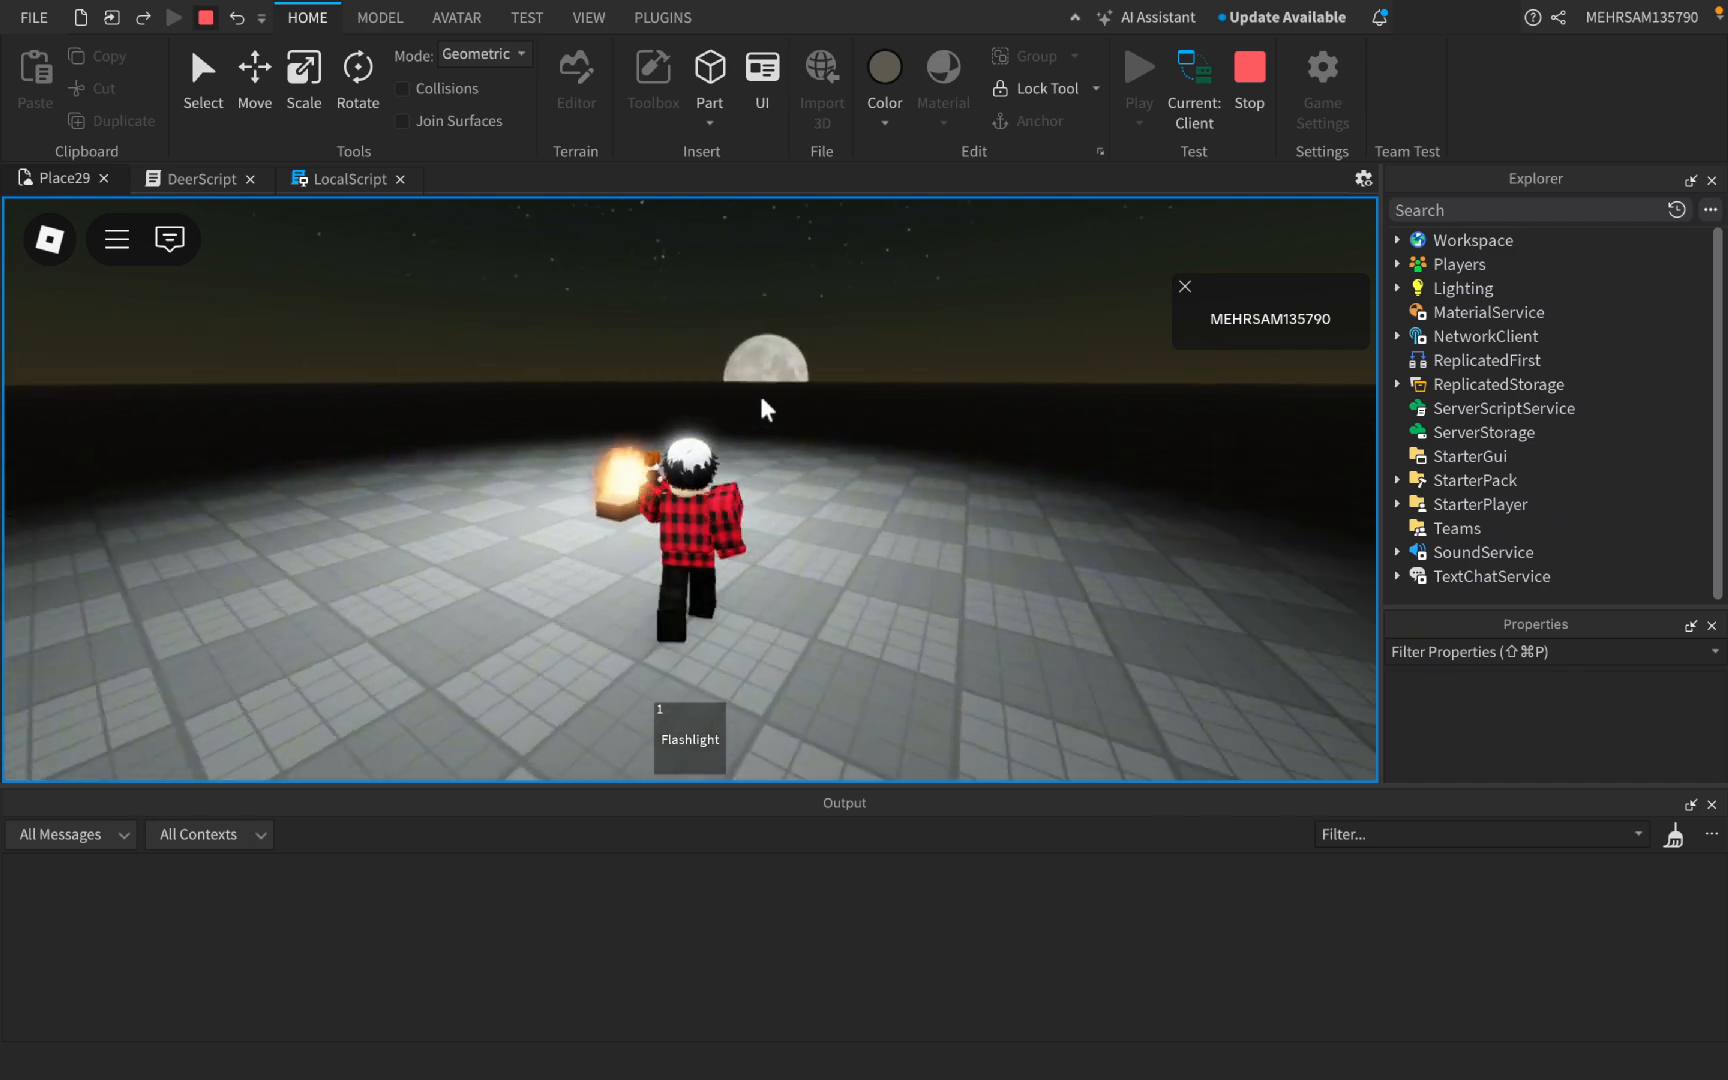
key(w)
key(d)
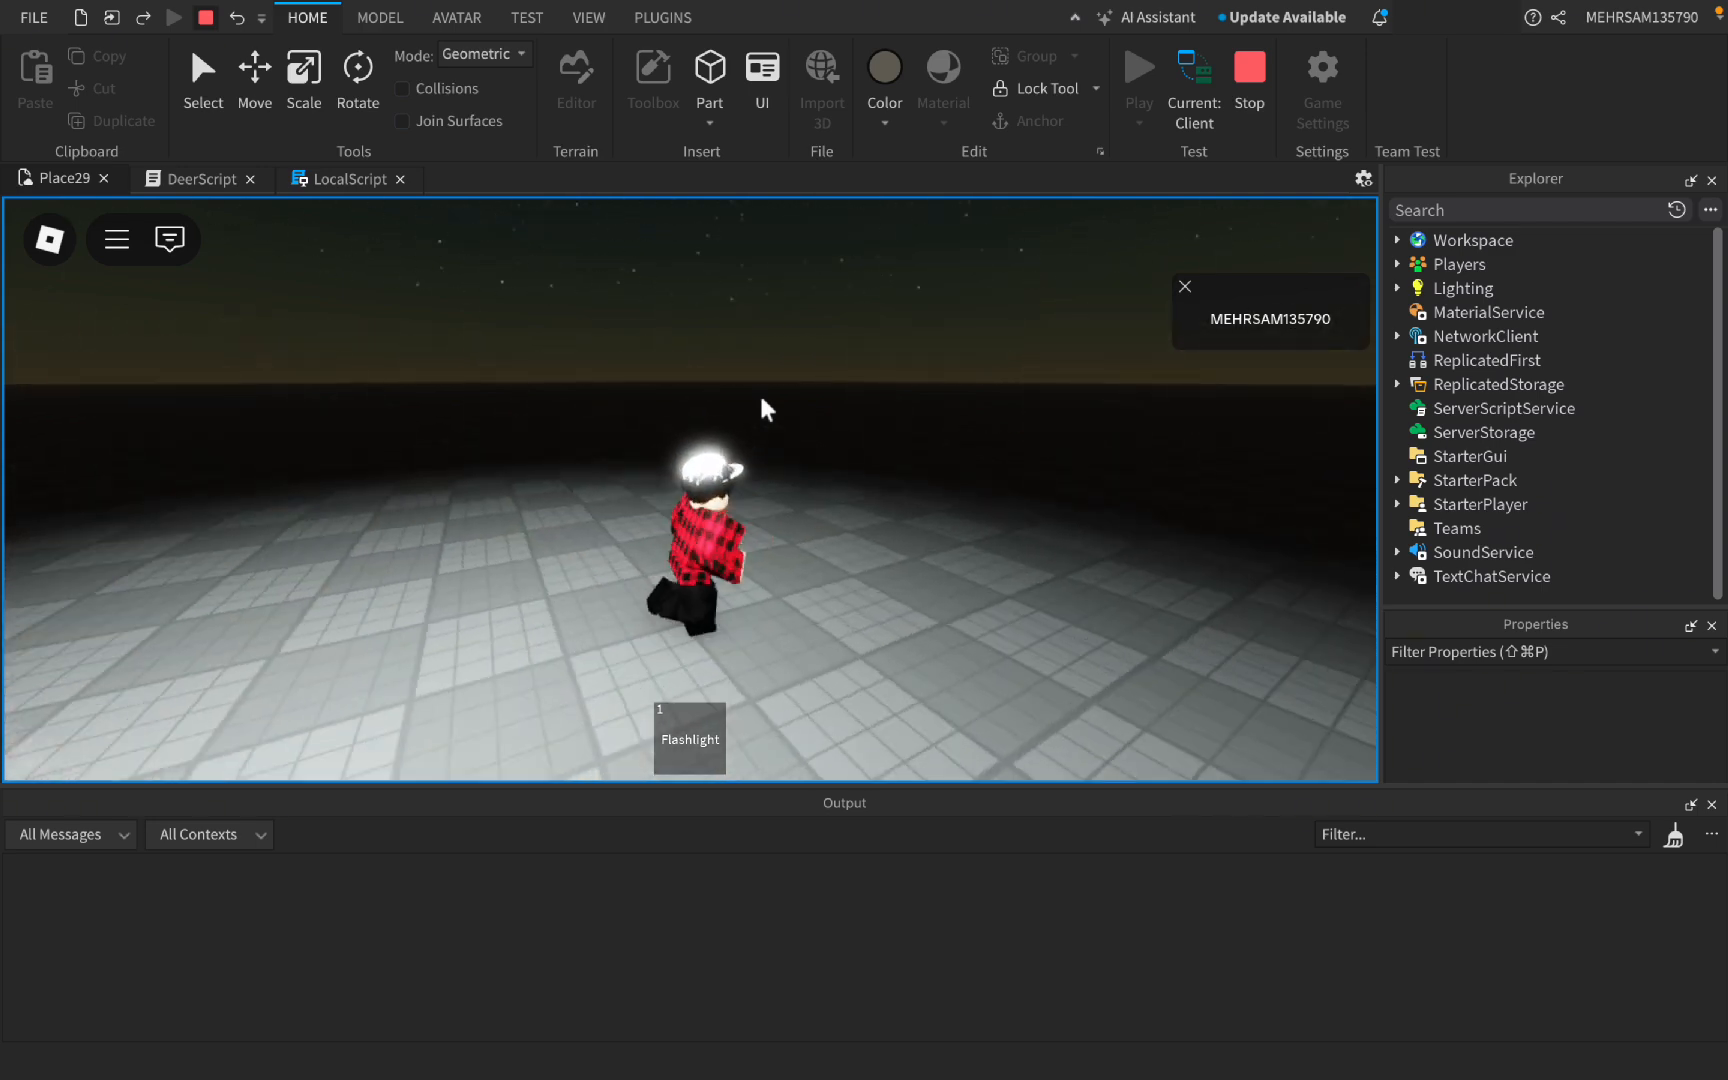
key(Right)
key(a)
key(s)
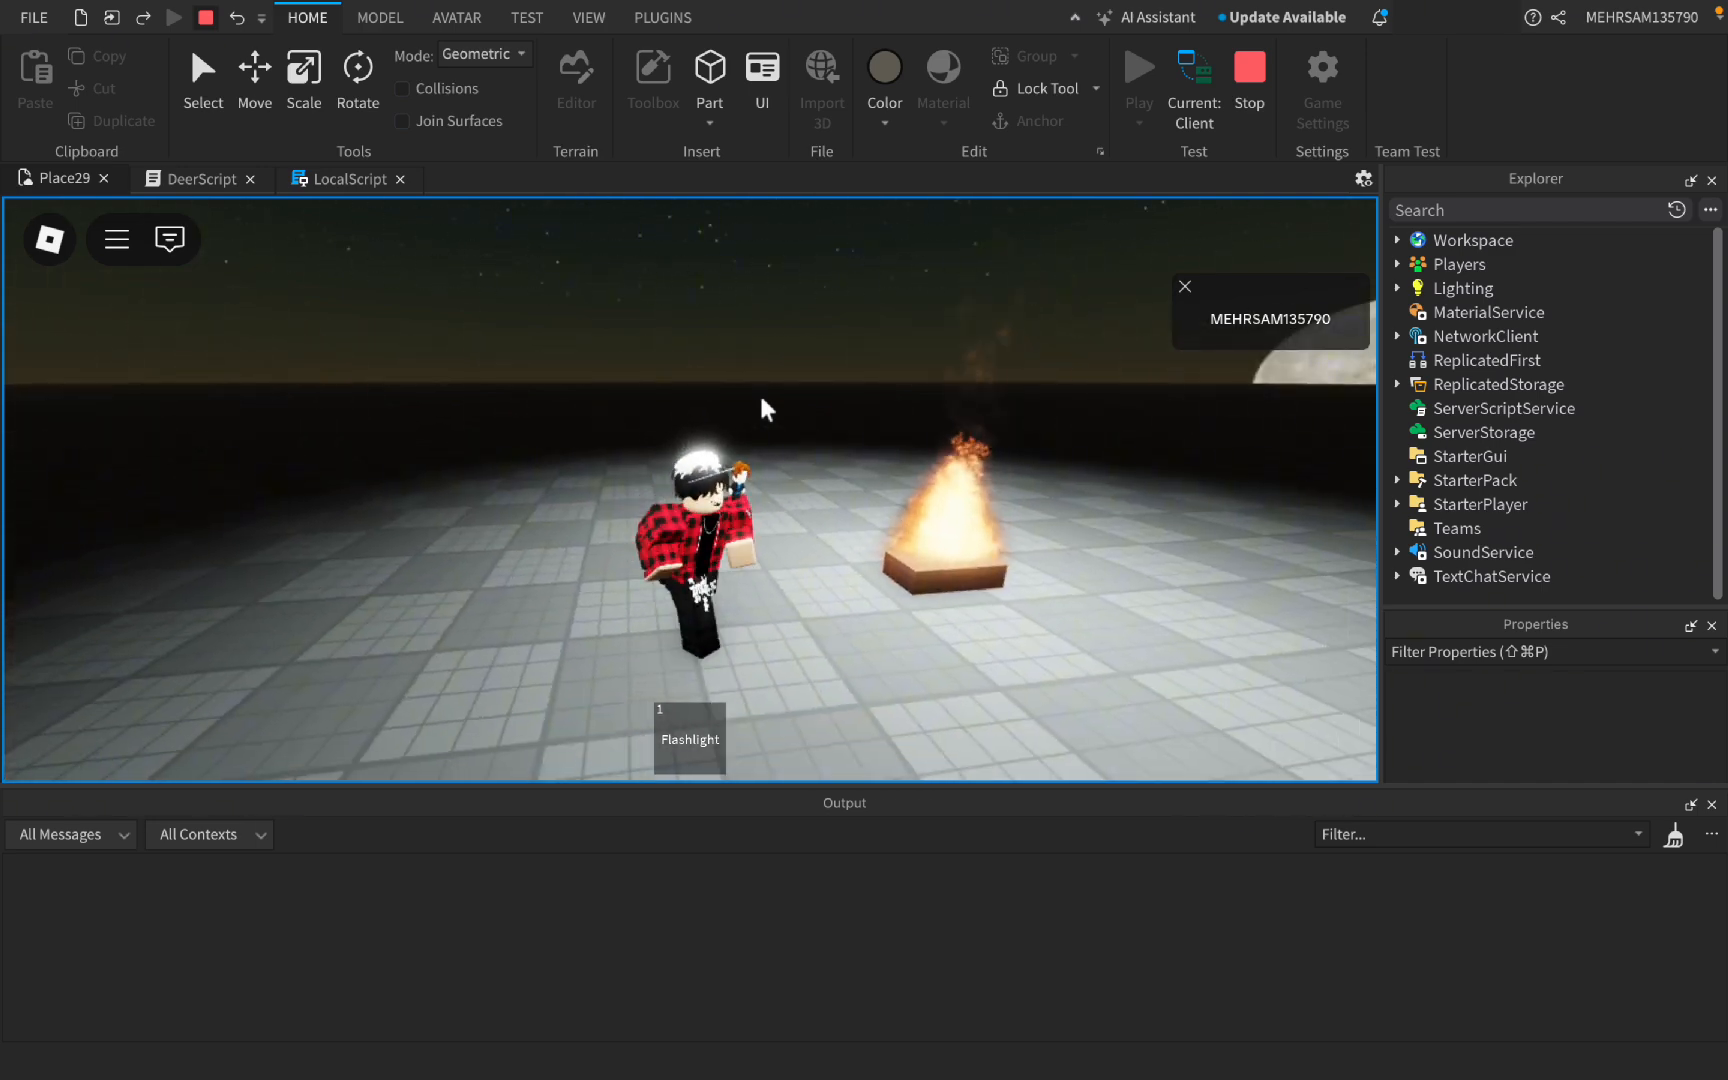
Step: Run the character out of the campfire light into the dark to test the deer's reappearance and chase
key(Right)
key(s)
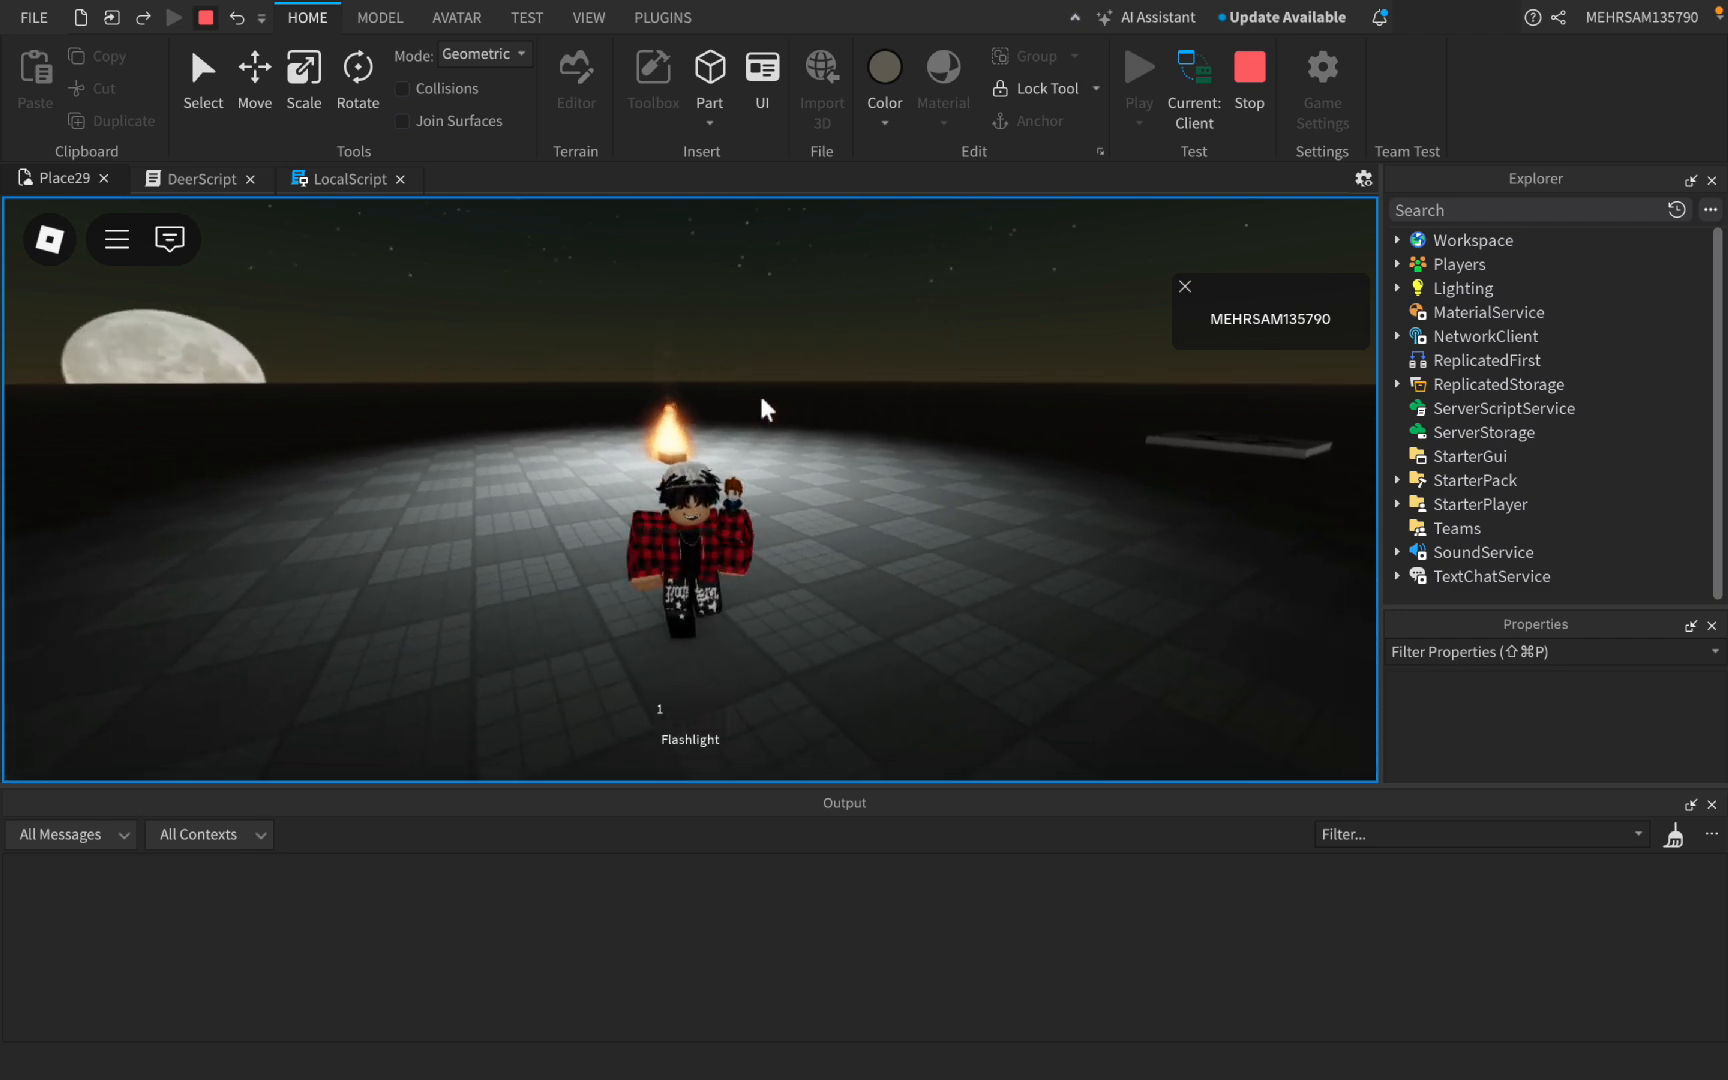
key(s)
key(Left)
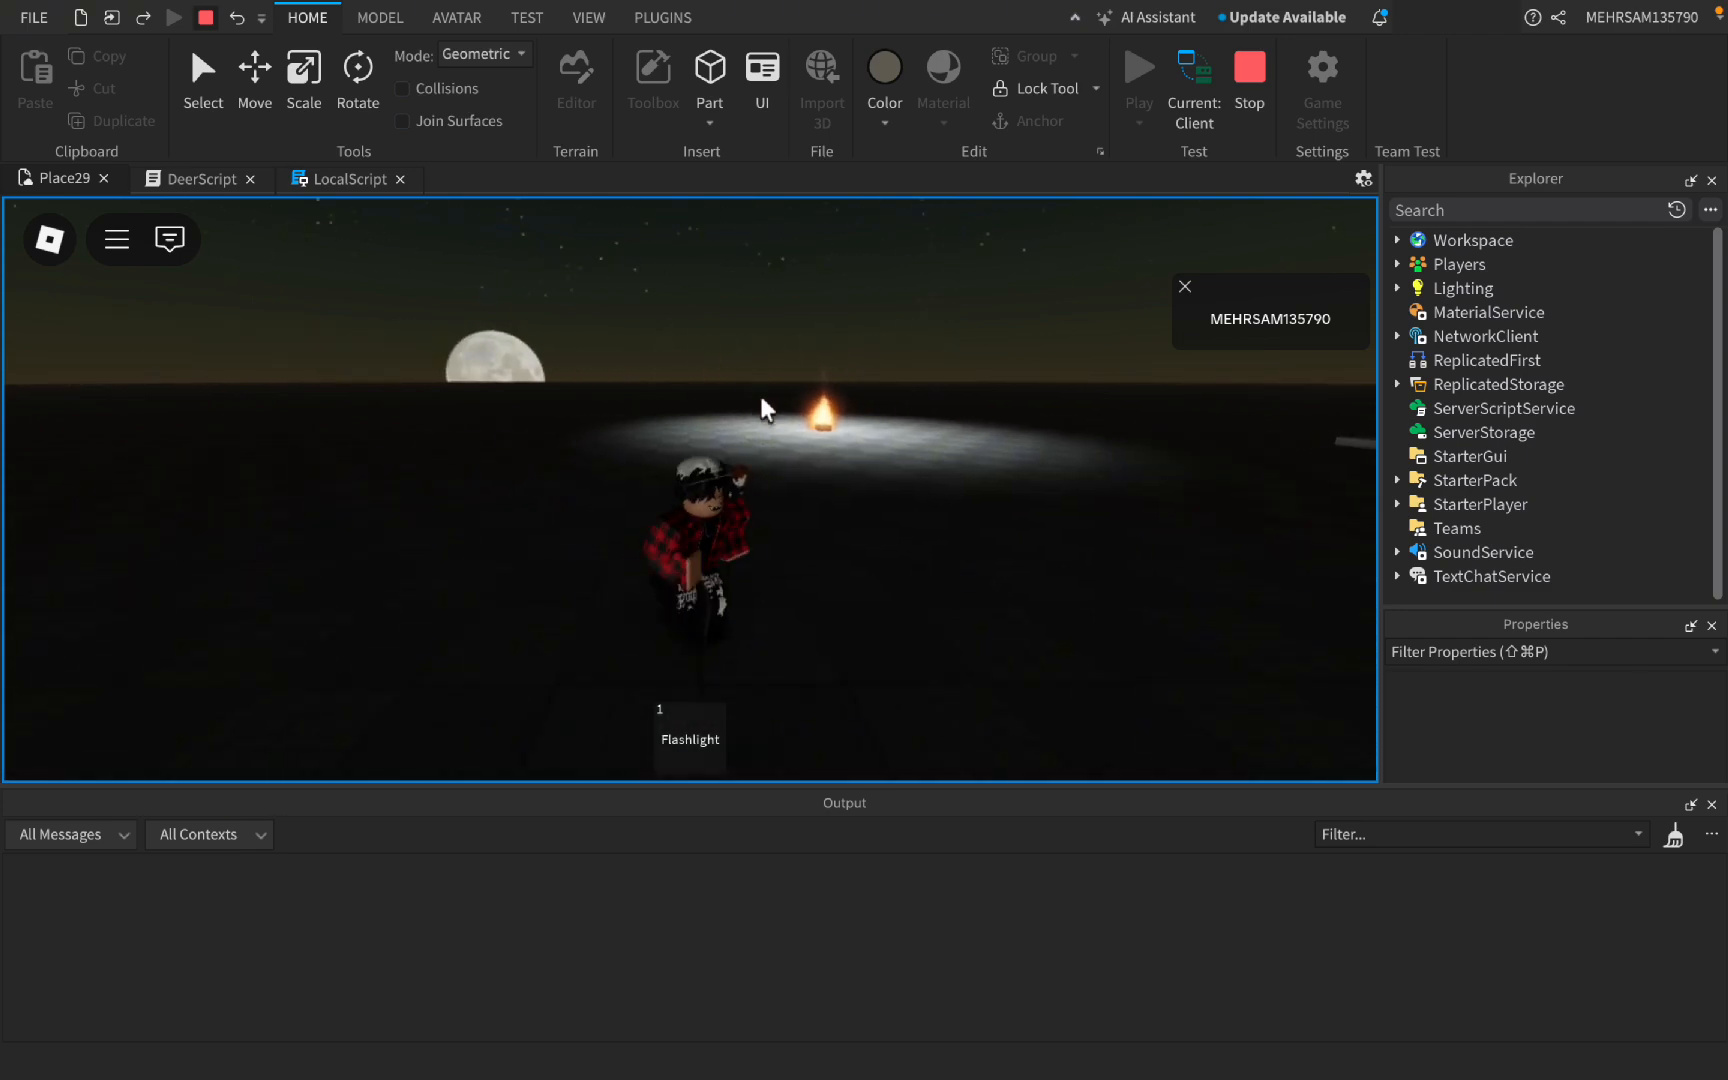
key(s)
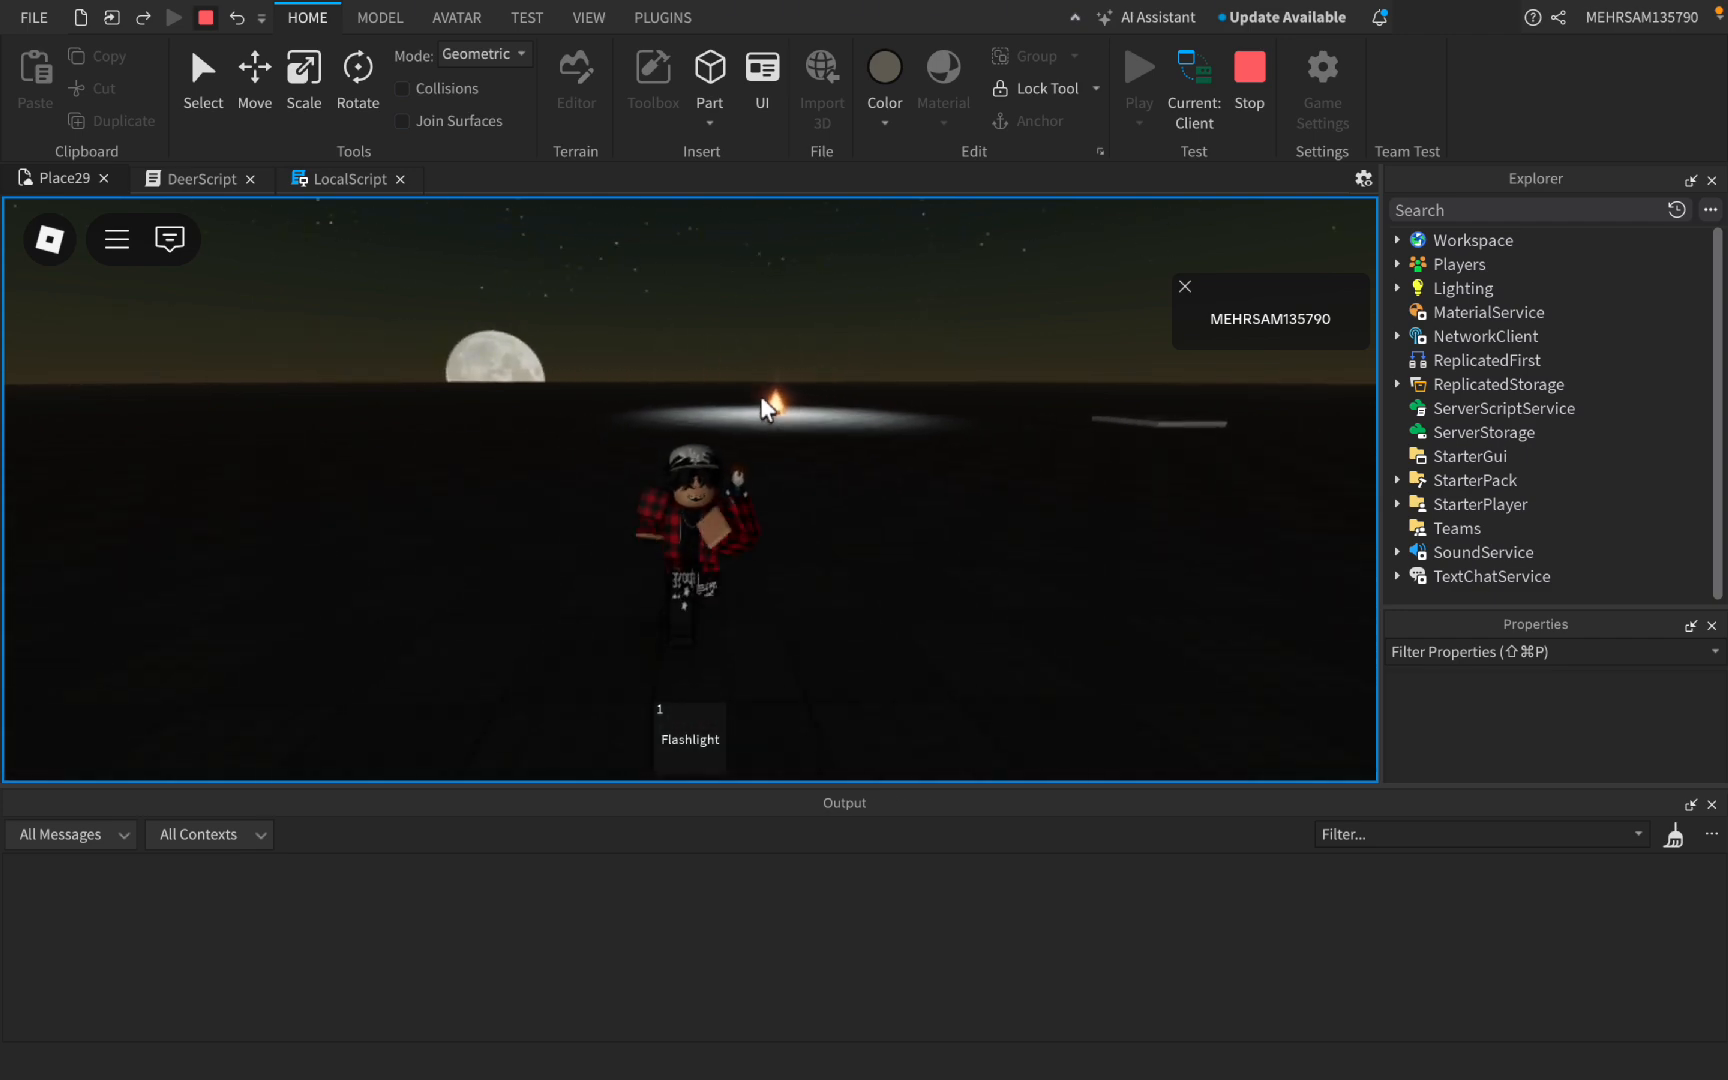
key(Left)
key(s)
key(Right)
key(a)
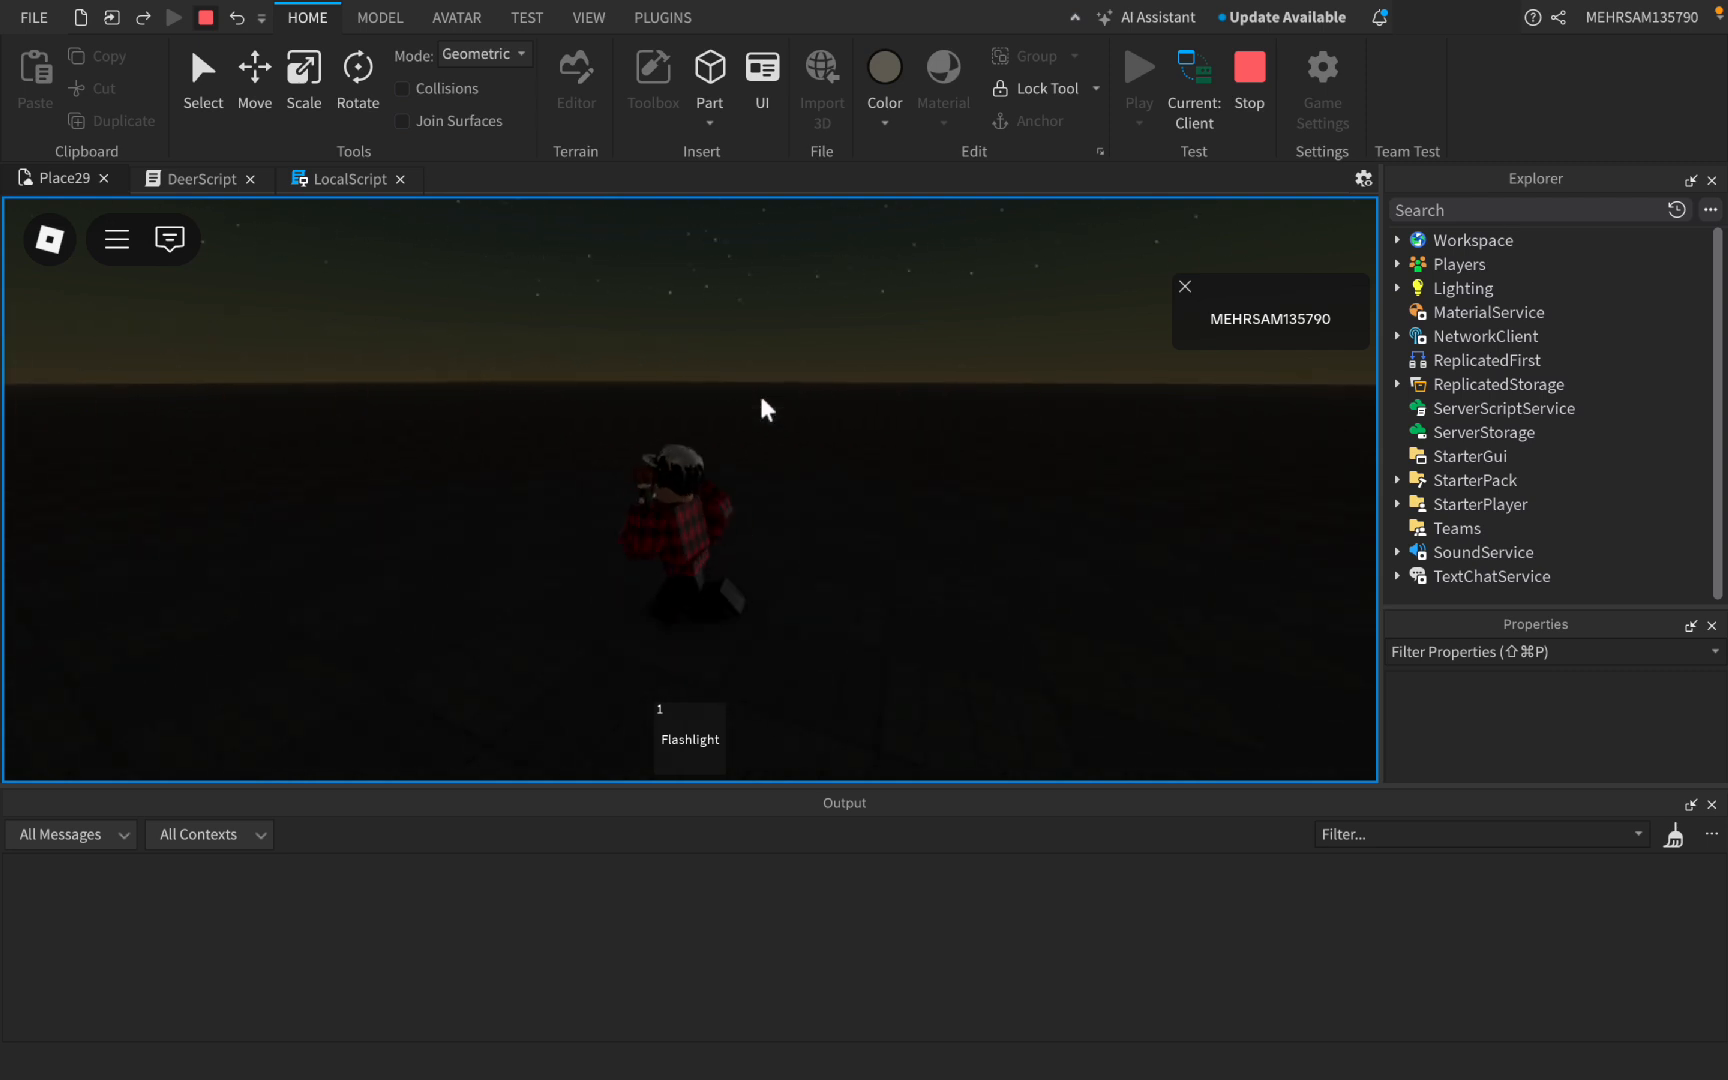
key(Right)
key(s)
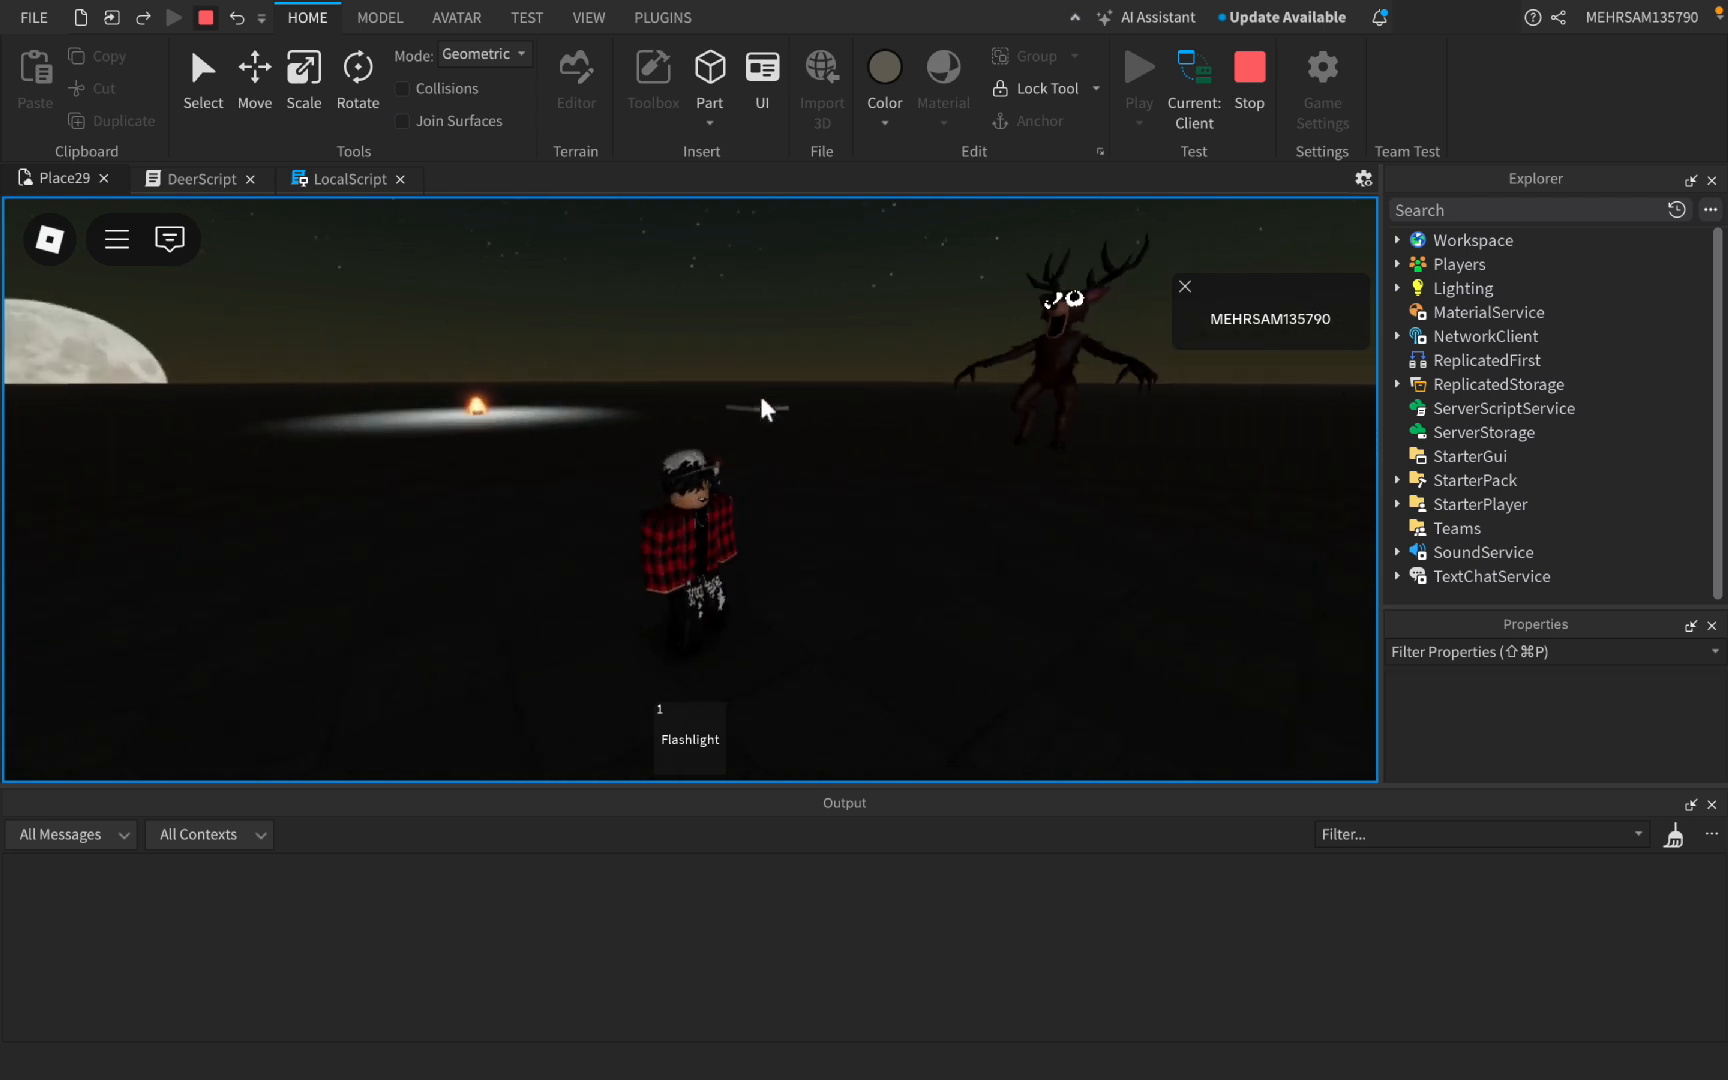
key(s)
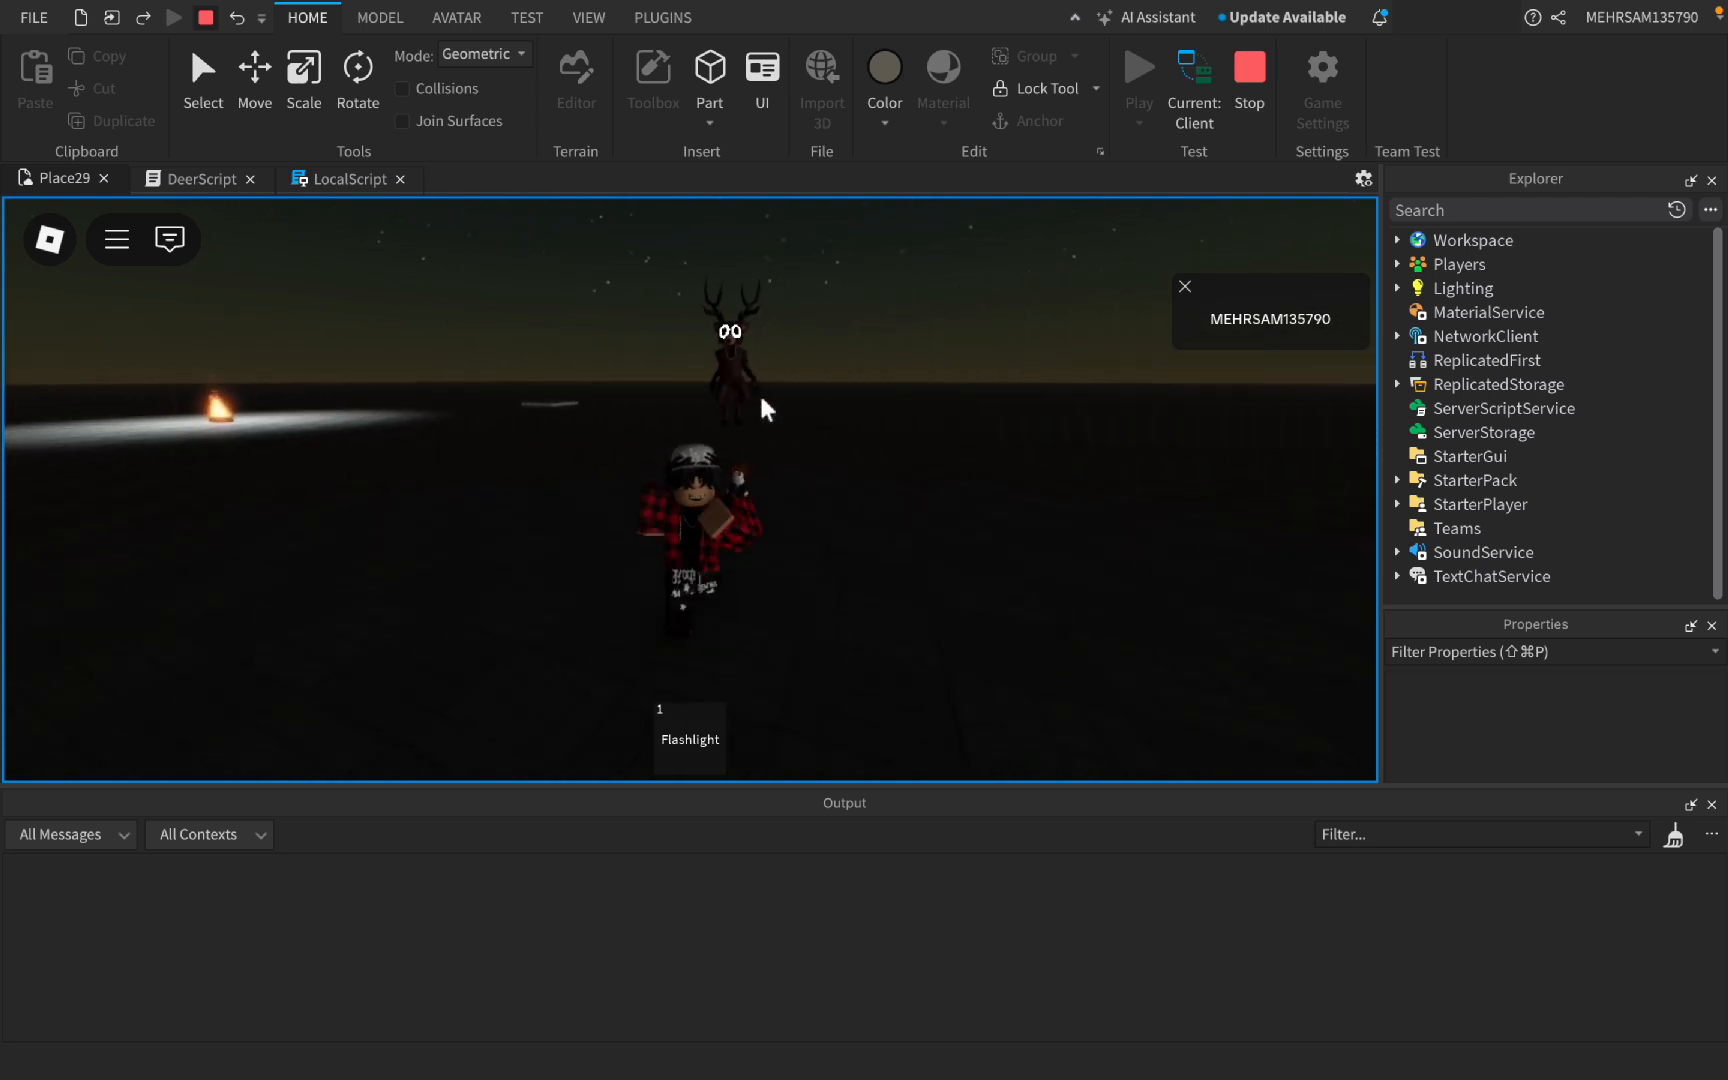
Step: Switch to first-person view, use the Flashlight on the approaching deer, put it away and follow the deer
scroll(759, 392, up, 5)
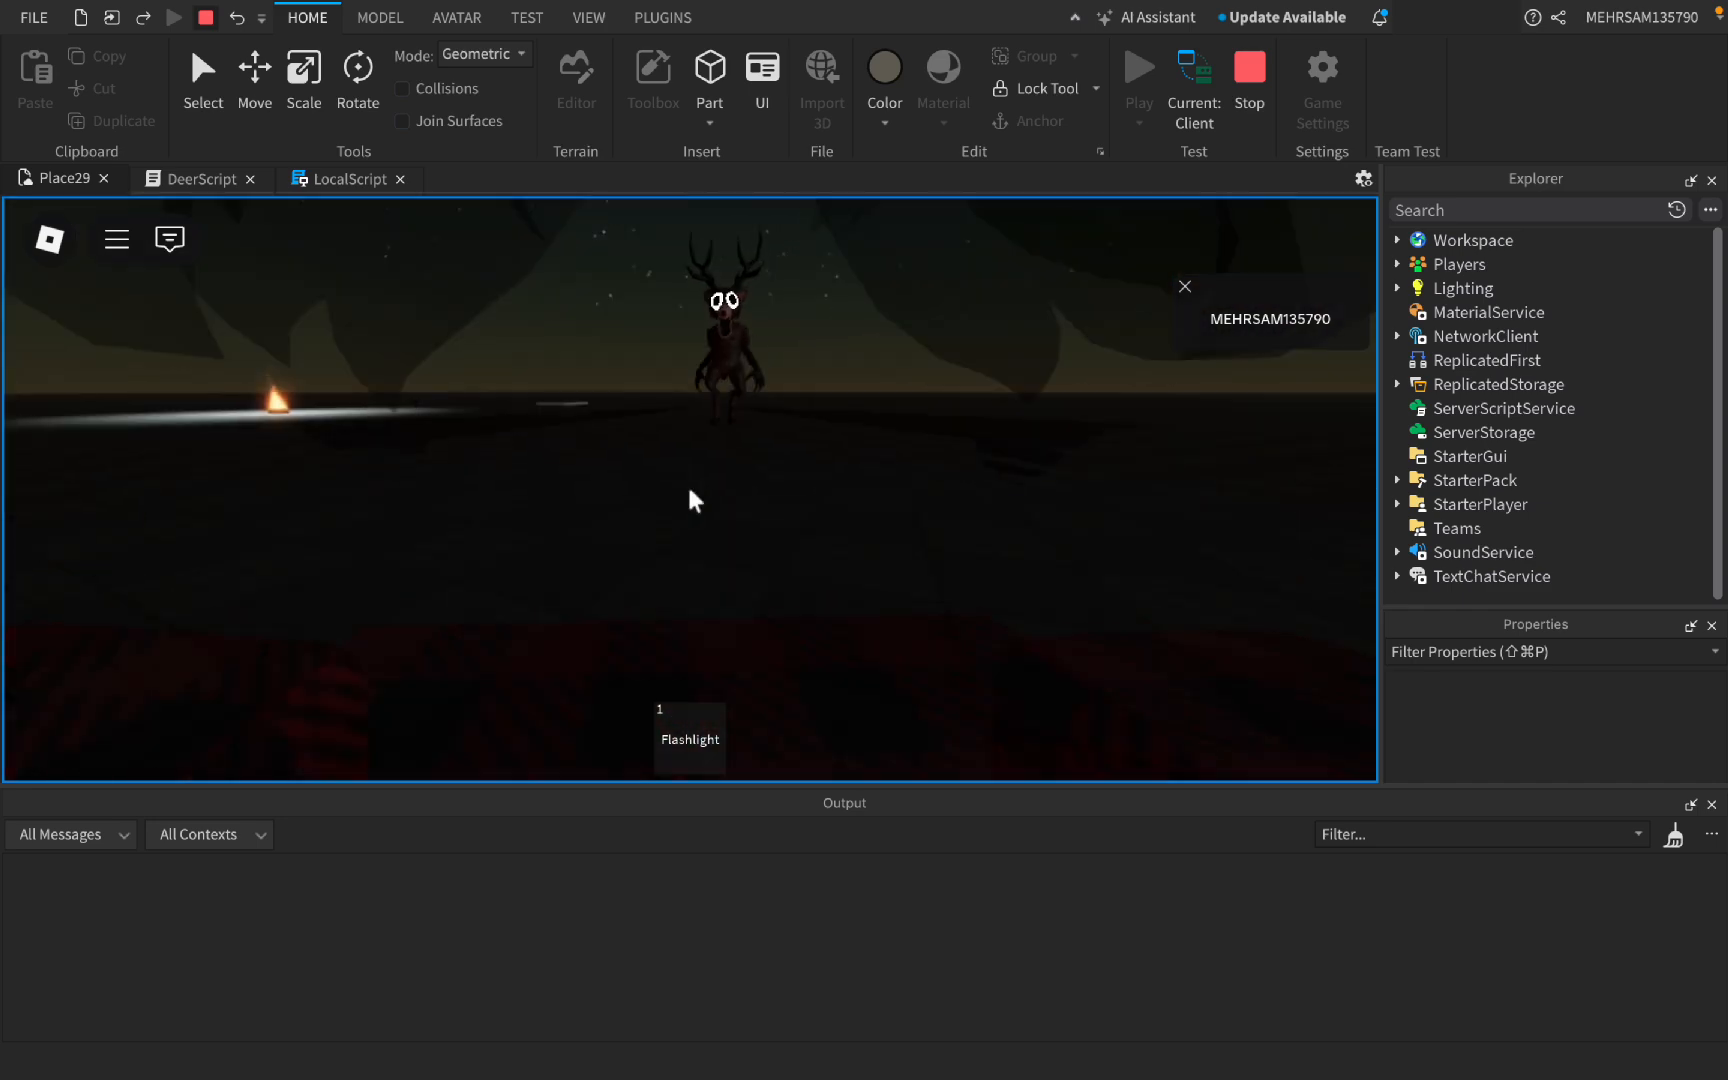
key(1)
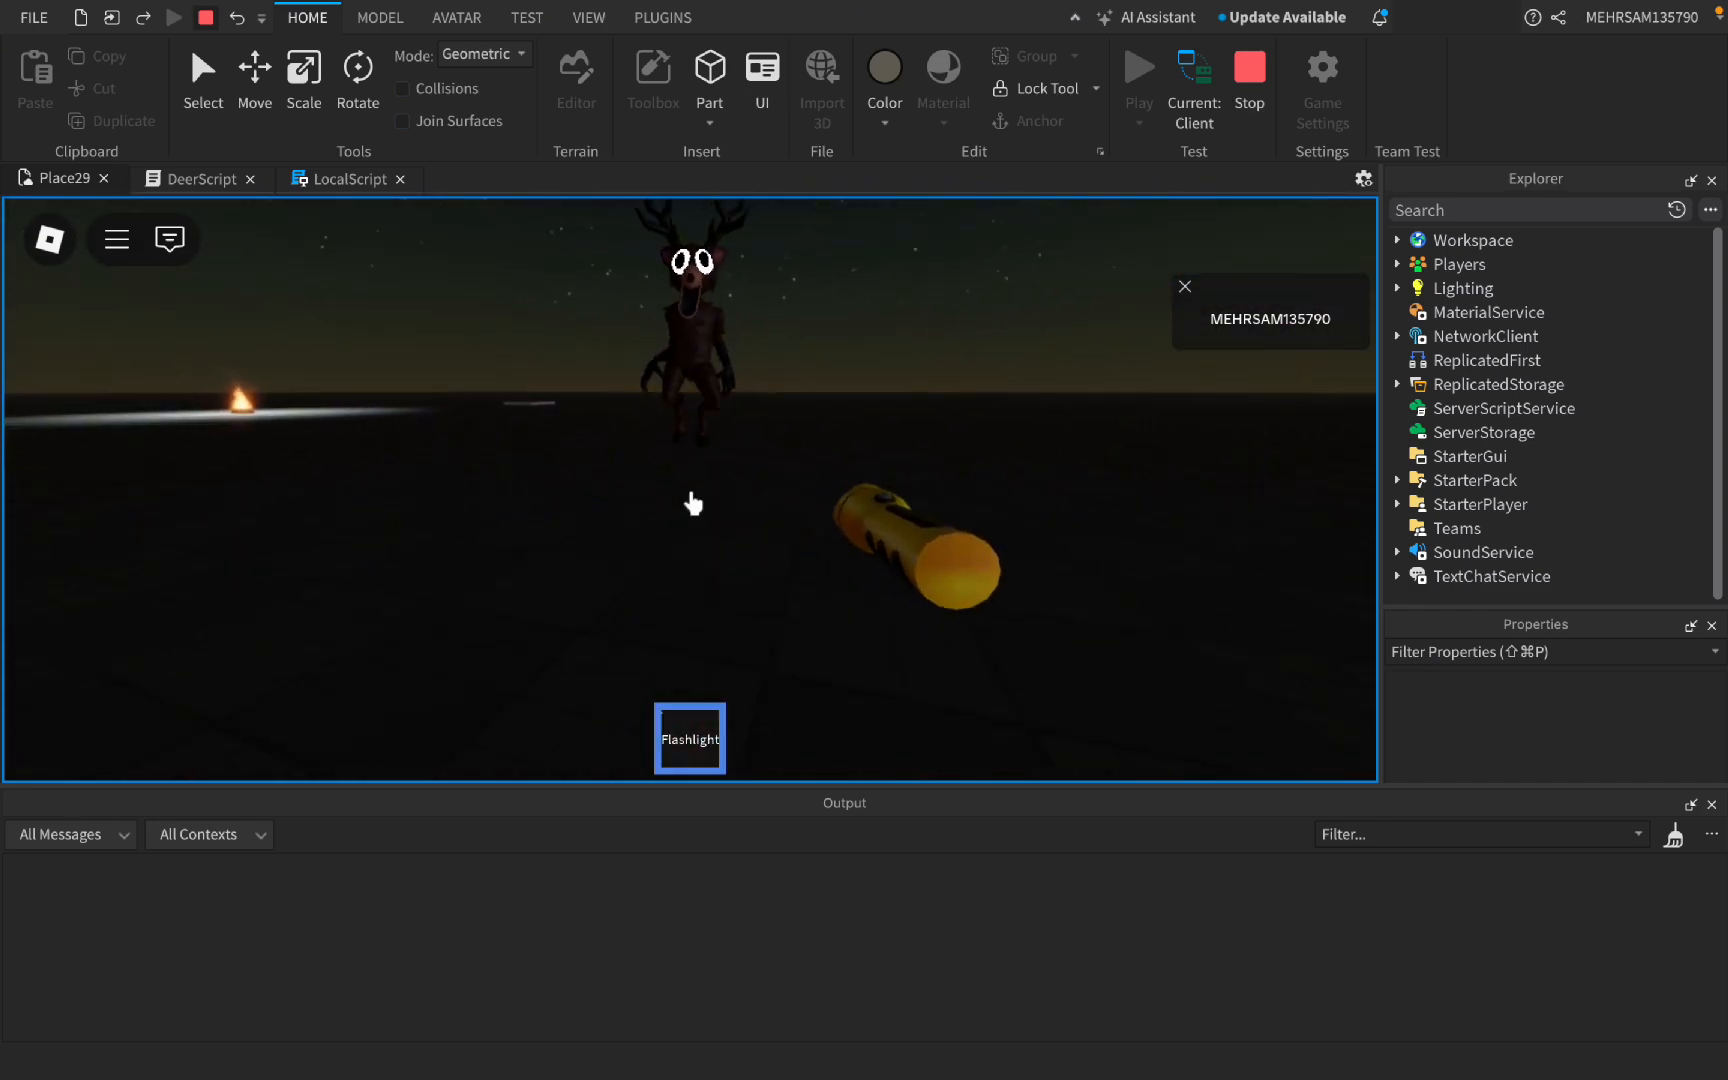
click(693, 503)
click(693, 503)
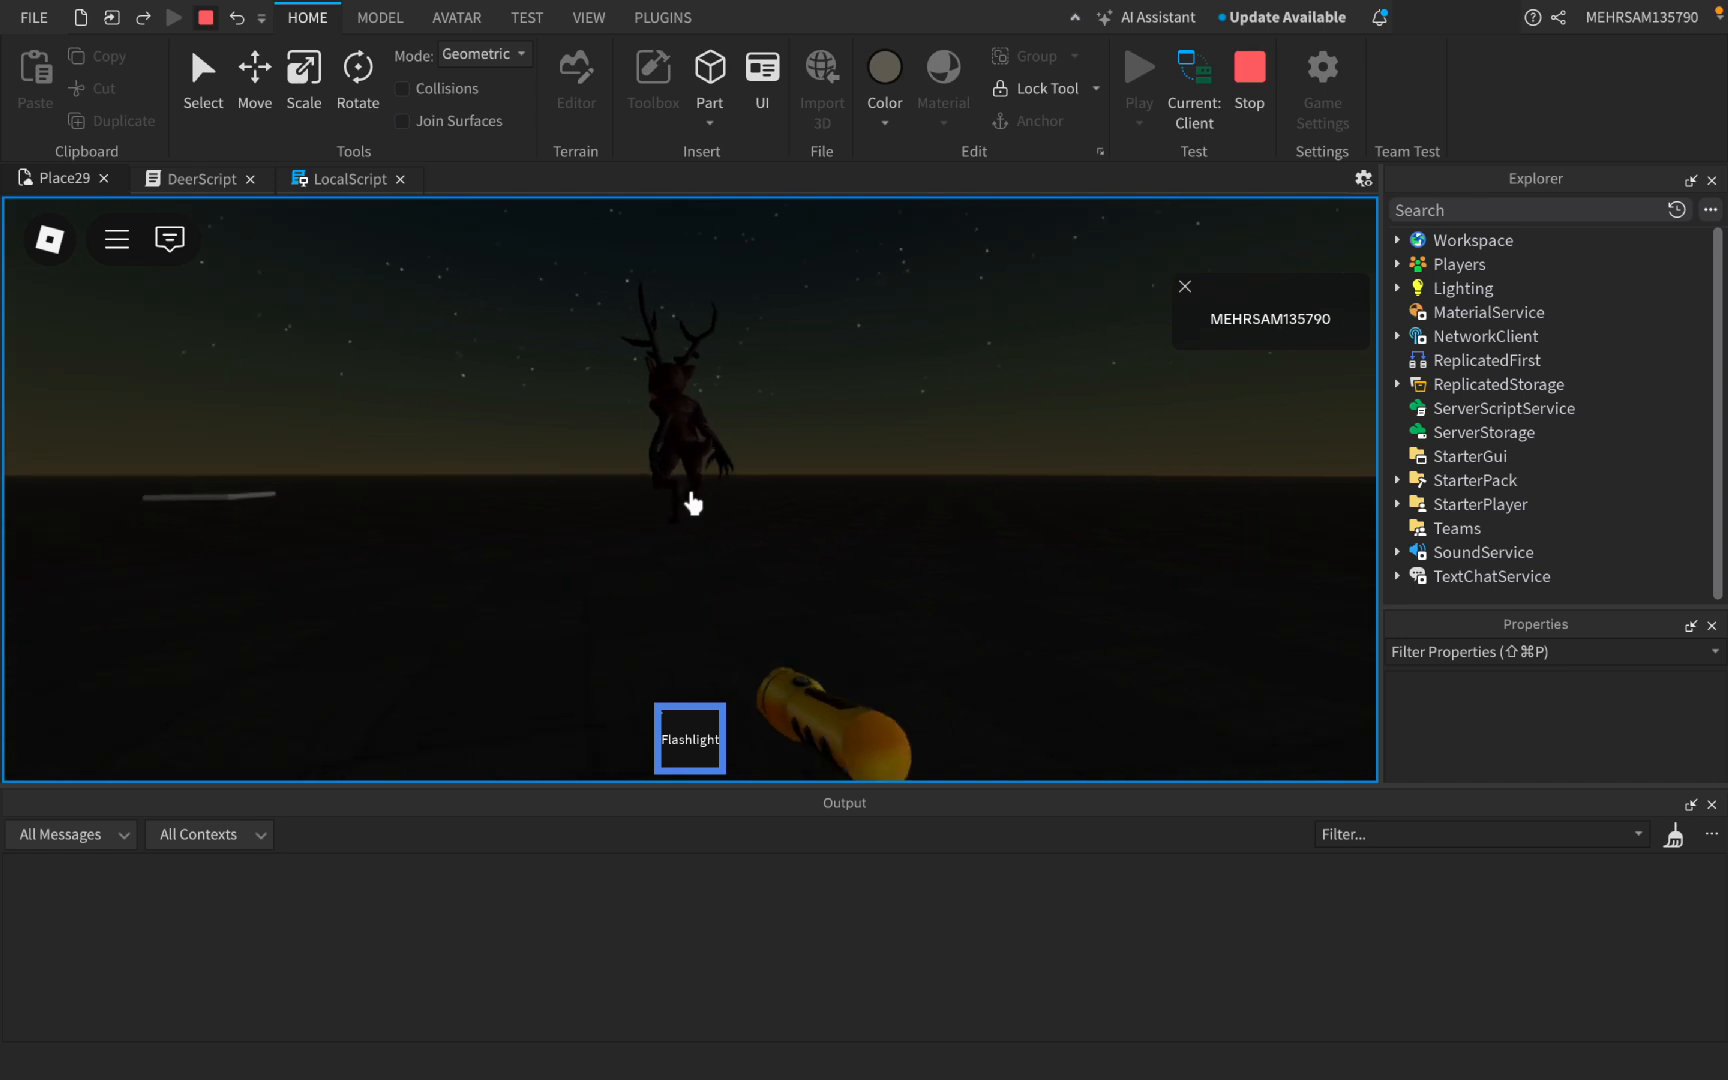
key(1)
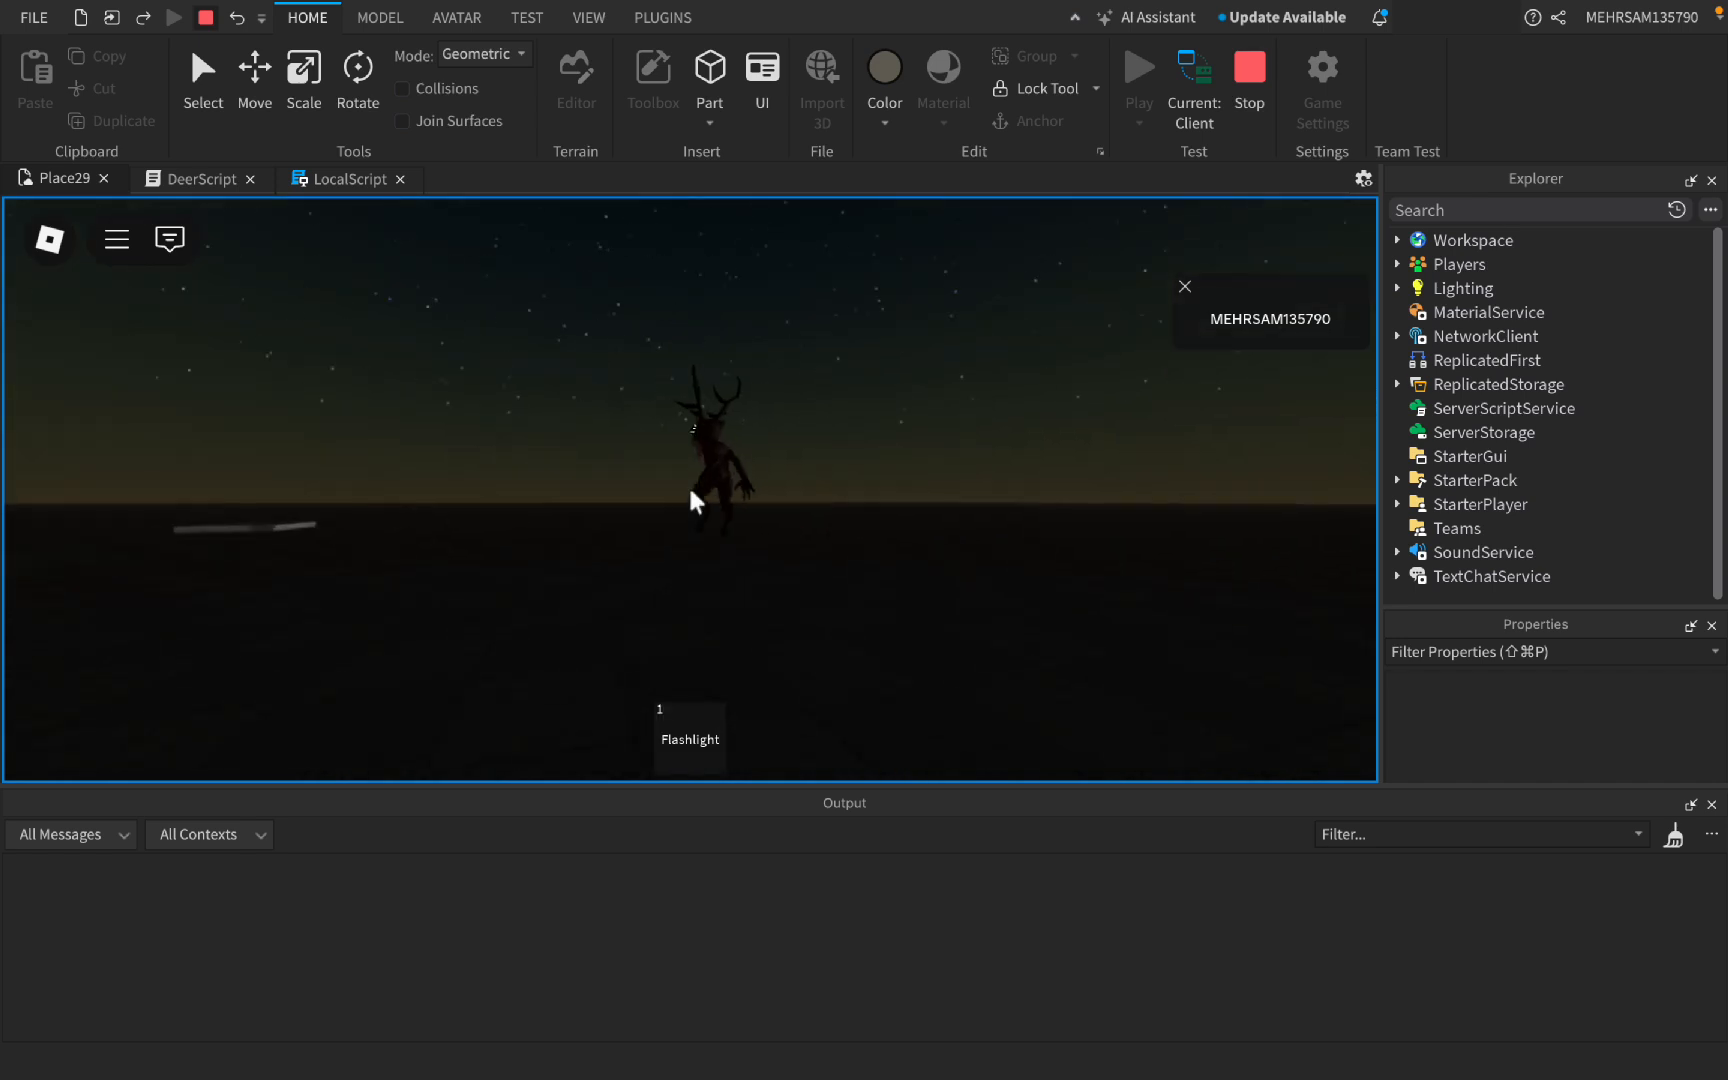
key(w)
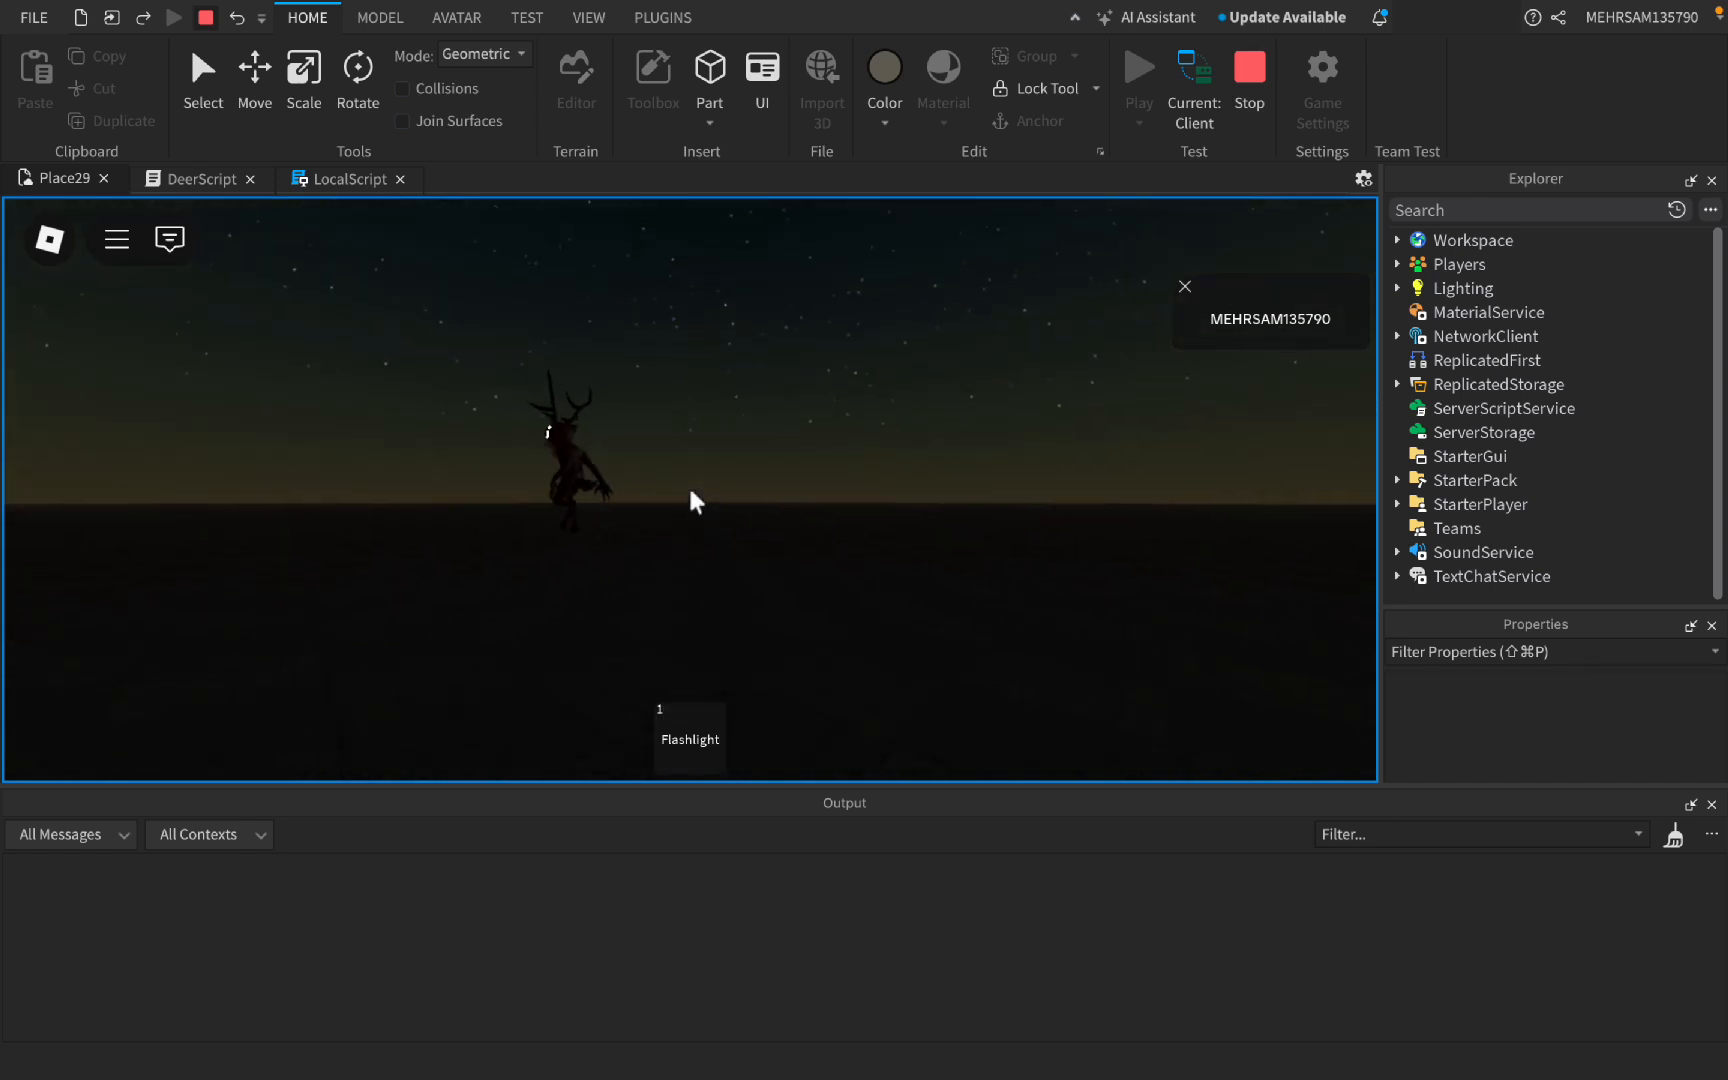